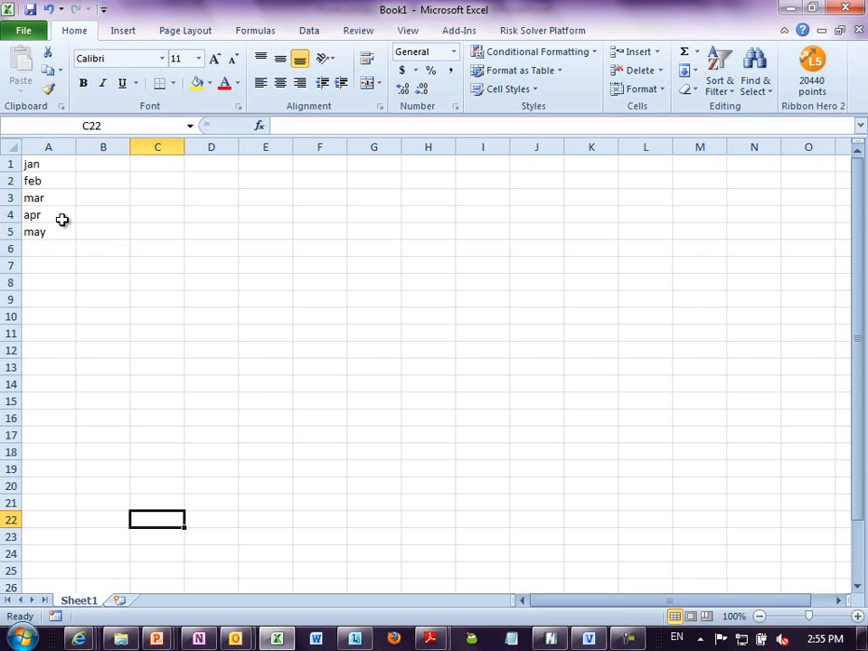
- Clear the contents of every cell on Sheet1
key(Delete)
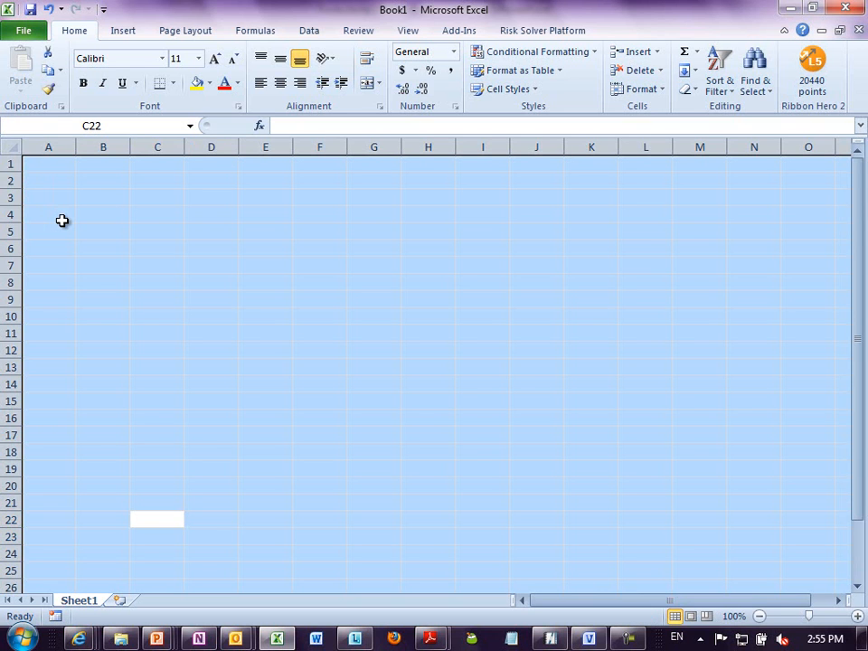
click(145, 297)
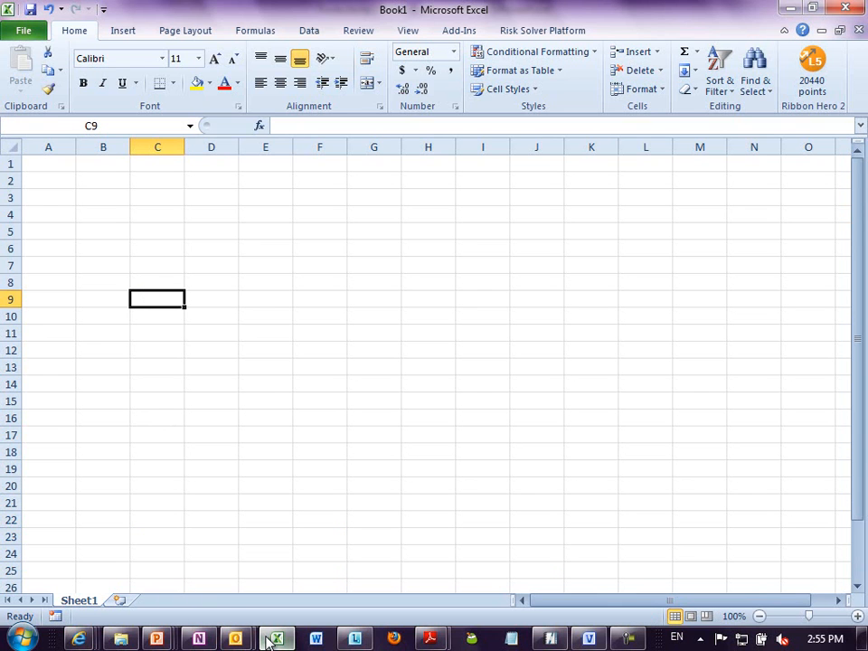
click(256, 296)
- Open the recent workbook numbers v3.xlsx and go to its Vertical sheet
key(alt+f)
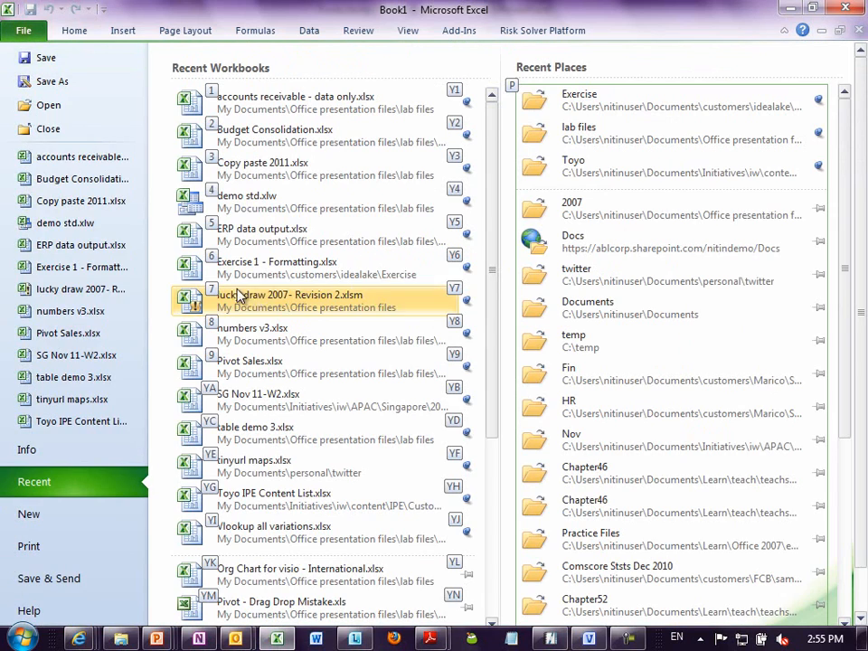
click(98, 315)
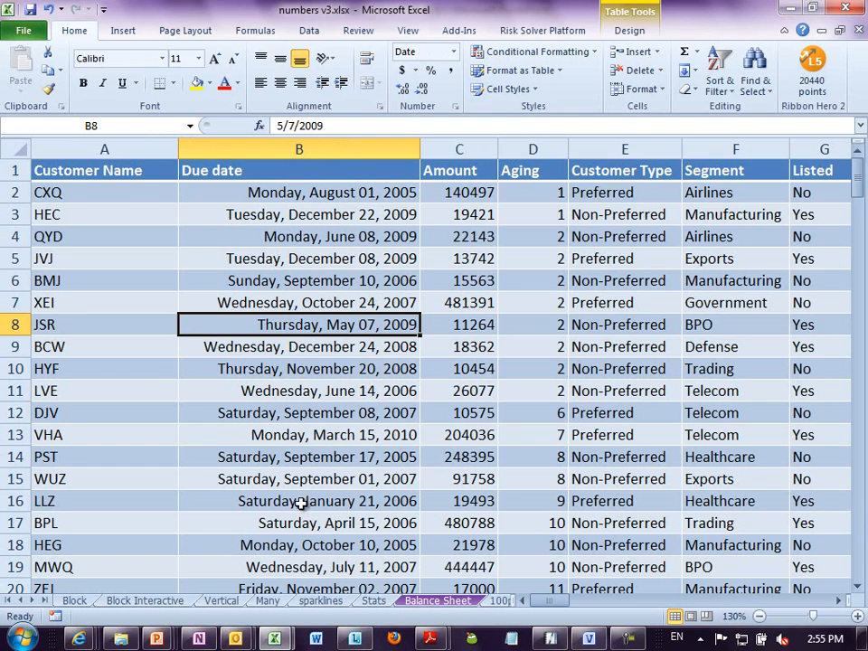
click(269, 601)
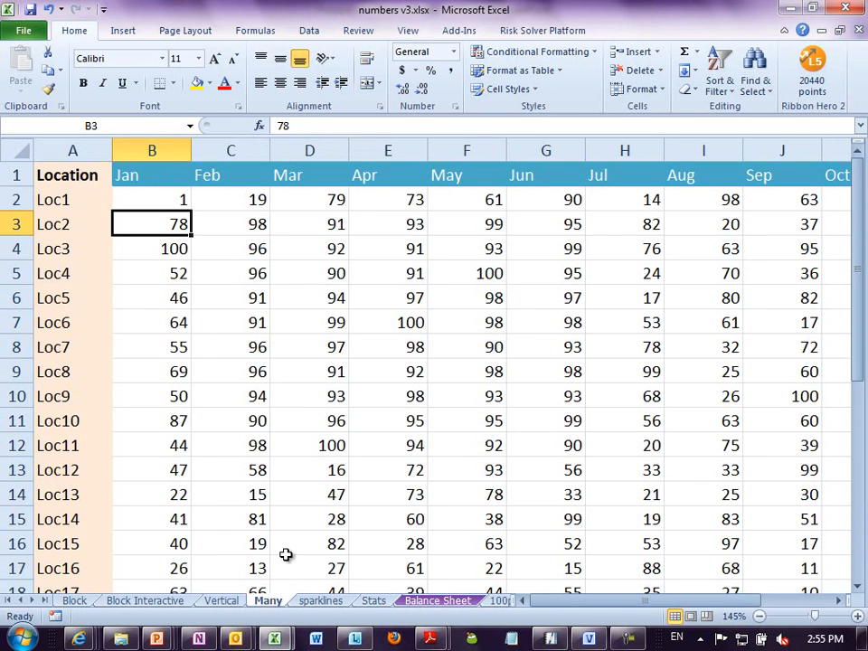
click(226, 600)
- Fill the formula in B2 down column B to row 550
click(181, 209)
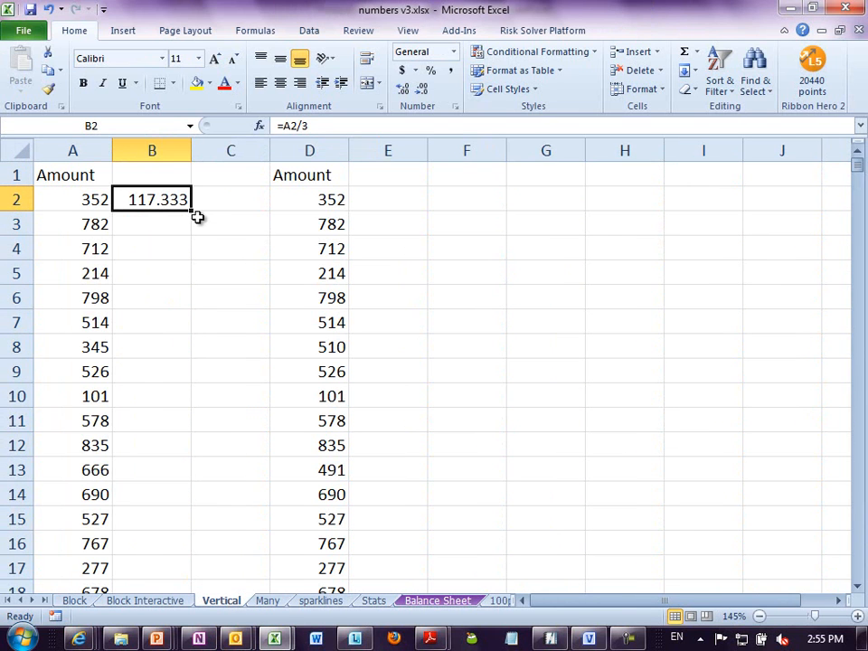
drag(193, 215, 171, 542)
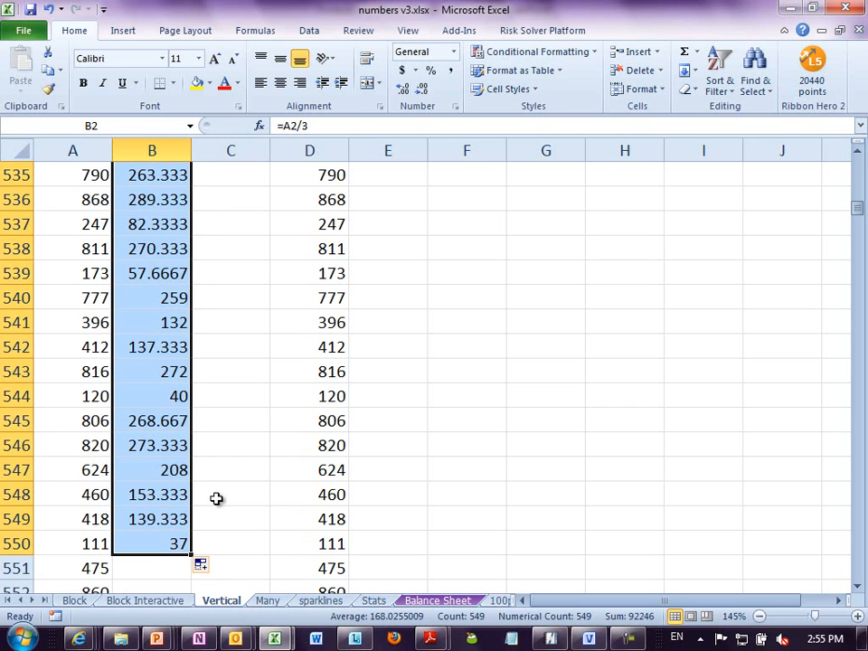
click(219, 494)
click(237, 400)
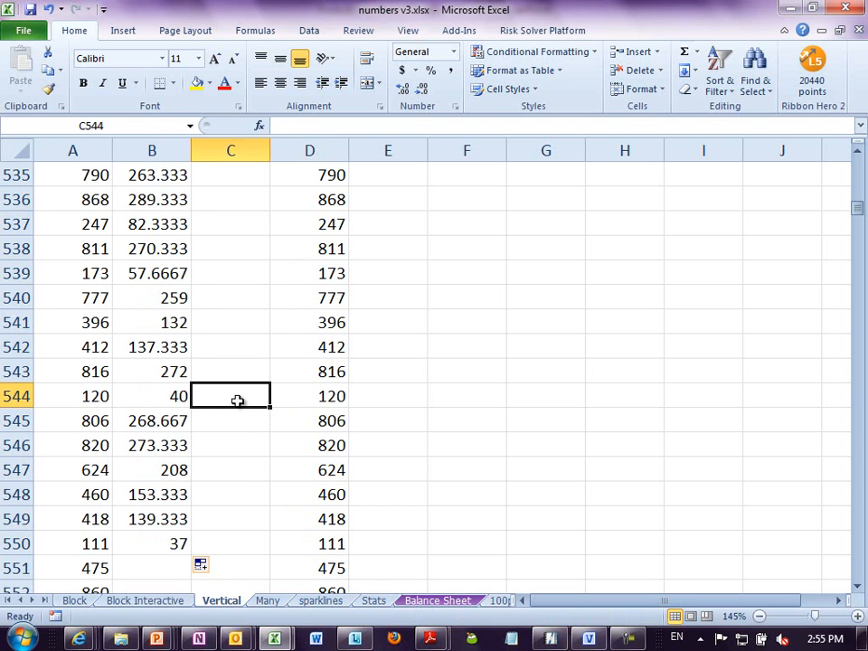
click(309, 366)
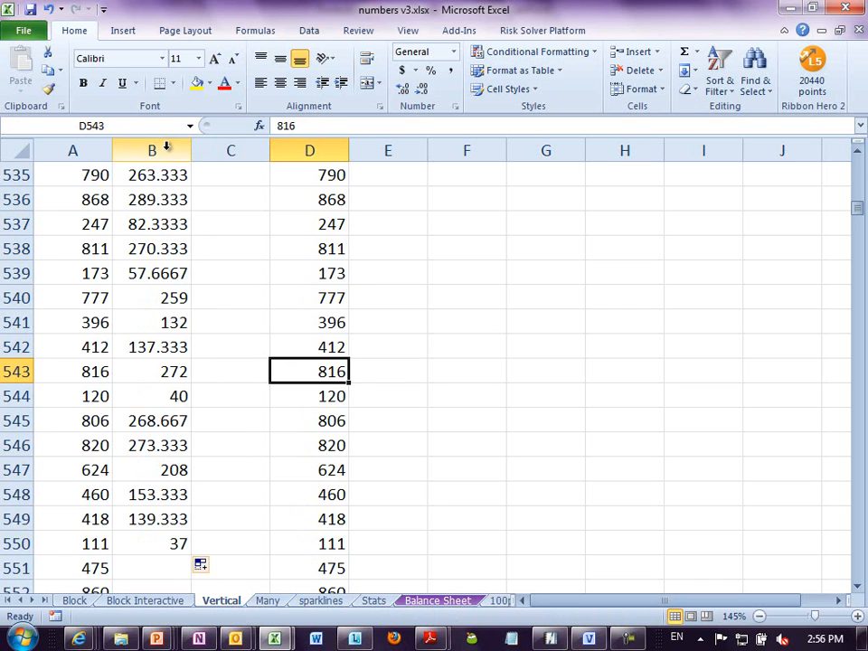
- Enter the formula =D2/3 in cell E2, beside the second Amount column
click(464, 281)
key(ctrl+Home)
key(Right)
key(Right)
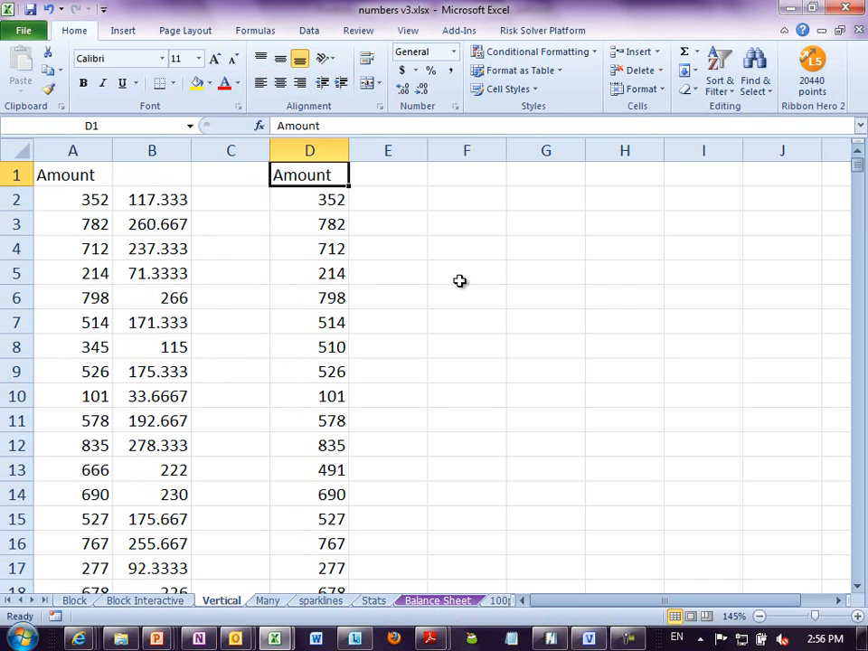
key(Down)
key(Right)
key(Right)
text(=)
key(Left)
text(/)
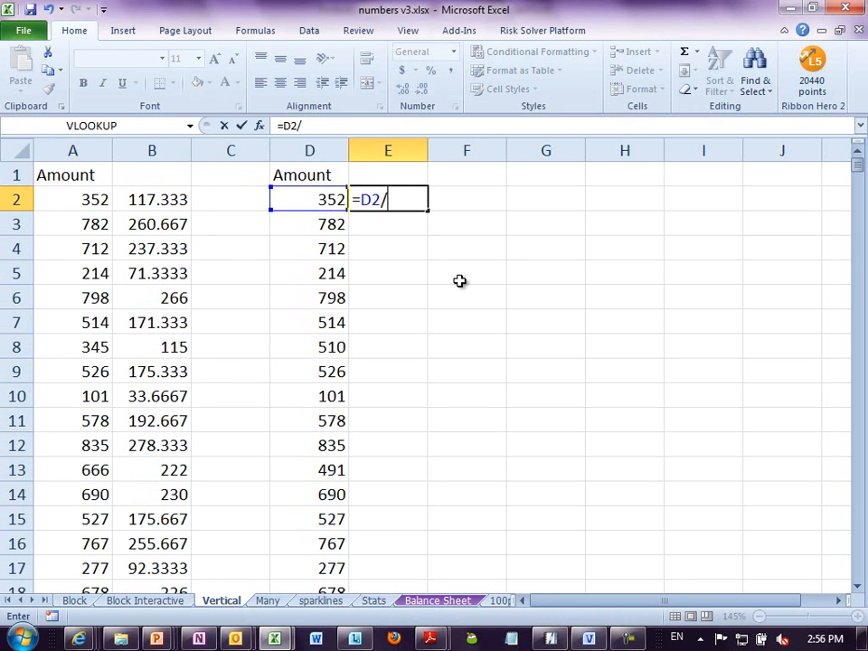
text(3)
key(Return)
- Autofill the E2 formula down column E to the first gap in column D and check where the fill ends
click(402, 203)
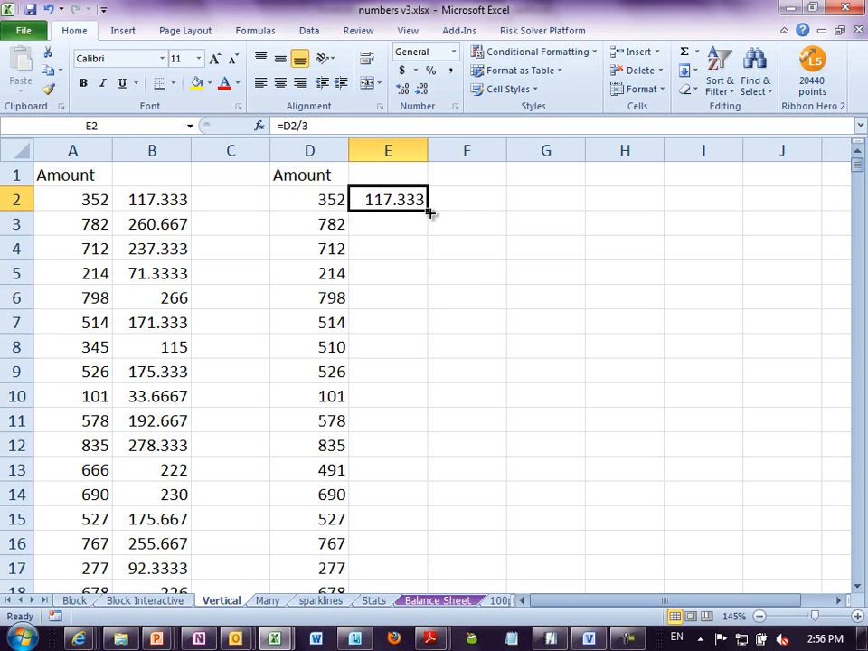
double_click(430, 211)
click(364, 390)
scroll(364, 390, down, 20)
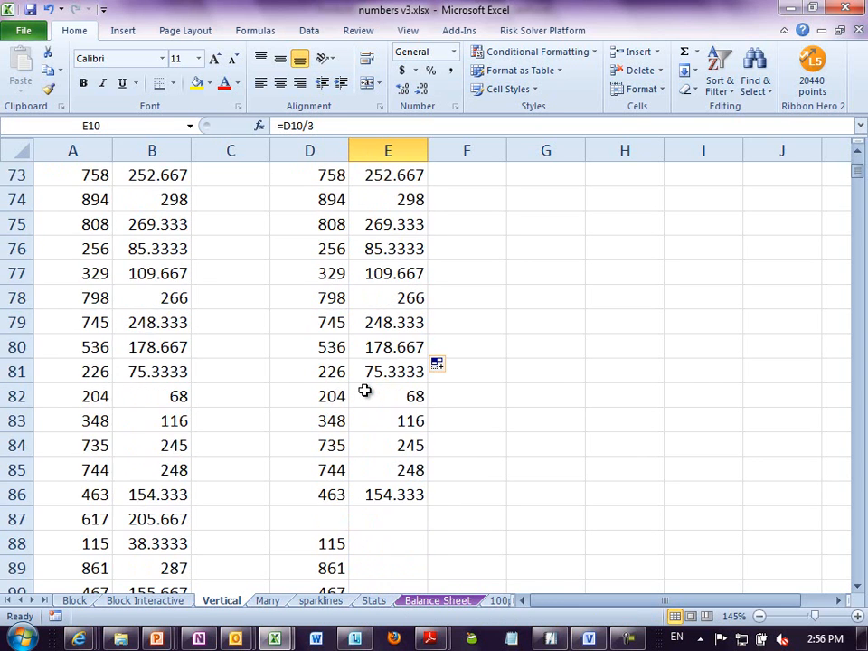
scroll(364, 391, down, 6)
scroll(364, 390, up, 3)
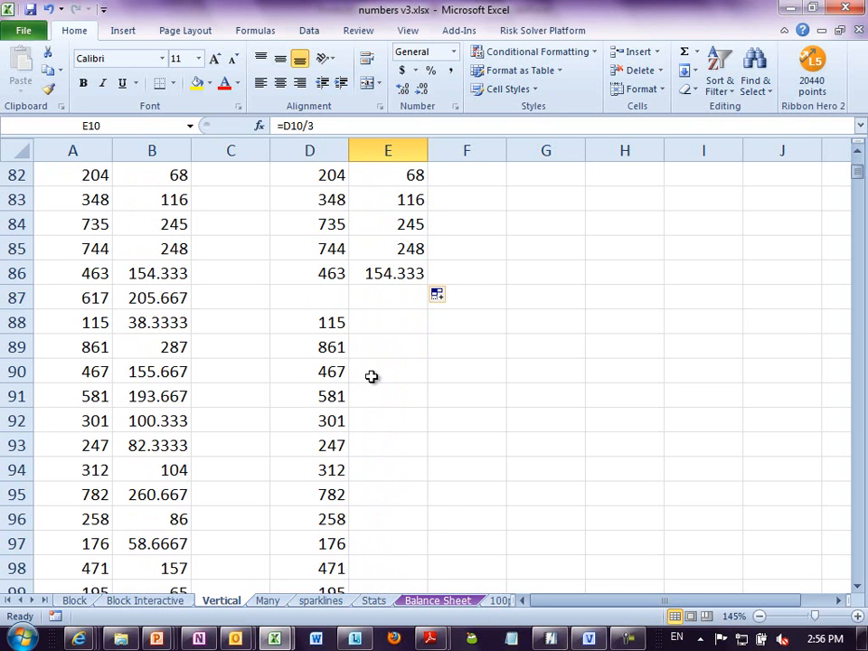
- Copy the E86 formula down to E88 past the blank row, and autofill it from there to the next gap
click(395, 273)
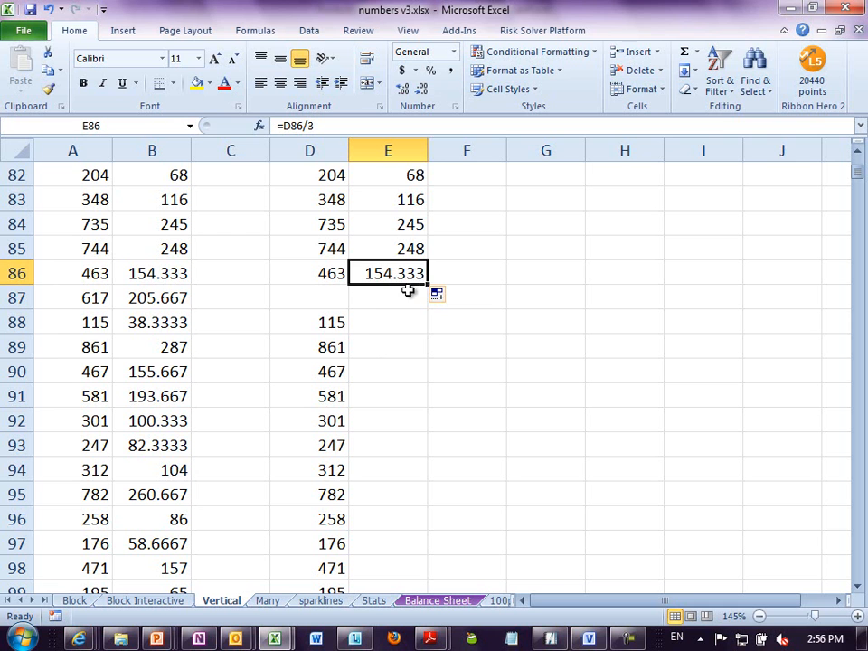
drag(428, 285, 430, 337)
click(425, 332)
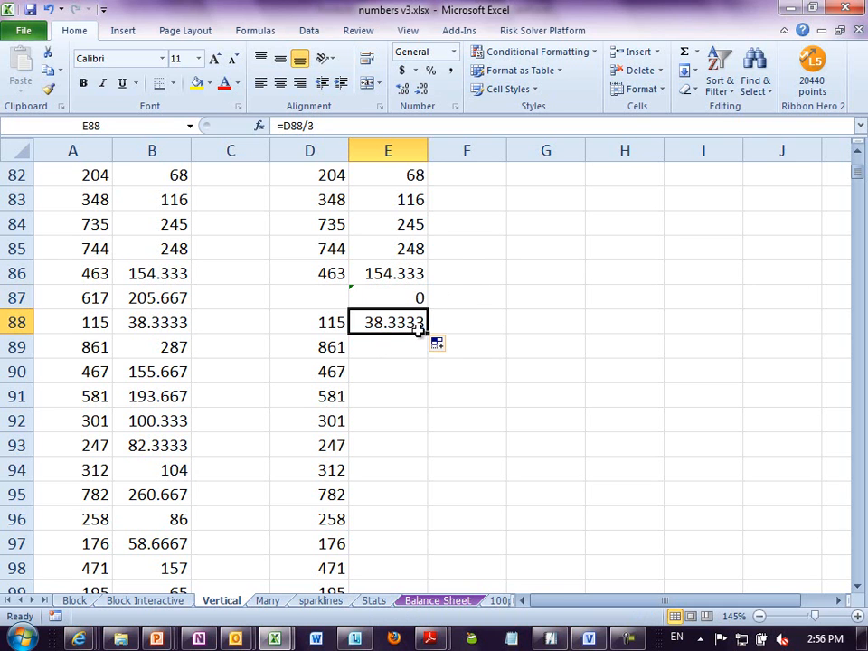
double_click(428, 335)
click(412, 353)
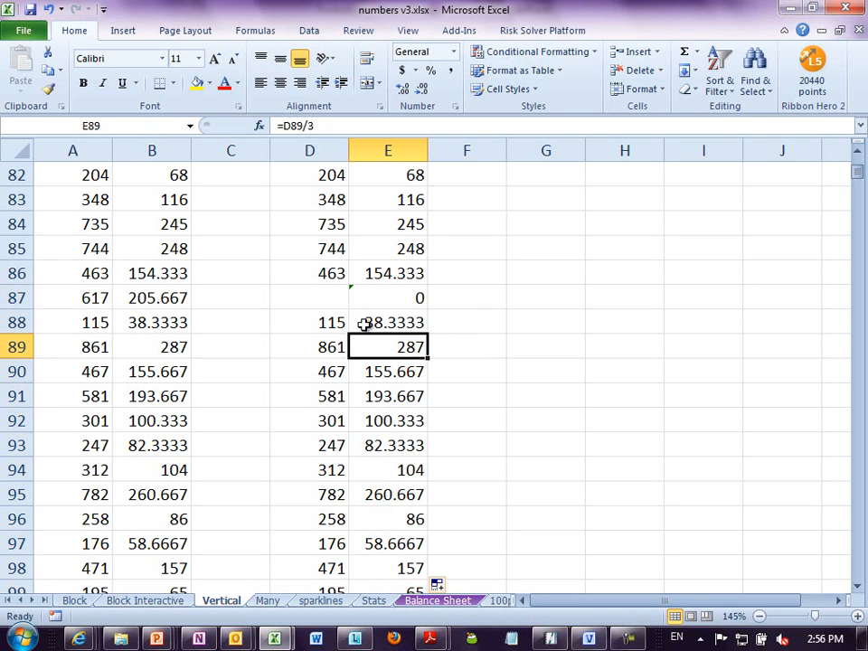
- Copy the E121 formula down to E123 past the next blank row, and autofill column E from there
key(ctrl+Down)
key(Down)
key(Down)
key(Down)
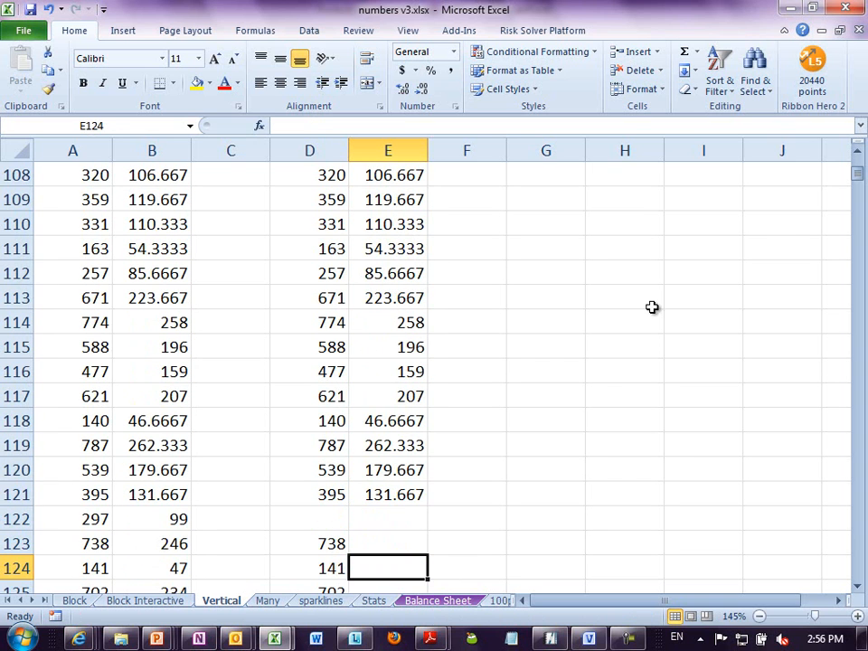
click(403, 494)
drag(429, 508, 419, 545)
click(419, 545)
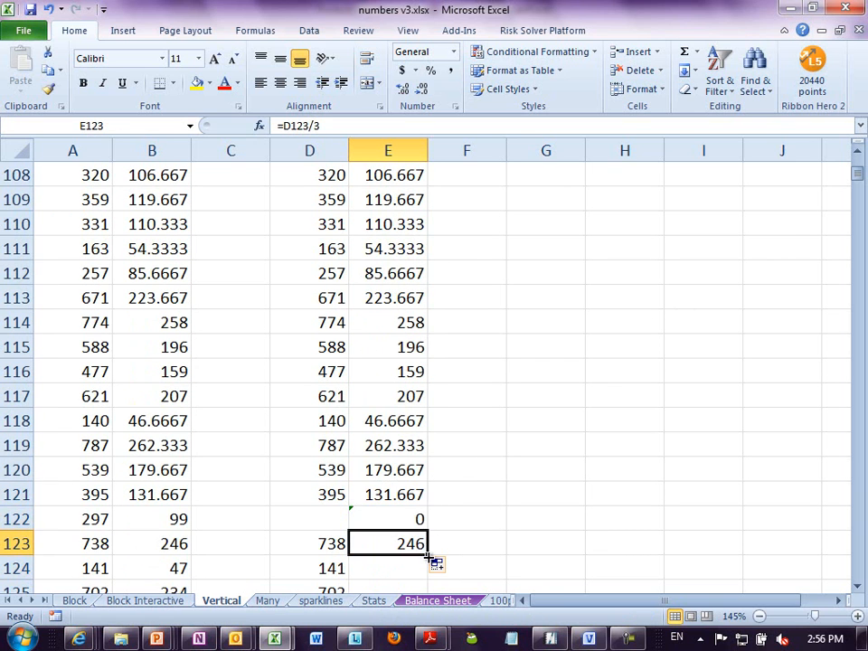
double_click(431, 561)
click(402, 559)
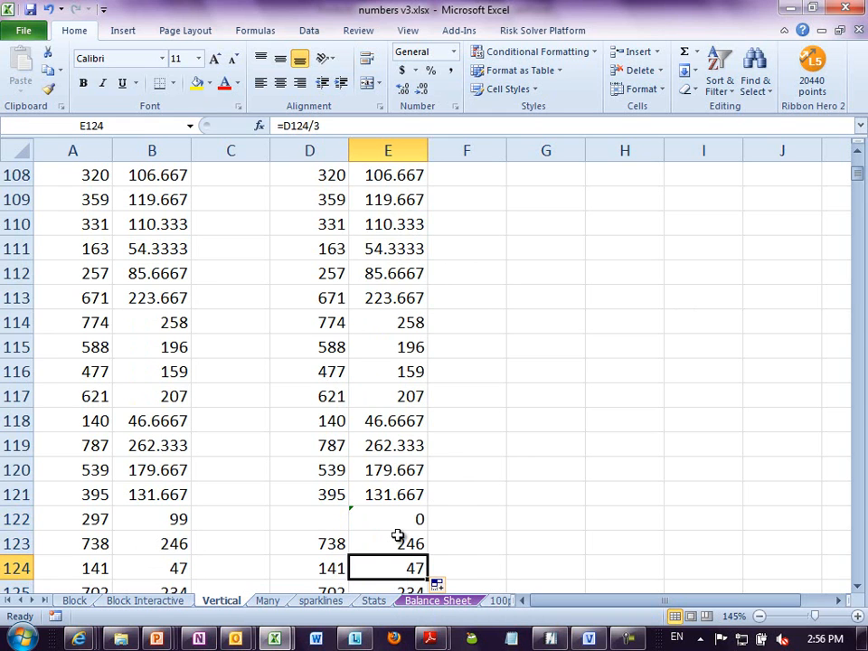
- Clear the entire contents of column B
click(411, 421)
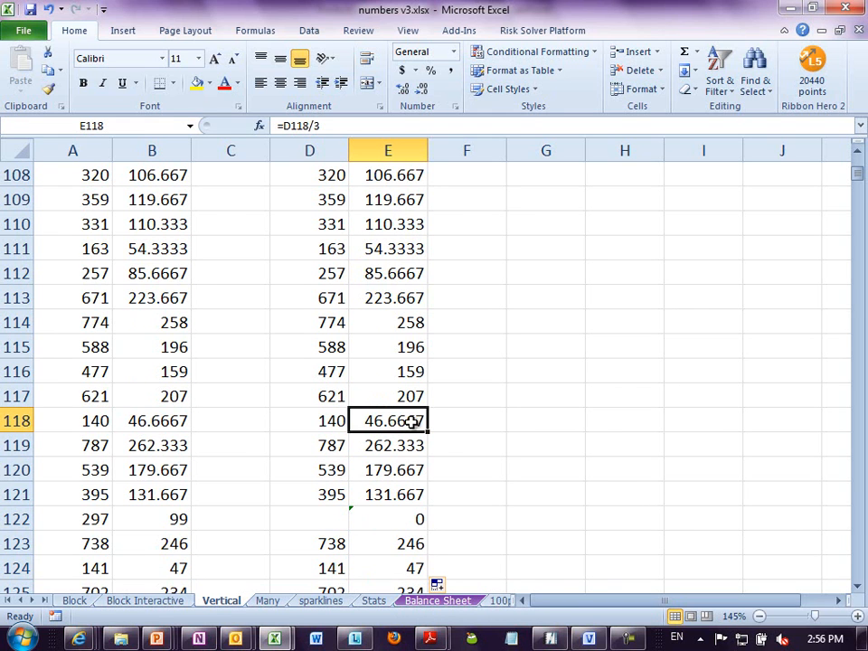
click(261, 313)
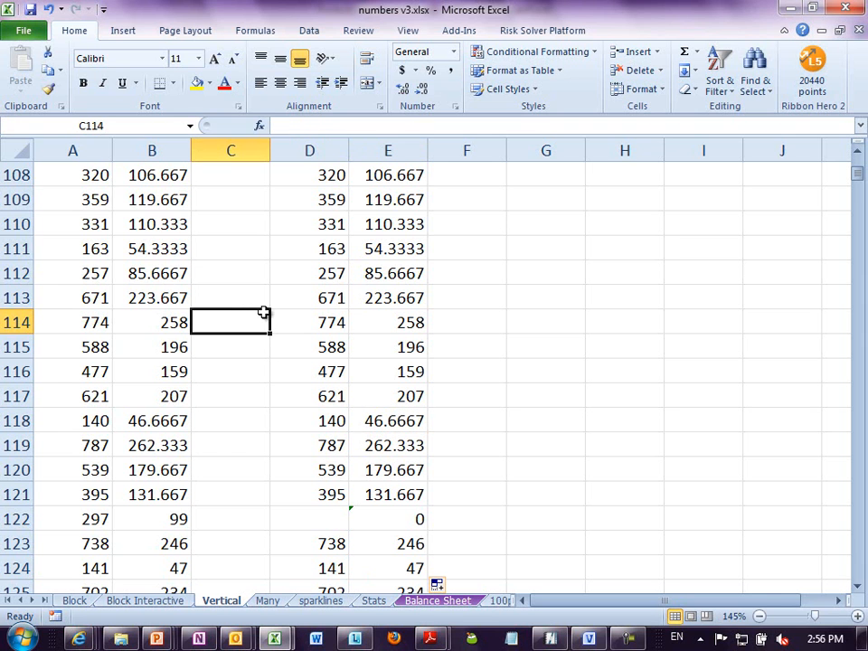
click(165, 150)
key(Delete)
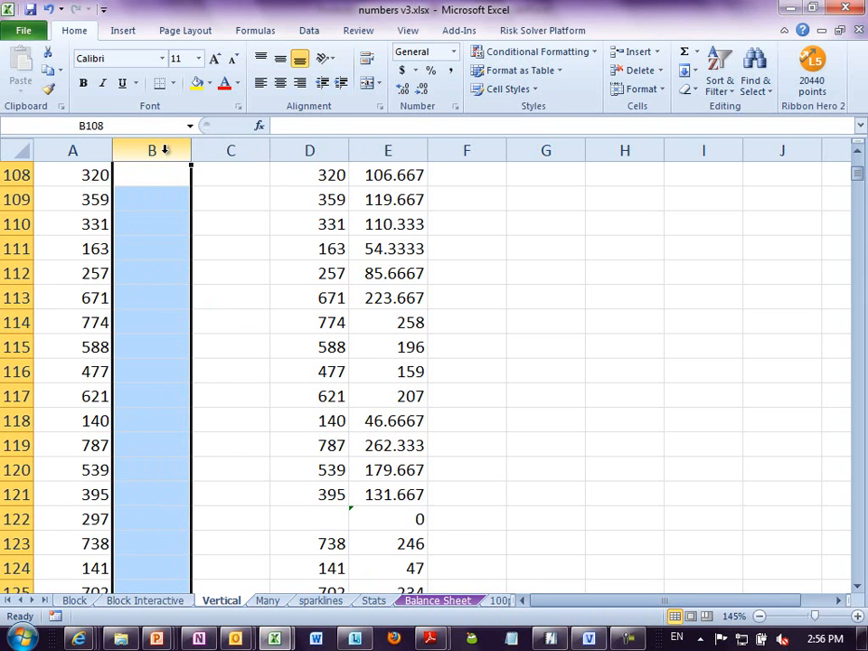
- Enter the formula =A2/3 in cell B2
key(ctrl+Home)
click(137, 205)
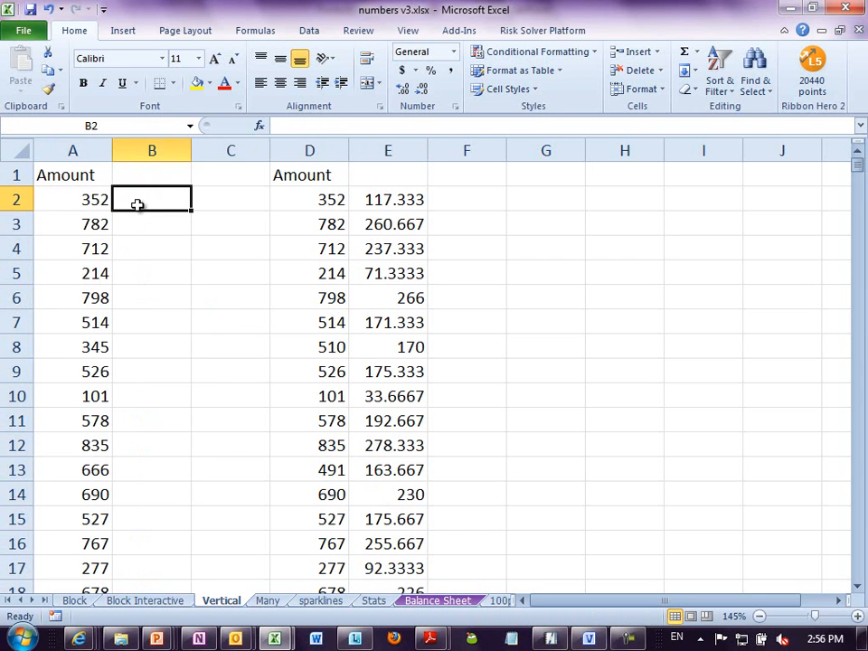
text(=)
key(Left)
text(/3)
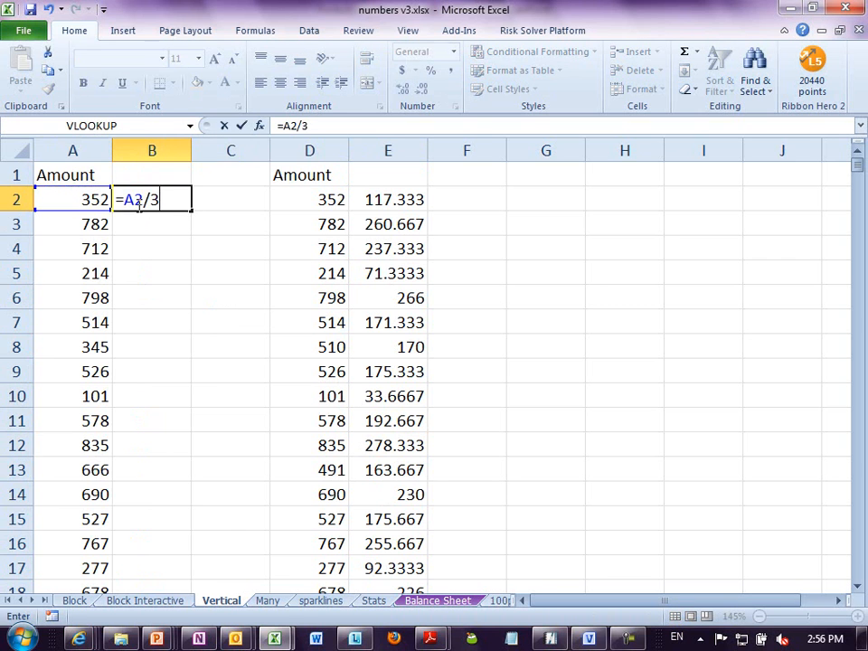
key(Return)
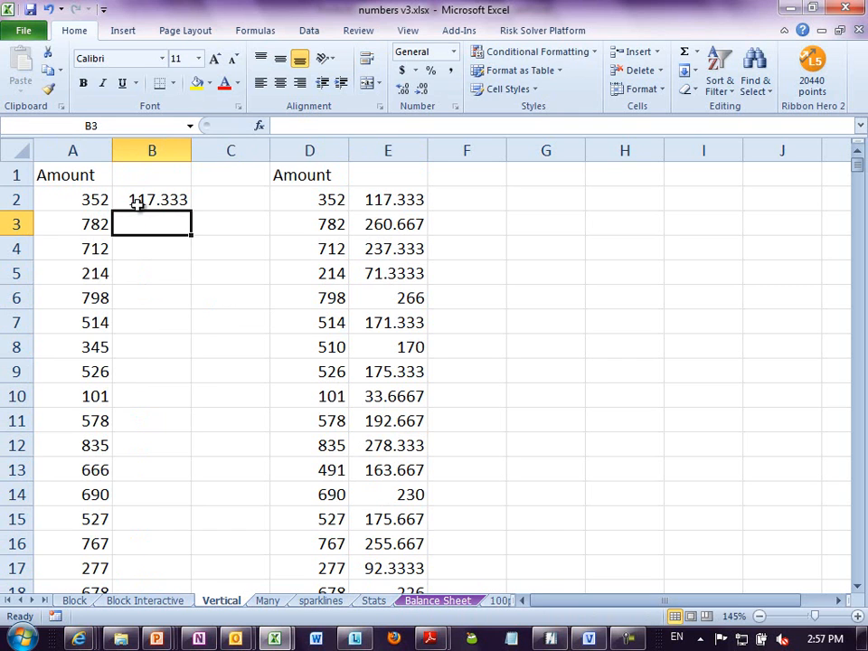
- With the sheet zoomed out to 10%, fill the B2 formula down column B to about row 14,300, far beyond the data
click(136, 203)
ctrl+scroll(70, 180, down, 9)
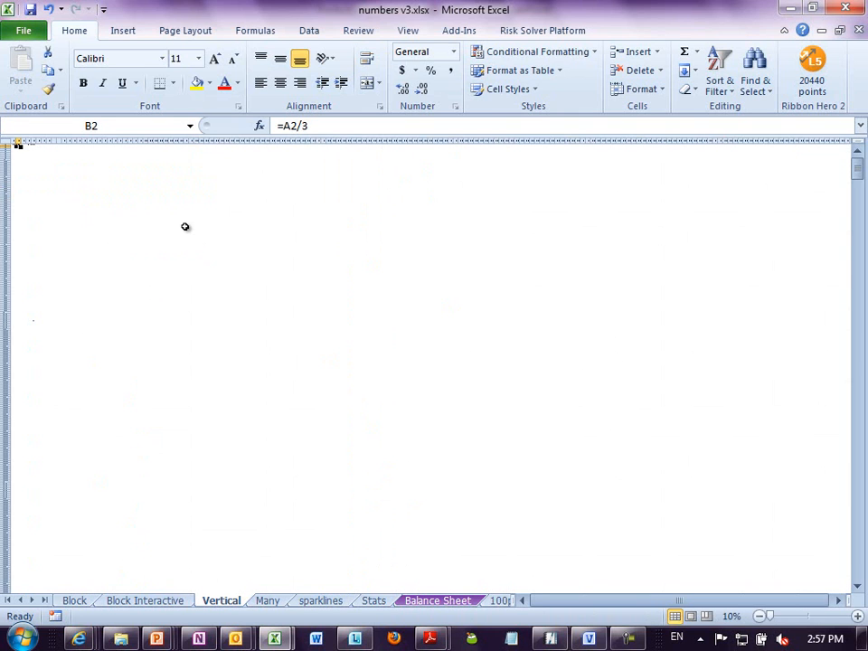
drag(19, 147, 44, 647)
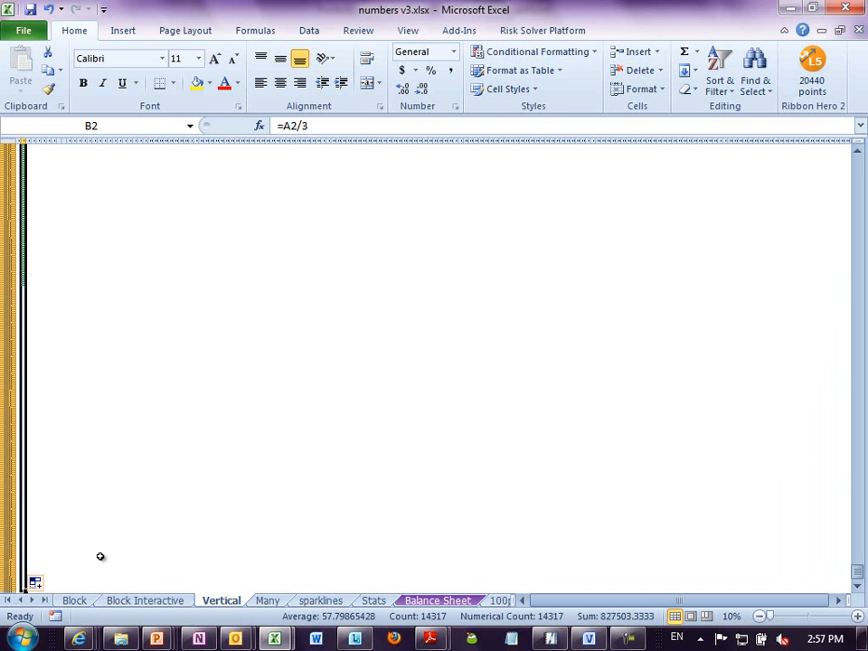
scroll(92, 498, up, 8)
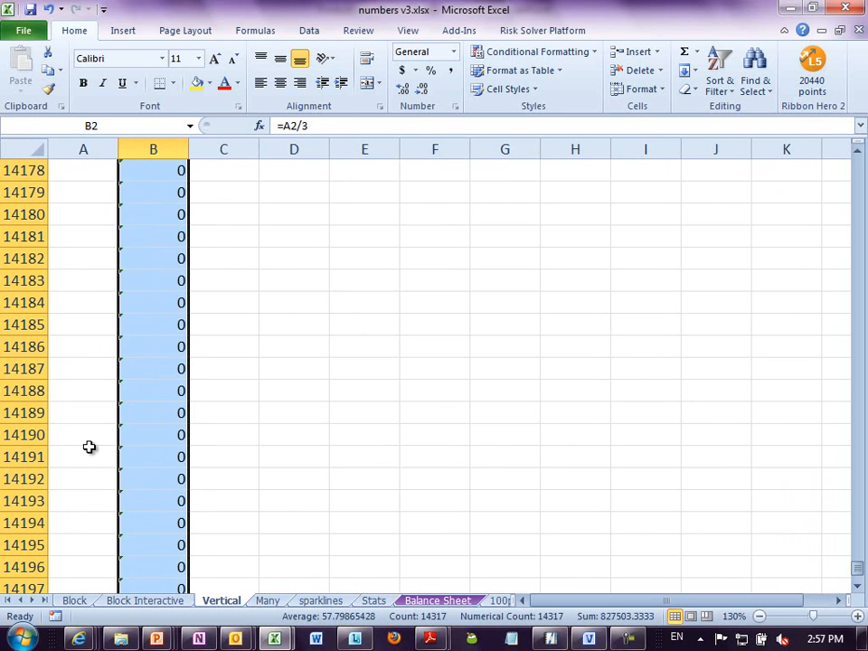
- Undo the column B fill and the formula entry in B2
key(ctrl+z)
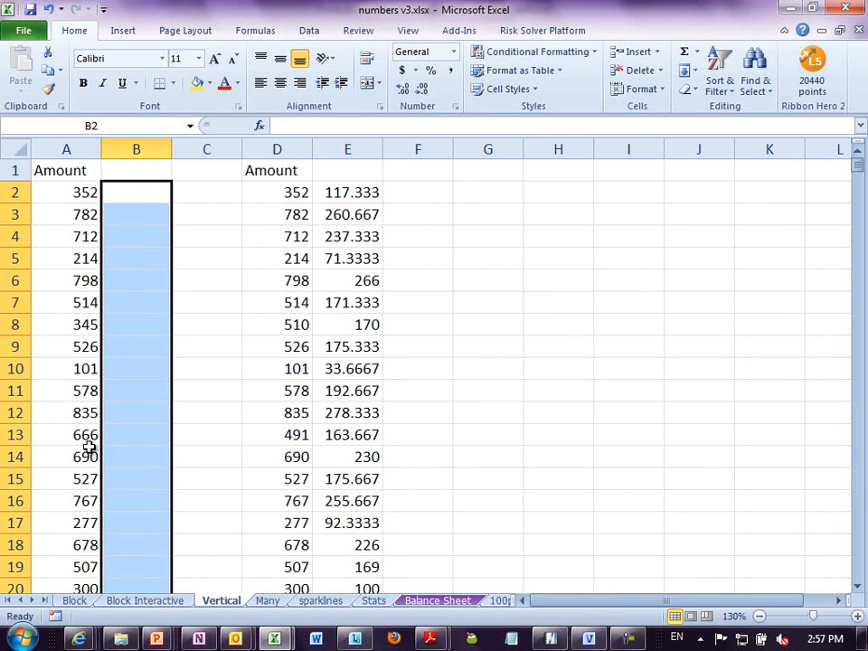
click(72, 391)
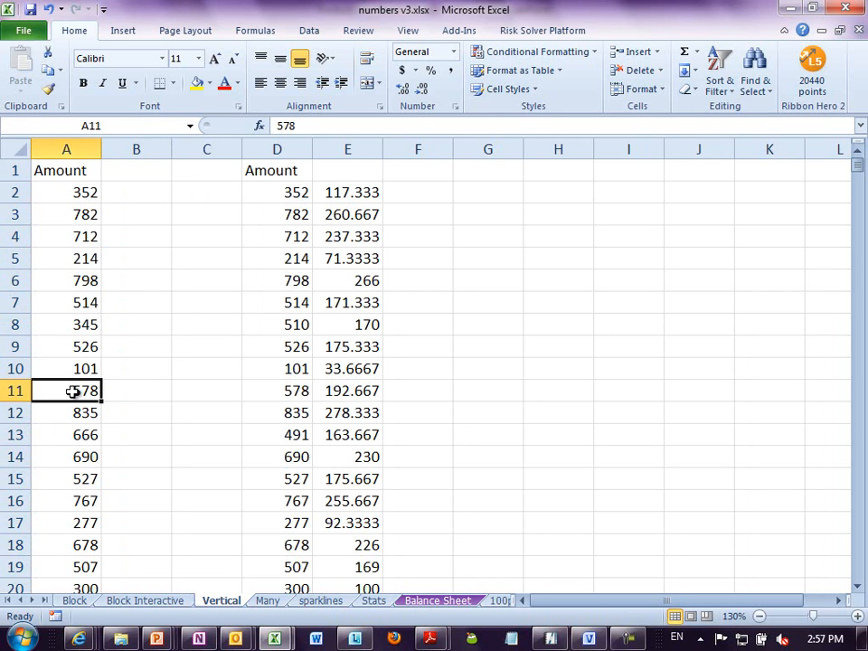
click(151, 279)
click(124, 193)
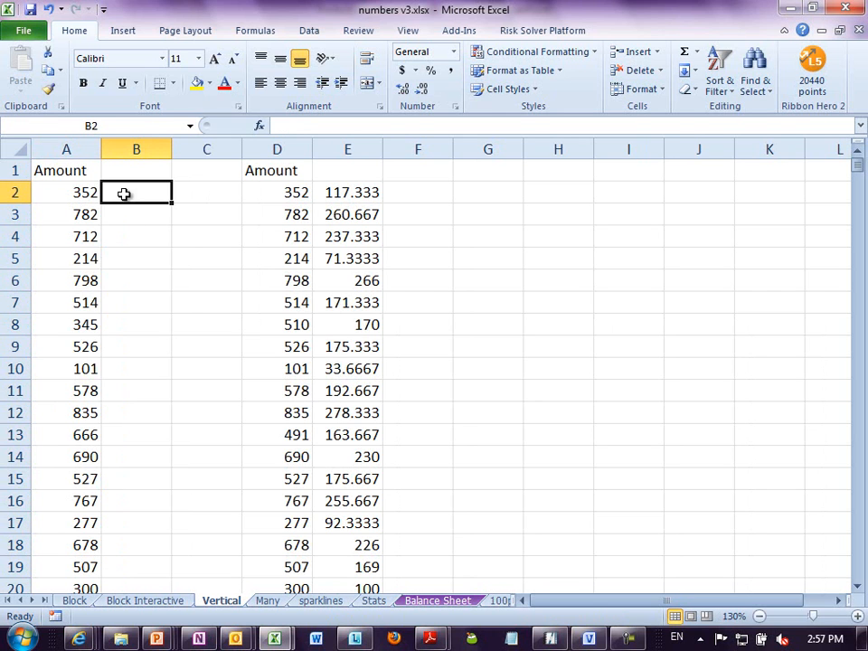
- Clear the formulas in column E from E2 to E157
click(299, 194)
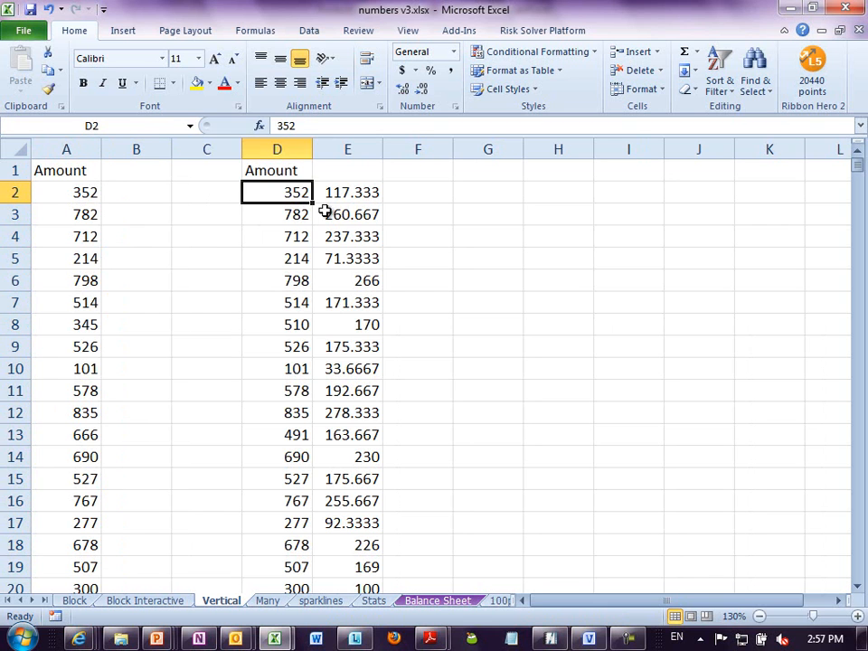
click(345, 193)
key(End)
key(shift+Down)
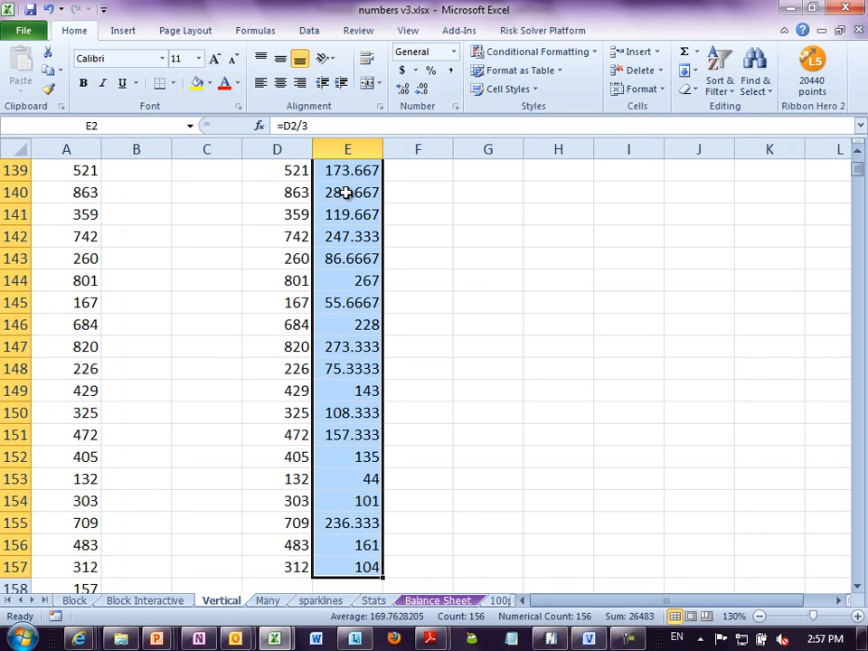
key(Delete)
click(285, 214)
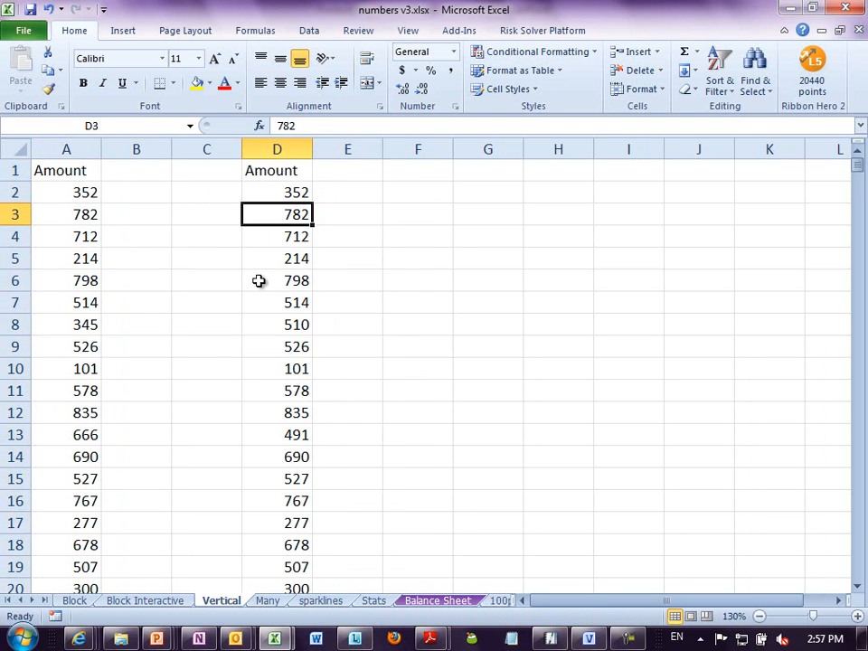
- Check column D for gaps in the data and locate the sheet's last used cell
click(285, 282)
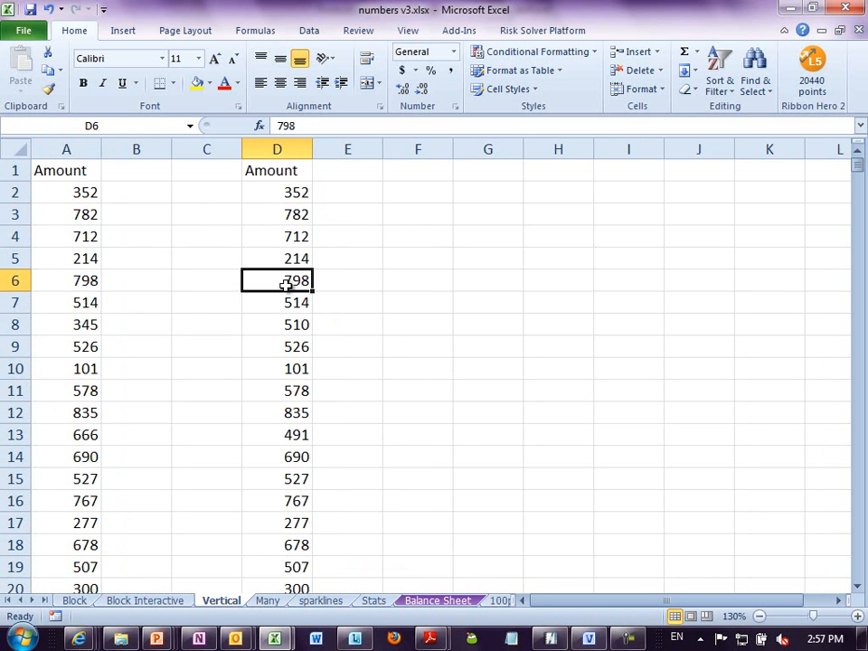
key(End)
key(Down)
key(End)
key(Down)
key(Down)
key(Down)
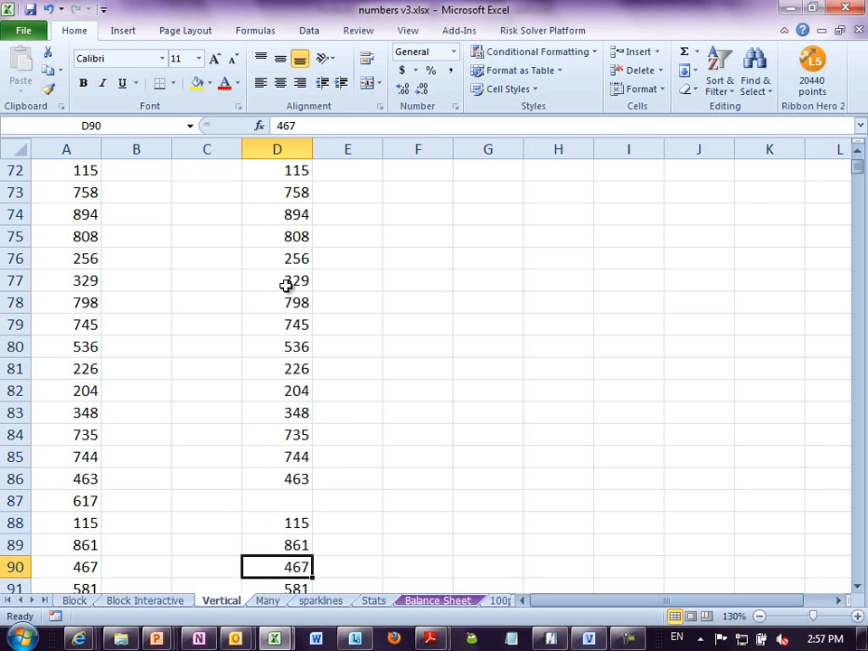
key(ctrl+End)
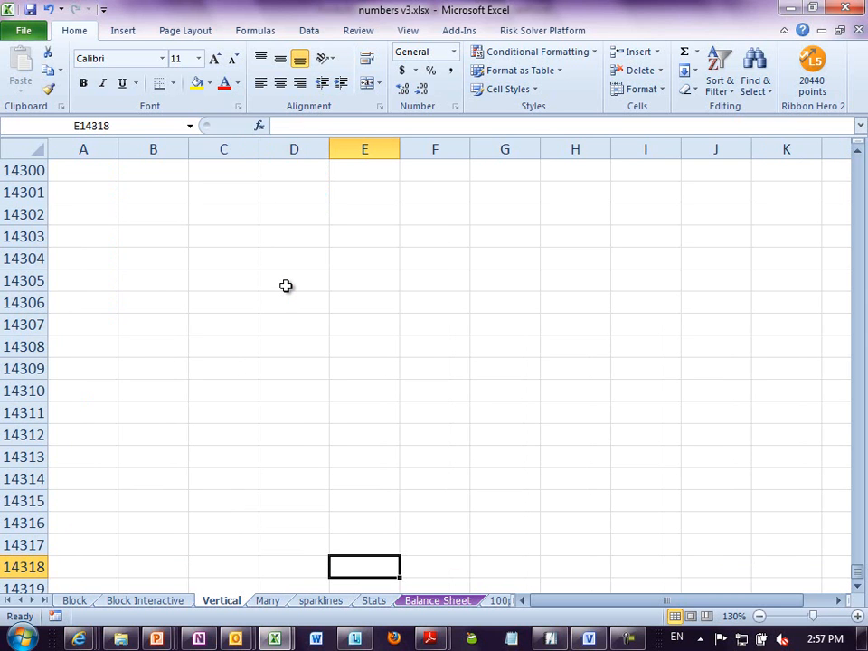
- Close the workbook without saving, then reopen numbers v3.xlsx and go to the Vertical sheet
key(ctrl+w)
key(n)
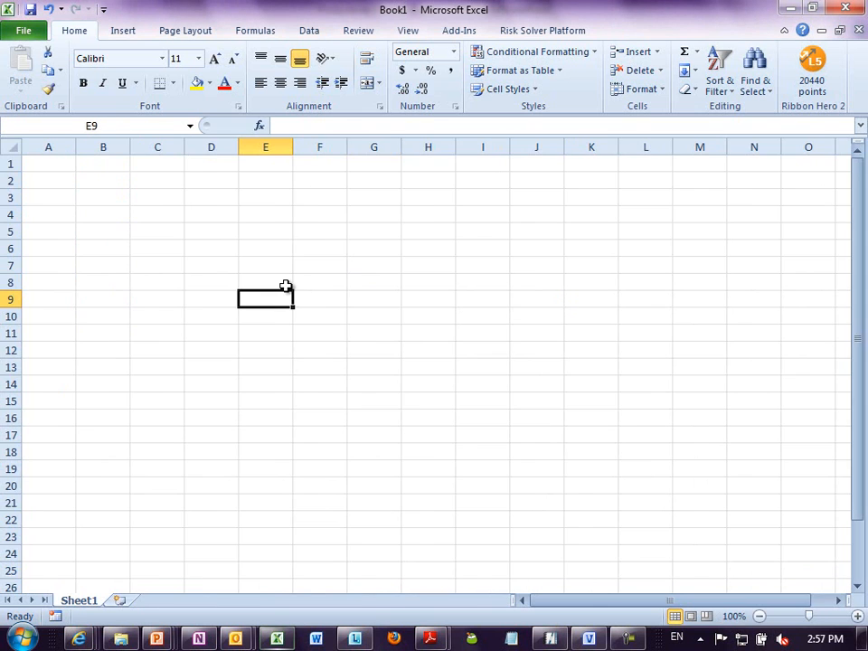
key(alt+f)
key(r)
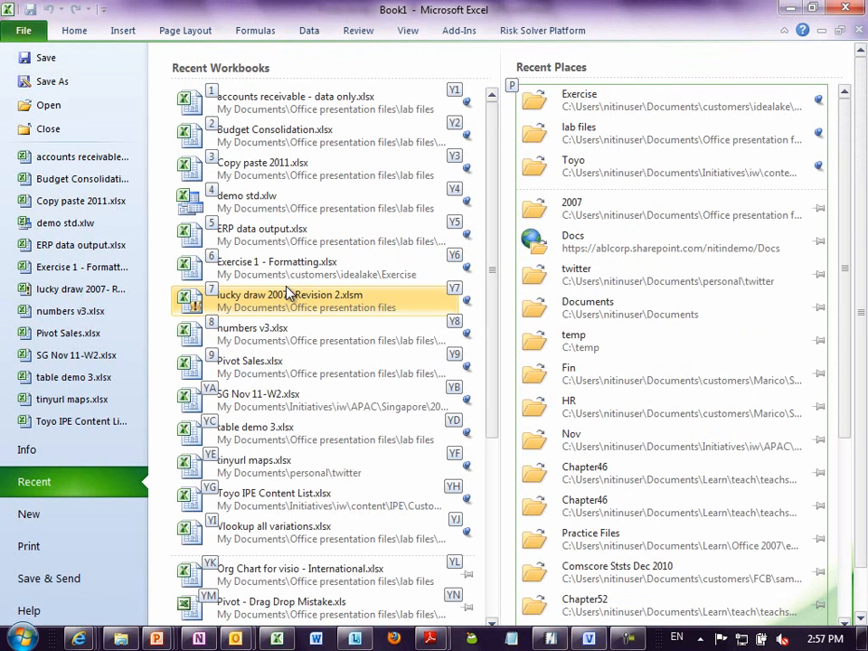
click(73, 314)
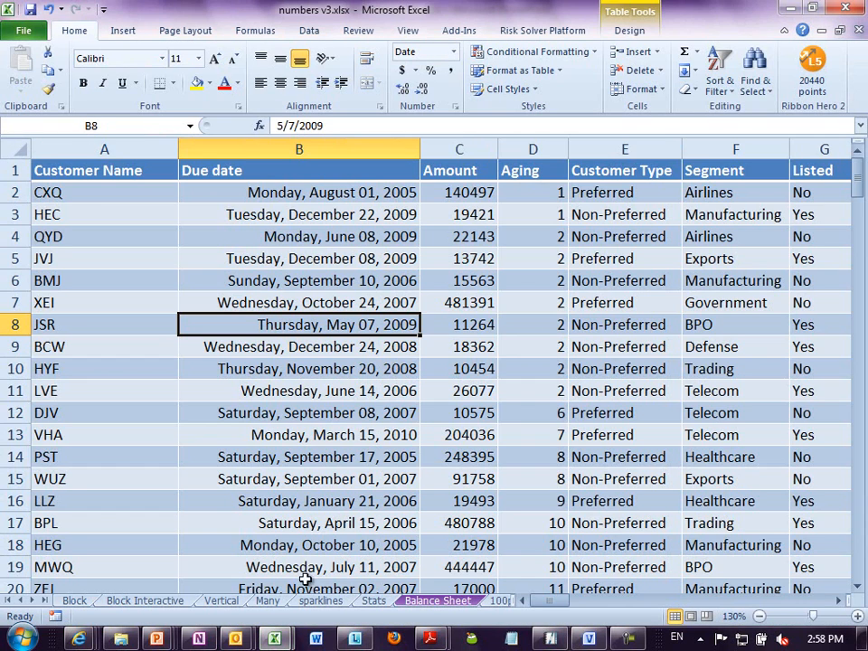
click(269, 600)
click(221, 600)
click(221, 400)
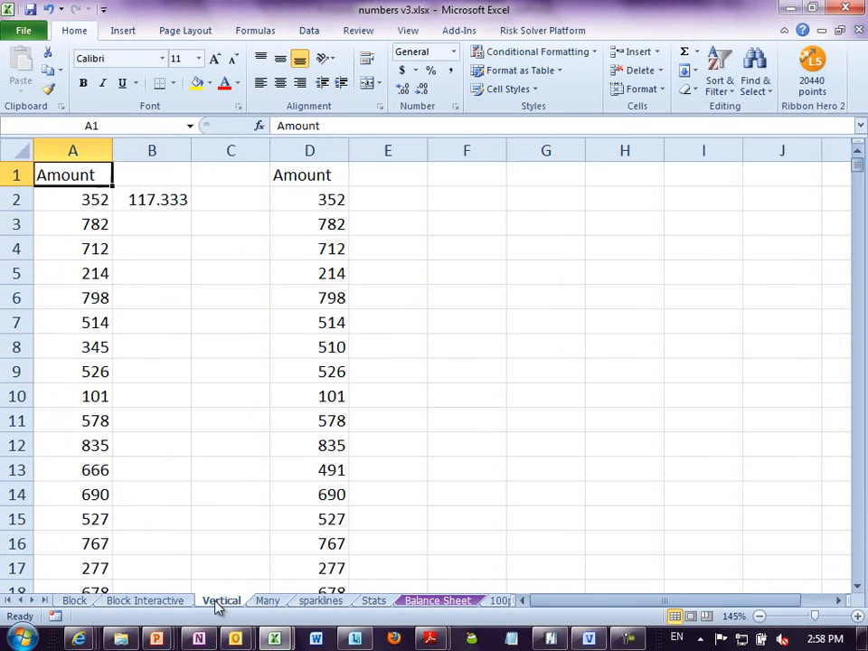
- Select the Amount data in D1:D5001 and convert it into a table with headers
key(ctrl+End)
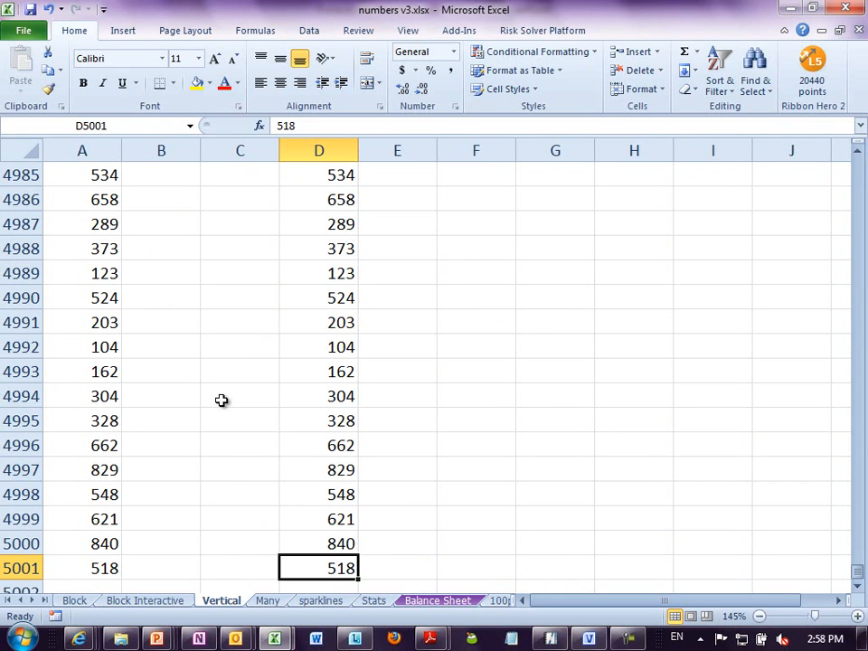
key(ctrl+shift+Home)
key(shift+Right)
key(shift+Right)
key(shift+Right)
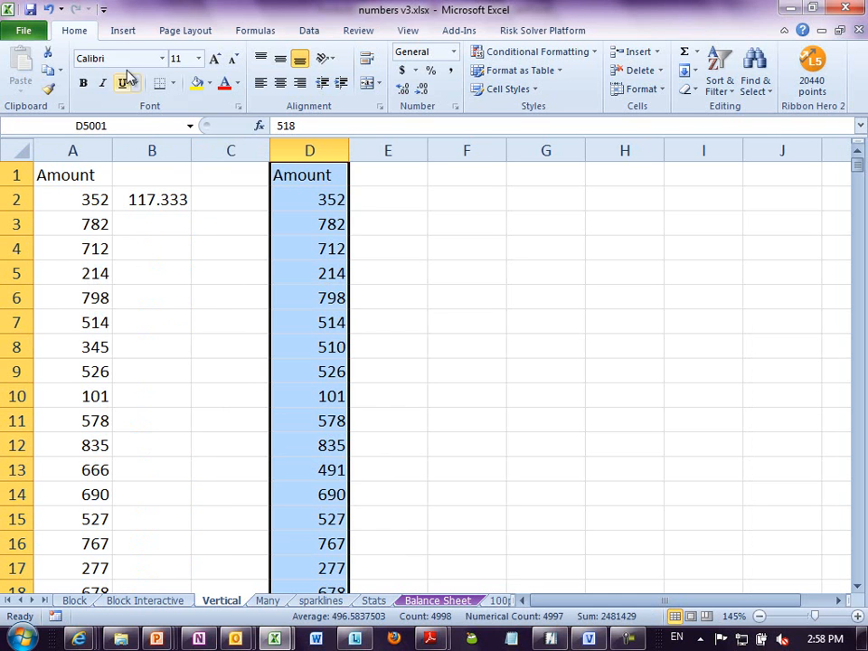
click(124, 31)
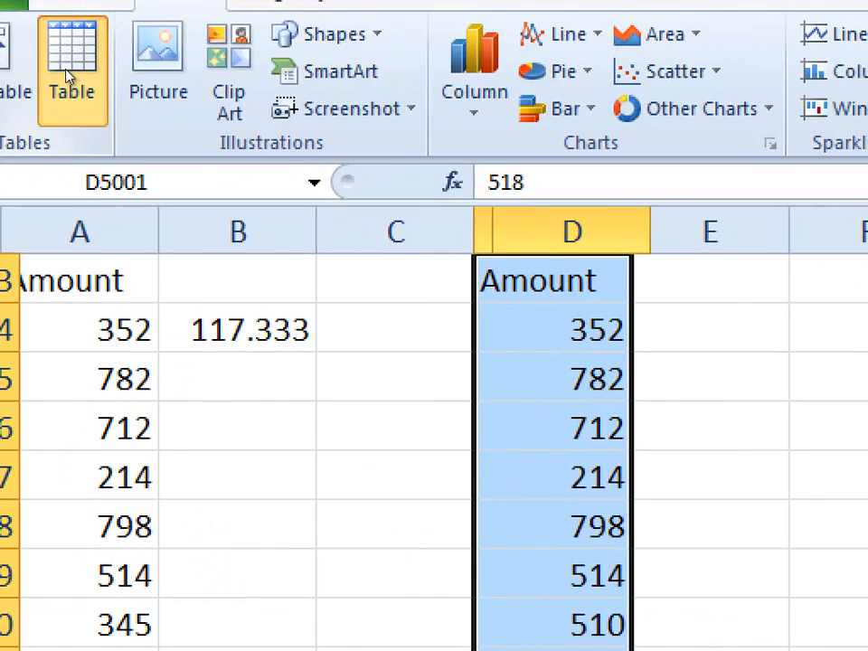
click(67, 73)
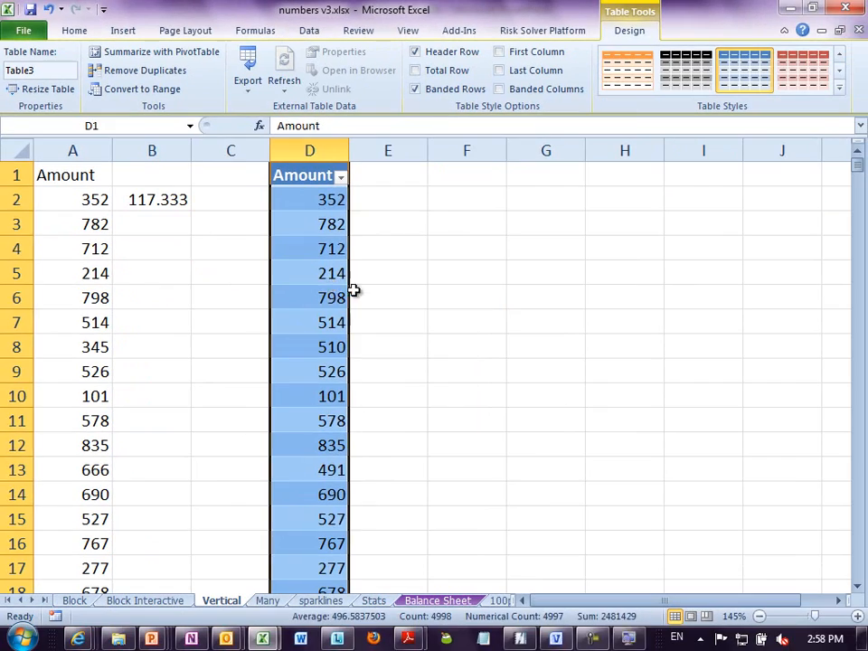
- Widen column D of the table and check its data for a gap around row 87
click(509, 430)
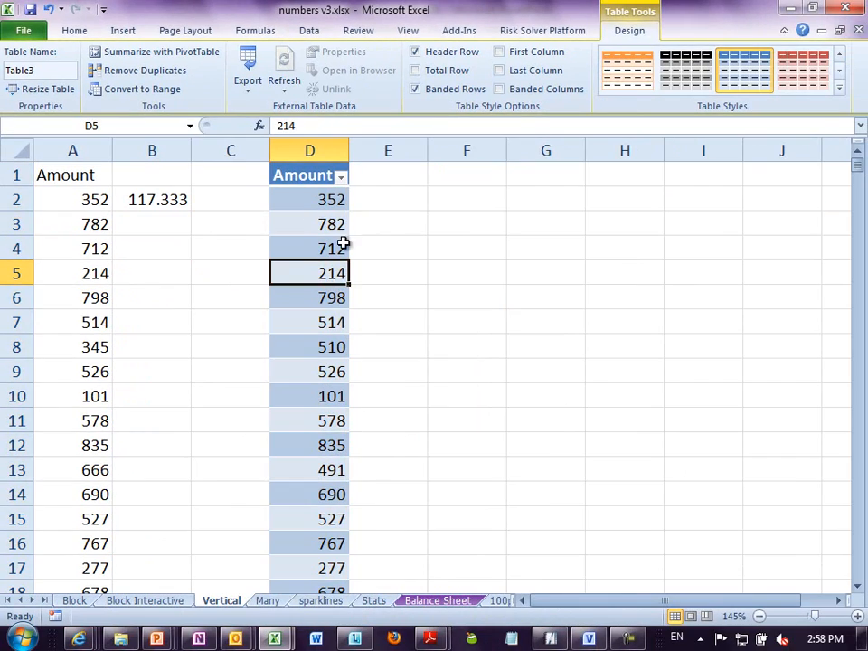
drag(349, 150, 376, 150)
key(End)
key(Down)
- Clear cells D8 and D14 to create gaps in the table's Amount column
key(Down)
key(Down)
key(Down)
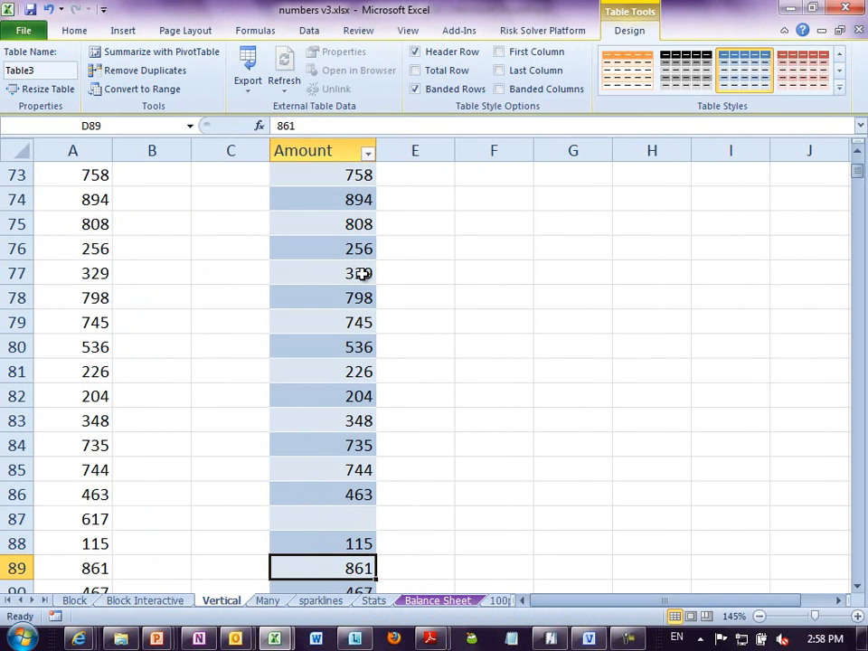
key(ctrl+Home)
key(ctrl+Right)
key(Down)
key(Down)
key(Down)
key(Down)
key(Down)
key(Down)
key(Down)
key(Delete)
key(Down)
key(Down)
key(Down)
key(Down)
key(Down)
key(Down)
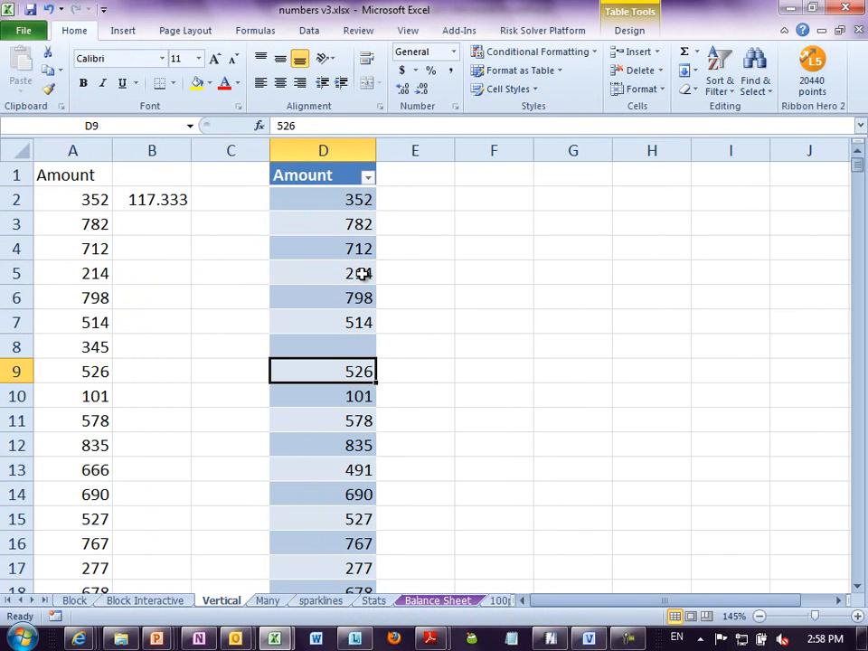
key(Delete)
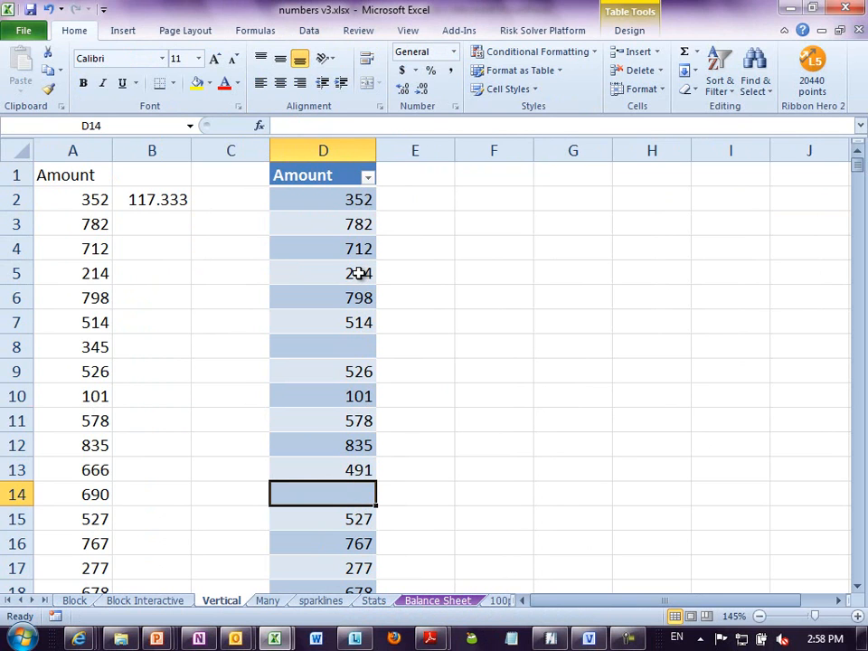
- Enter the formula =D2/d in cell E2, directly beside the table
click(395, 198)
scroll(402, 212, up, 7)
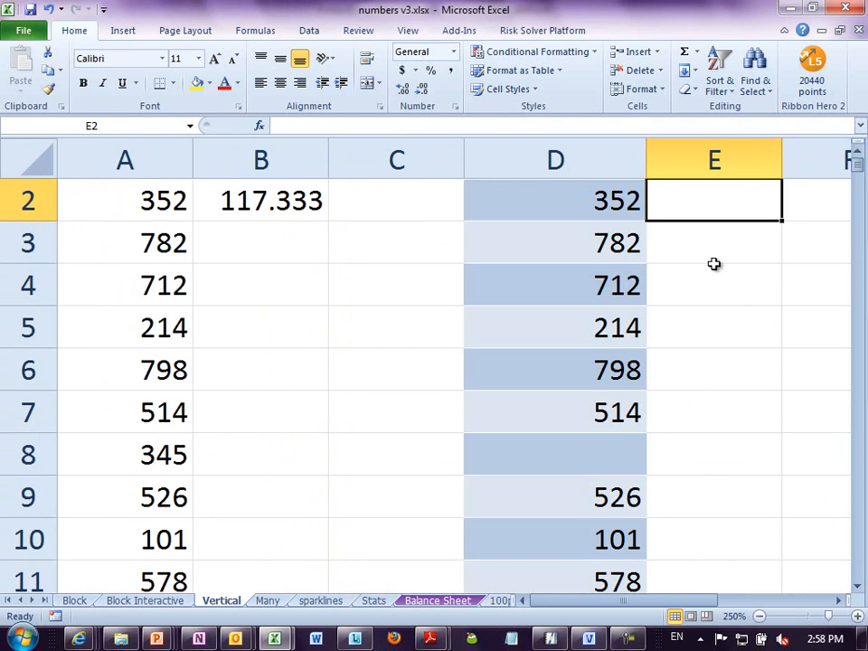
click(855, 156)
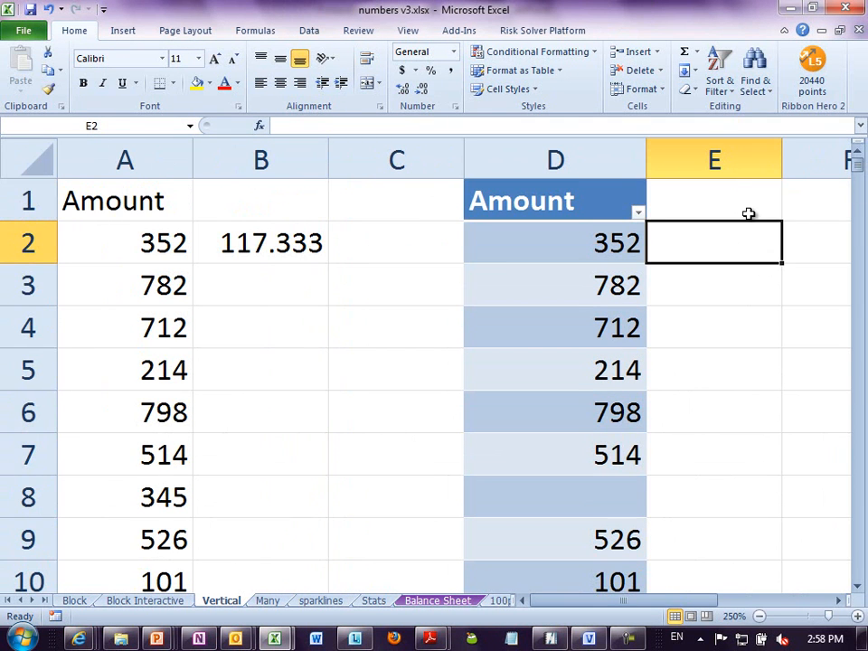
text(=d/)
key(BackSpace)
text(2)
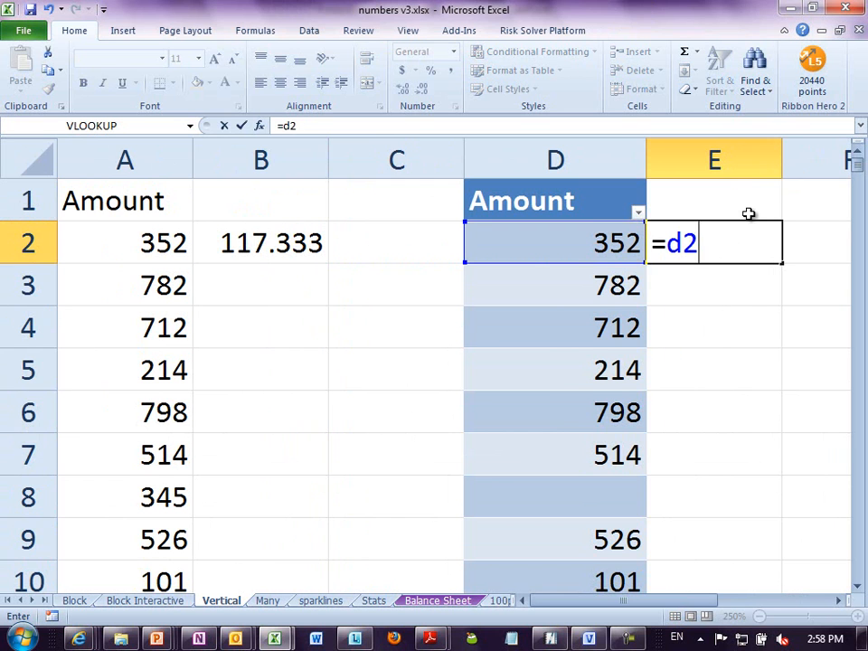
text(/d)
key(Return)
key(Up)
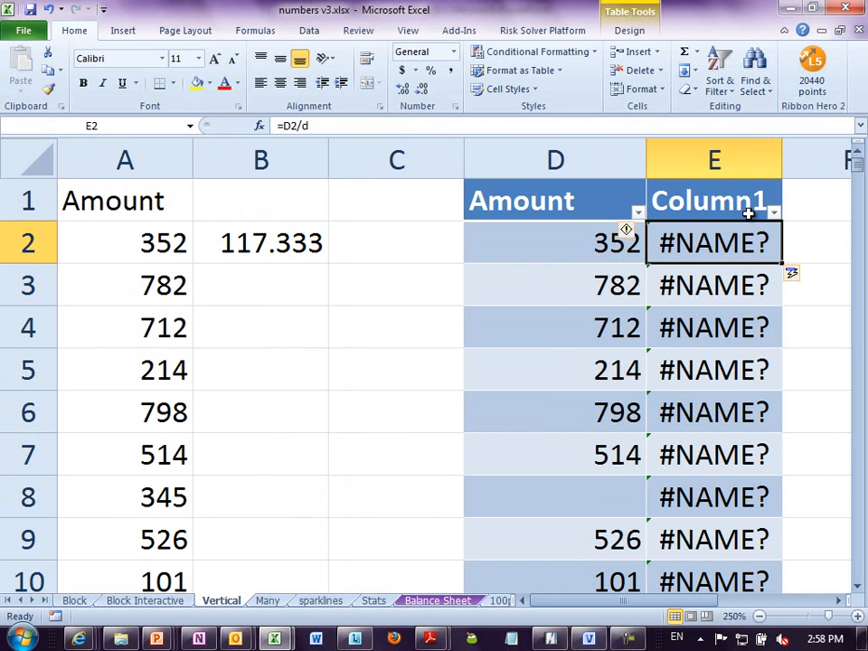
- Undo the automatic column fill and change the formula in E2 to =D2/2
key(ctrl+z)
key(F2)
key(BackSpace)
text(2)
key(Return)
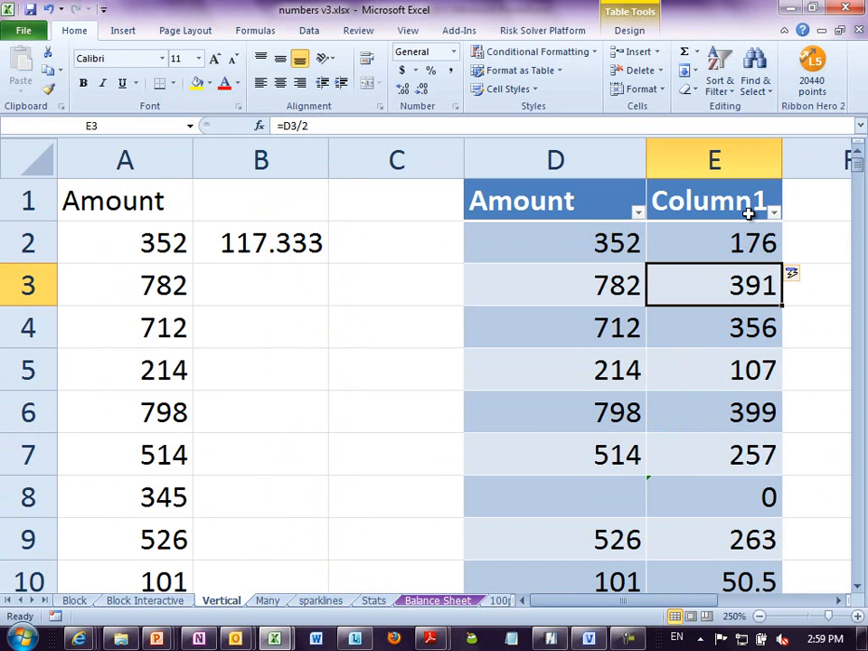
- Check how far down the calculated column extends in the table
click(748, 212)
key(End)
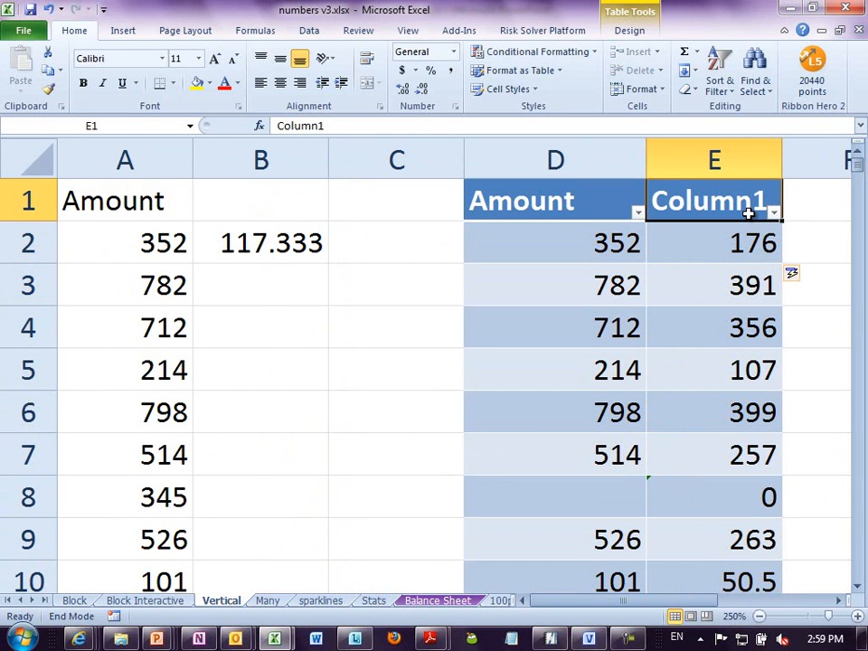
key(Down)
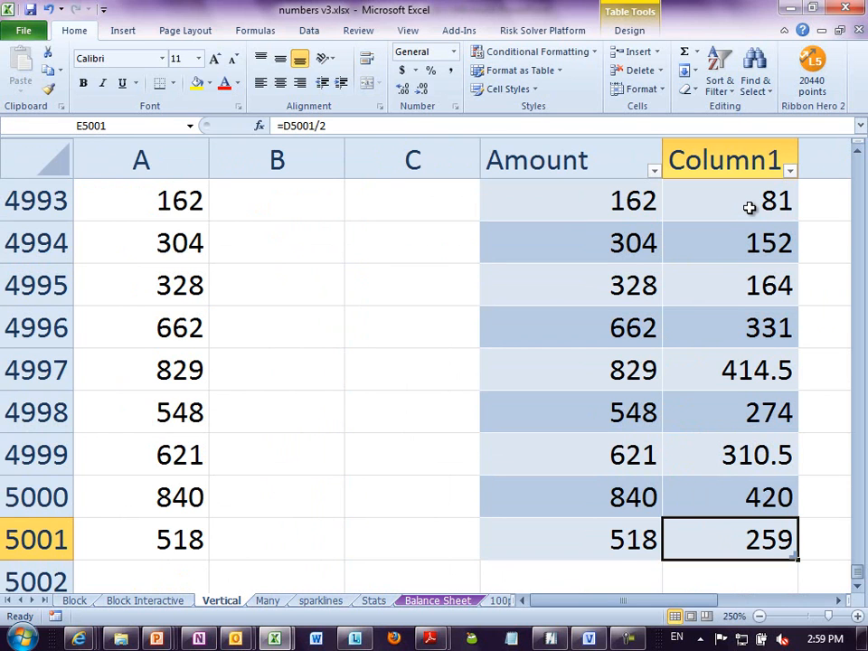
- Undo the automatic fill of column E and clear the formula from E2
key(ctrl+Up)
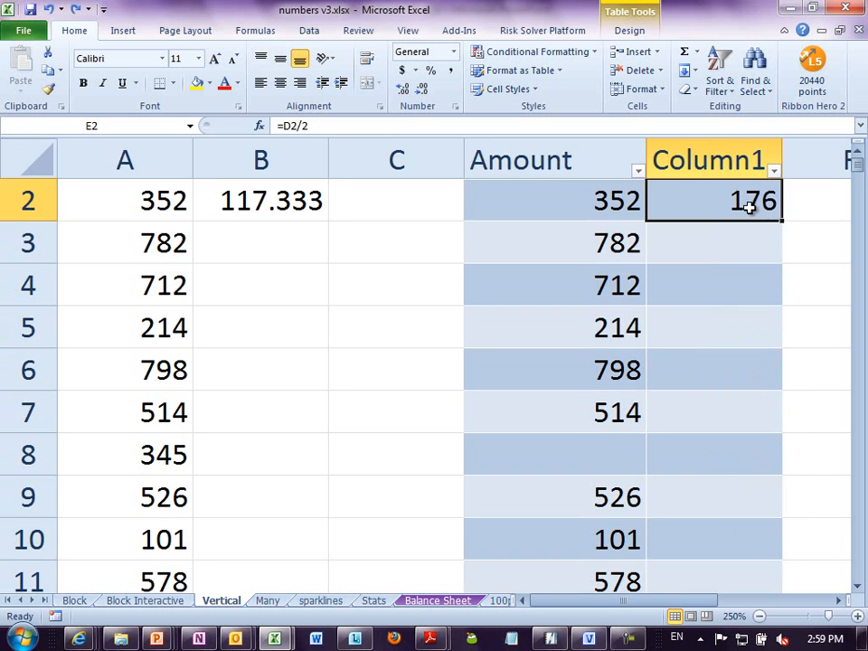
scroll(736, 203, up, 1)
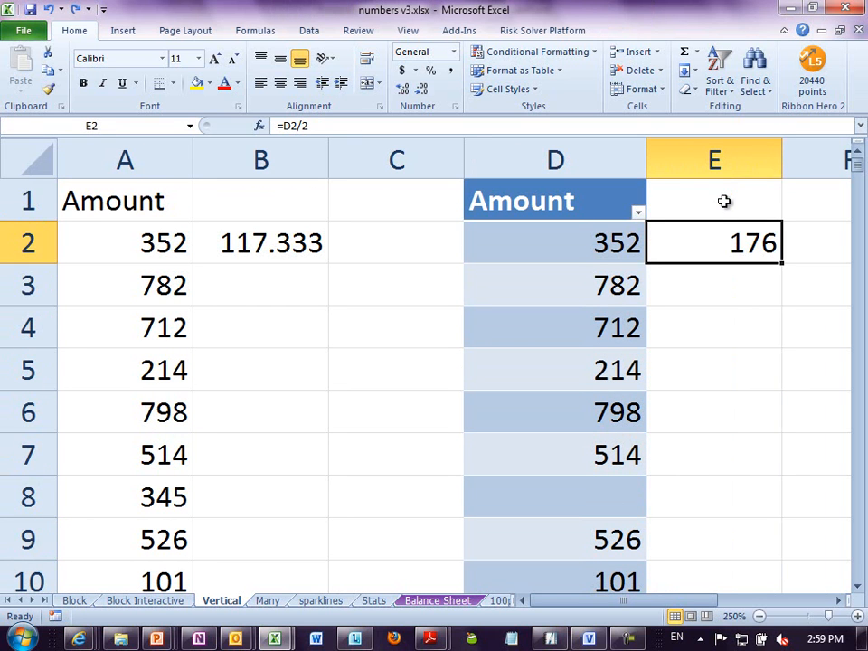
key(Delete)
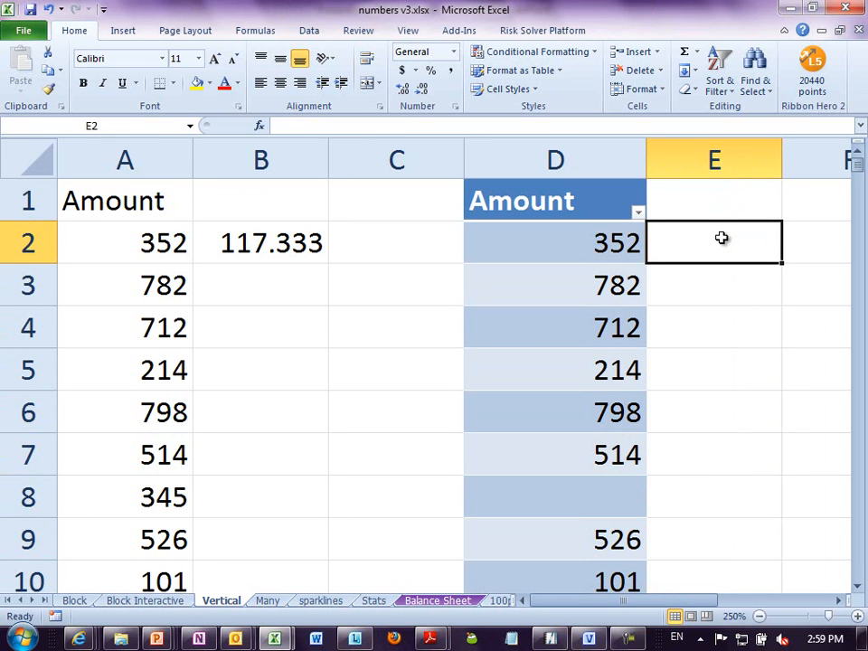
- Enter the formula =D2/44 in cell E2 beside the table
key(Right)
key(Right)
key(Right)
key(Left)
key(Left)
key(Left)
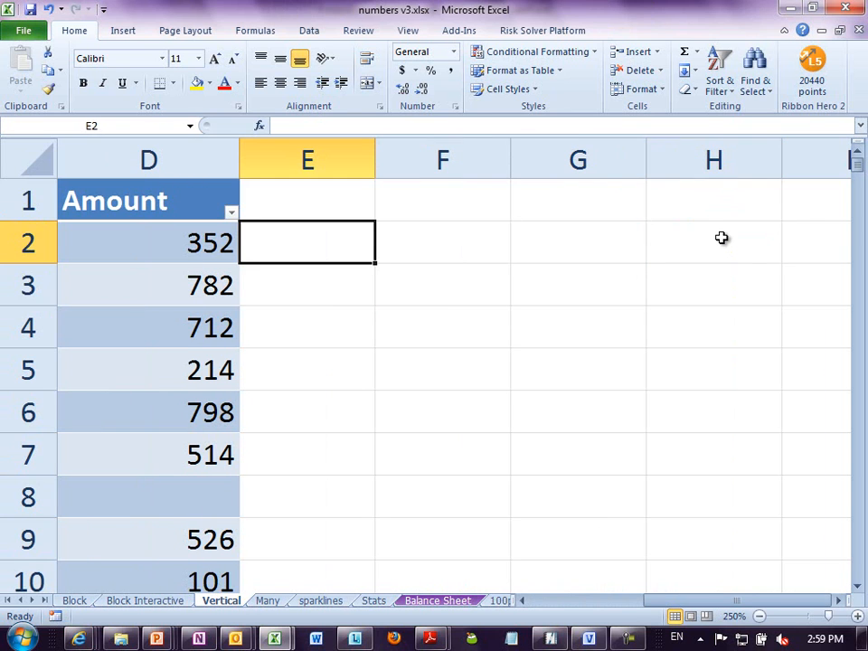
text(=)
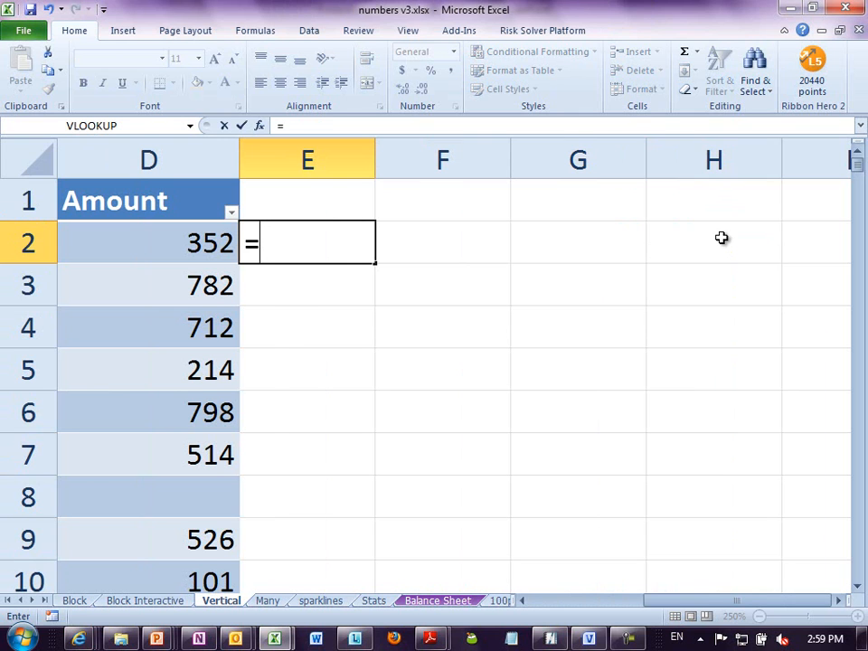
text(d2/44)
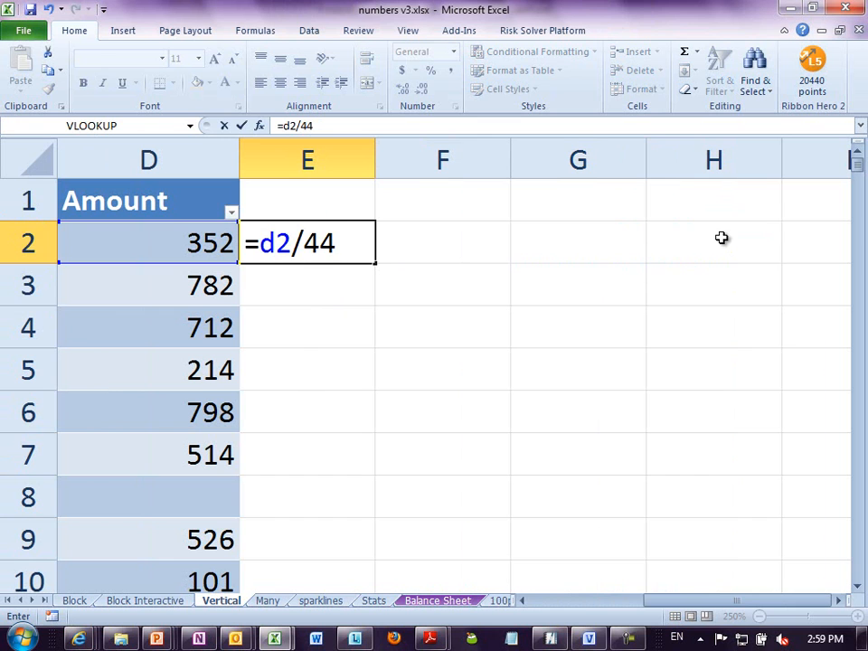
key(Return)
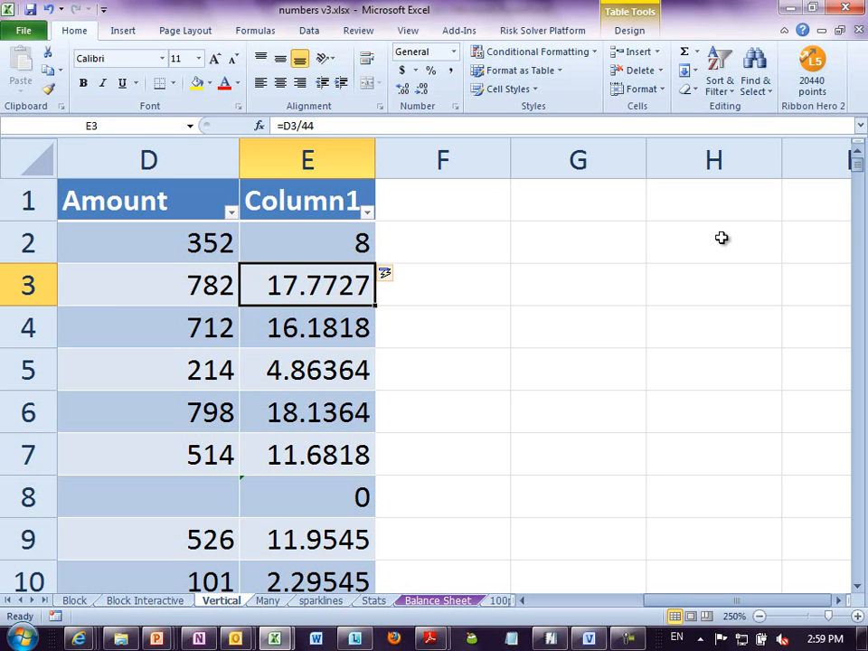
- Undo all changes in columns D and E back to the plain data range before the table was created
key(ctrl+z)
key(ctrl+z)
key(ctrl+z)
key(ctrl+z)
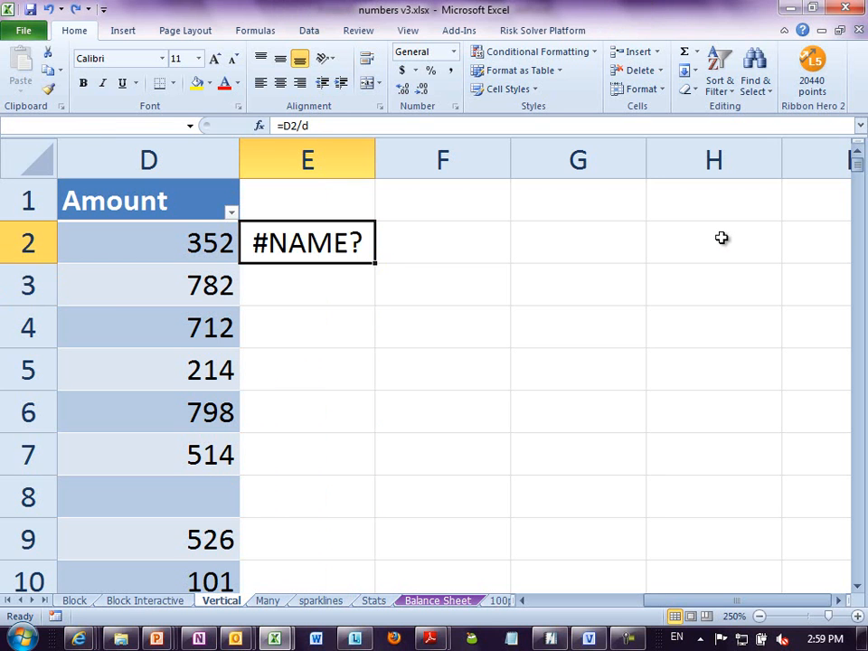
scroll(722, 237, down, 7)
key(ctrl+z)
key(ctrl+z)
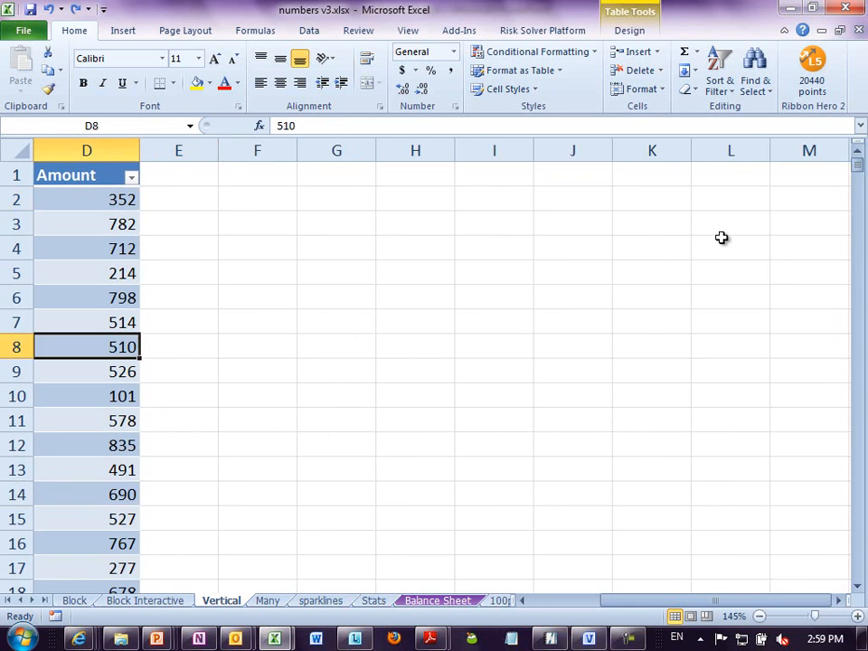
key(ctrl+z)
key(ctrl+z)
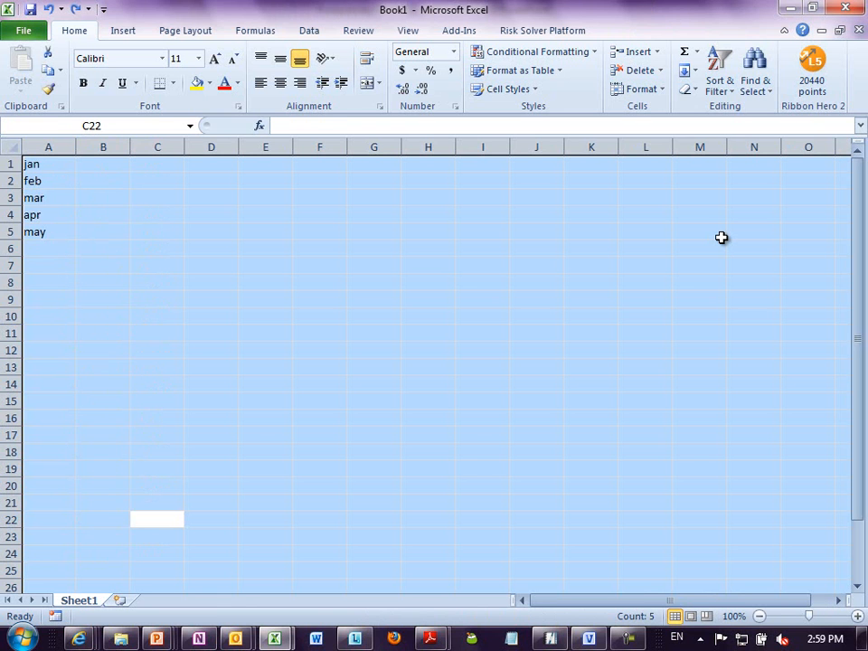
key(ctrl+z)
key(ctrl+z)
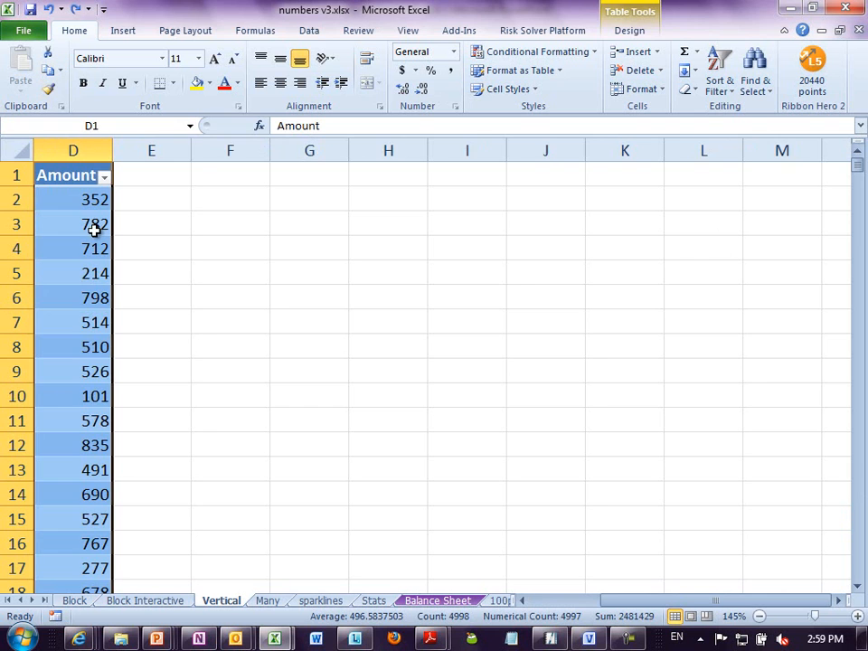
key(ctrl+period)
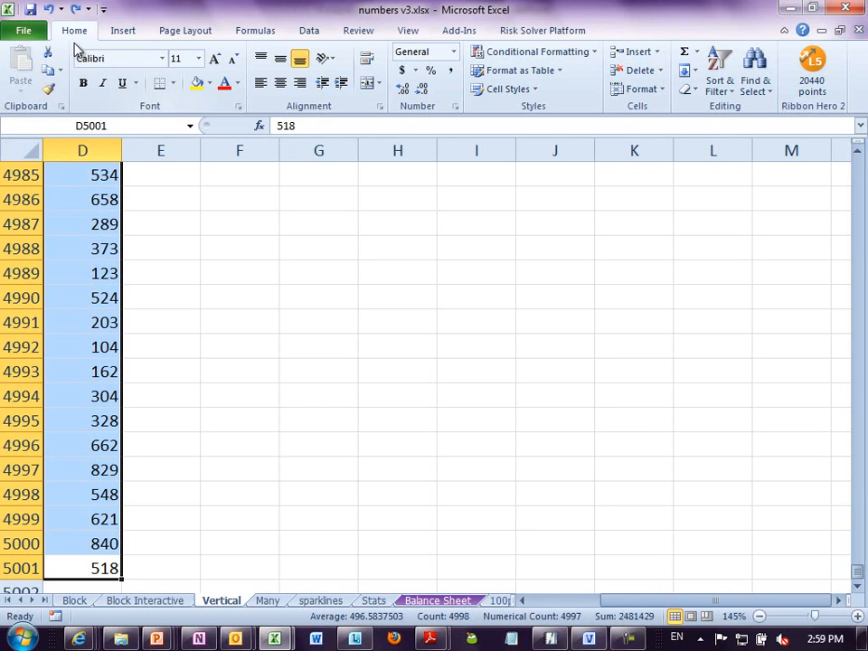
- Convert the Amount data in D1:D5001 to a table with headers
click(124, 31)
click(73, 77)
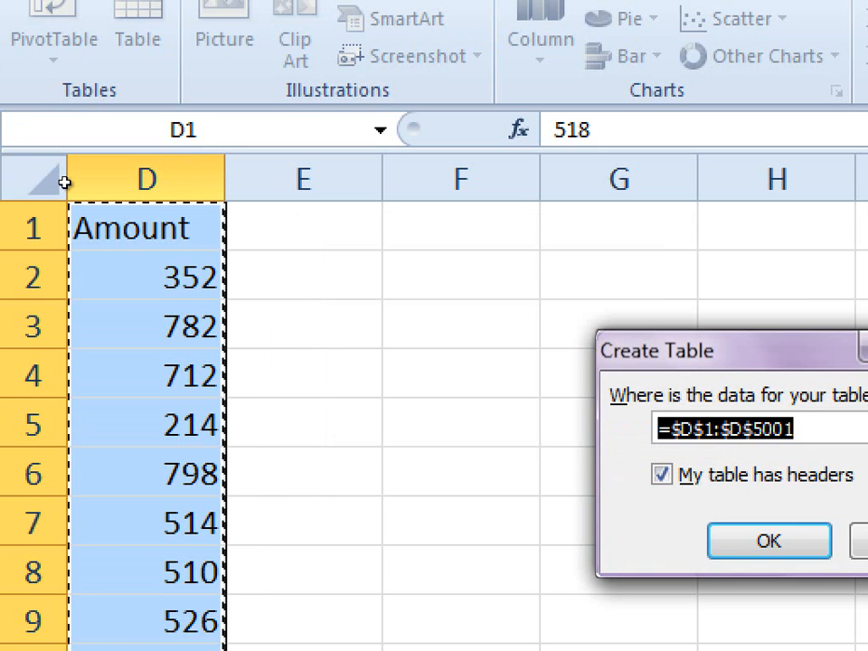
key(Return)
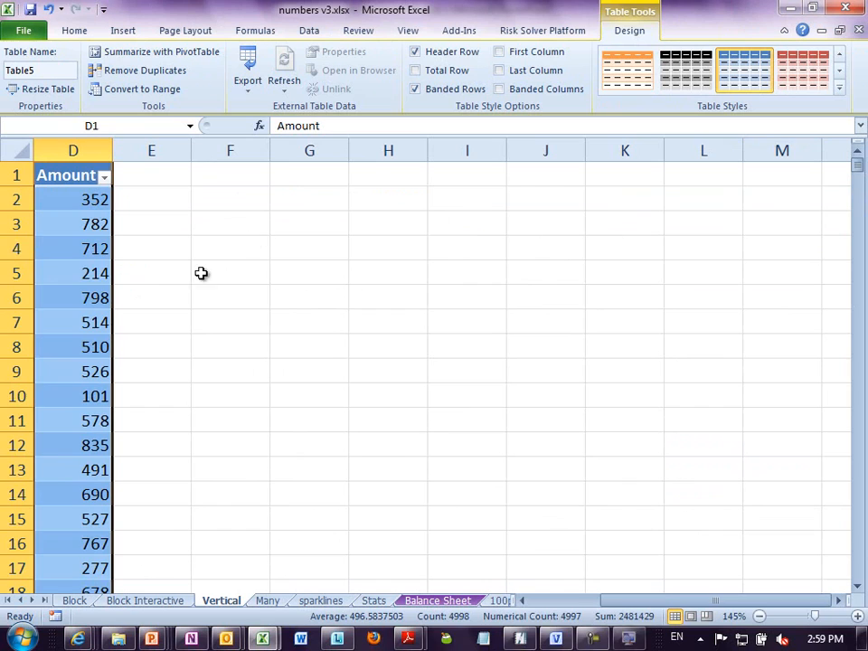
click(94, 320)
click(77, 174)
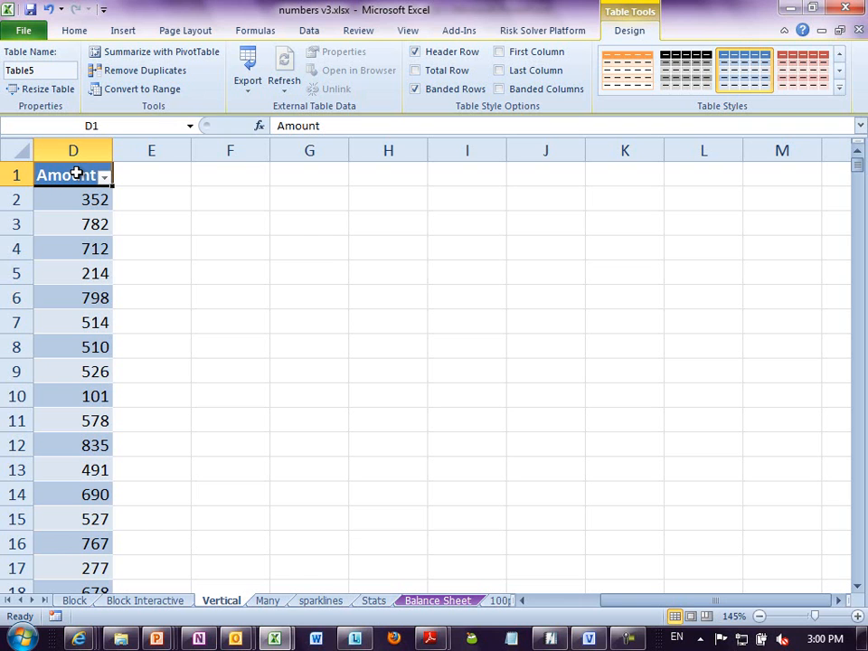
click(89, 223)
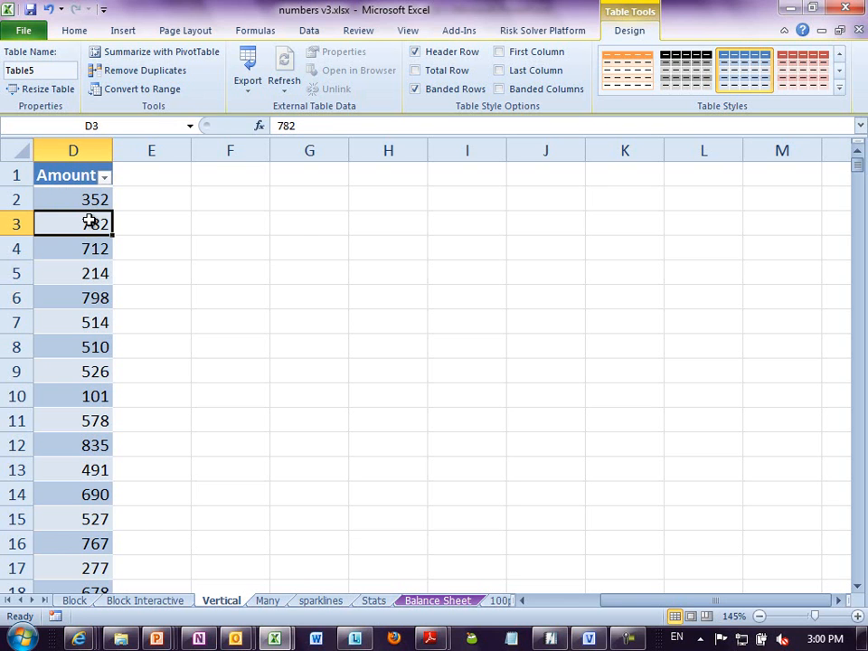
- Clear the values in cells D9 and D12 to leave gaps in the Amount table
click(77, 371)
key(Delete)
key(Down)
key(Down)
key(Down)
key(Delete)
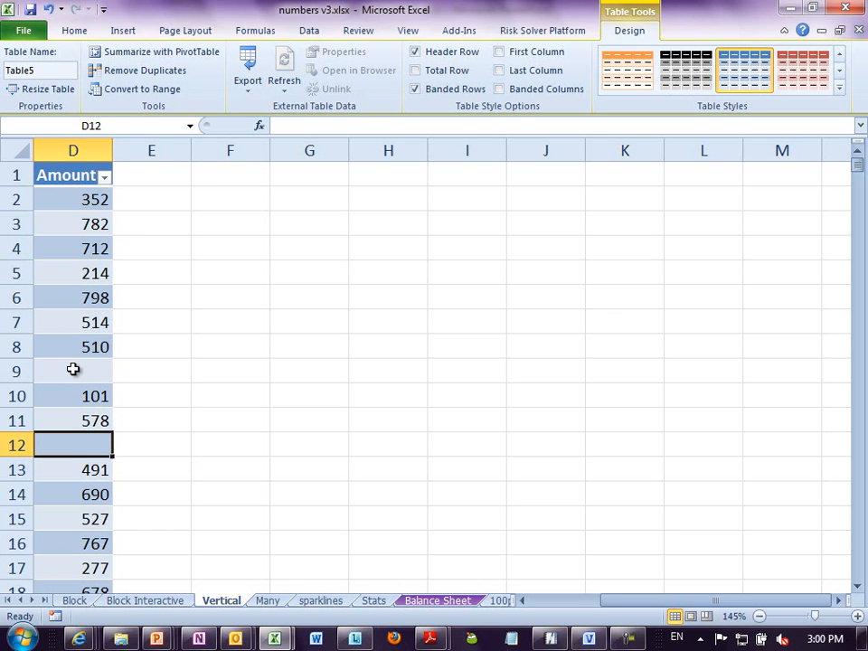
- Insert a blank row above the Amount table's header row
right_click(17, 184)
click(70, 285)
drag(78, 178, 151, 178)
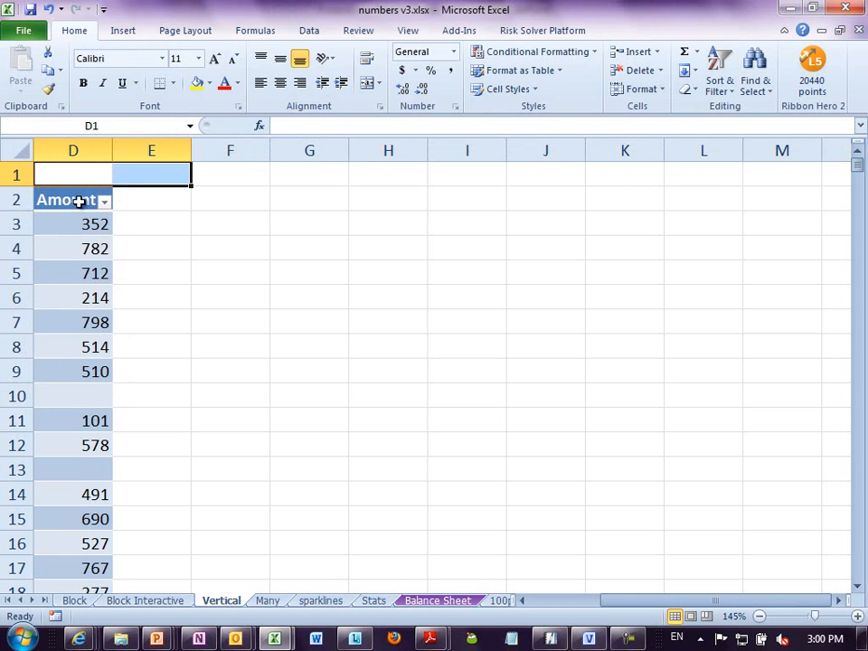
click(171, 206)
click(226, 200)
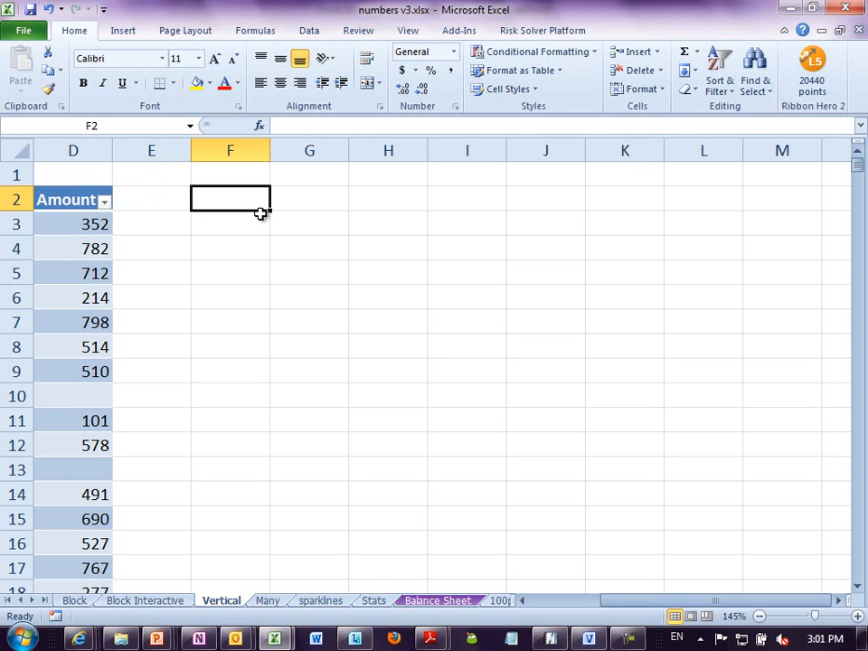
- Open the workbook Bad data format 2010.xls and examine how employee IDs and day columns are laid out on the Jan sheet
key(alt+f)
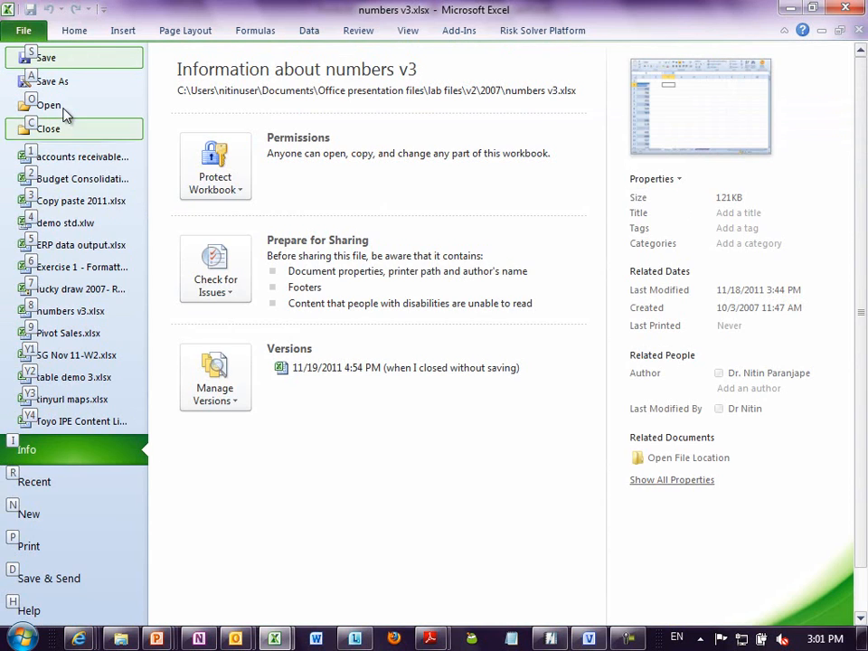
key(o)
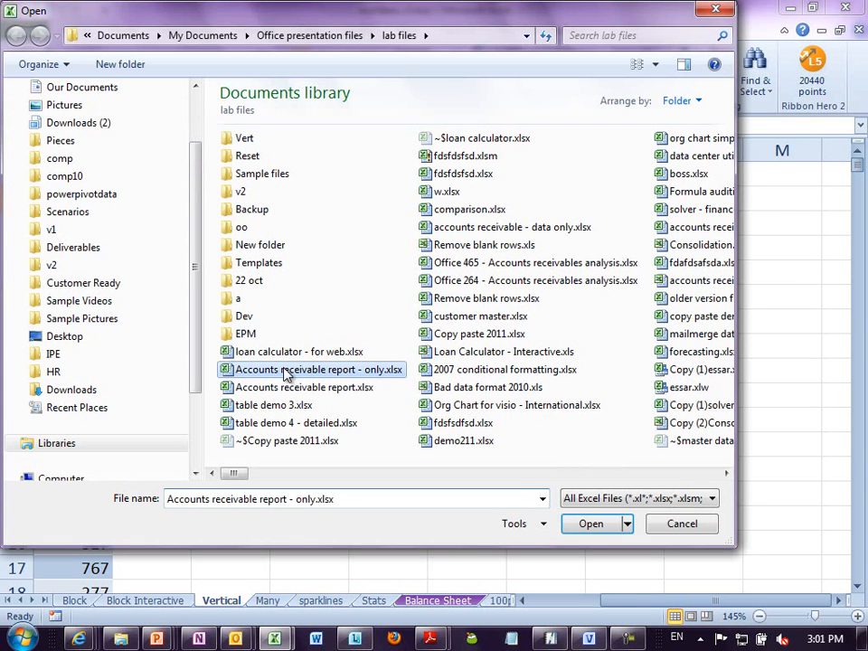
key(b)
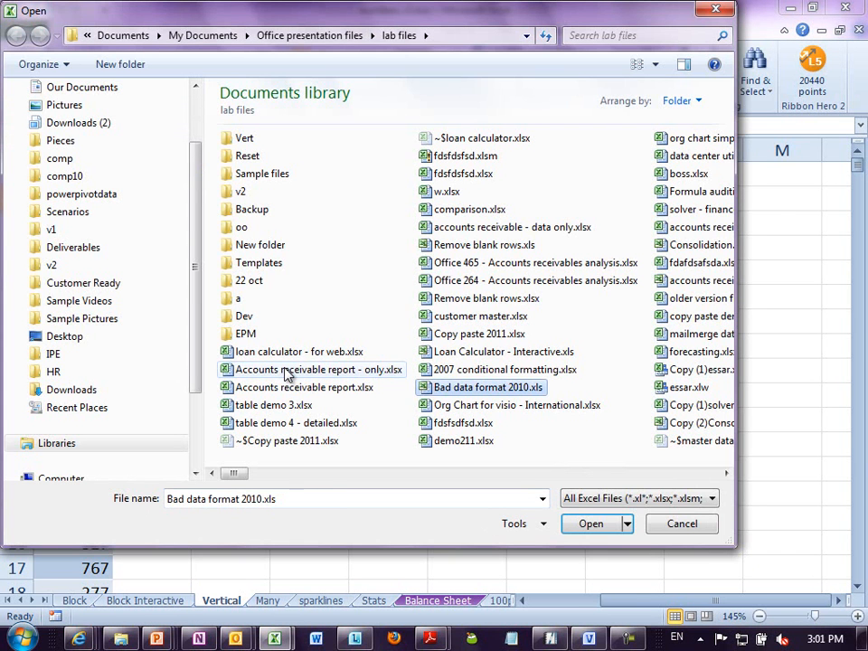
key(Return)
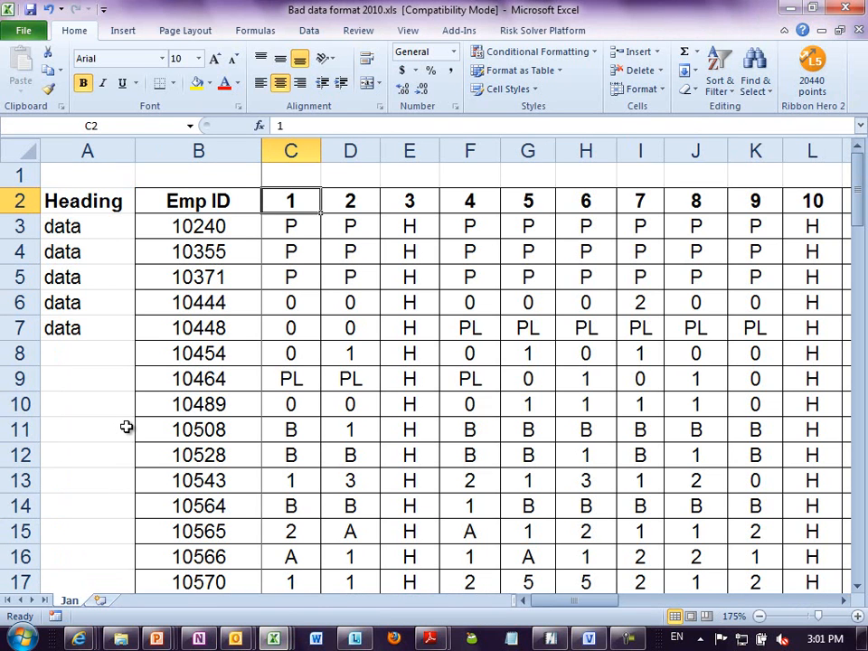
click(219, 208)
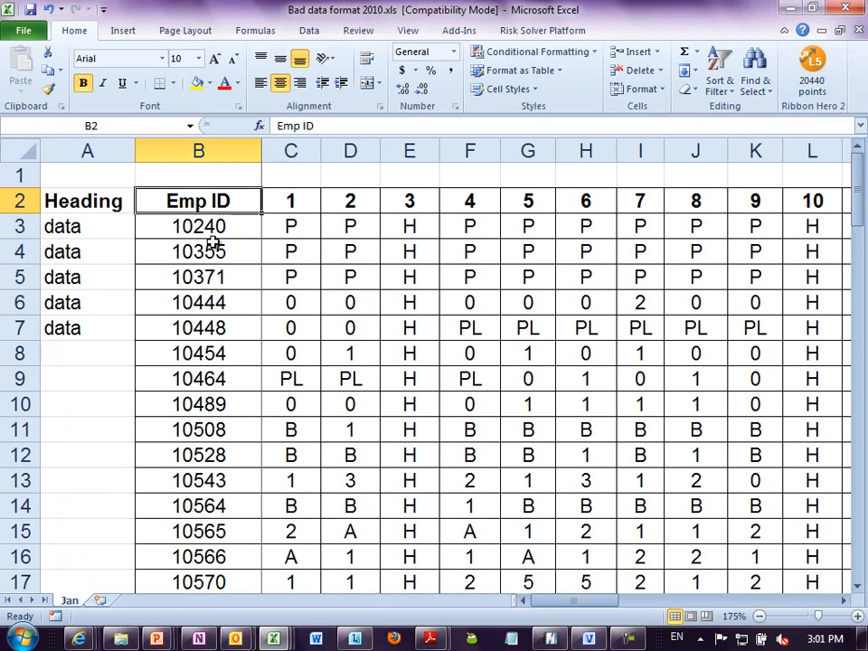
drag(215, 226, 179, 485)
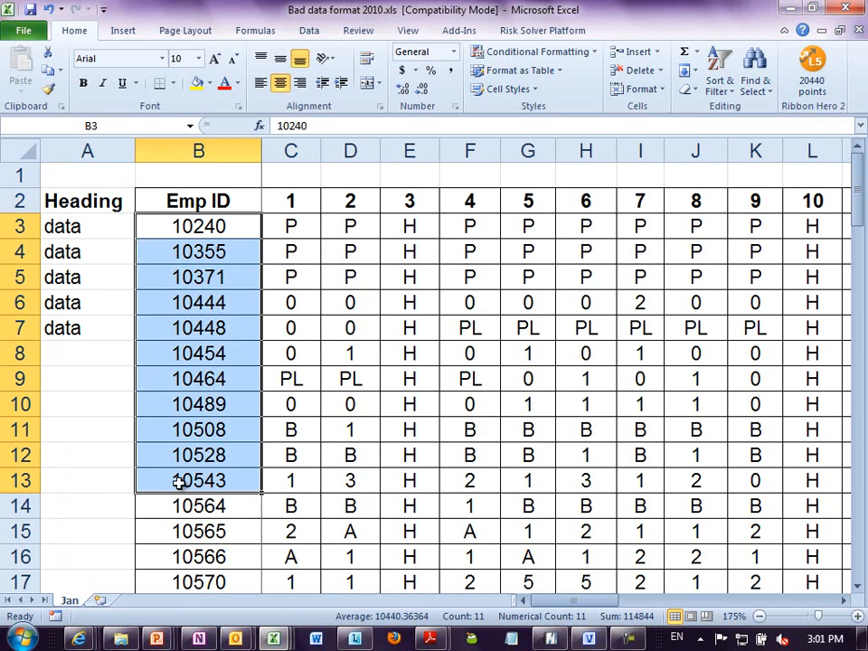
click(287, 201)
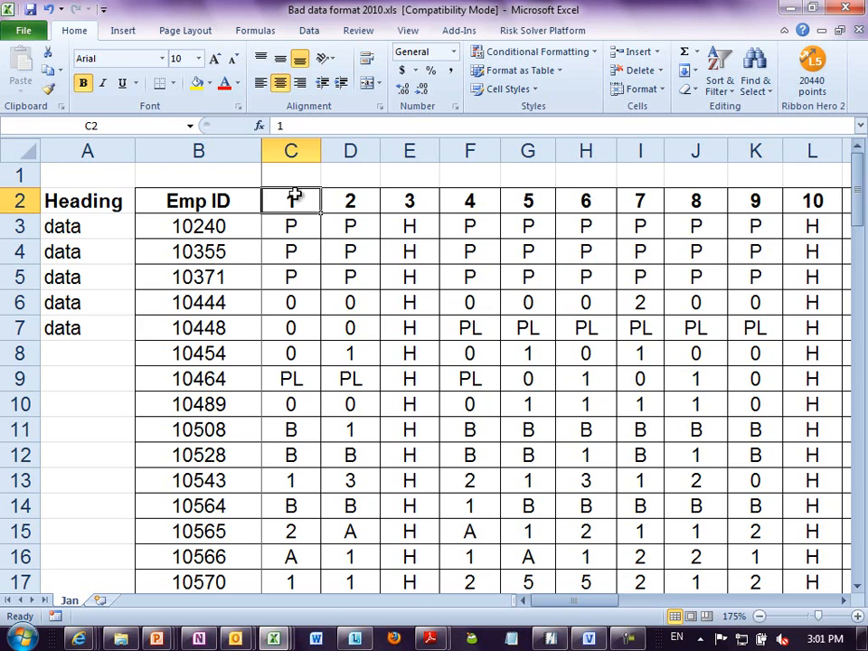
scroll(294, 194, down, 6)
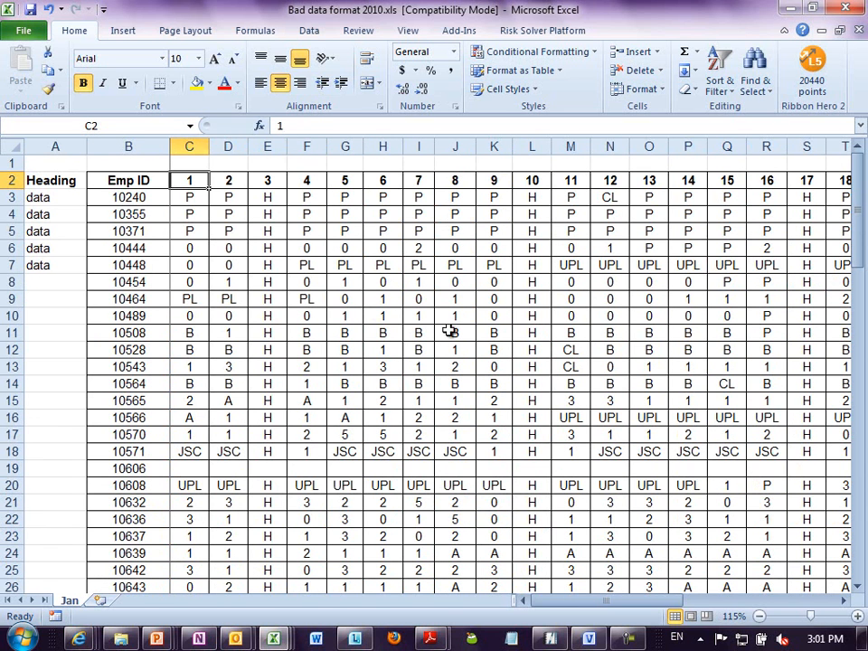
click(423, 364)
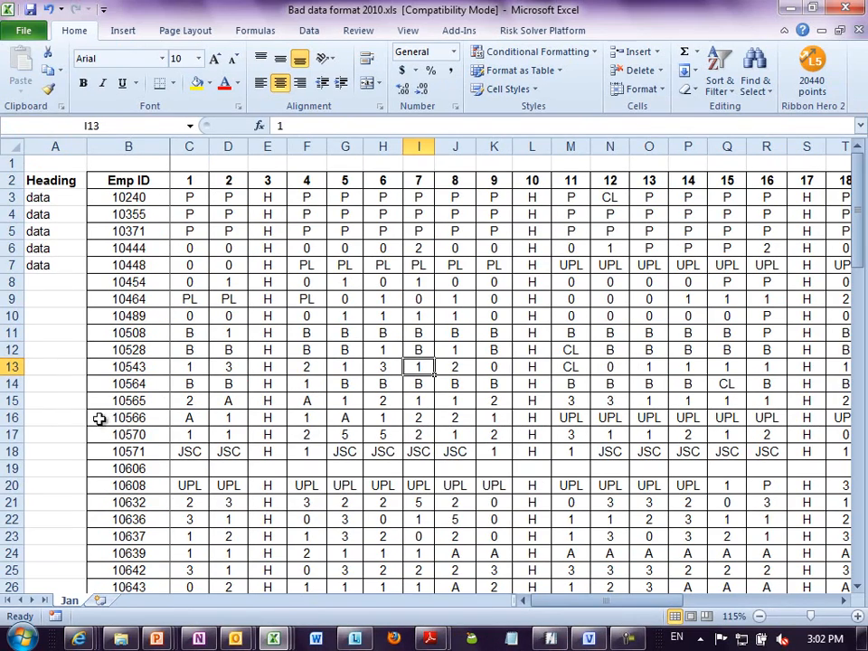
- Add a new worksheet and enter the headings Emp Id, Date and Status in cells B3 to D3
click(101, 600)
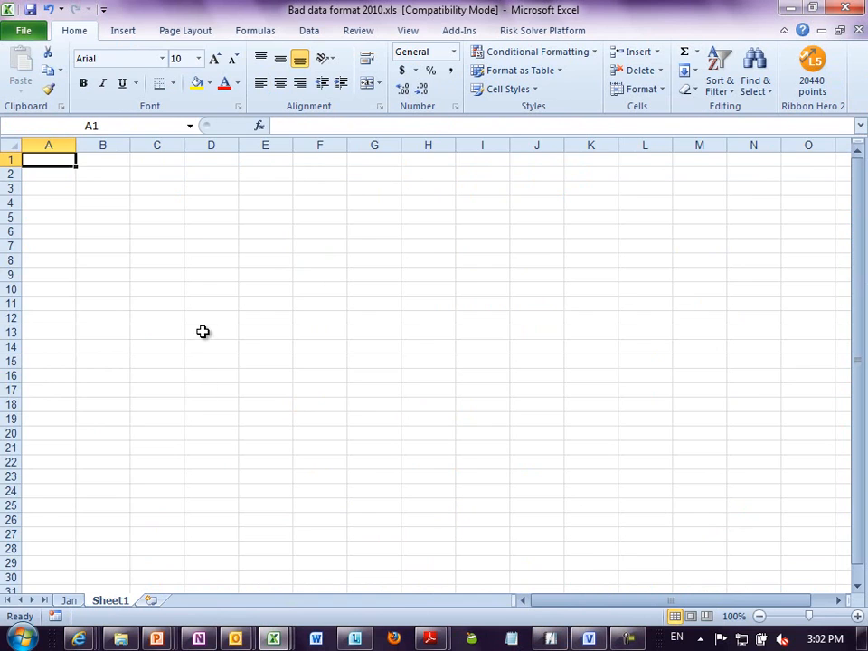
scroll(217, 289, up, 7)
click(230, 240)
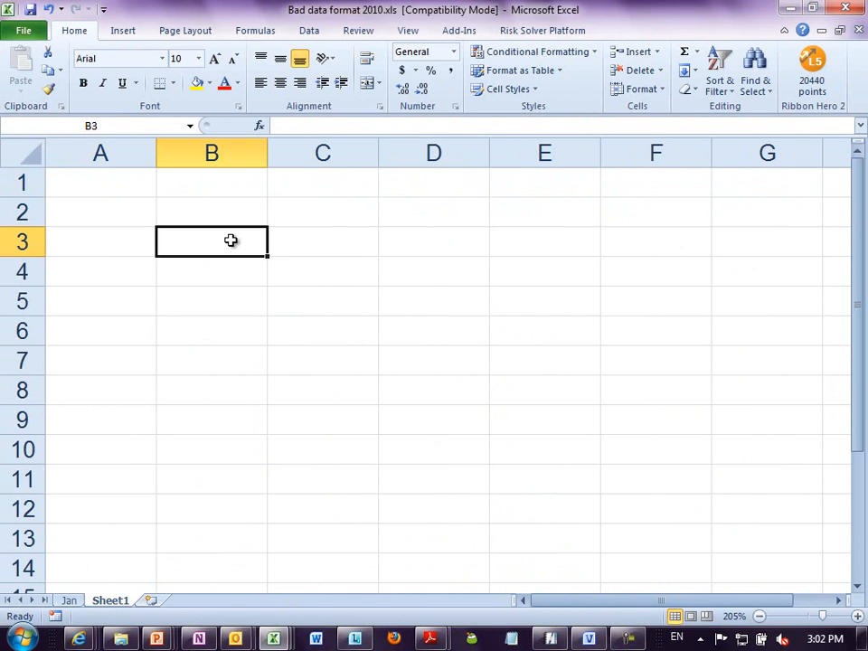
text(Emp Id)
key(Tab)
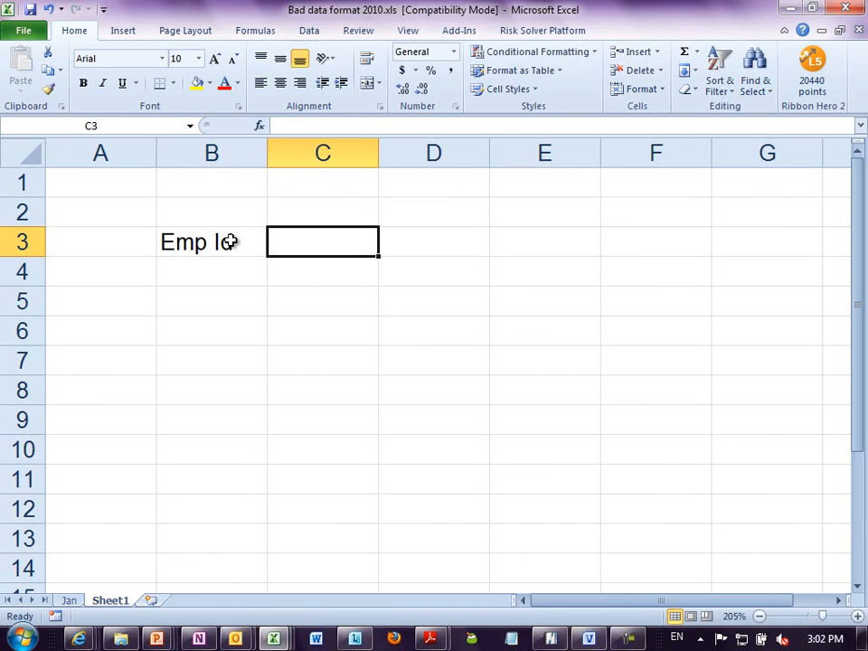
text(Date)
key(Tab)
text(Stats)
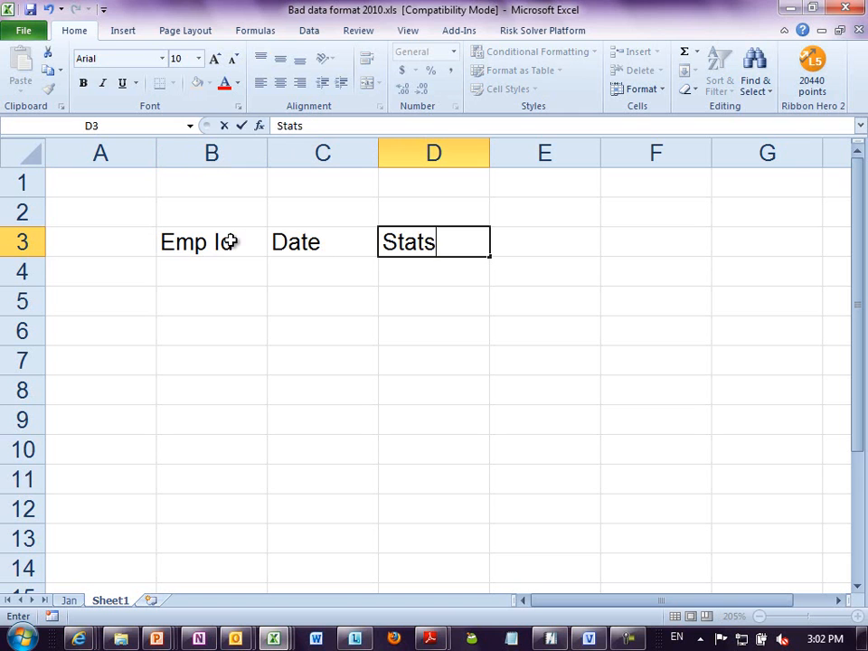
key(BackSpace)
text(us)
key(Return)
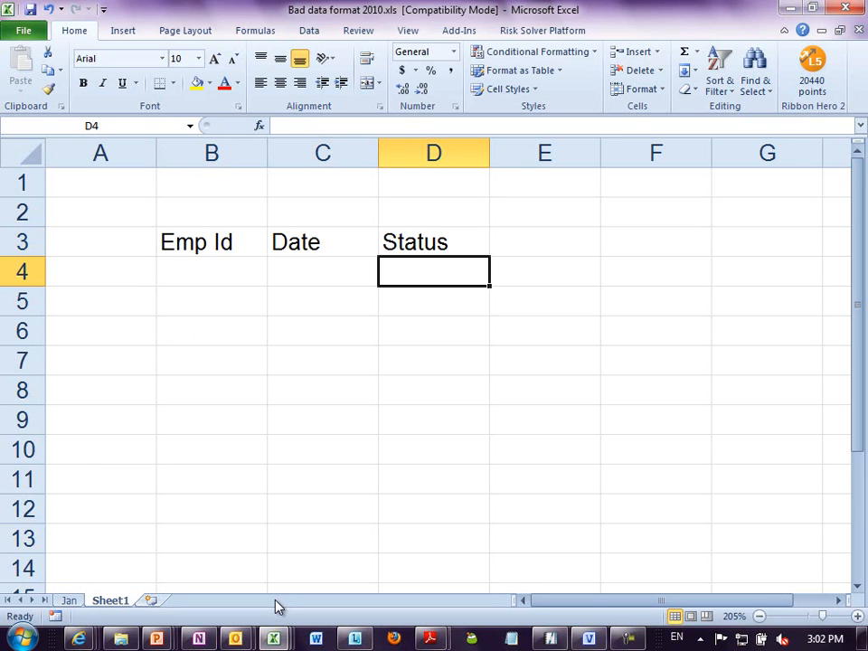
- Add the heading Month in cell E3 beside Status
click(546, 238)
text(Mont)
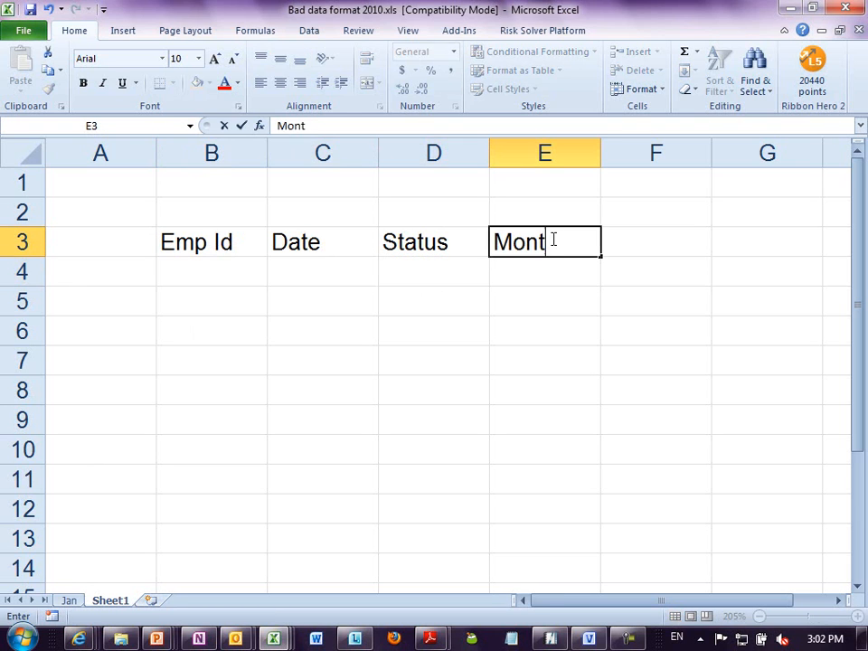
text(h)
key(Return)
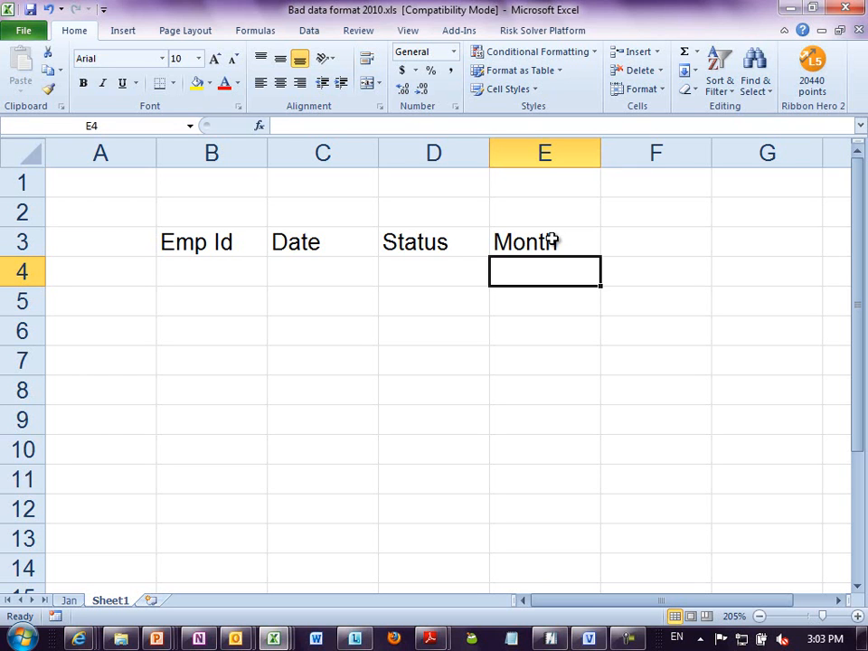
click(551, 240)
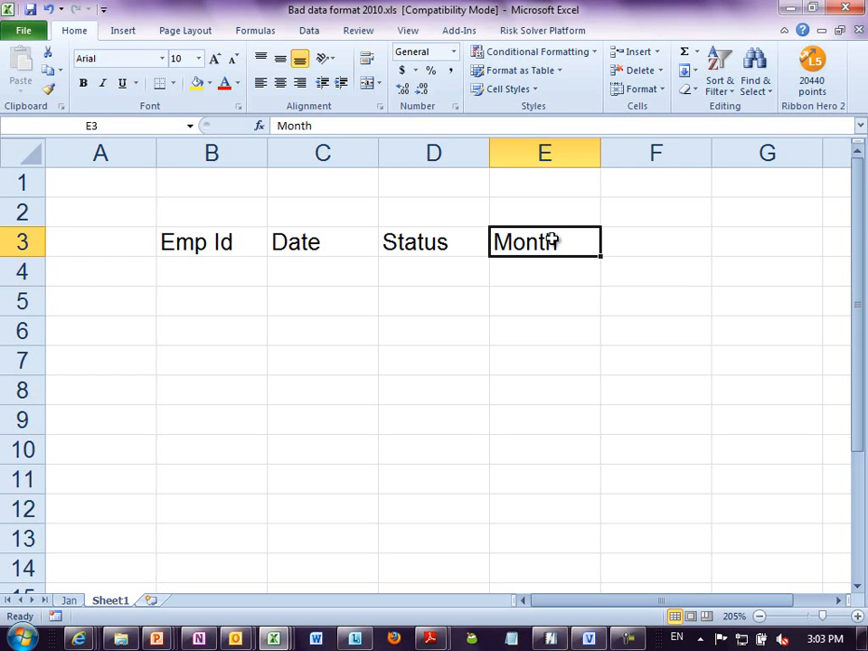
key(Return)
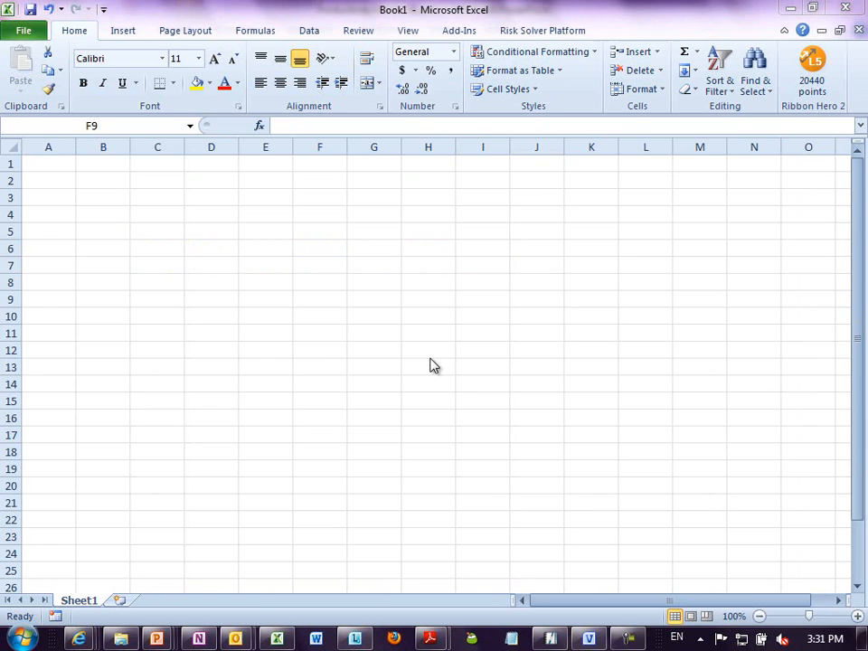
- Open the recent workbook Budget Consolidation.xlsx from the blank workbook
click(169, 248)
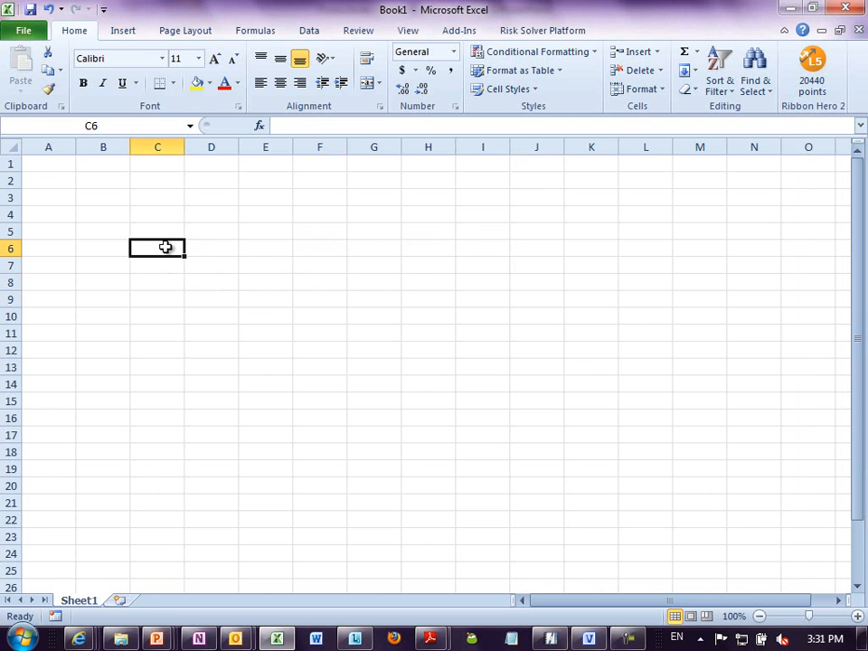
key(alt+f)
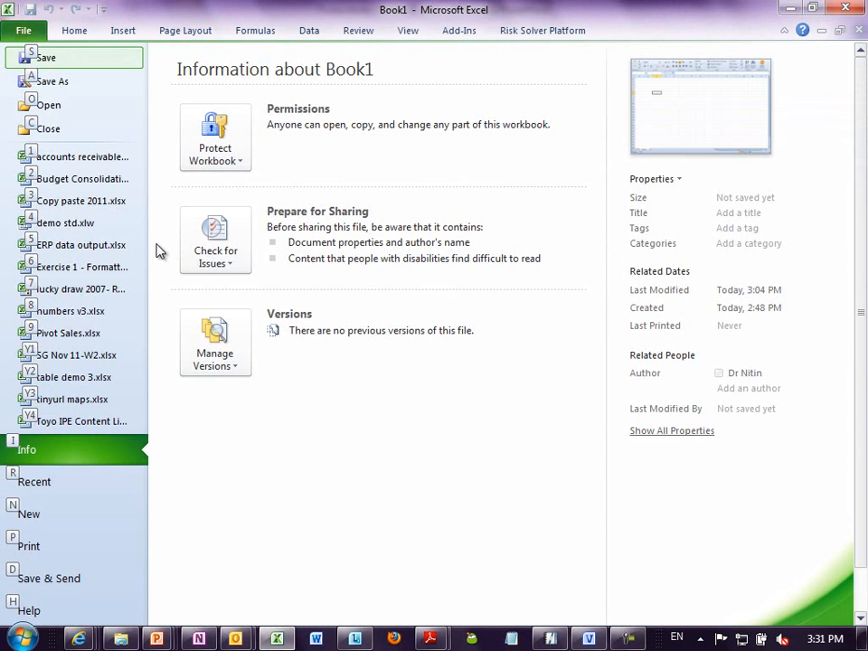
click(118, 181)
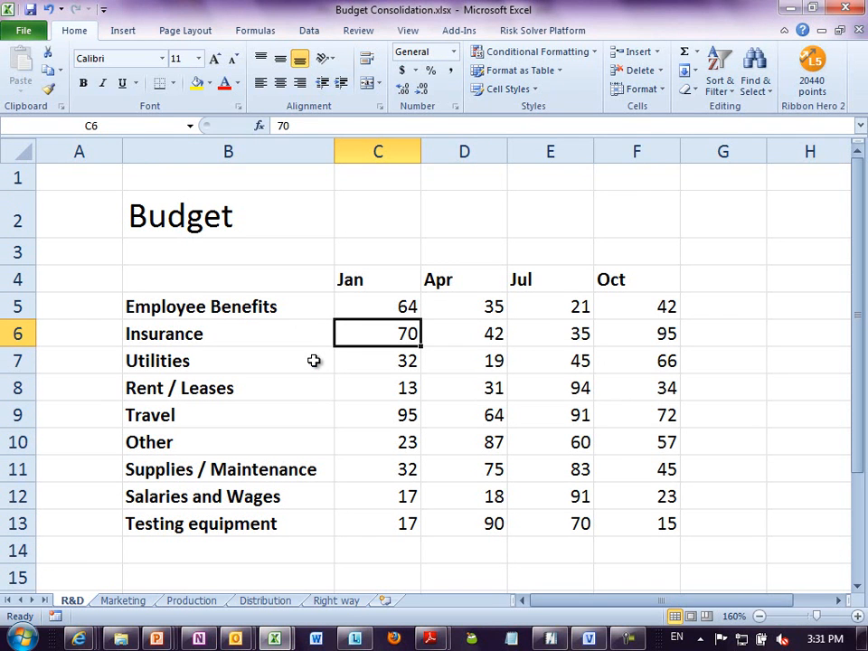
- Examine how the R&D budget sheet arranges expense categories in rows and months in columns
drag(352, 282, 601, 512)
drag(276, 308, 278, 515)
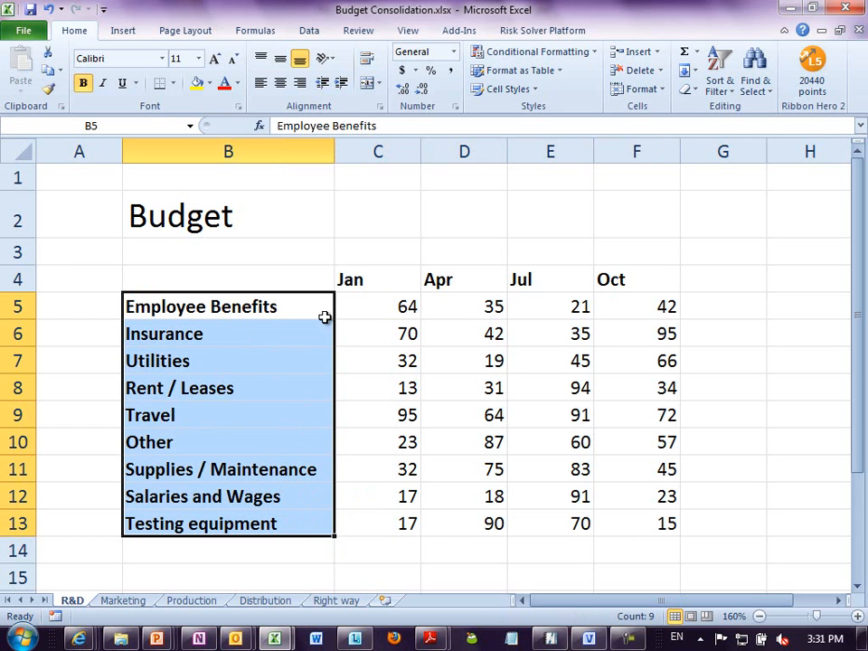
click(395, 307)
click(387, 274)
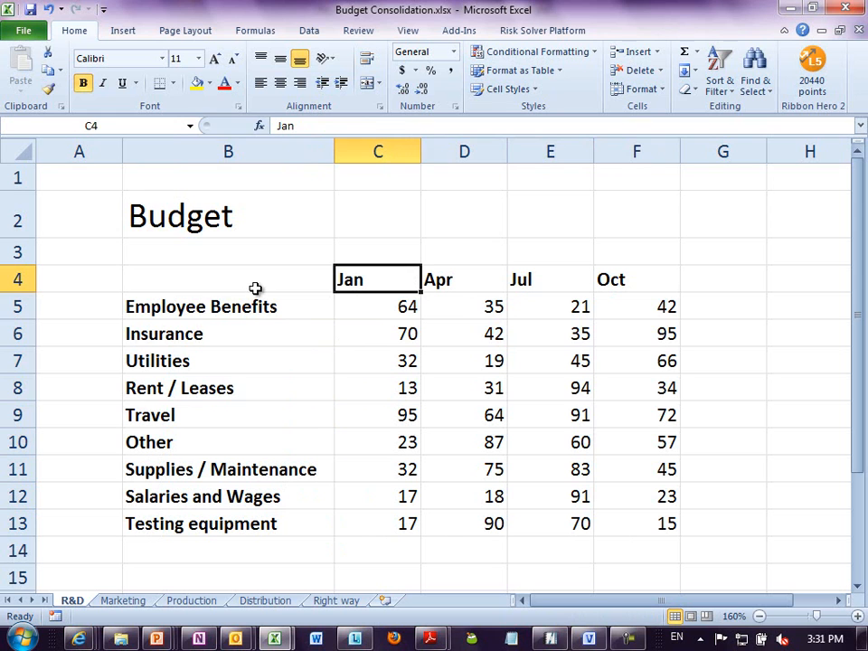
click(287, 314)
click(548, 383)
click(535, 284)
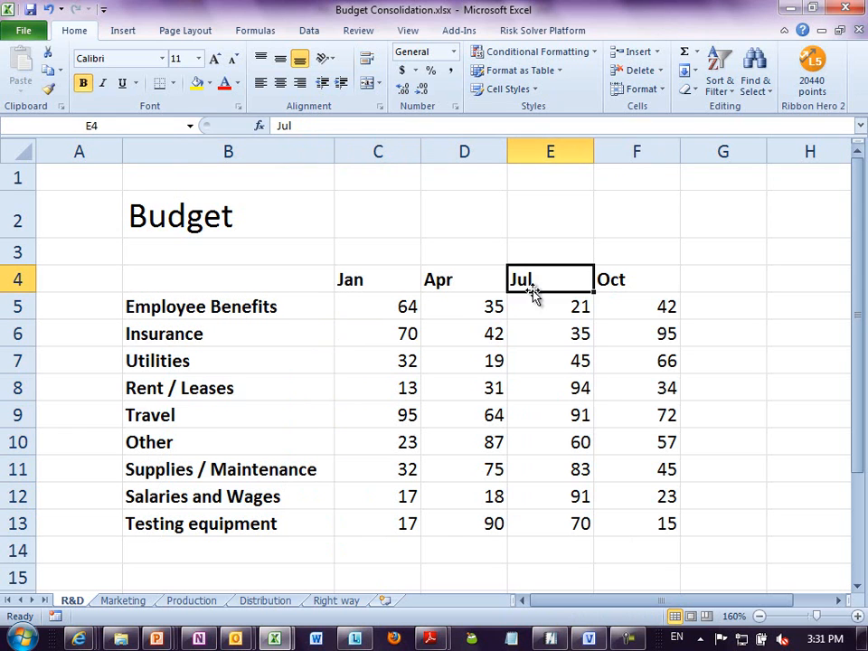
click(227, 387)
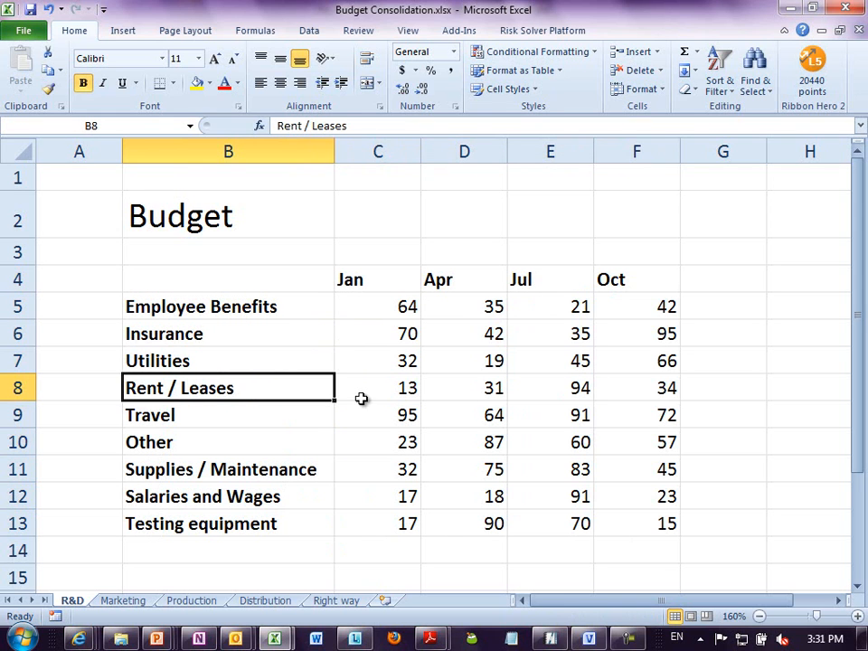
click(383, 279)
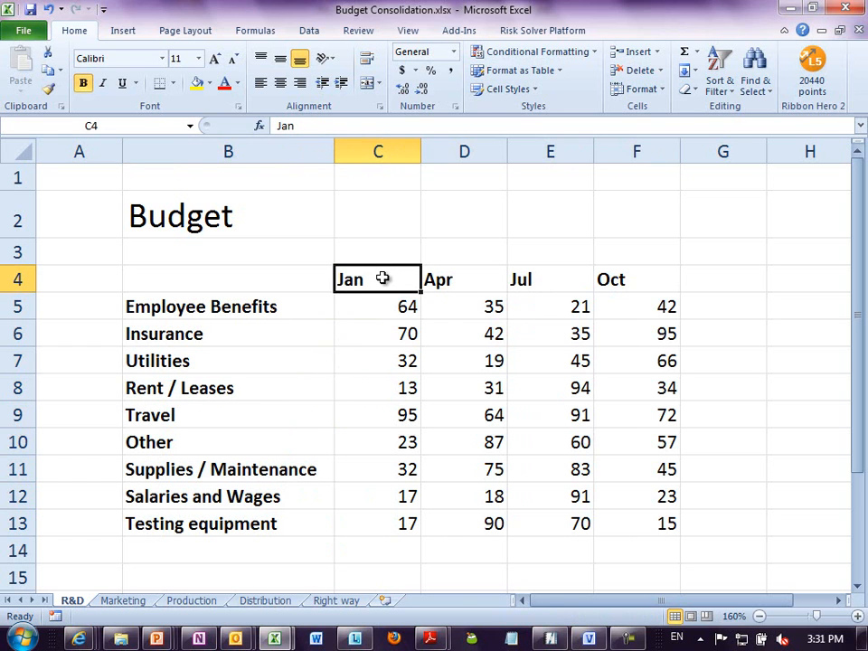
drag(247, 308, 242, 513)
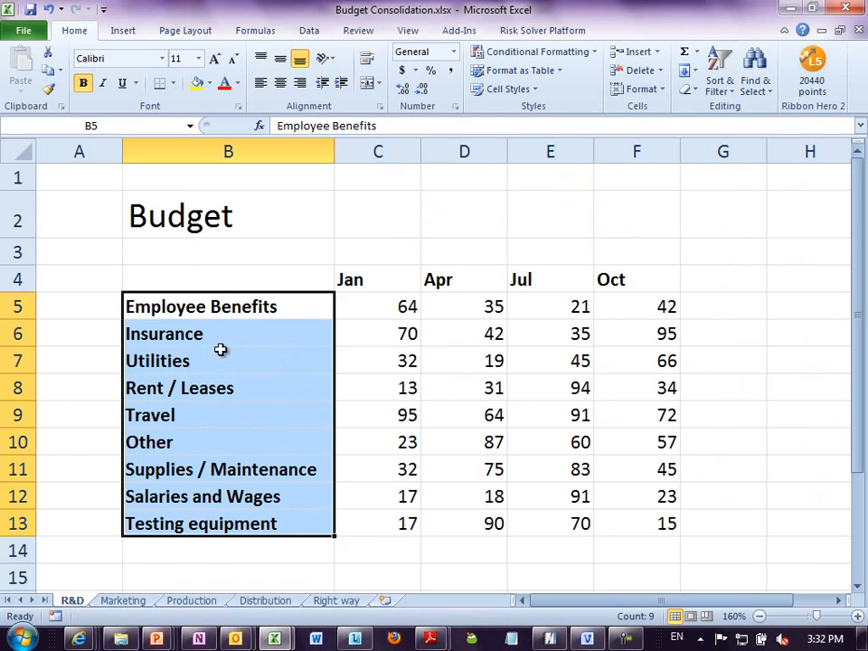
click(454, 47)
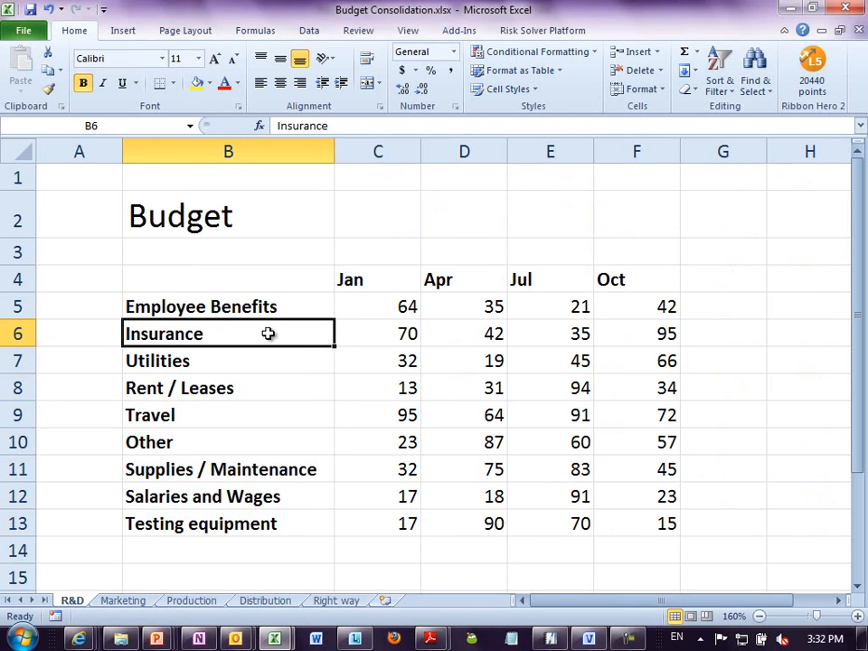
- Compare the expense categories and month columns across the R&D, Marketing and Production budget sheets
click(397, 328)
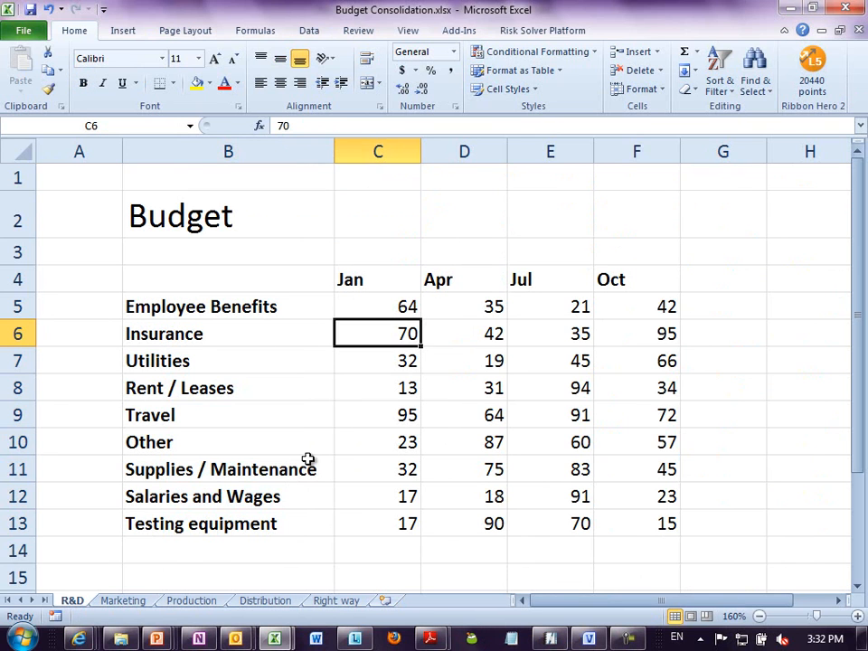
click(127, 601)
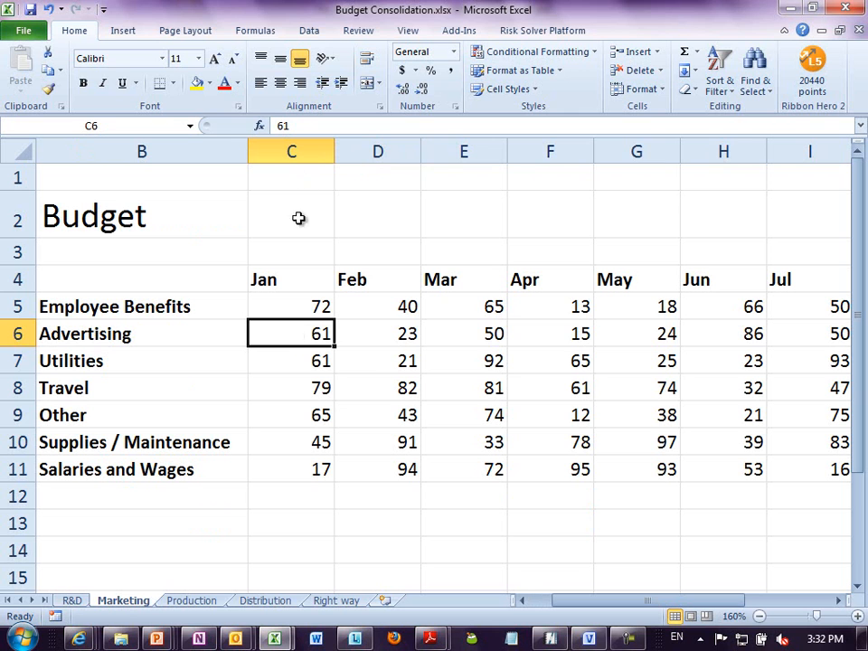
click(194, 601)
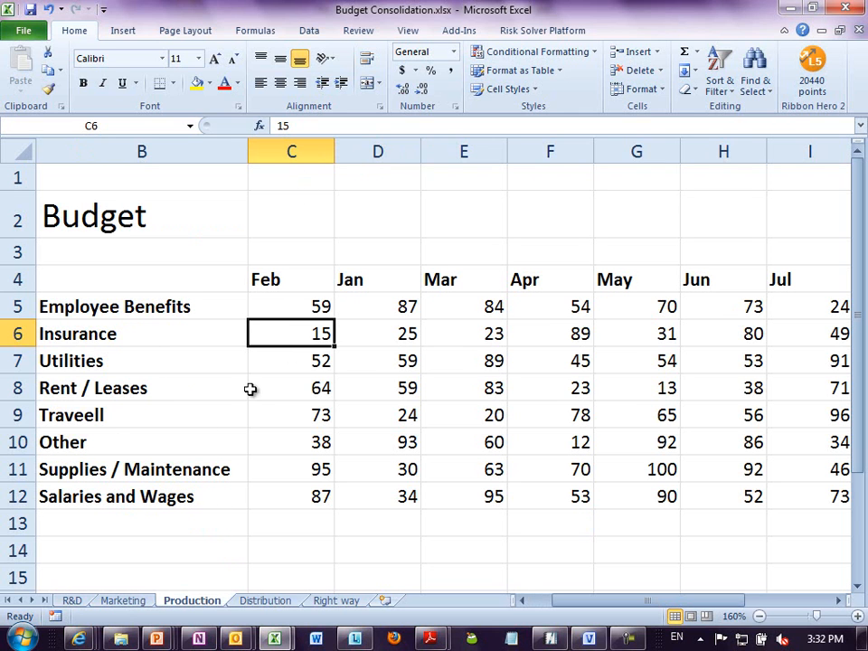
click(122, 330)
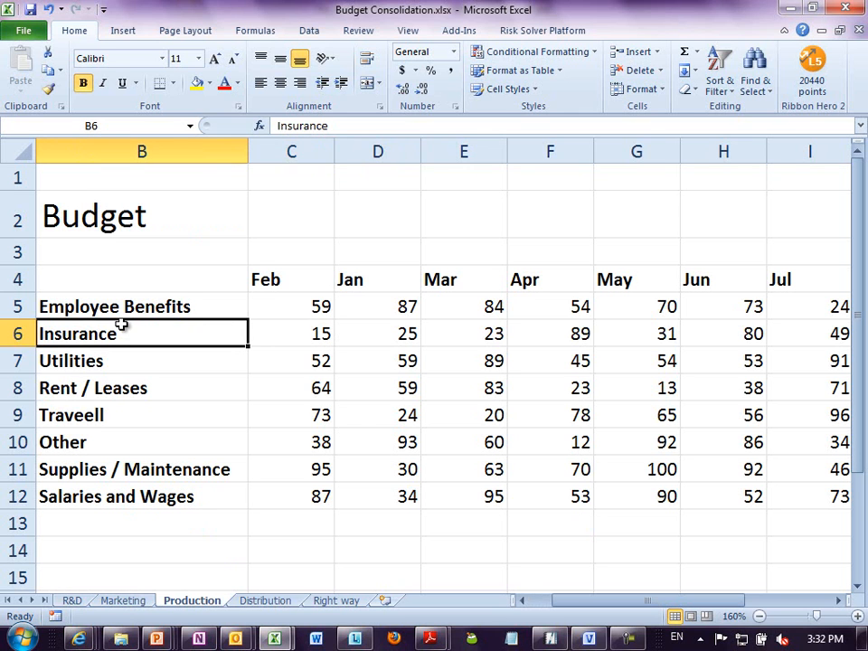
click(263, 308)
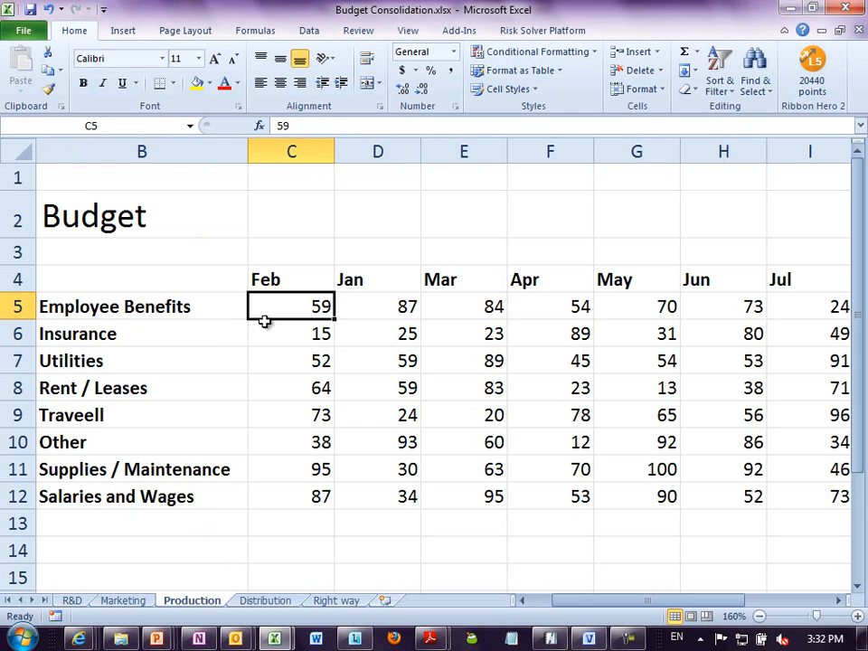
- Start the PivotTable and PivotChart Wizard for a PivotTable from multiple consolidation ranges with a single automatically created page field
key(alt+d)
key(p)
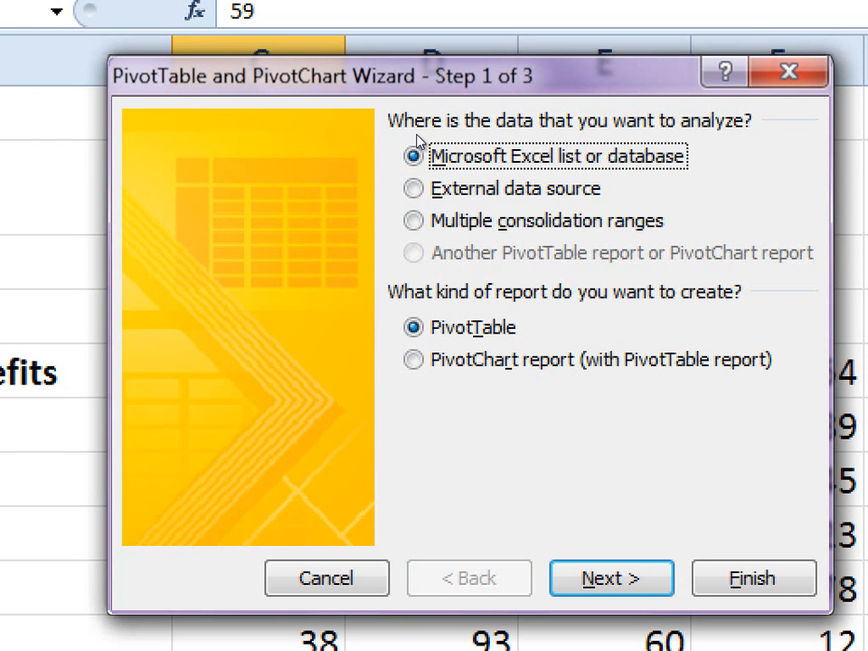
click(424, 226)
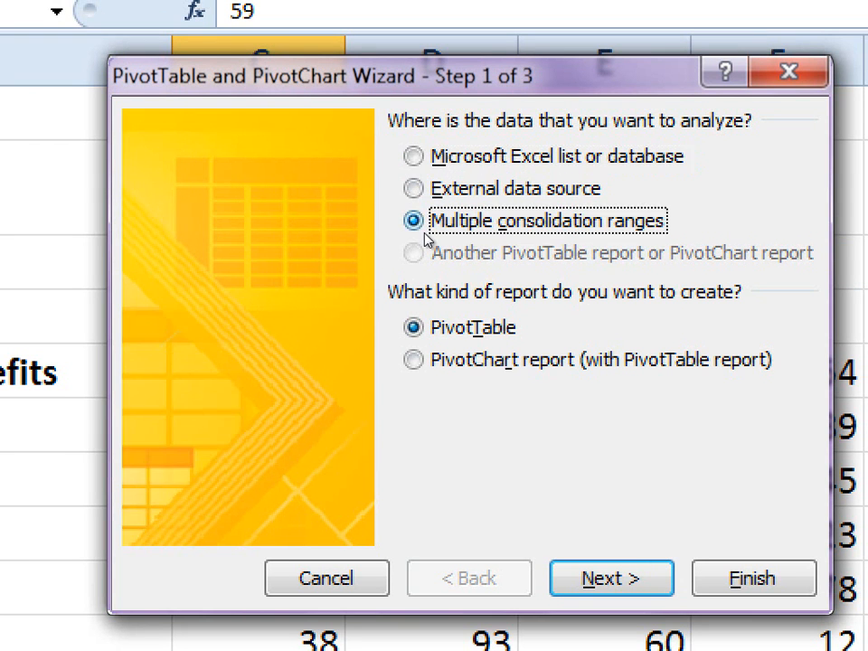
key(Return)
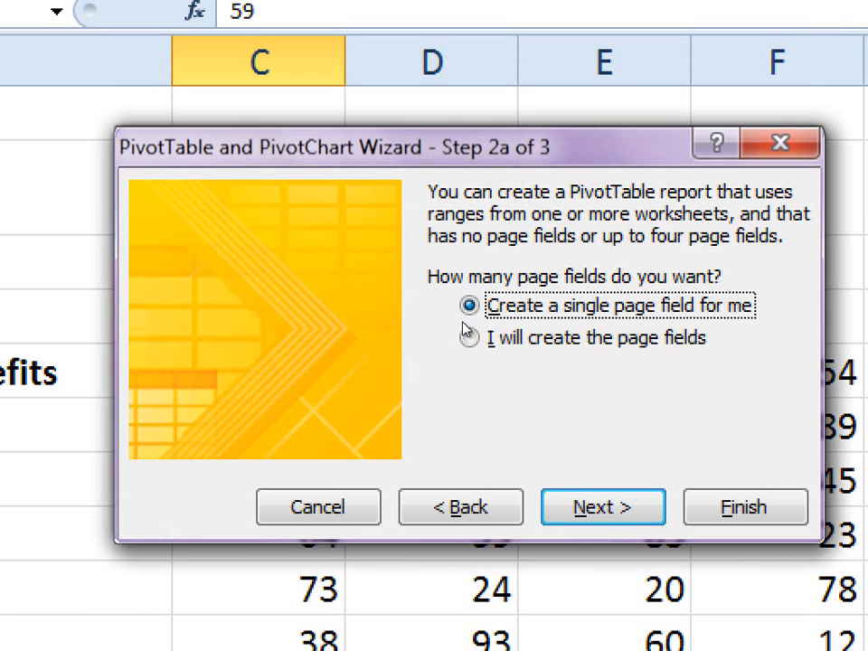
key(Return)
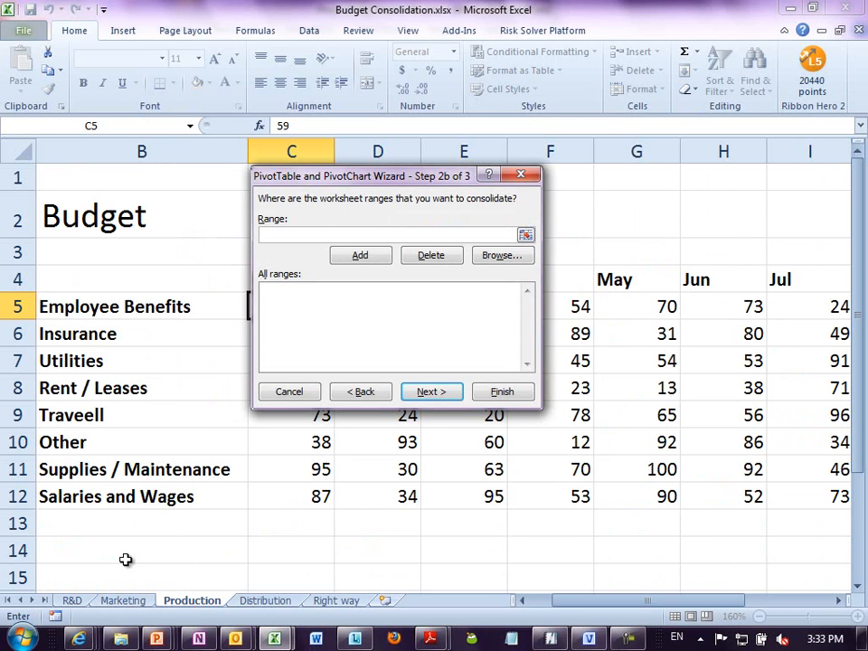
- Add the R&D range B4:F13 and the Marketing range B4:N11 to the consolidation ranges
click(80, 602)
click(141, 412)
key(ctrl+a)
click(380, 255)
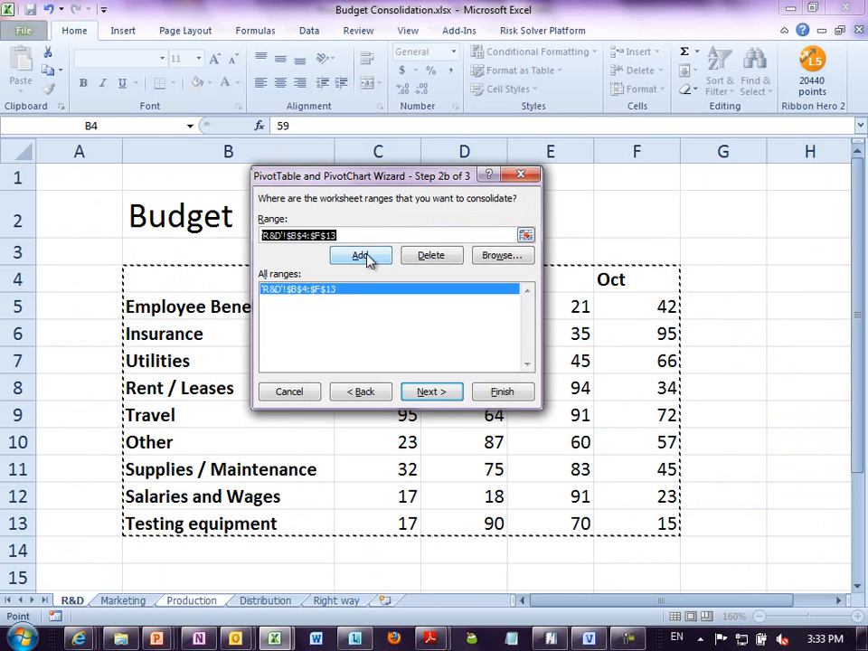
click(122, 600)
click(121, 357)
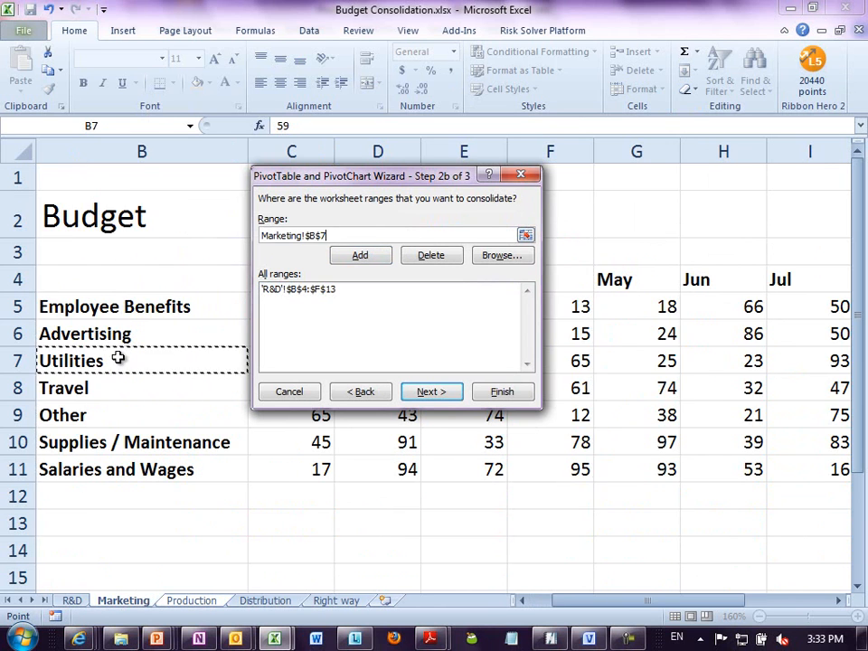
key(ctrl+a)
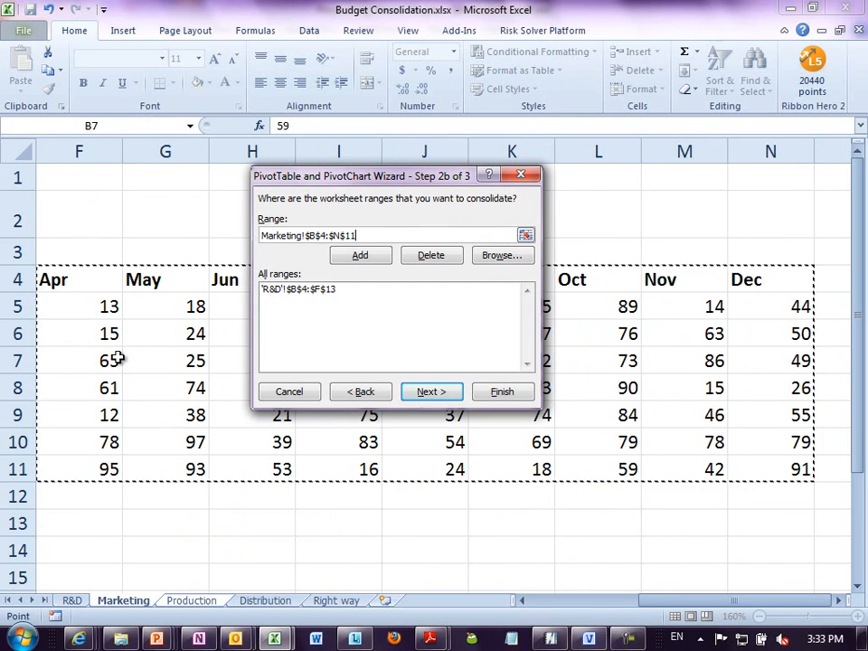
click(359, 255)
- Add the Production range B4:N12 and the Distribution range B4:N11 to the consolidation ranges
click(181, 601)
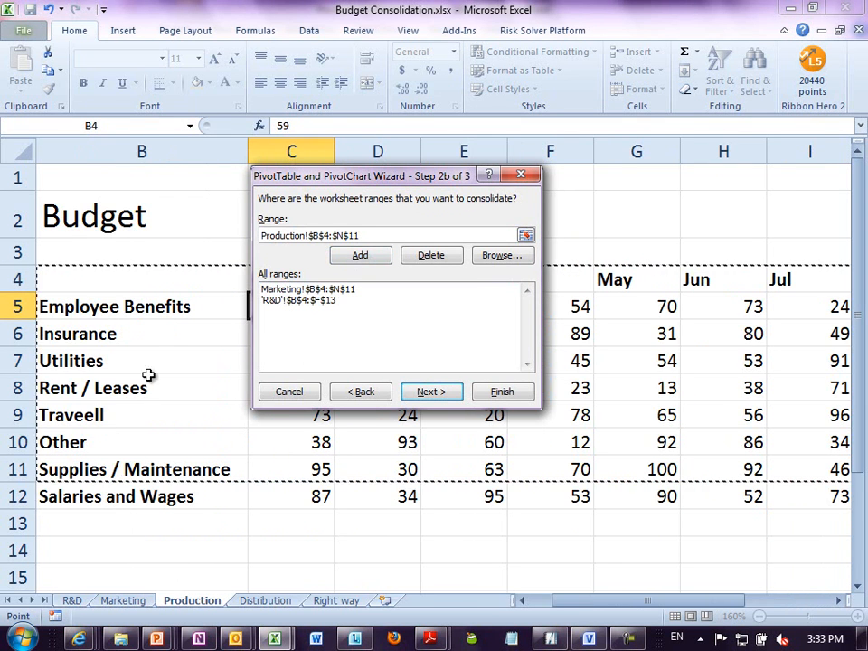
click(165, 308)
key(ctrl+a)
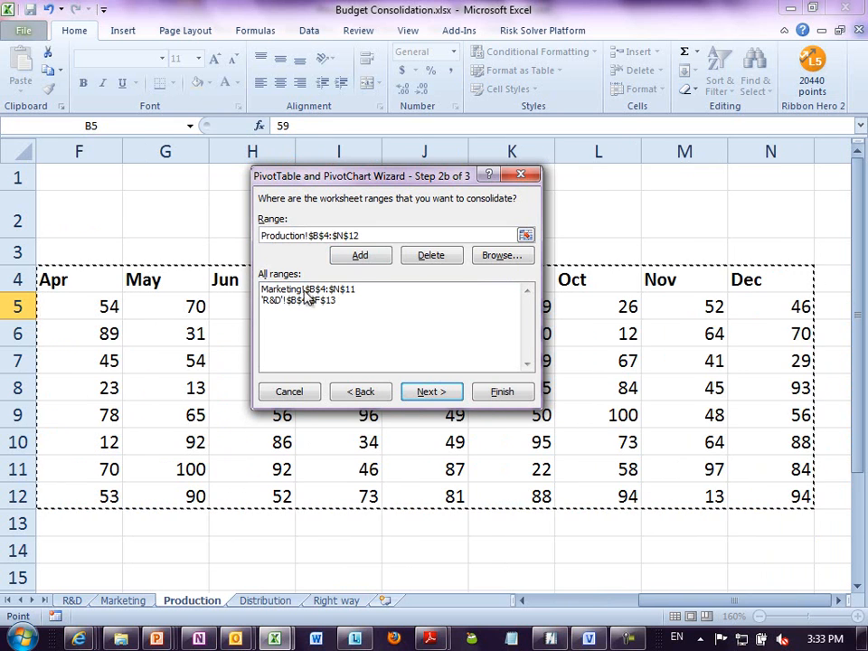
click(365, 258)
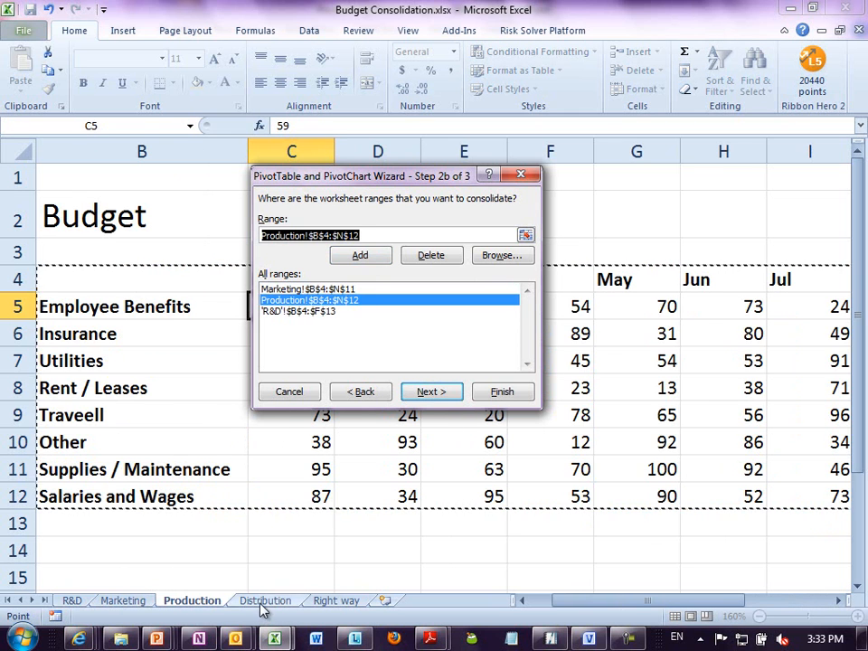
click(262, 601)
click(191, 387)
key(ctrl+a)
click(366, 259)
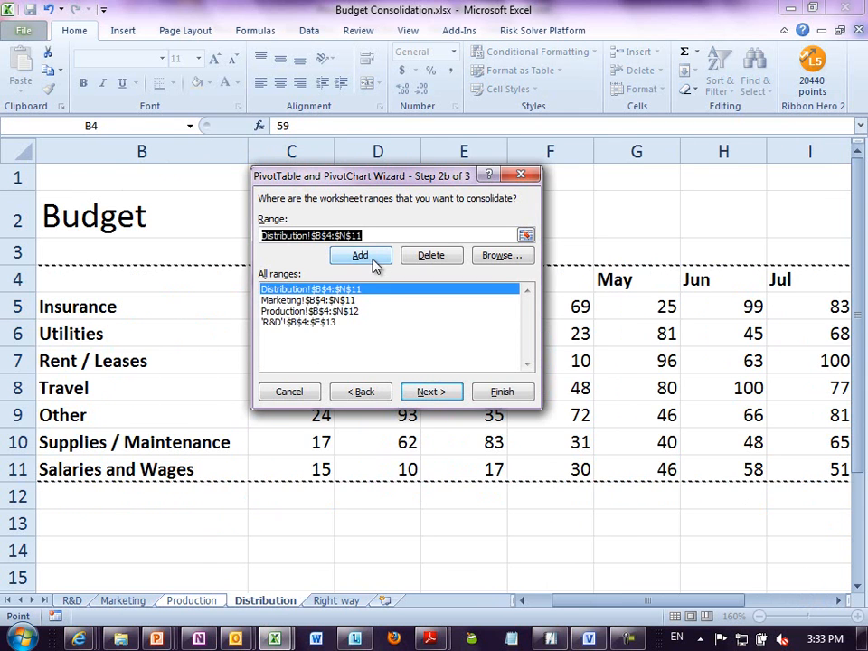
- Create the consolidated PivotTable on a new worksheet and show its report layout in tabular form
click(442, 394)
click(573, 369)
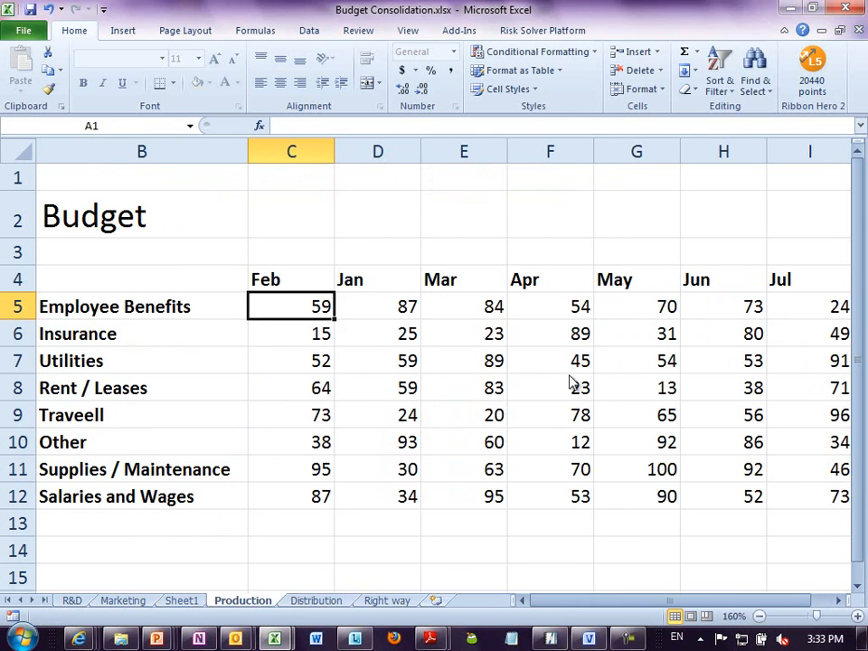
click(685, 31)
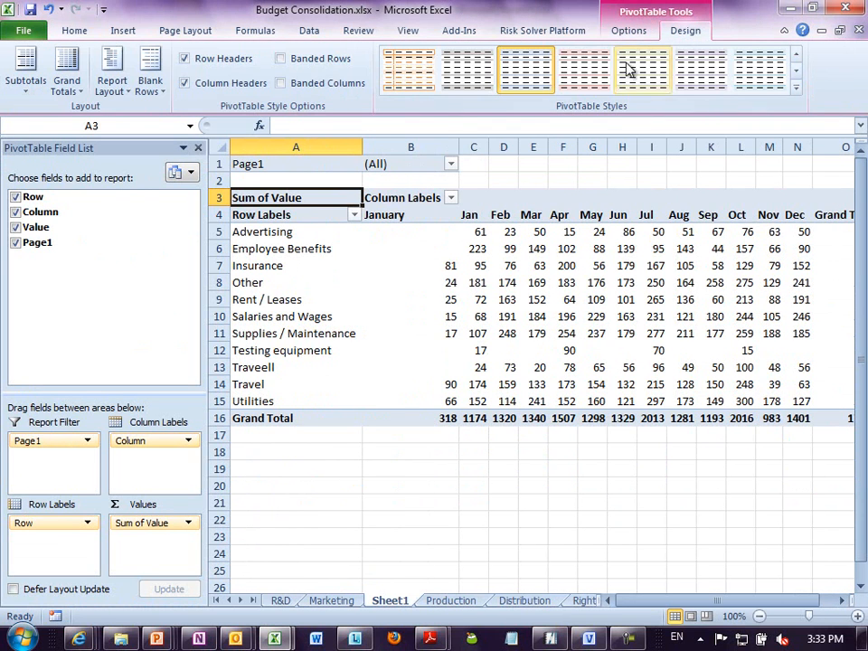
click(110, 81)
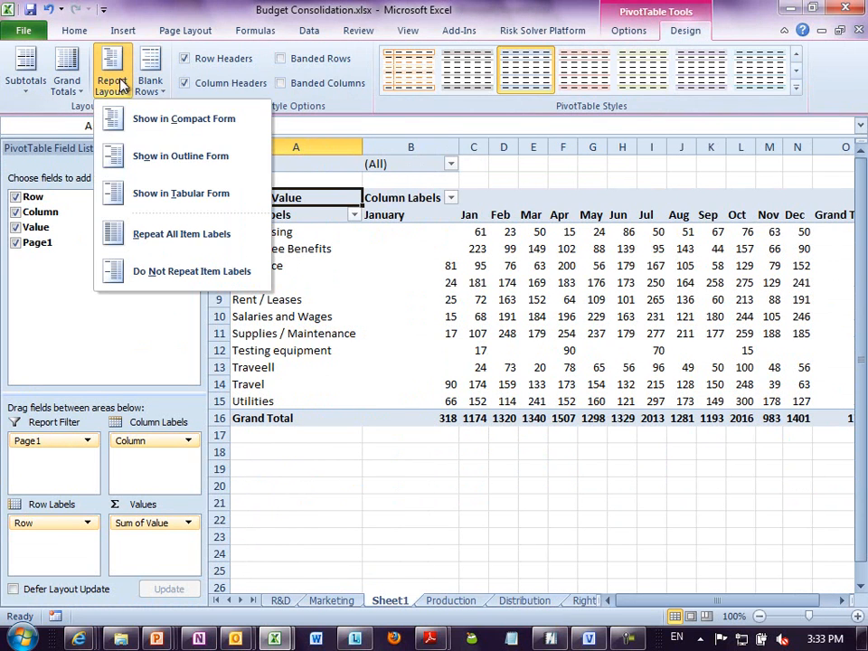
click(142, 207)
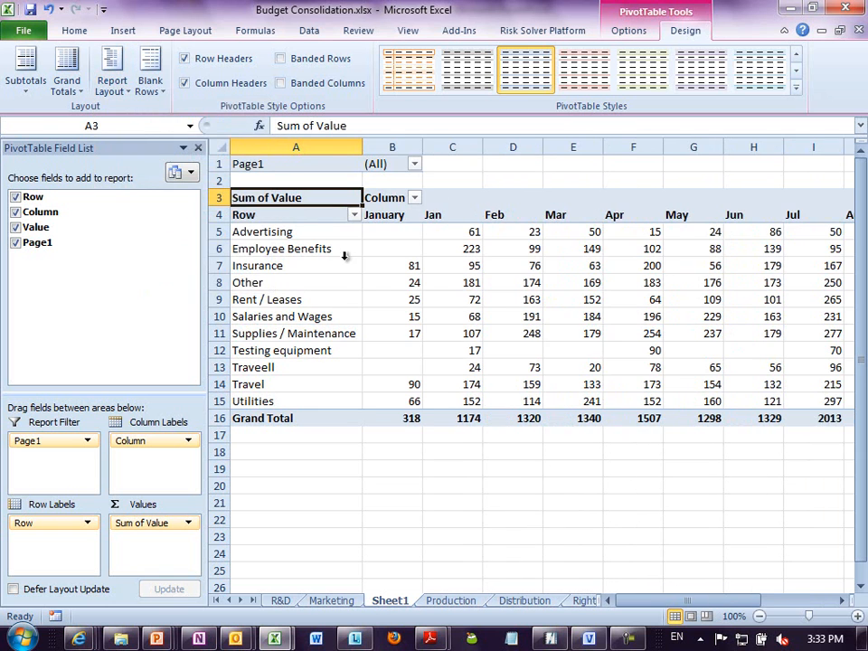
- Examine the PivotTable's labels for inconsistent spellings of the same month and the same expense category
ctrl+scroll(371, 282, up, 5)
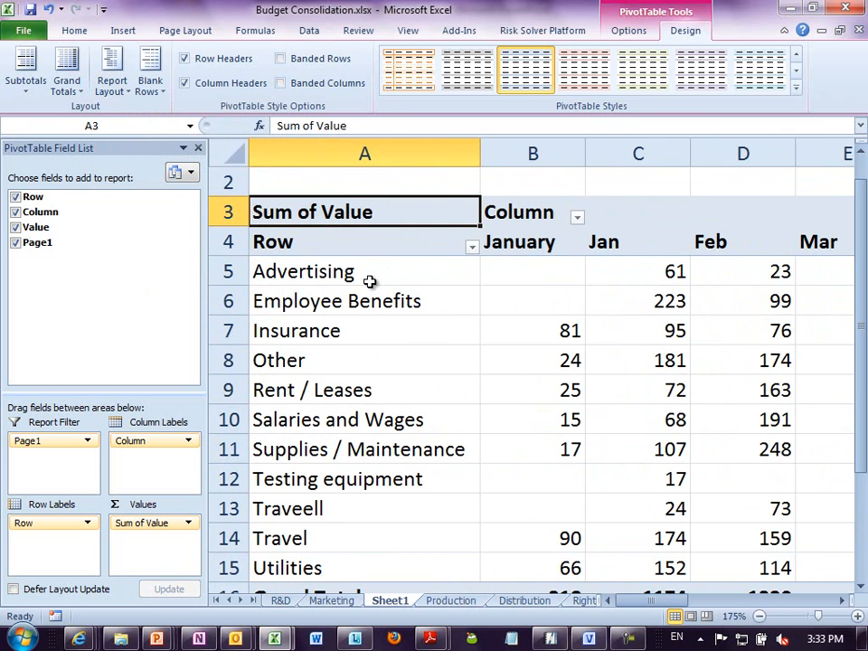
drag(529, 243, 598, 243)
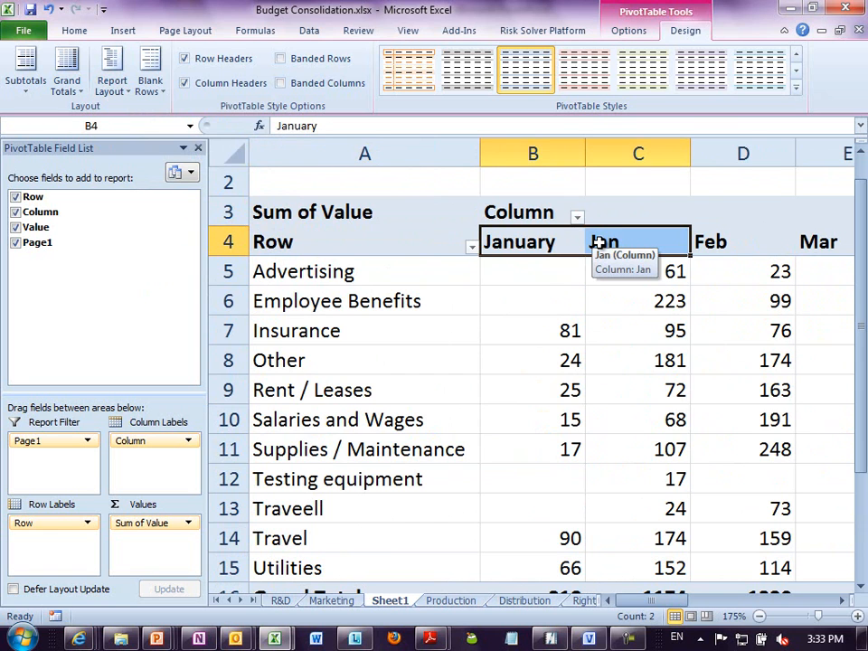
drag(321, 508, 321, 537)
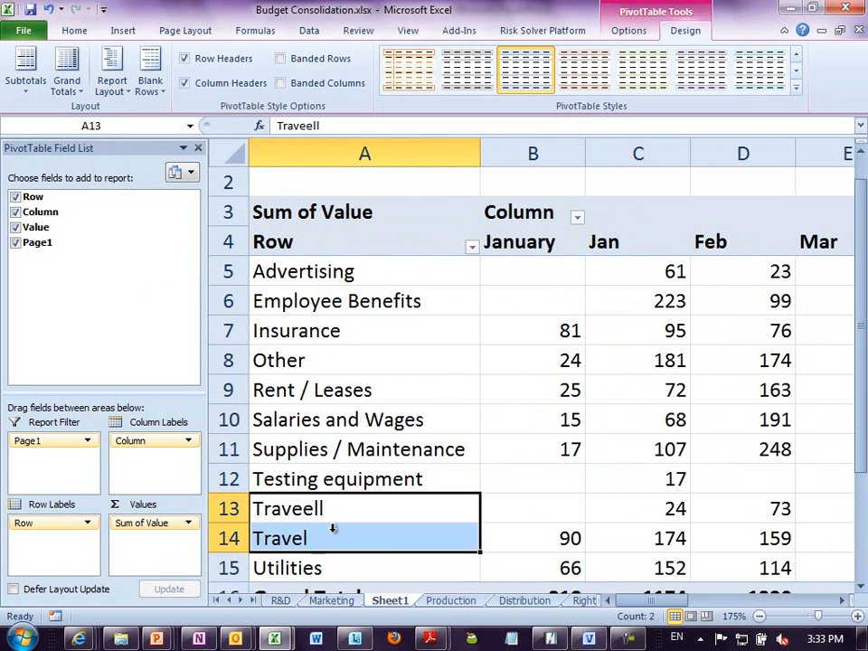
drag(654, 520, 664, 541)
- Group the January and Jan column labels in the PivotTable and name the group Jan
drag(527, 243, 606, 243)
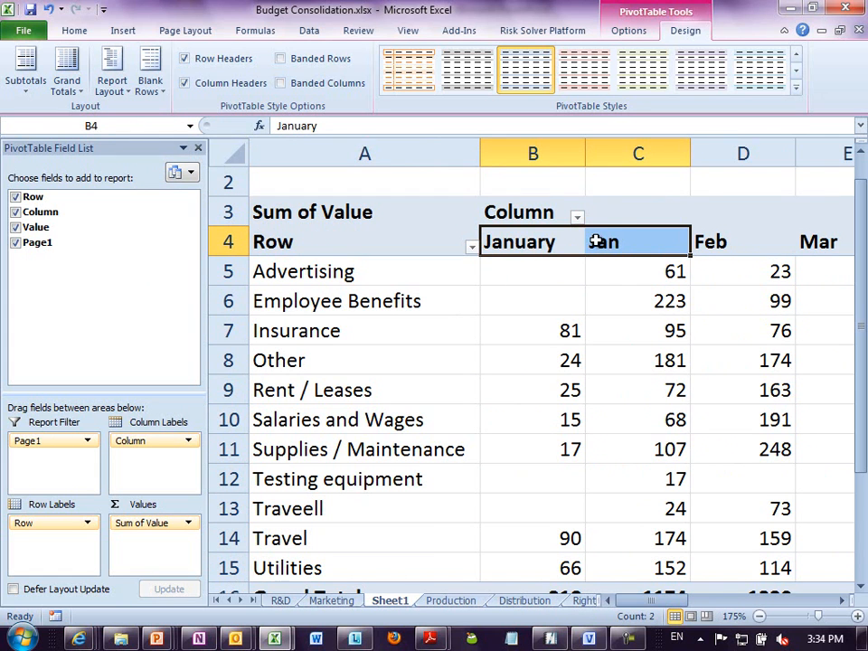
right_click(596, 242)
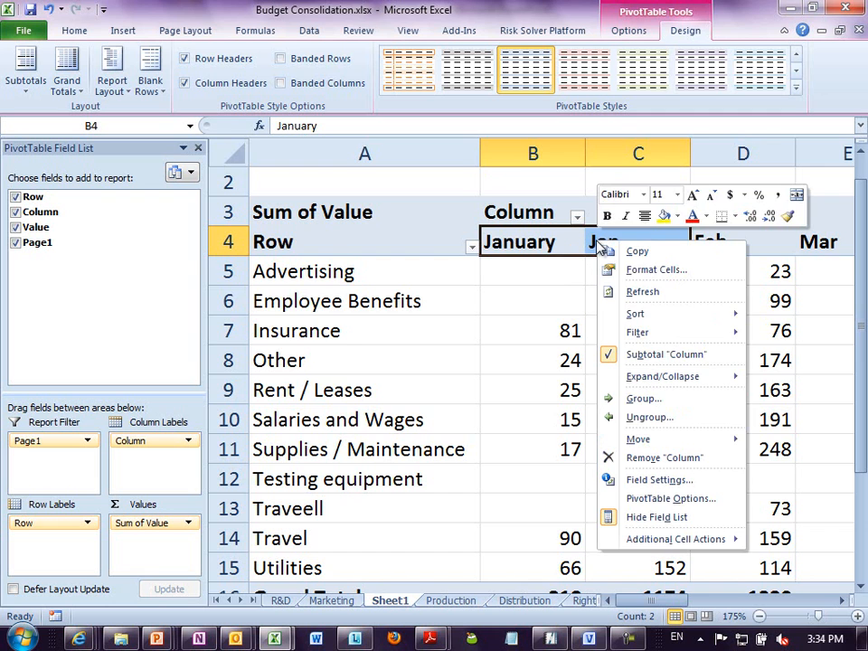
click(642, 398)
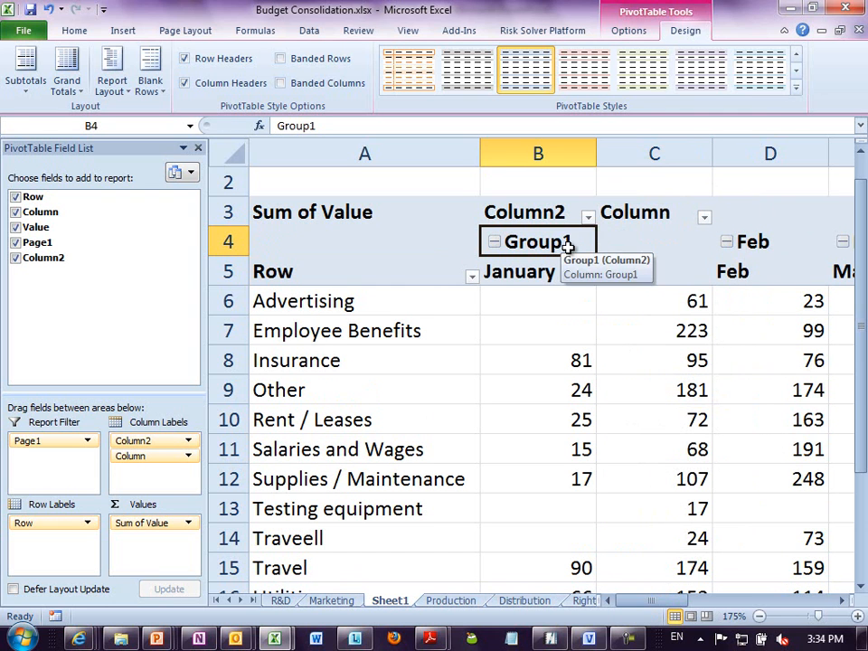
text(Jan)
key(Delete)
key(Return)
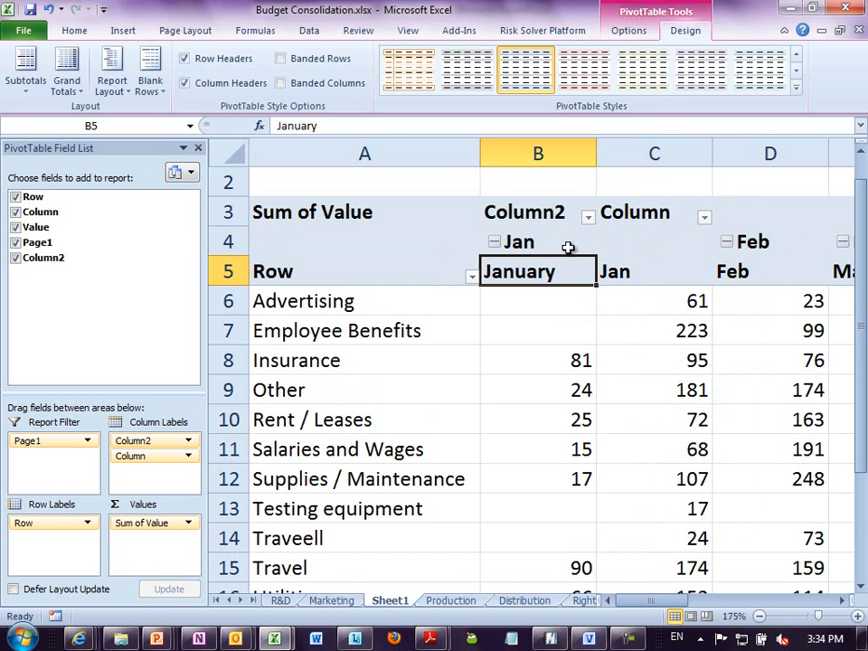
- Group the Traveell and Travel row labels and name the group Travel
click(291, 541)
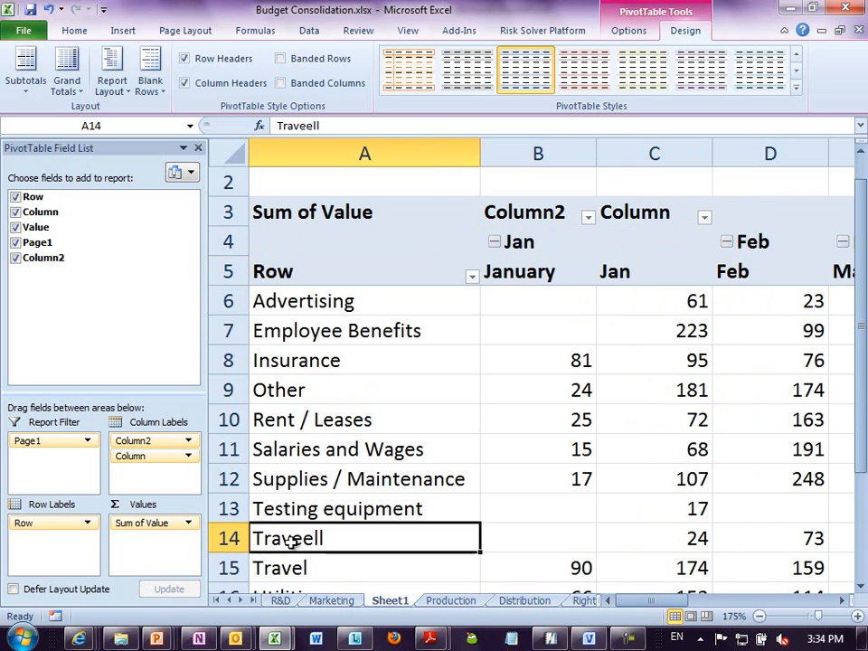
drag(291, 540, 290, 566)
right_click(290, 566)
click(373, 413)
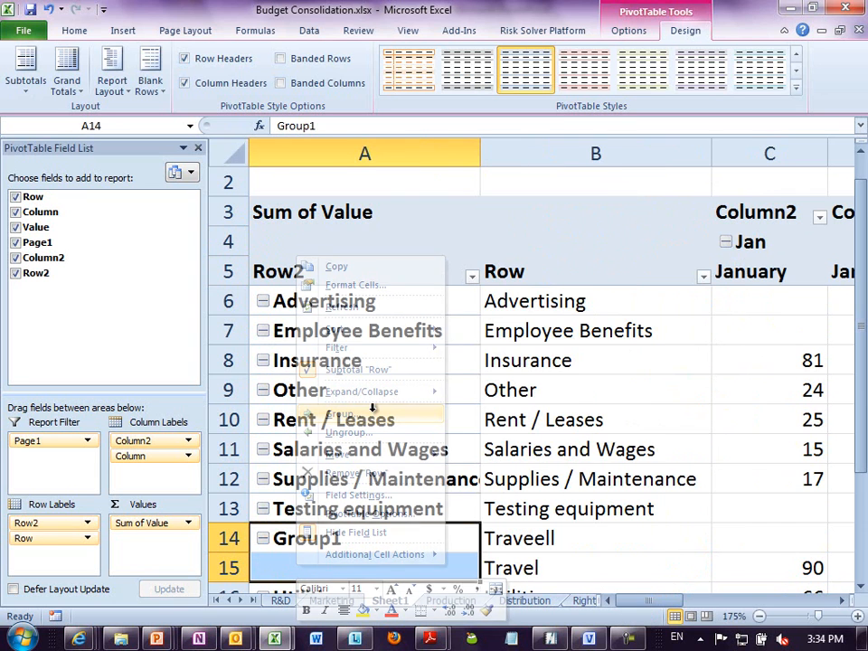
click(363, 542)
text(Travel)
key(Return)
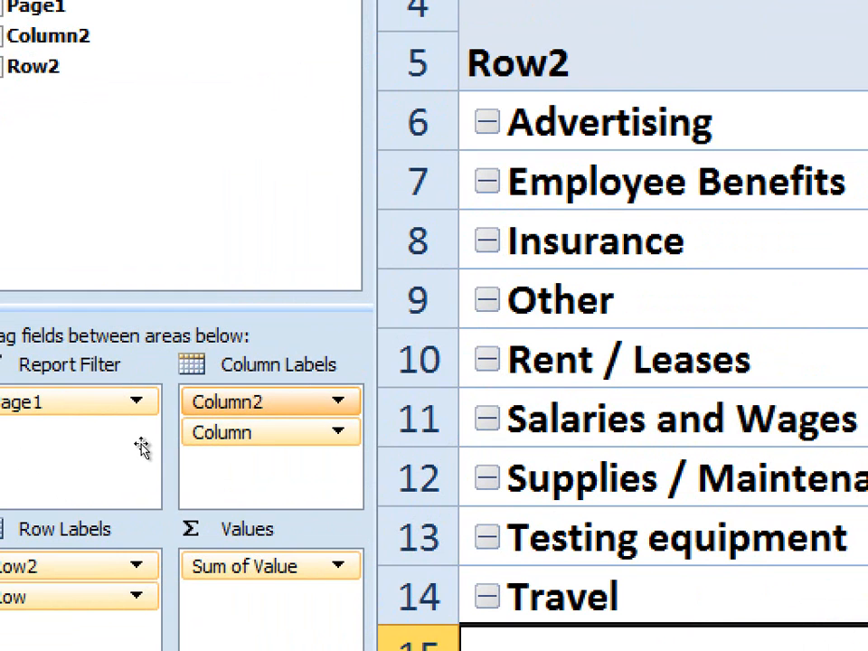
- Remove the original Column and Row fields from the PivotTable, keeping only the grouped Column2 and Row2 fields
drag(217, 432, 242, 338)
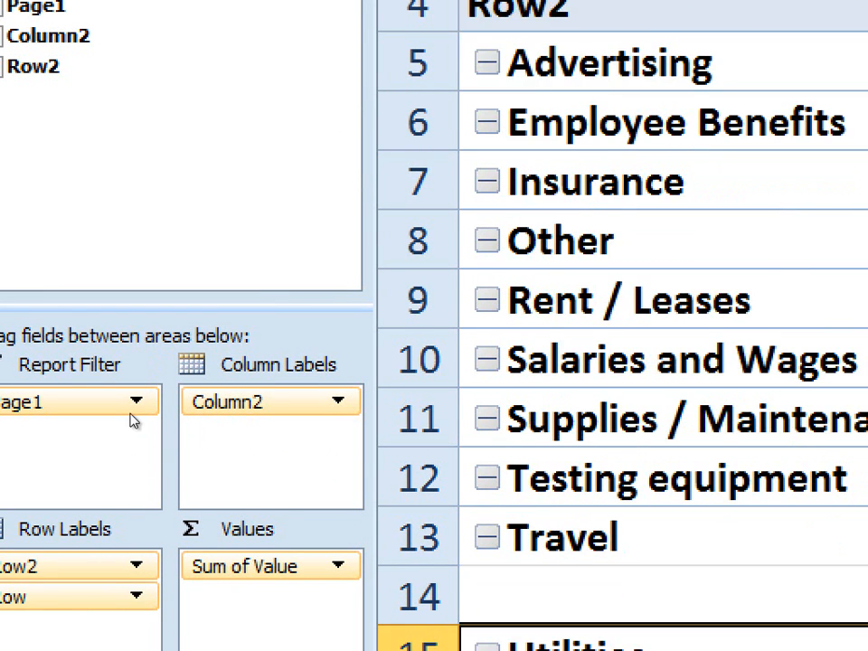
drag(49, 543, 89, 325)
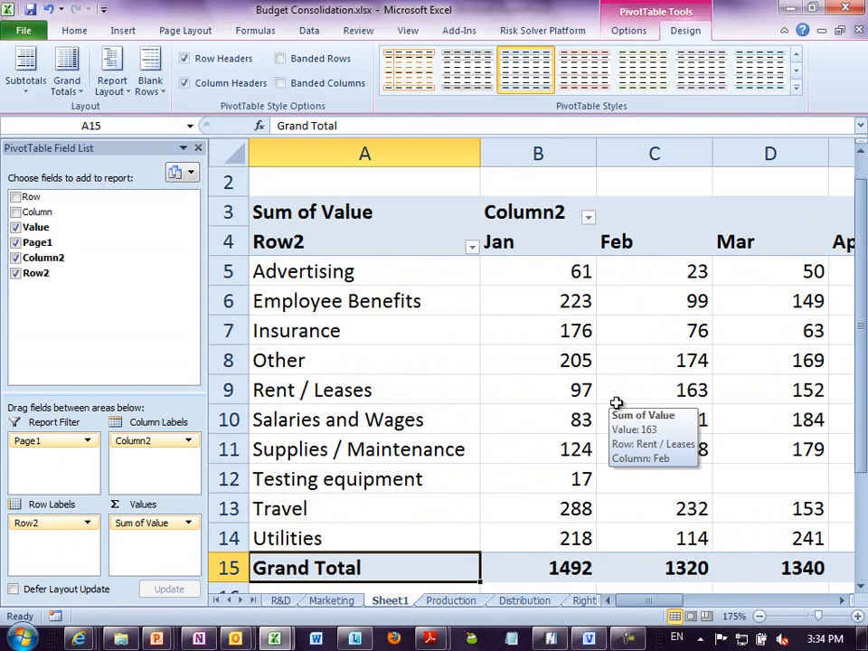
click(749, 345)
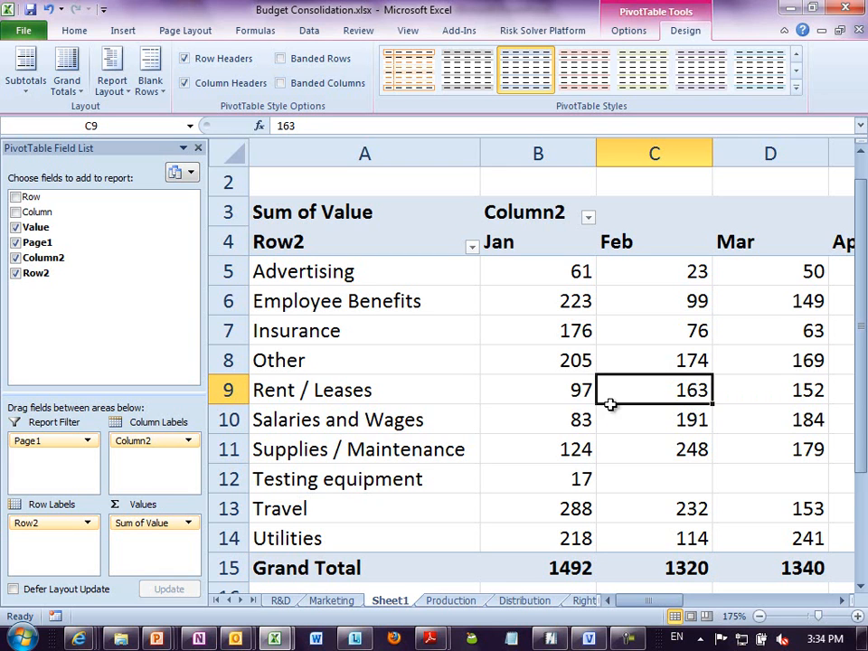
- Review the January values and the Page1 filter of the consolidated PivotTable
click(583, 387)
click(567, 360)
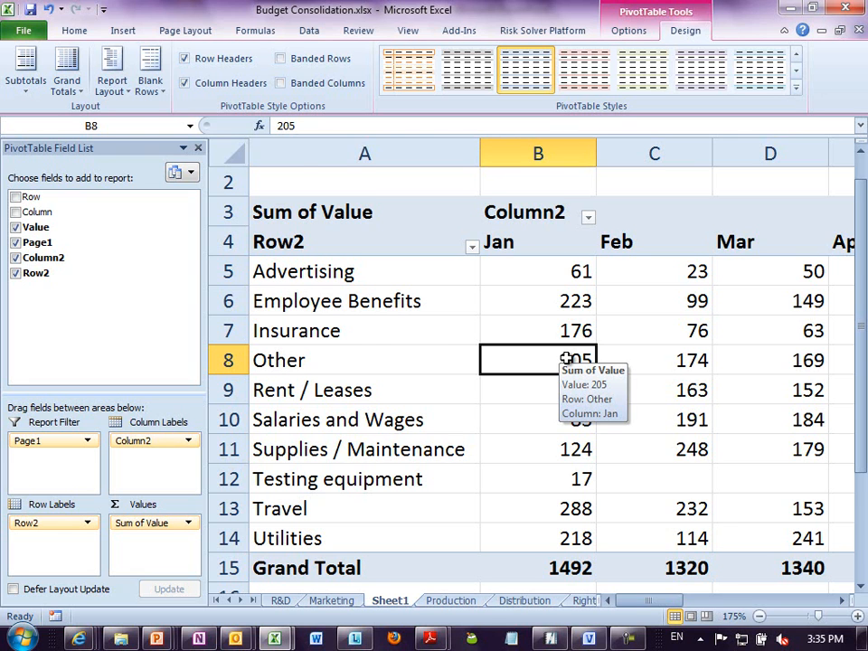
scroll(589, 308, up, 1)
mouse_move(589, 308)
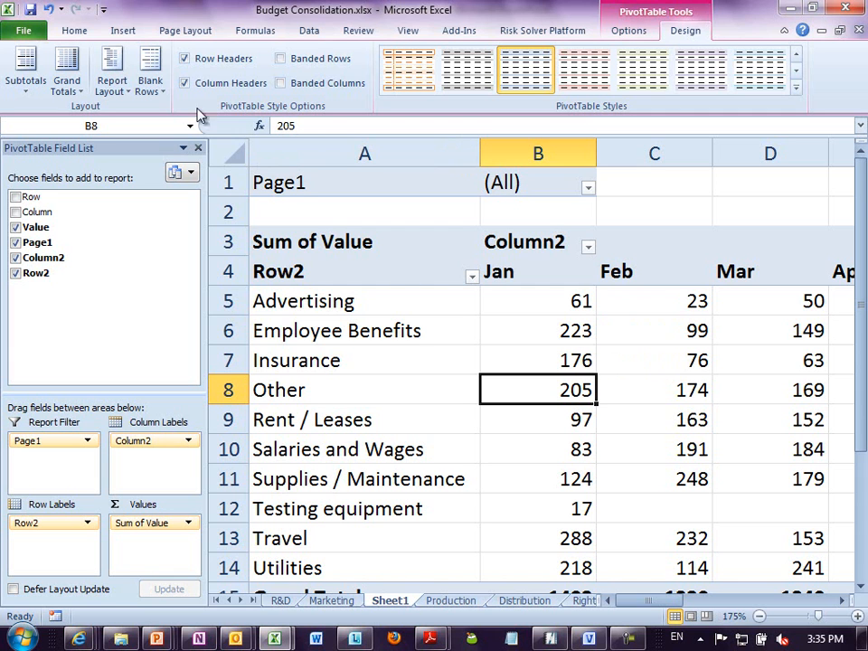
- Switch to the PowerPoint presentation Productivity Master V6.pptx and start the slide show from slide 19
mouse_move(155, 638)
click(261, 550)
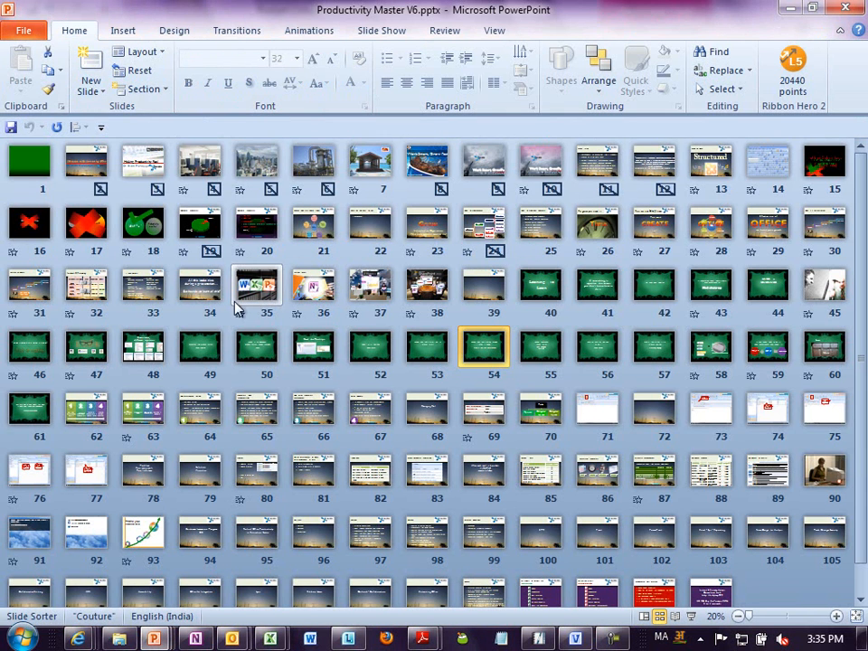
click(194, 219)
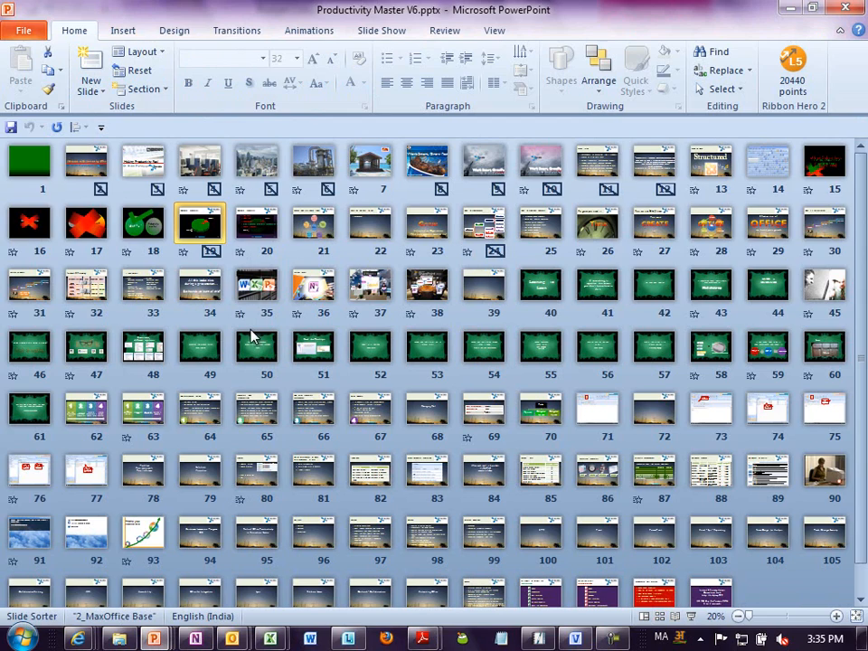
key(shift+F5)
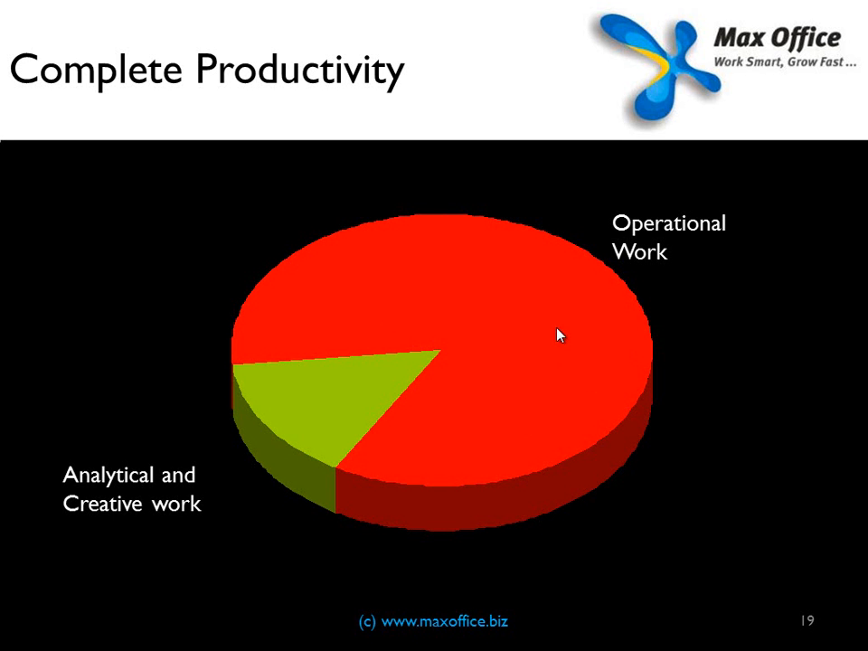
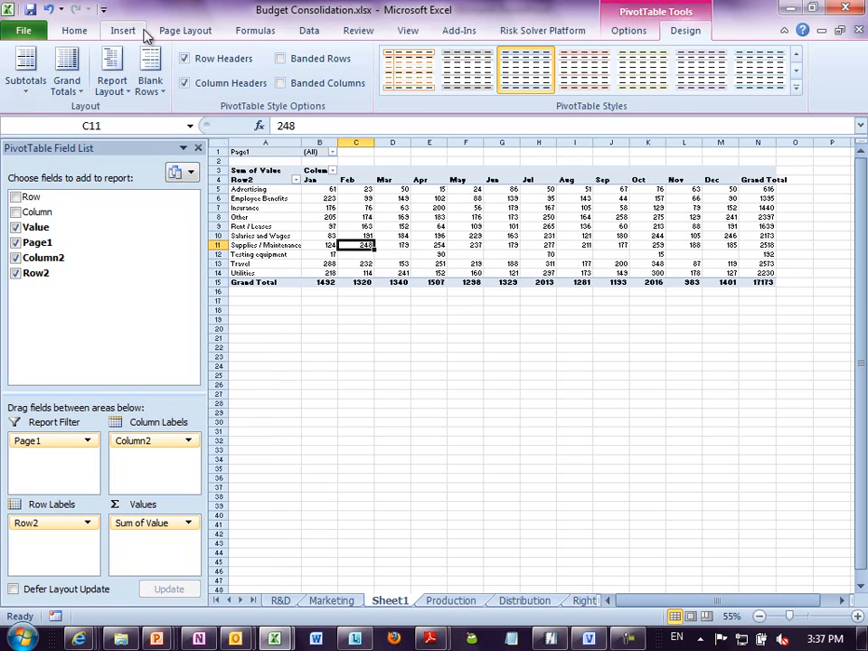
- Try charting the consolidated PivotTable as a line PivotChart
click(312, 52)
click(317, 102)
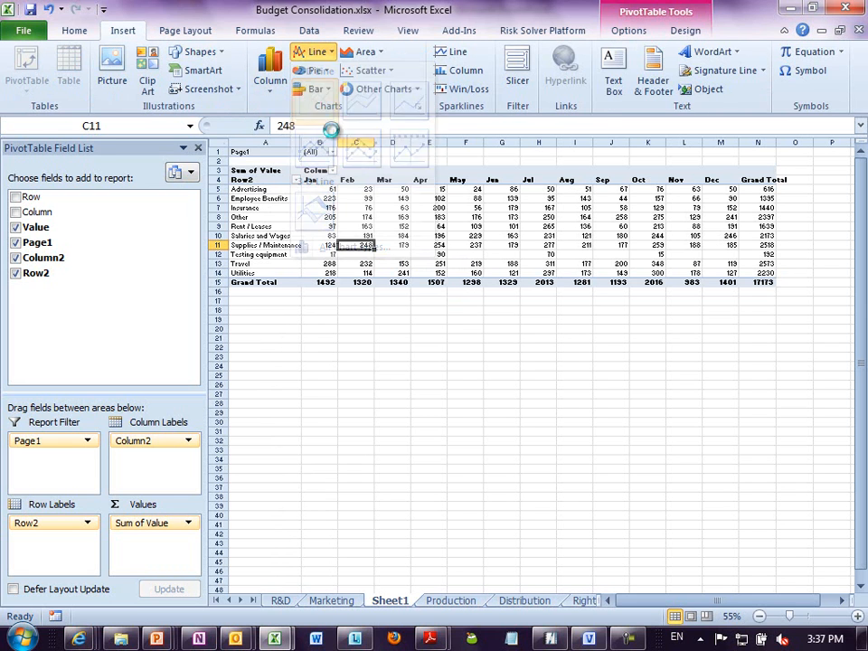
ctrl+scroll(470, 373, up, 7)
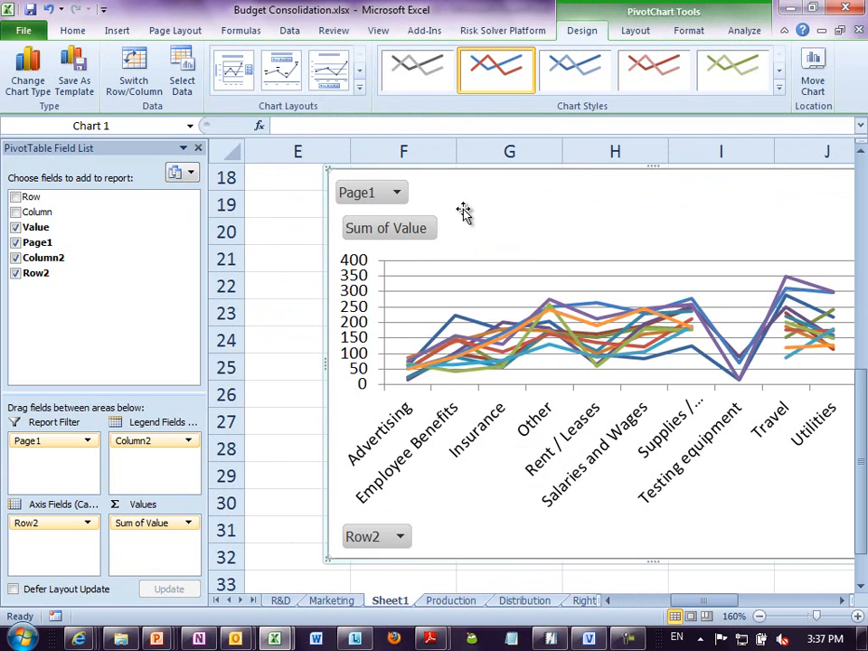
key(Delete)
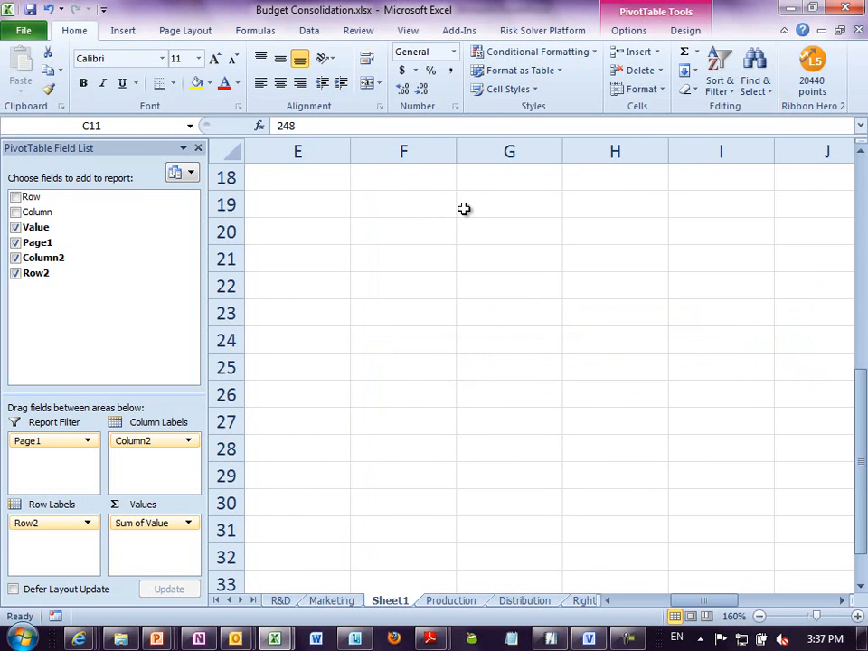
- Insert an empty column before the PivotTable on Sheet1
key(ctrl+Home)
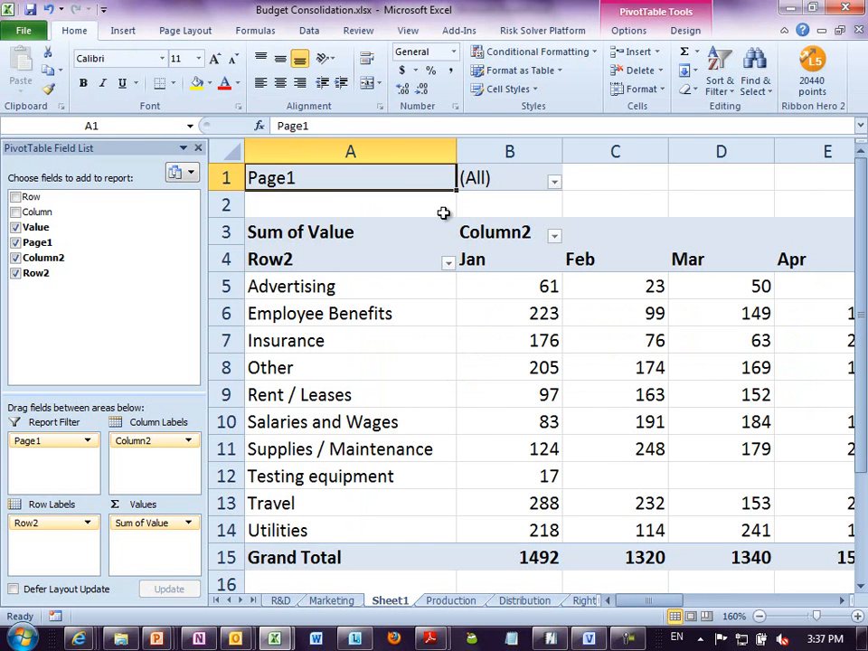
right_click(334, 150)
click(375, 262)
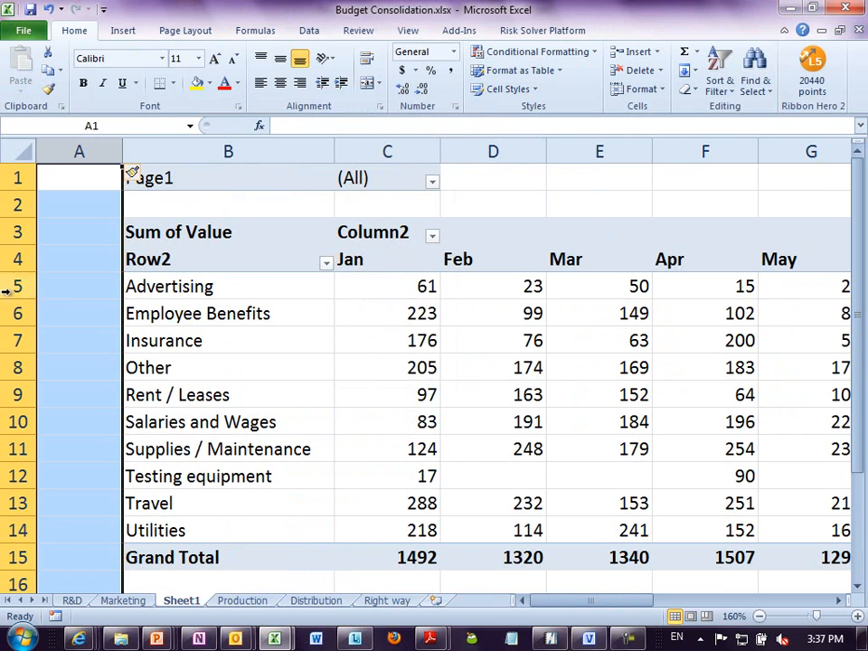
- Create line sparklines in A5:A14 from the monthly data range C5:N14
click(68, 286)
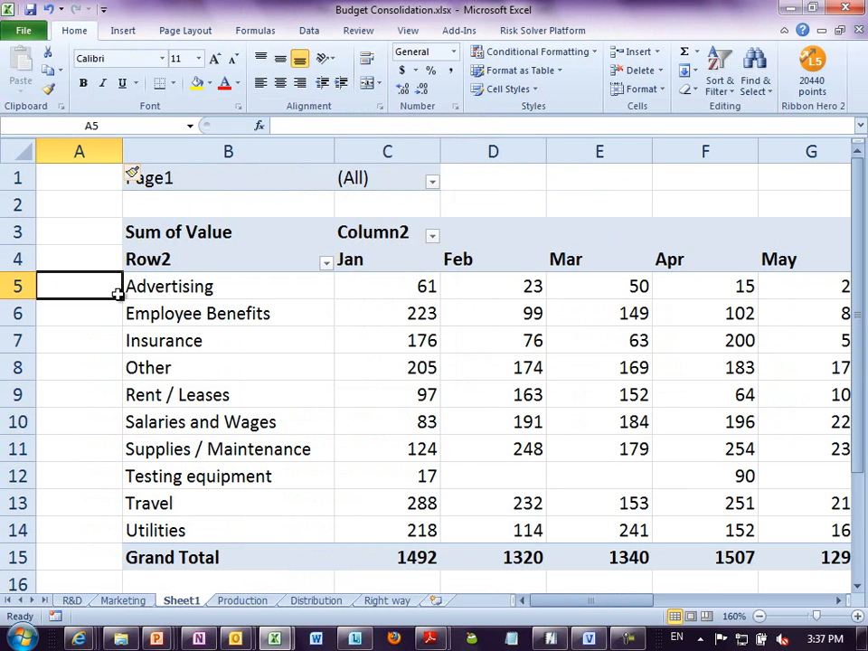
drag(93, 290, 96, 529)
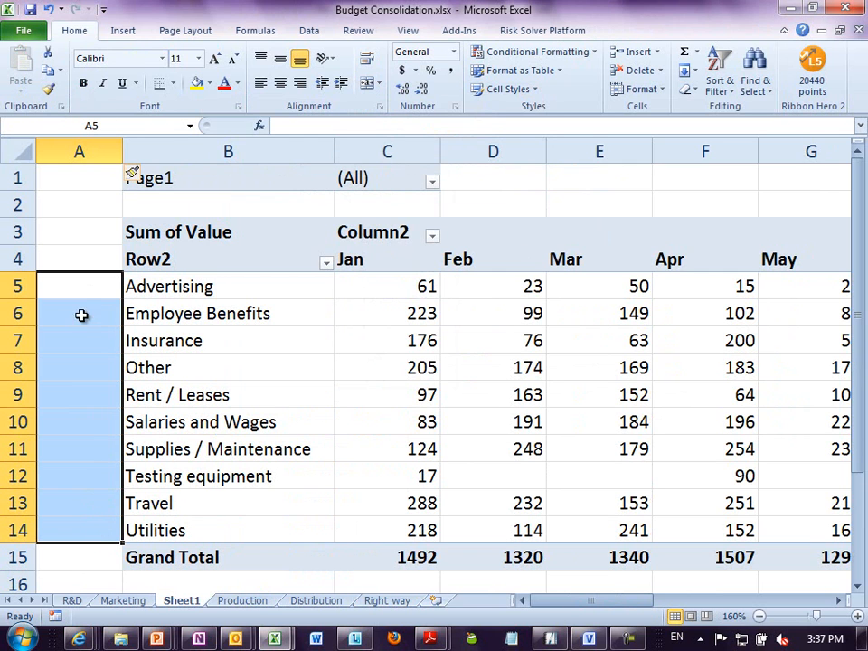
click(122, 31)
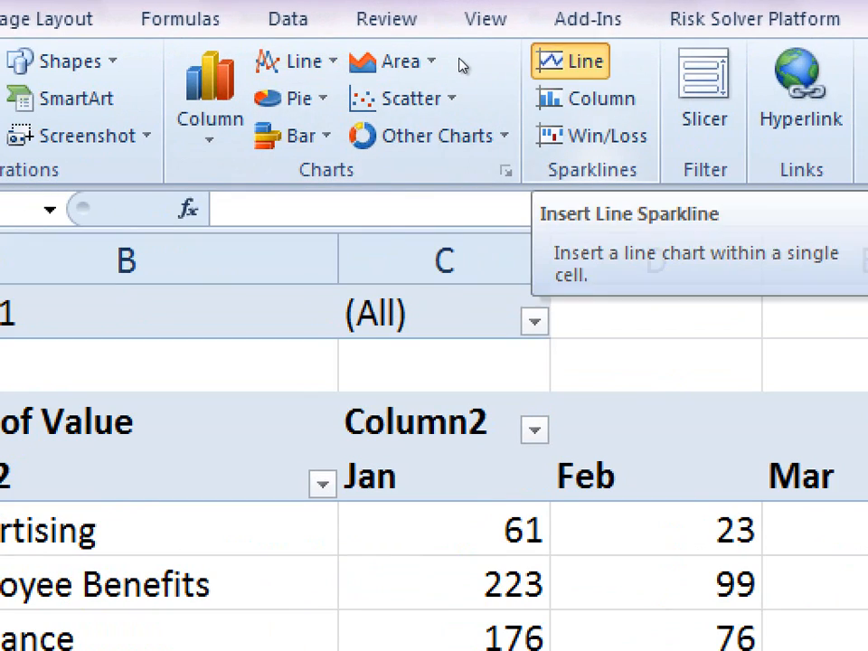
click(573, 61)
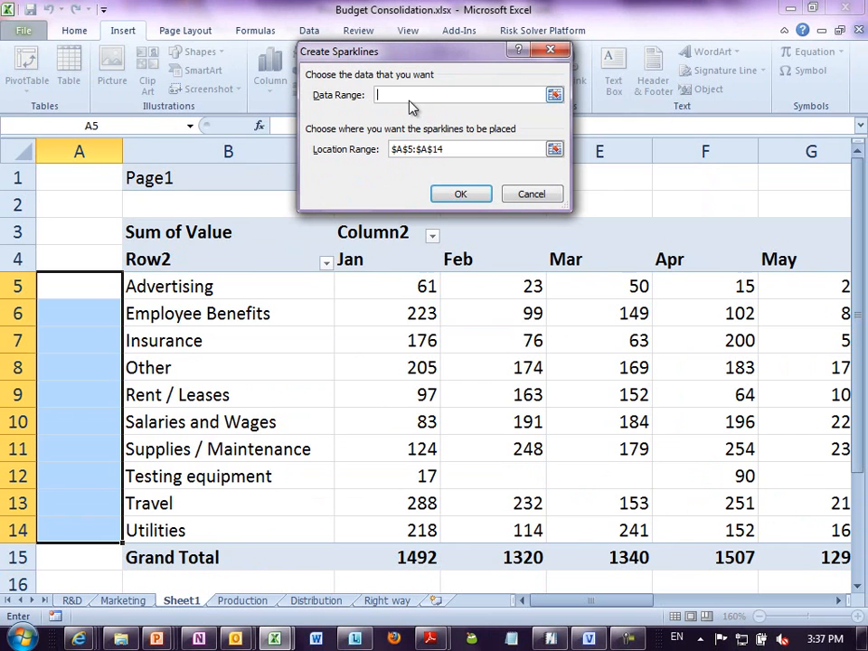
drag(381, 282, 553, 529)
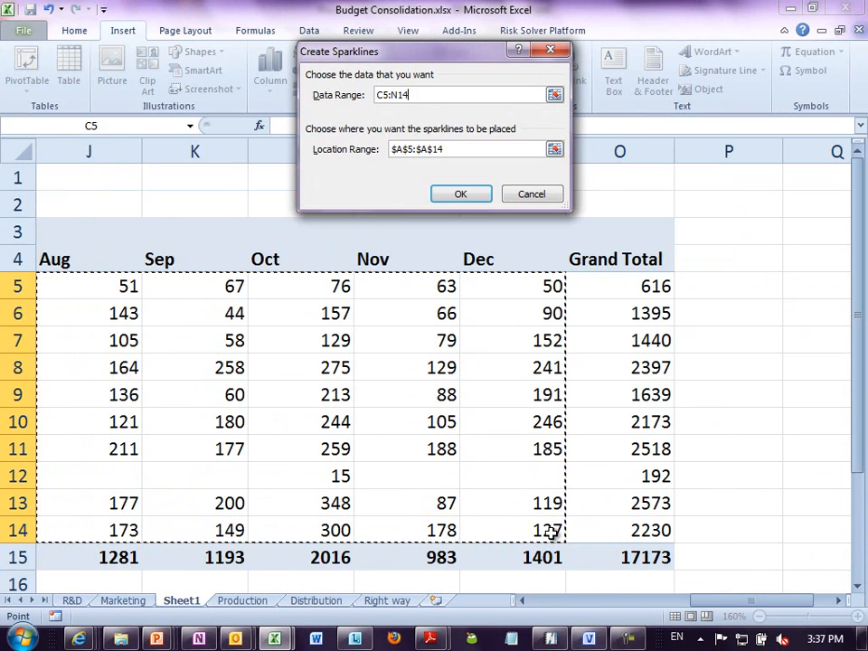
click(461, 194)
click(430, 388)
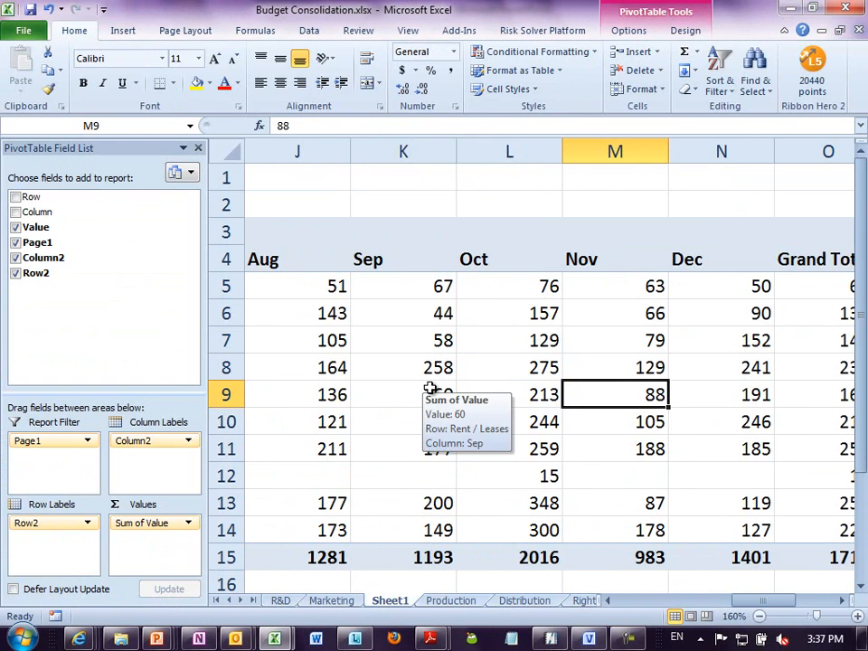
- Examine the sparklines beside the budget categories, starting with the Advertising trend
key(ctrl+Home)
scroll(5, 443, up, 3)
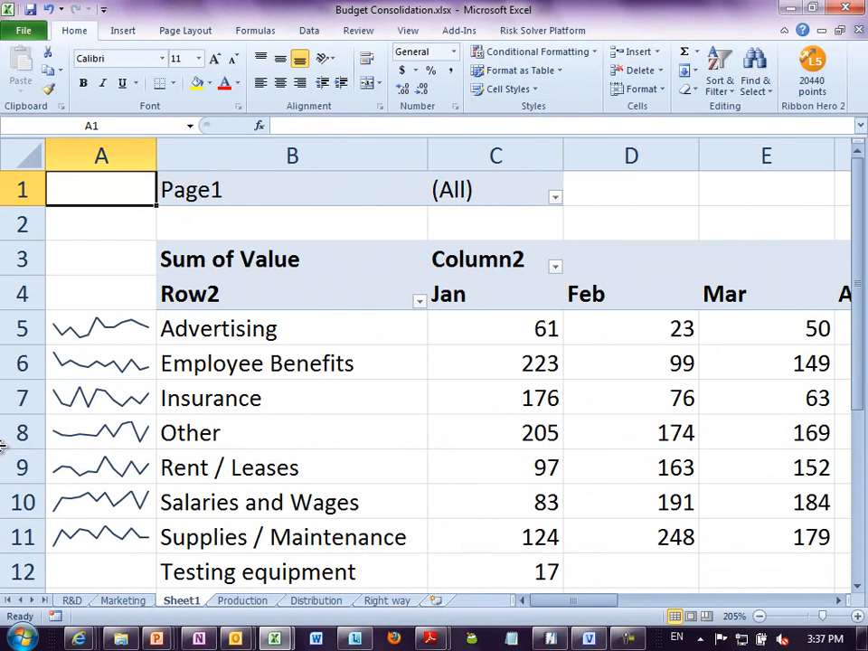
key(Down)
key(Down)
key(Down)
key(Down)
key(Down)
key(Down)
key(Down)
key(Down)
key(Down)
key(Down)
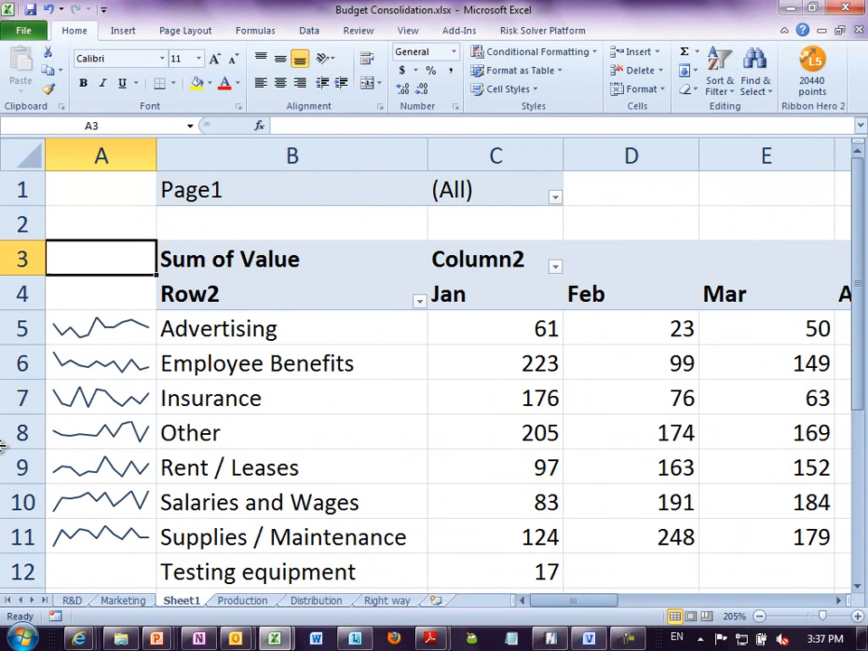
key(Down)
key(Down)
key(Down)
key(Down)
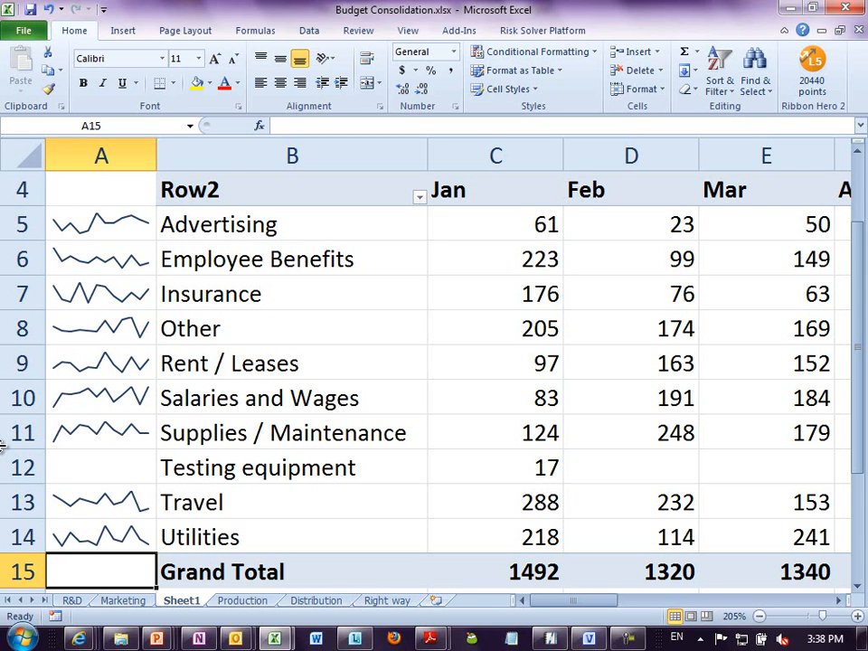
click(86, 231)
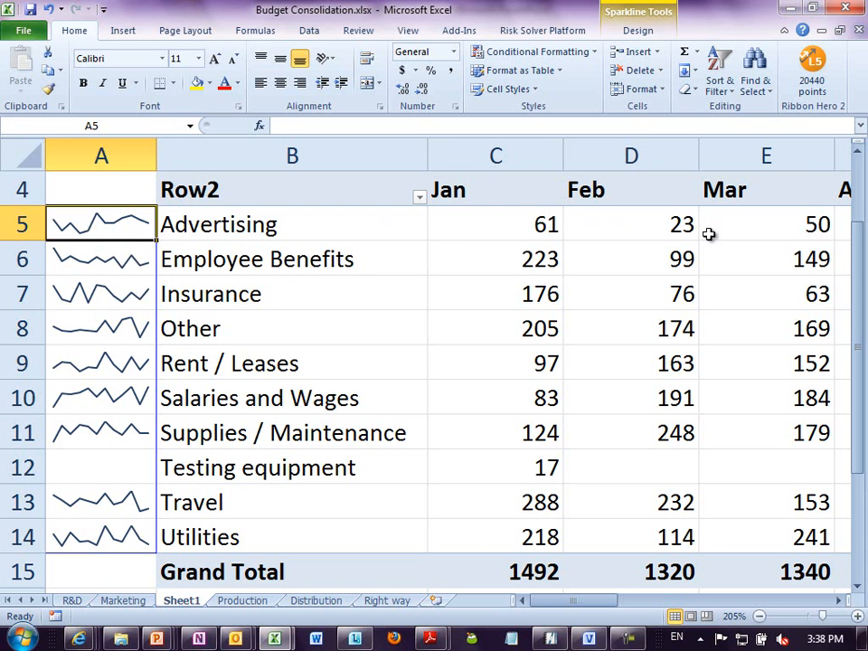
- Mark the sparklines' high points in red and their low points in green
click(85, 258)
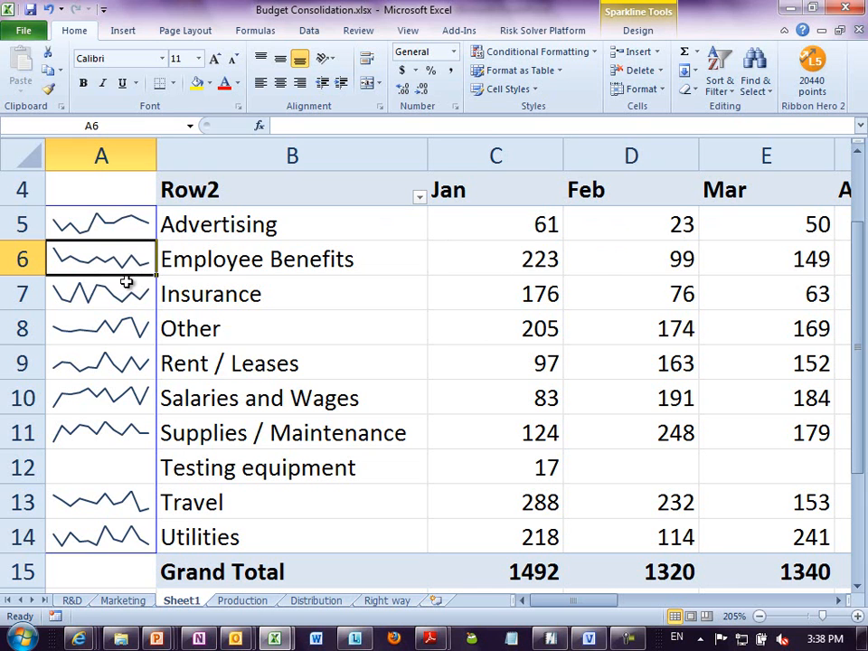
click(630, 34)
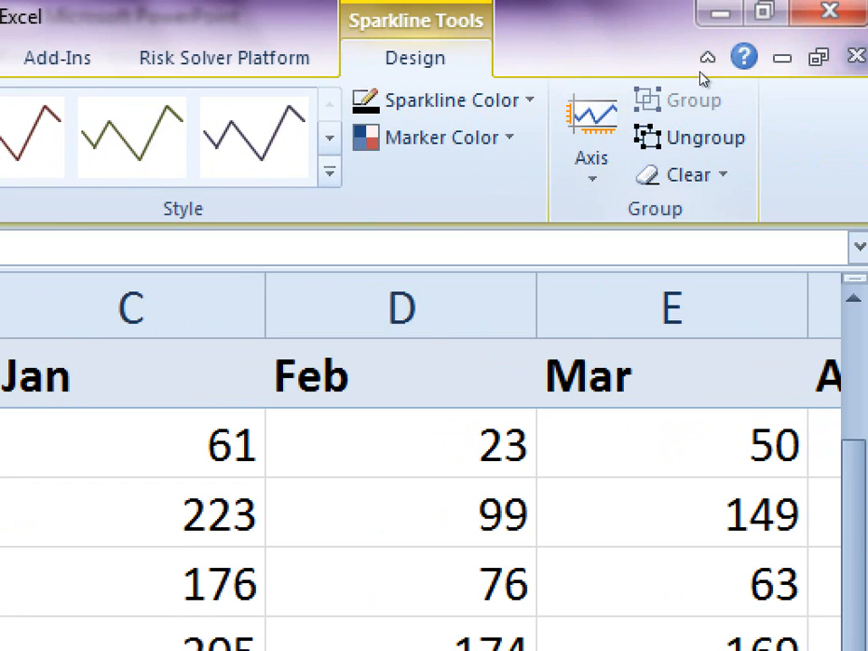
click(441, 138)
mouse_move(453, 259)
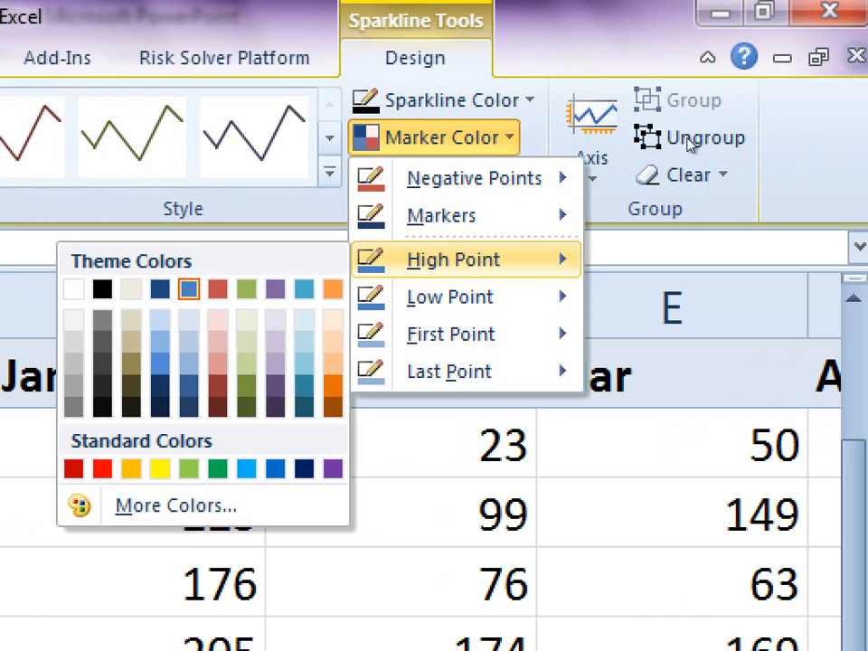
click(102, 468)
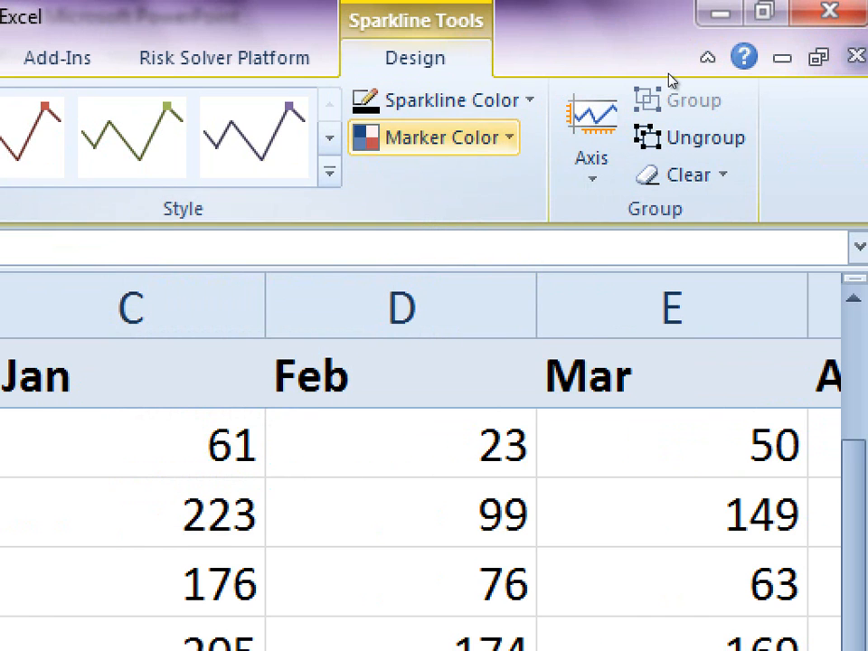
click(441, 138)
mouse_move(542, 296)
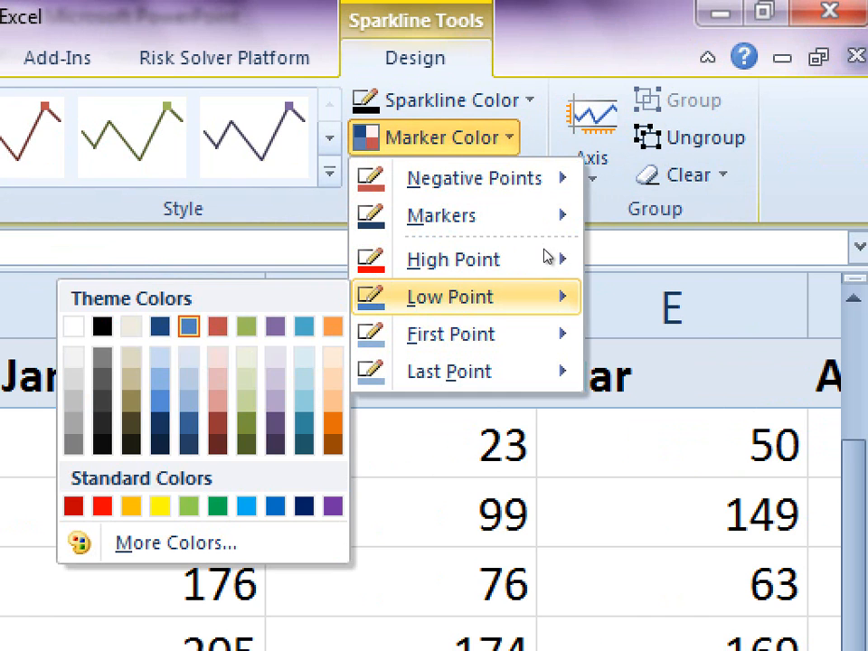
click(218, 506)
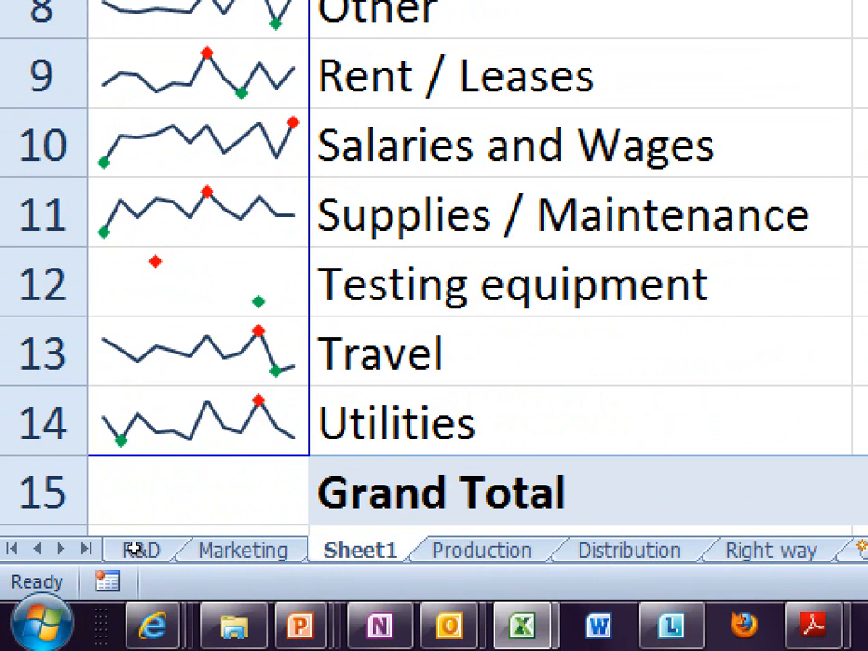
- Extend the sparkline from the Utilities row down to the Grand Total row in A15
click(212, 422)
drag(308, 452, 304, 492)
key(Down)
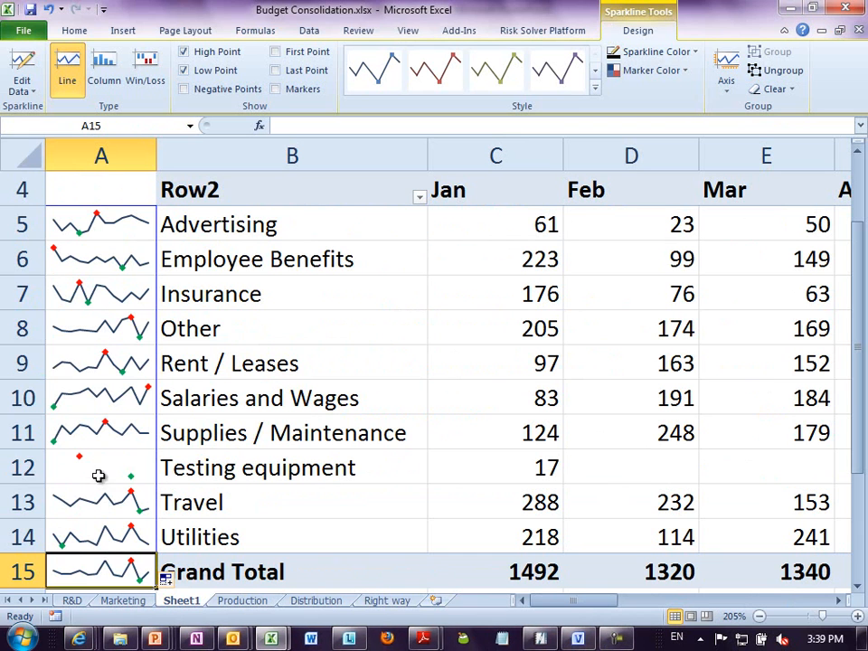
click(121, 403)
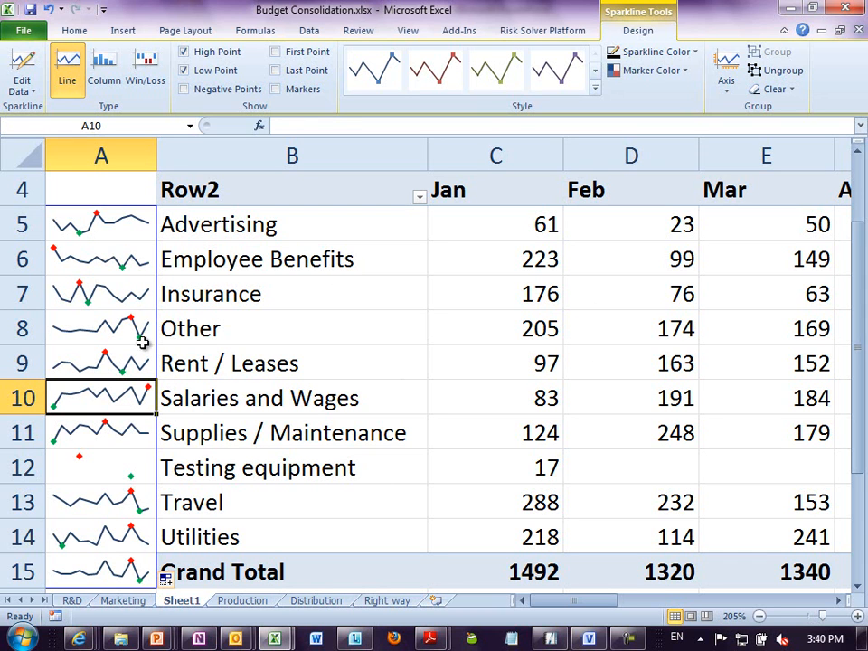
- Examine the January values by category, the Advertising values from January to March and the January grand total
drag(484, 220, 498, 548)
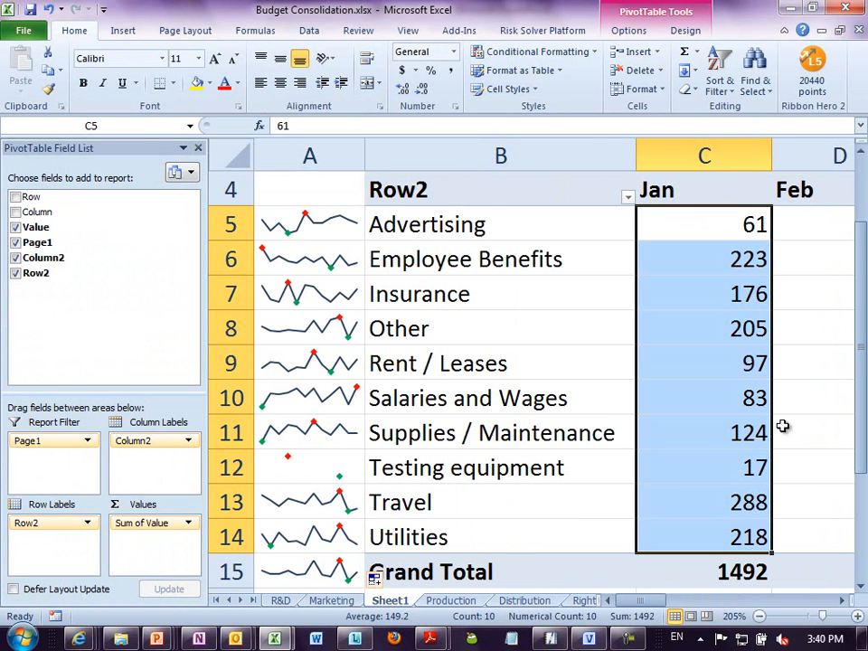
click(842, 600)
click(841, 600)
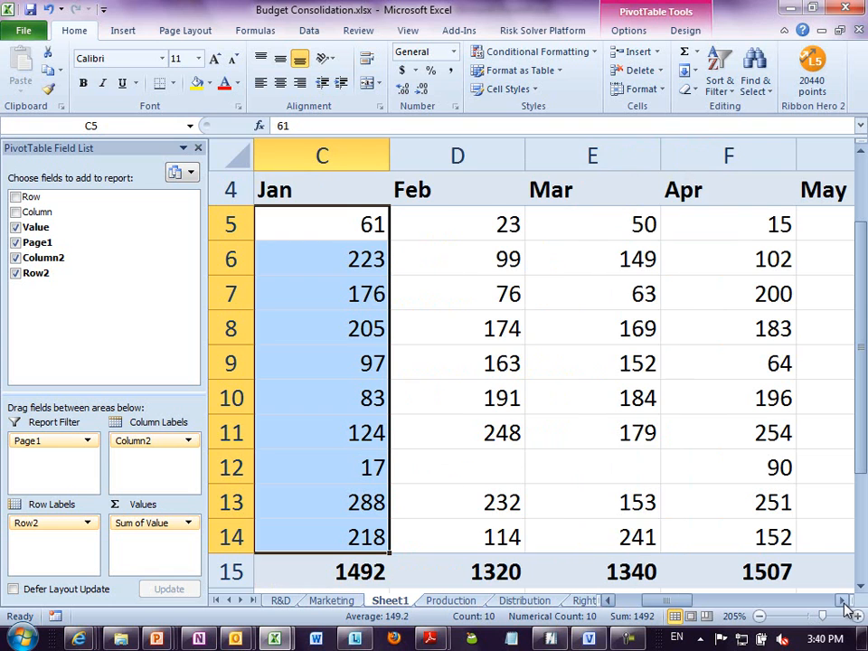
click(362, 225)
click(446, 227)
click(593, 221)
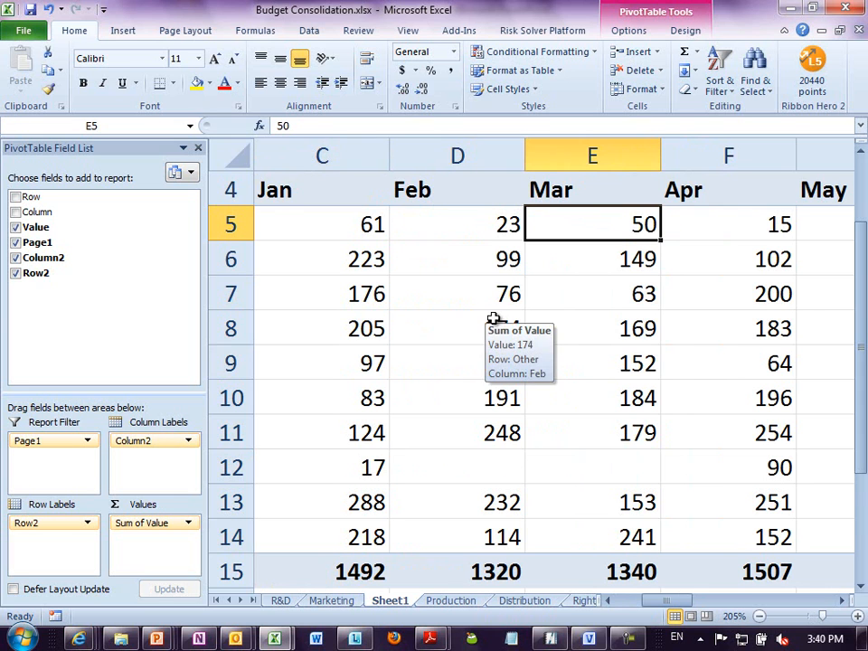
click(318, 559)
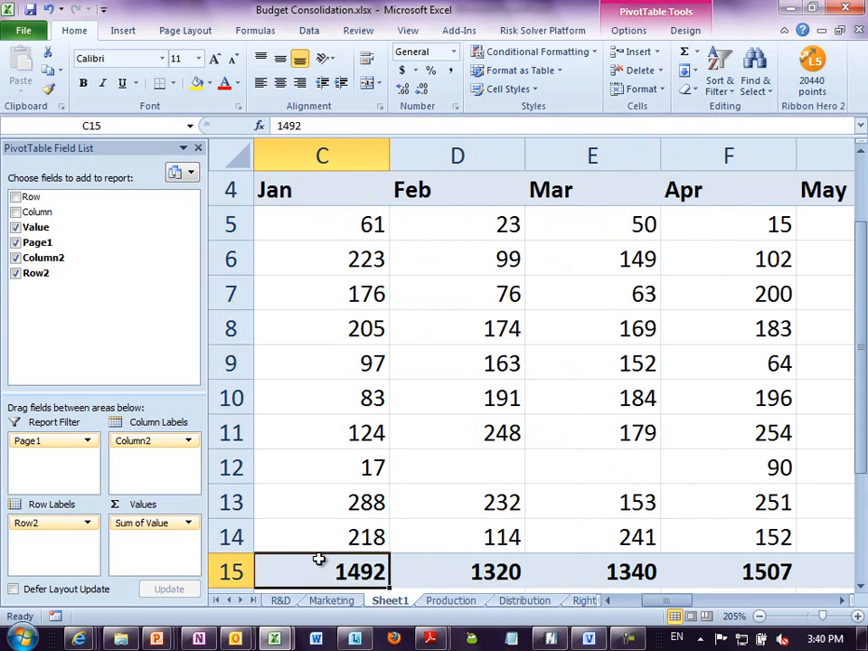
- Compare the January and February category values and check the January column against its grand total
click(354, 228)
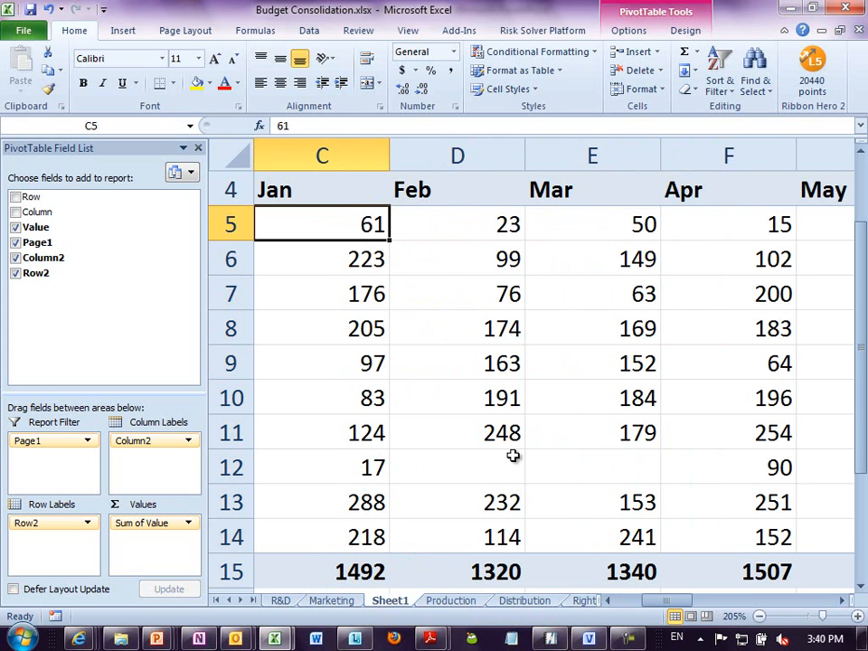
mouse_move(513, 455)
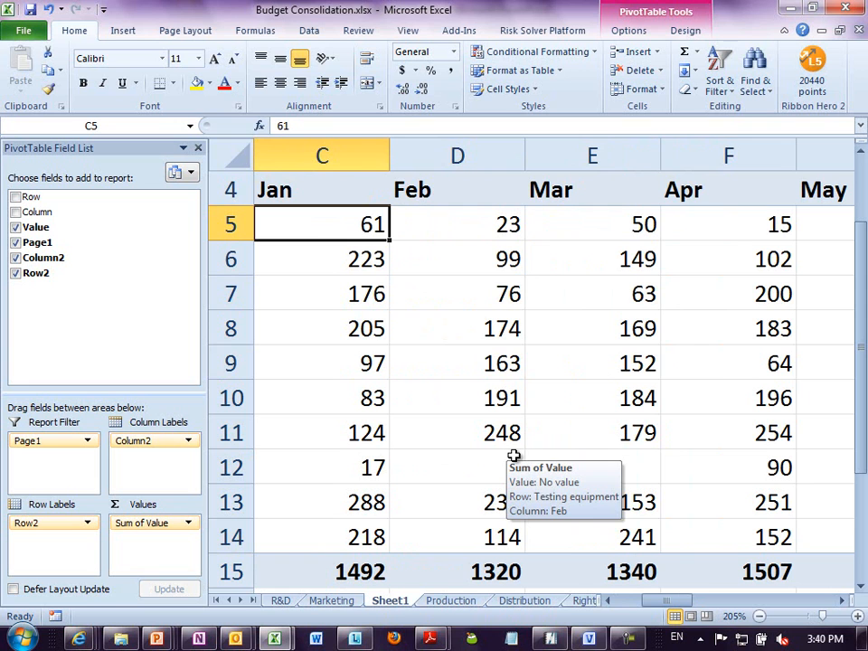
mouse_move(279, 267)
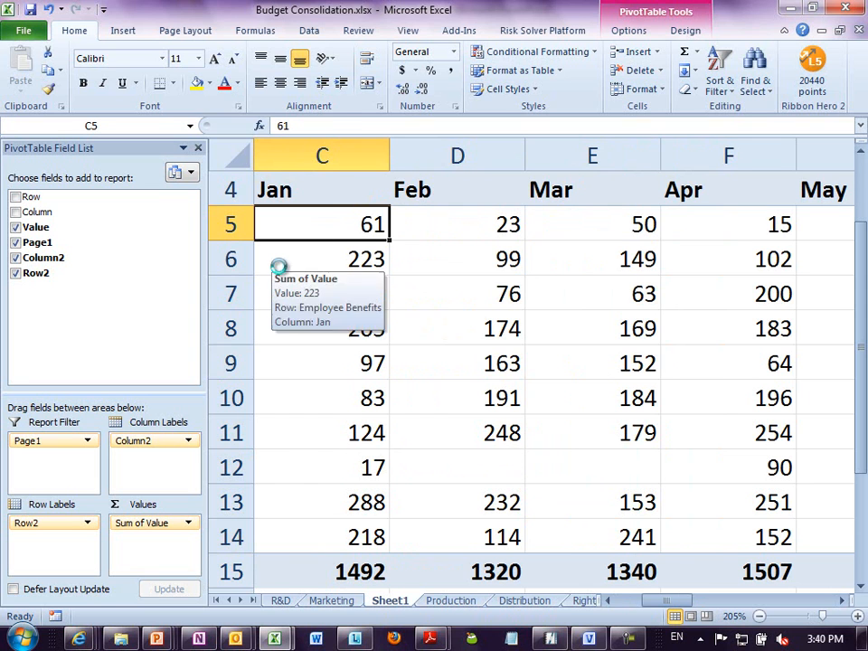
key(Left)
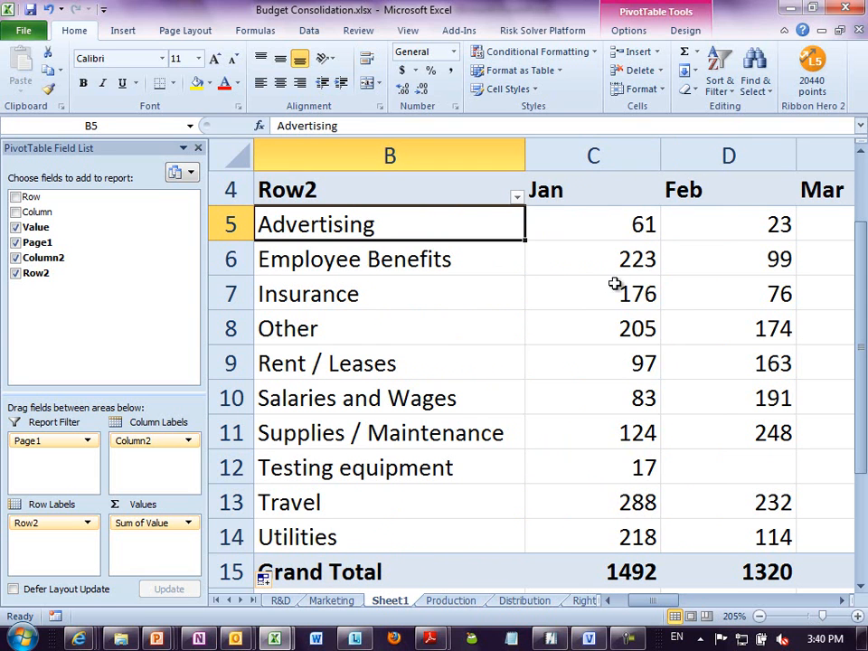
mouse_move(630, 537)
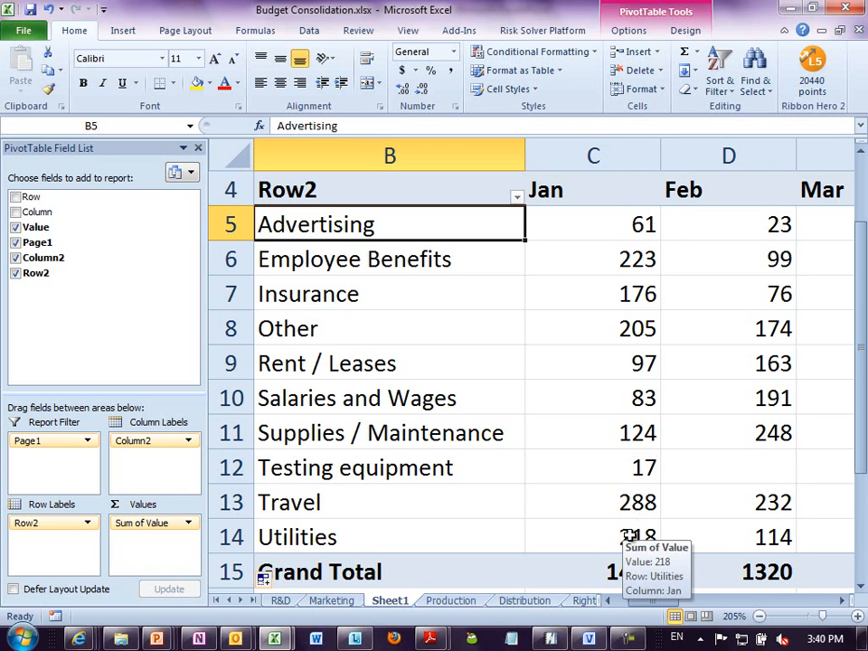
mouse_move(618, 247)
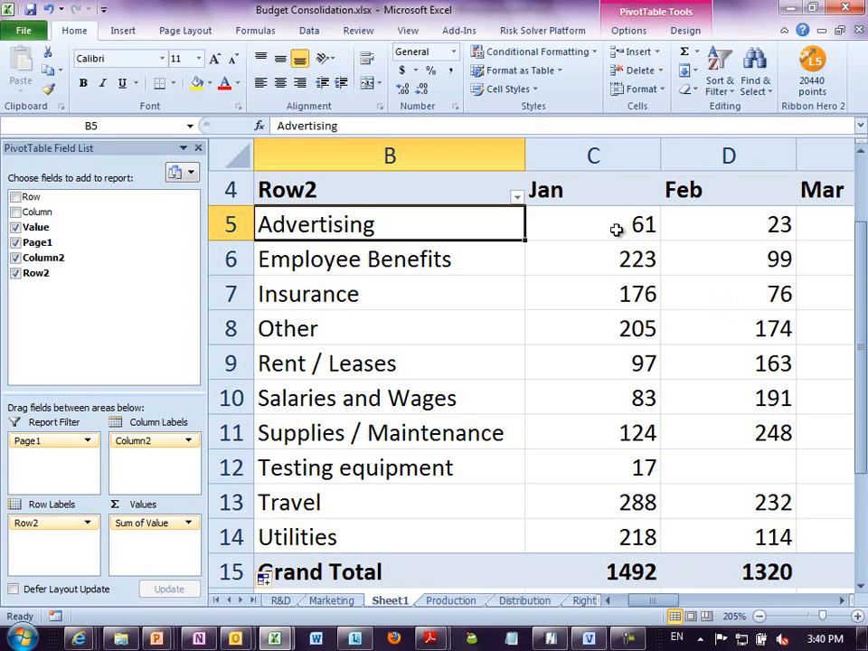
mouse_move(735, 268)
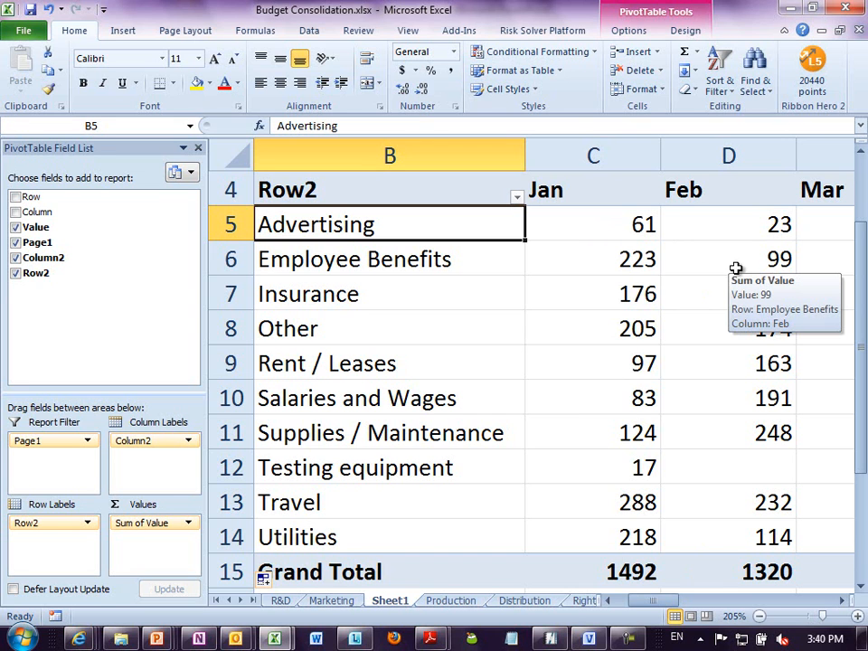
drag(622, 229, 622, 547)
click(623, 573)
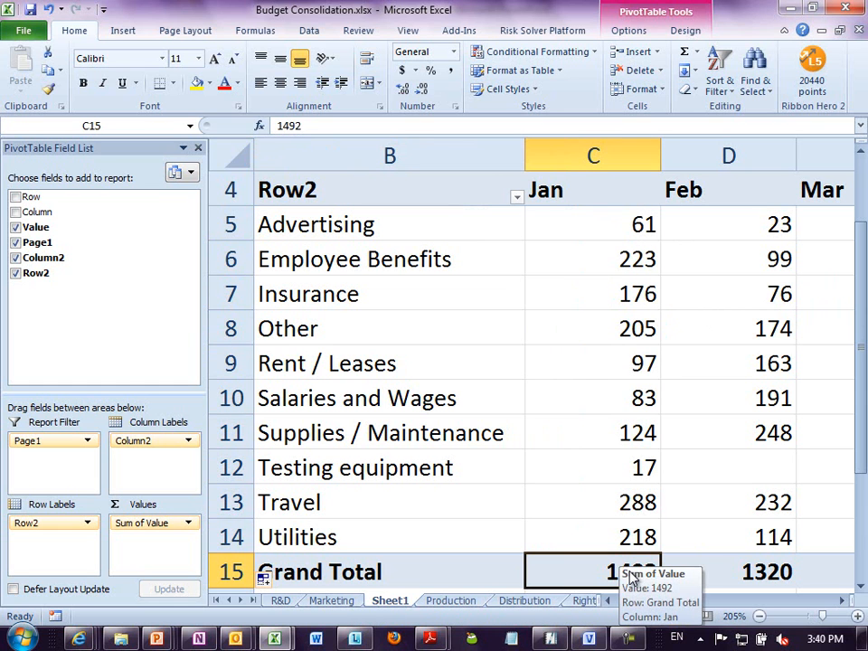
- Show the PivotTable's Sum of Value figures as % of Column Total
mouse_move(625, 540)
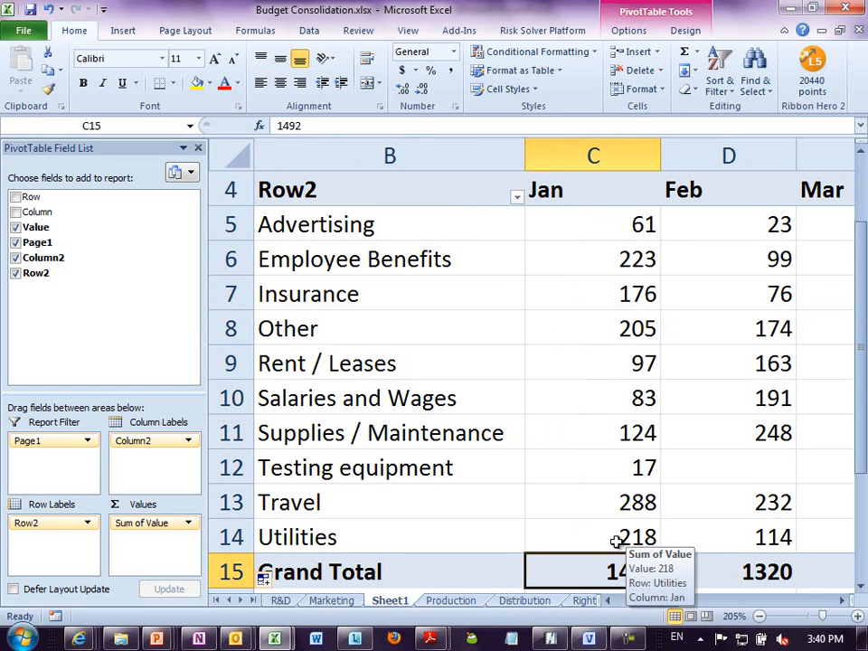
scroll(624, 540, down, 3)
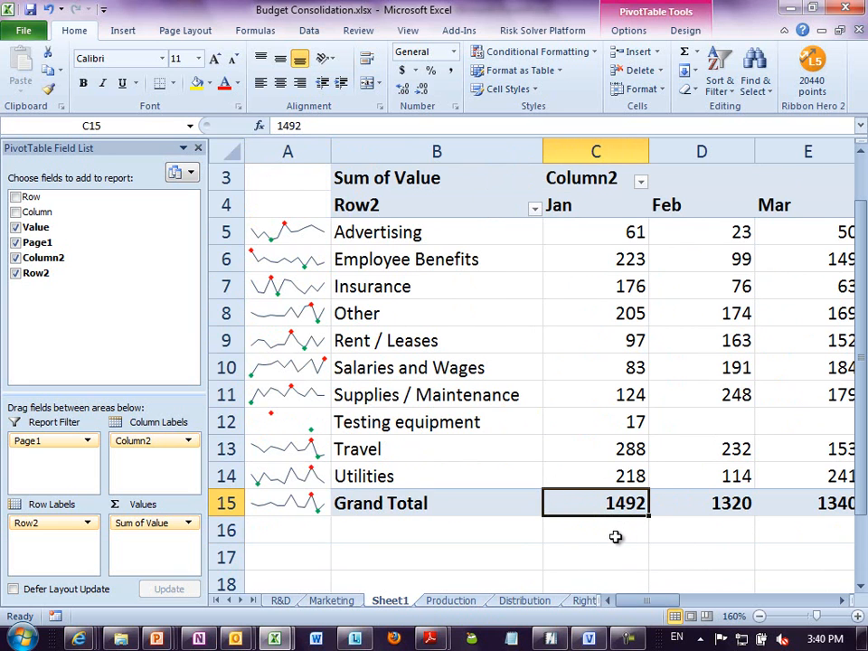
scroll(608, 539, down, 3)
click(605, 368)
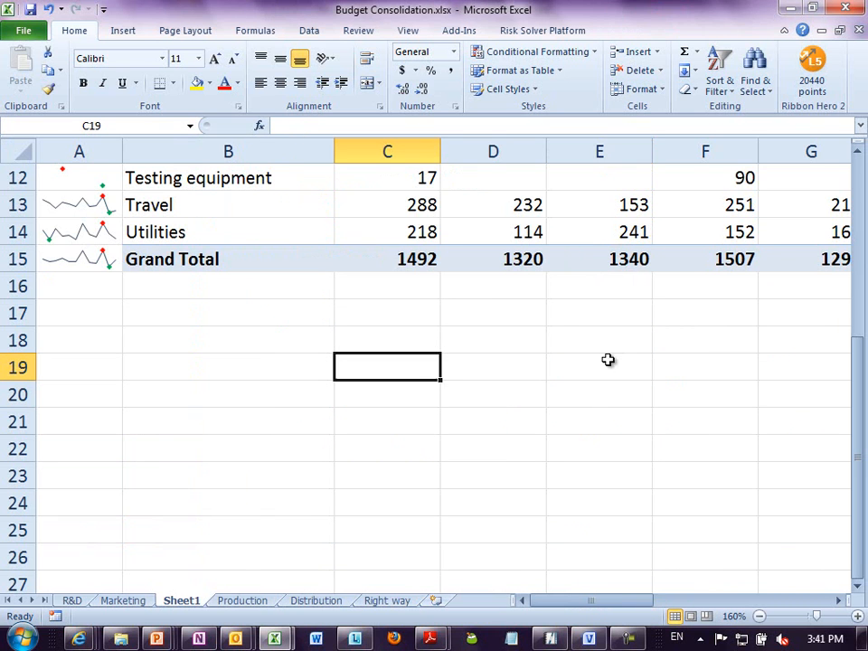
scroll(592, 352, up, 4)
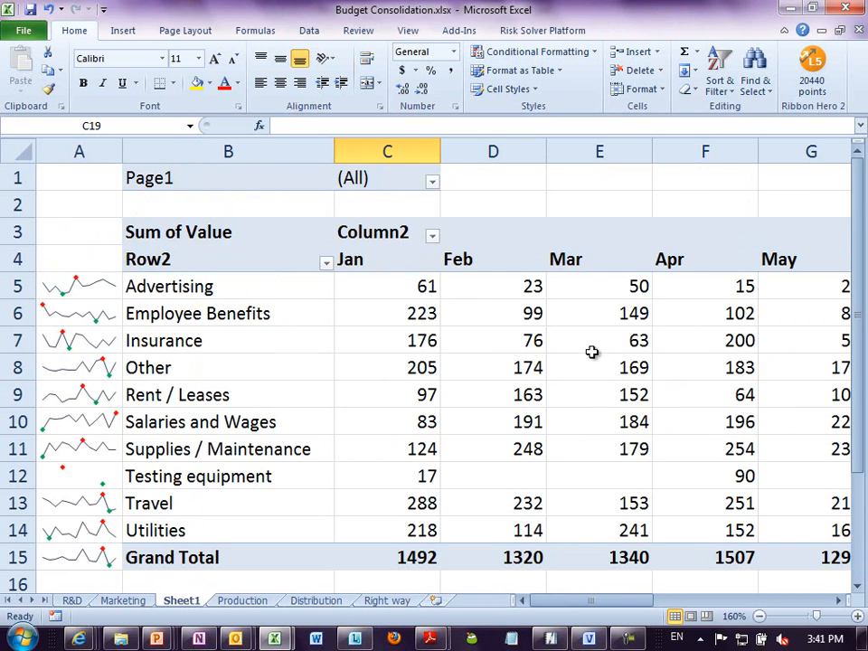
click(394, 312)
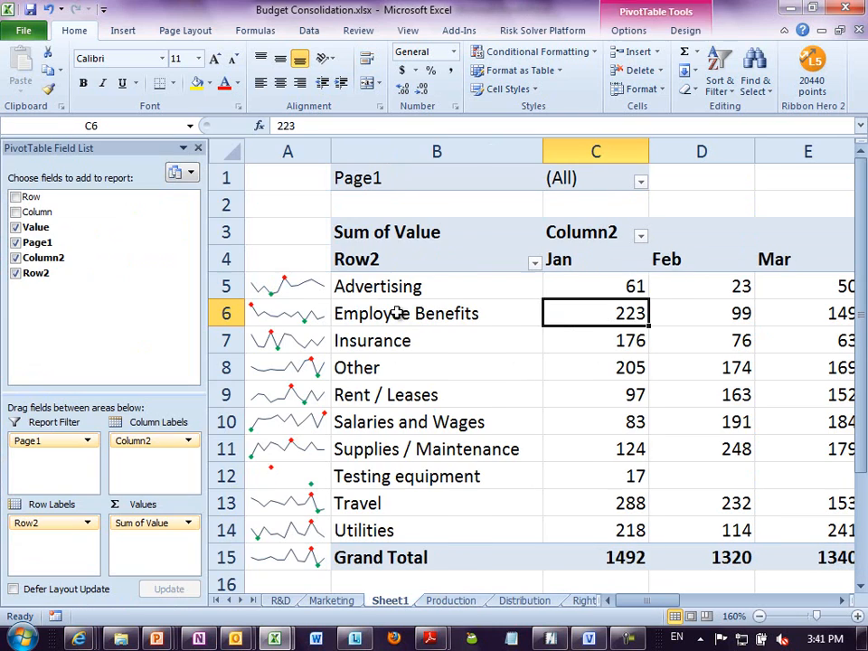
right_click(583, 308)
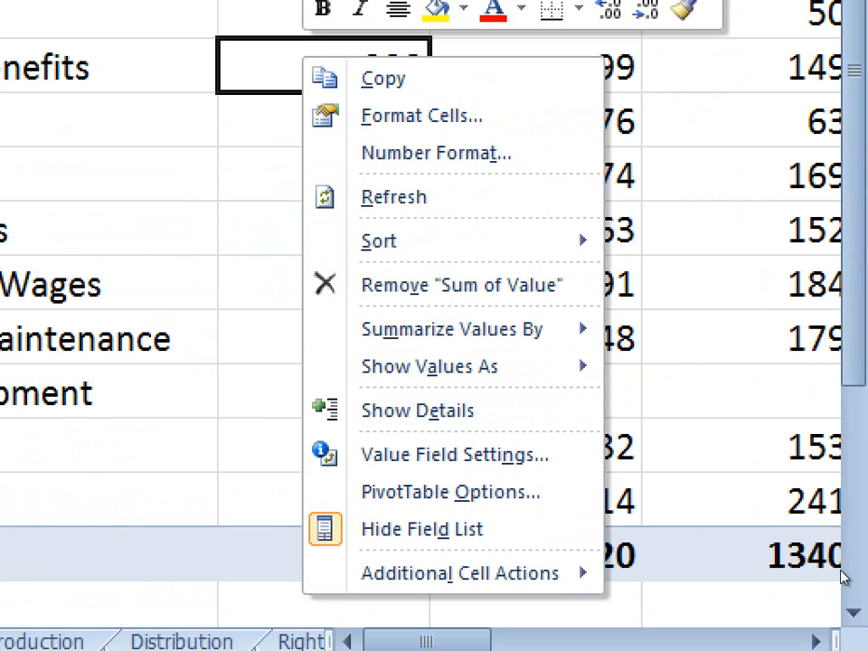
mouse_move(543, 364)
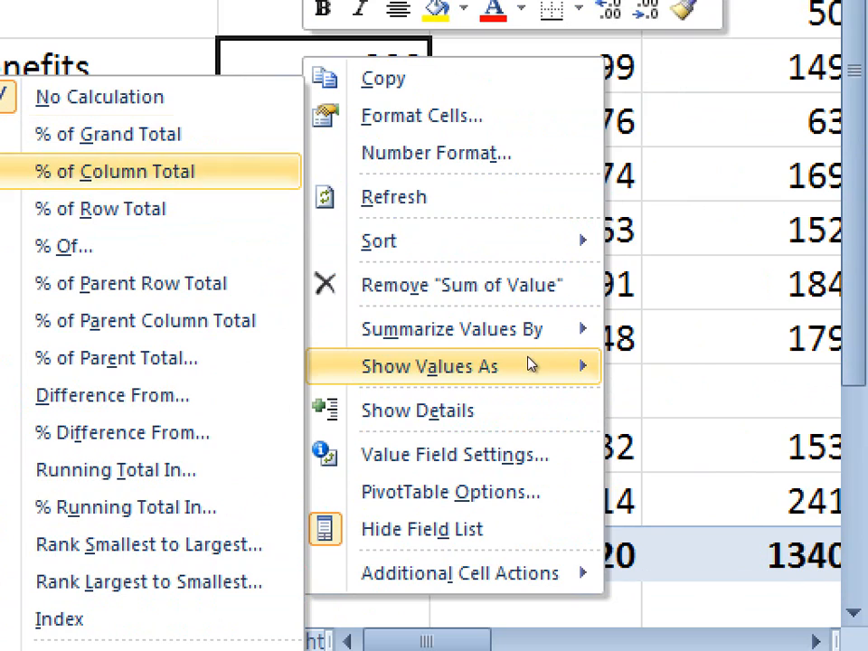
click(172, 171)
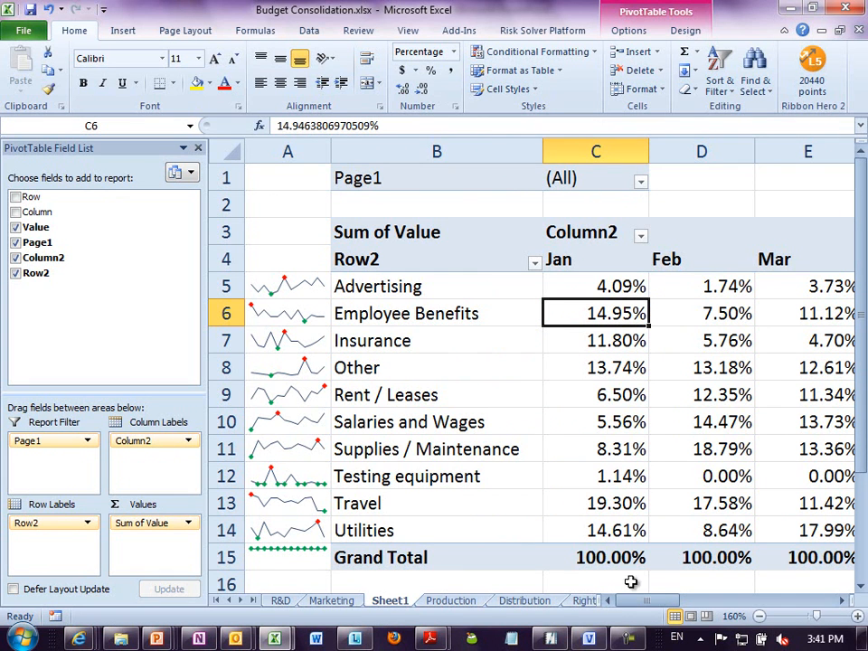
- Check the grand total percentages and compare the Advertising percentages for January, February and March
right_click(613, 378)
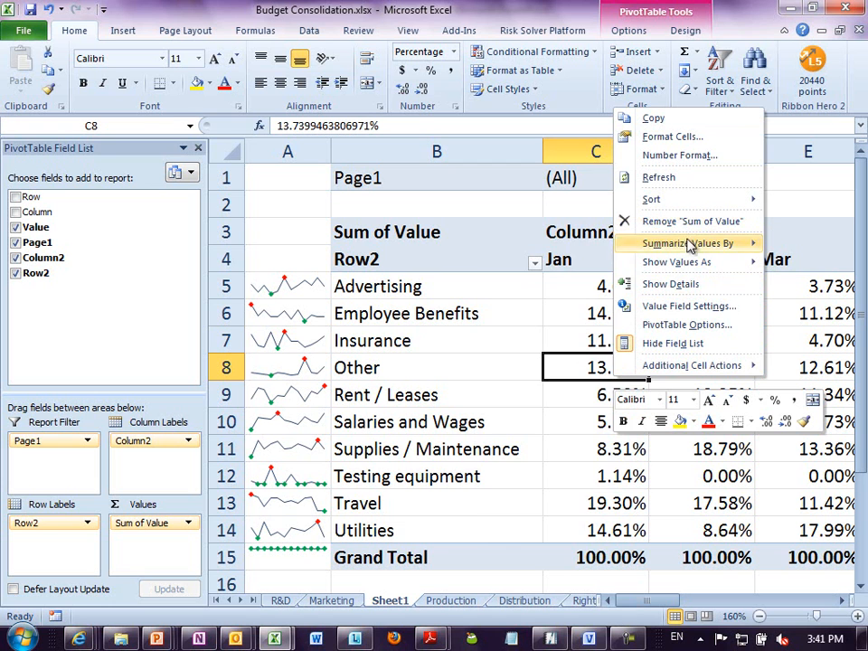
click(592, 245)
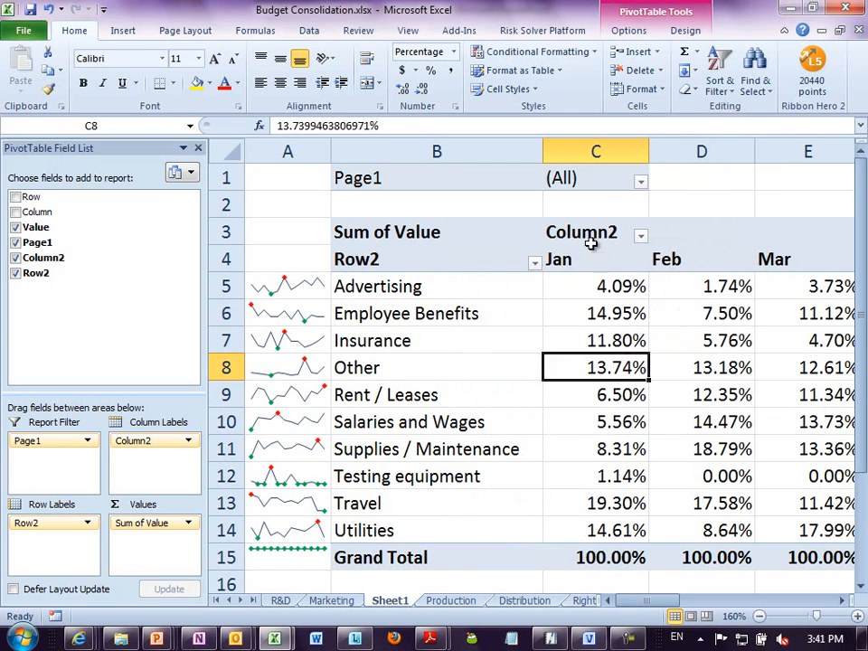
click(632, 554)
click(730, 556)
click(816, 556)
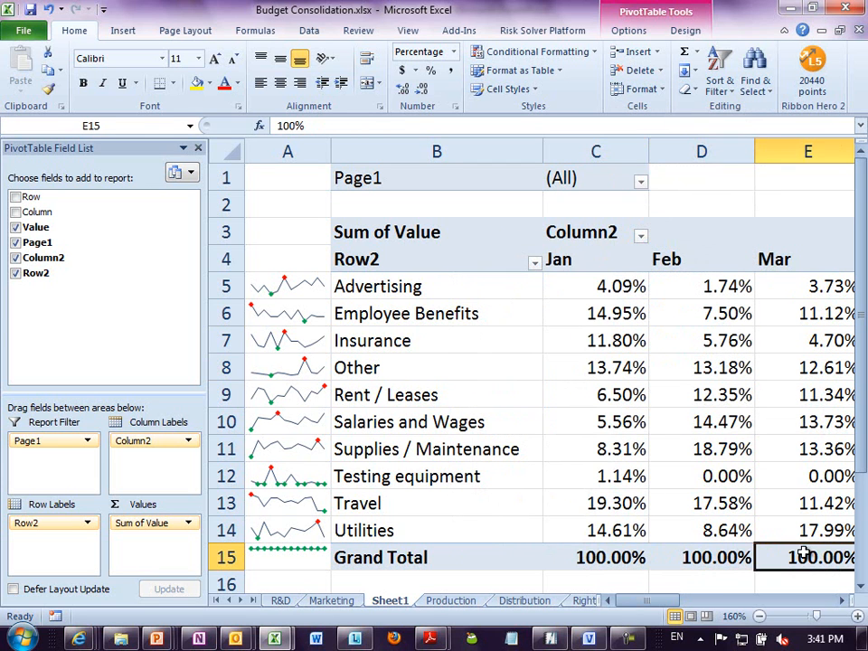
click(620, 287)
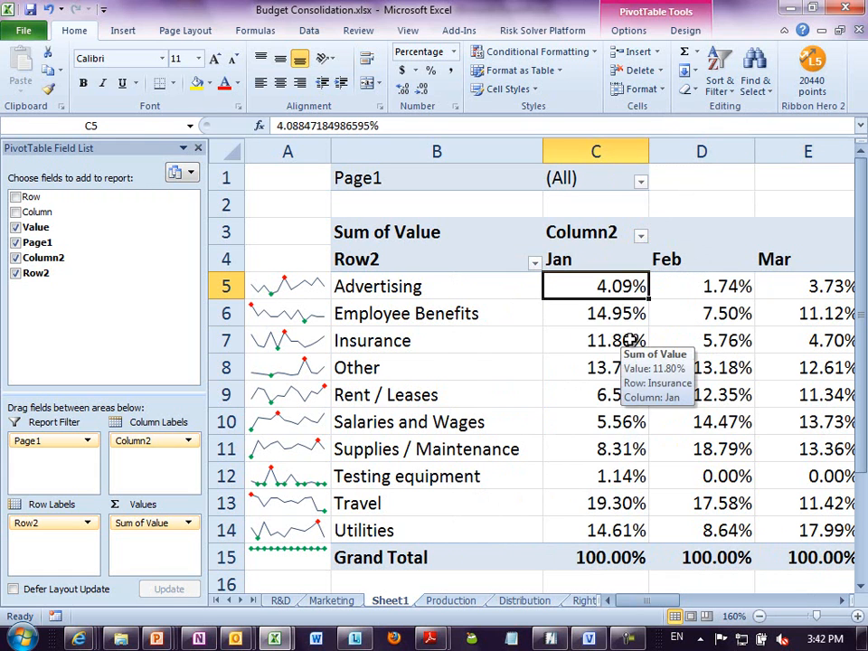
click(704, 289)
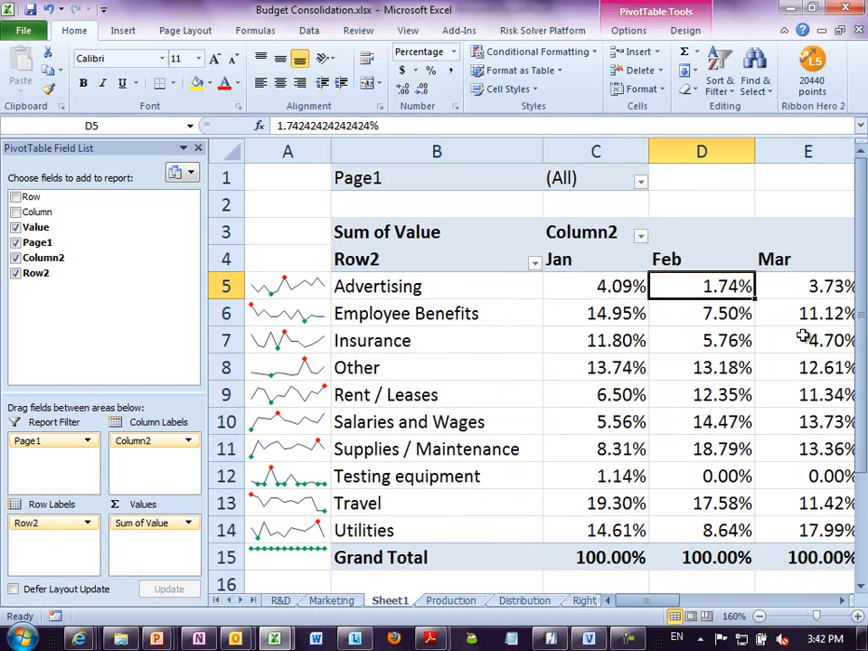
click(803, 287)
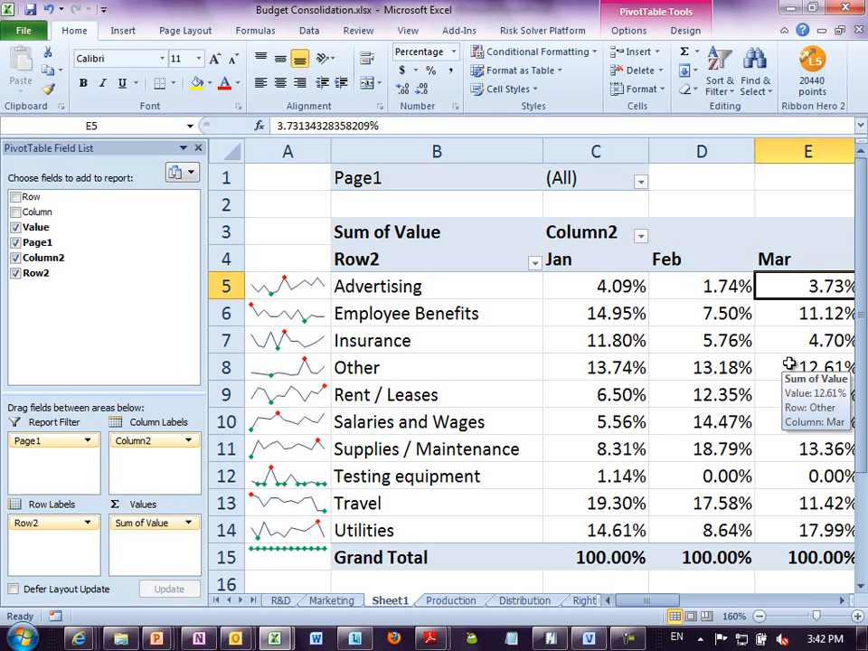
- Show the PivotTable's Sum of Value figures as % of Grand Total
right_click(639, 317)
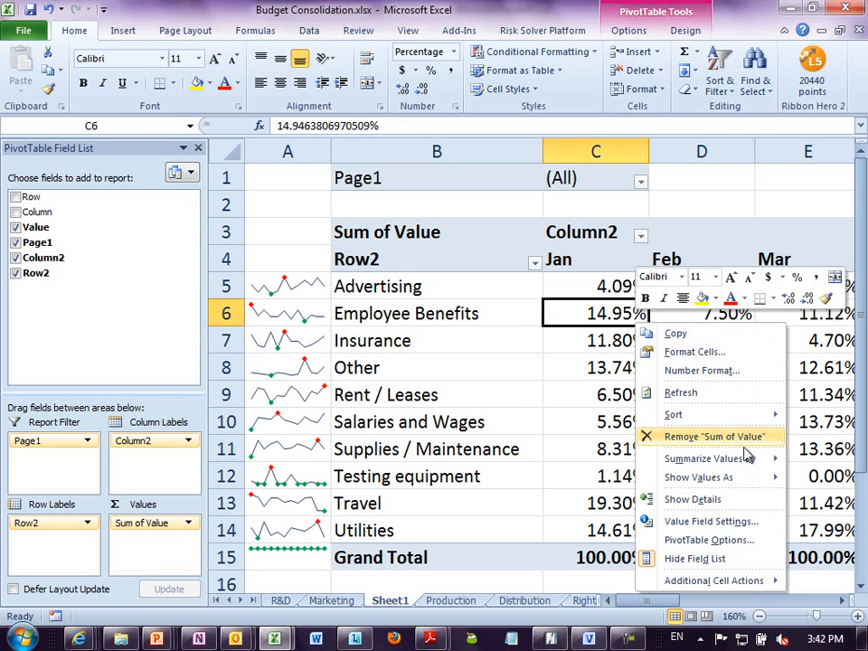
mouse_move(685, 476)
click(549, 349)
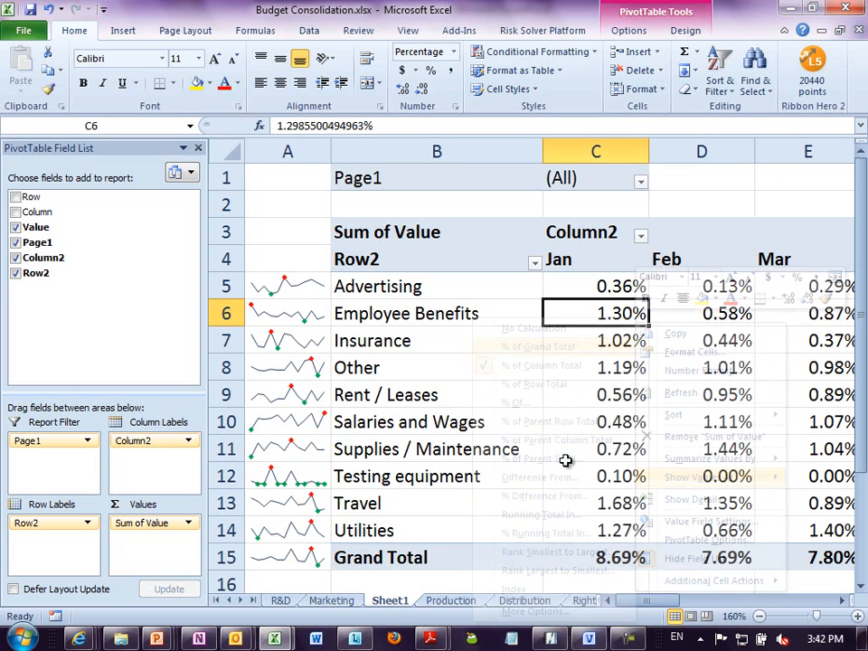
- Examine the Grand Total row from January across to the overall total, and the January category percentages
click(601, 555)
click(687, 557)
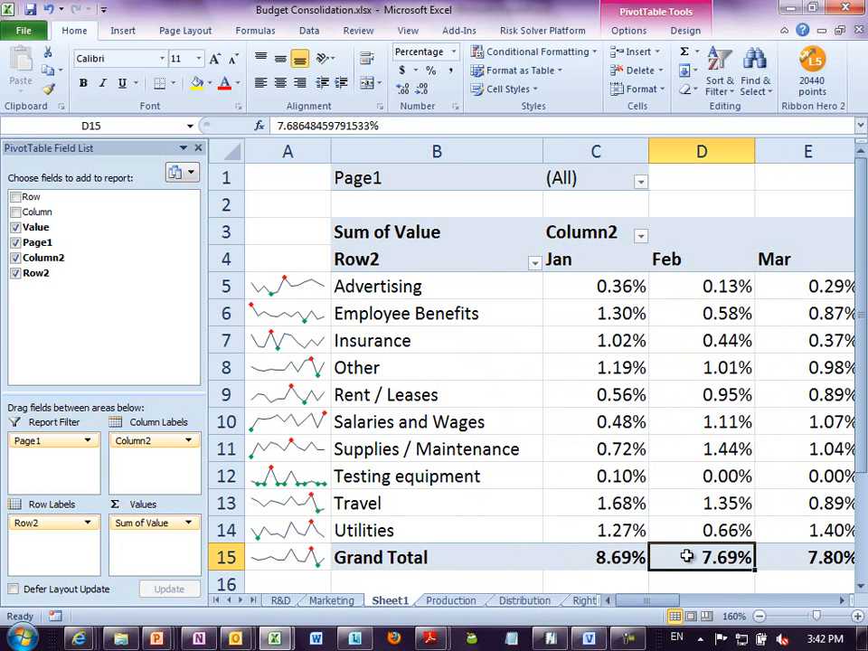
key(End)
key(Right)
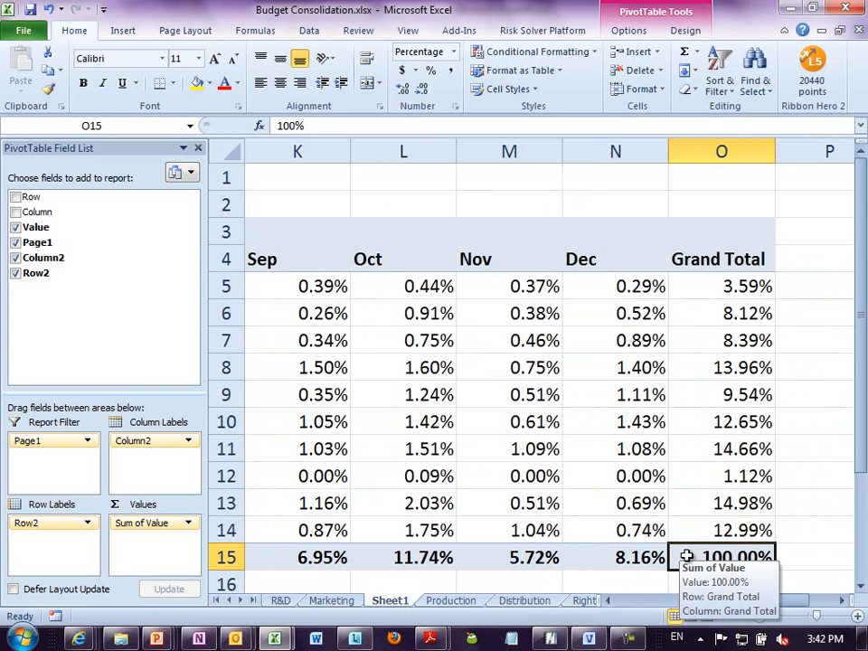
key(Home)
key(Right)
key(Right)
key(Up)
key(Up)
key(Up)
key(Up)
key(Up)
key(Up)
key(Up)
key(Up)
key(Up)
key(Up)
key(Up)
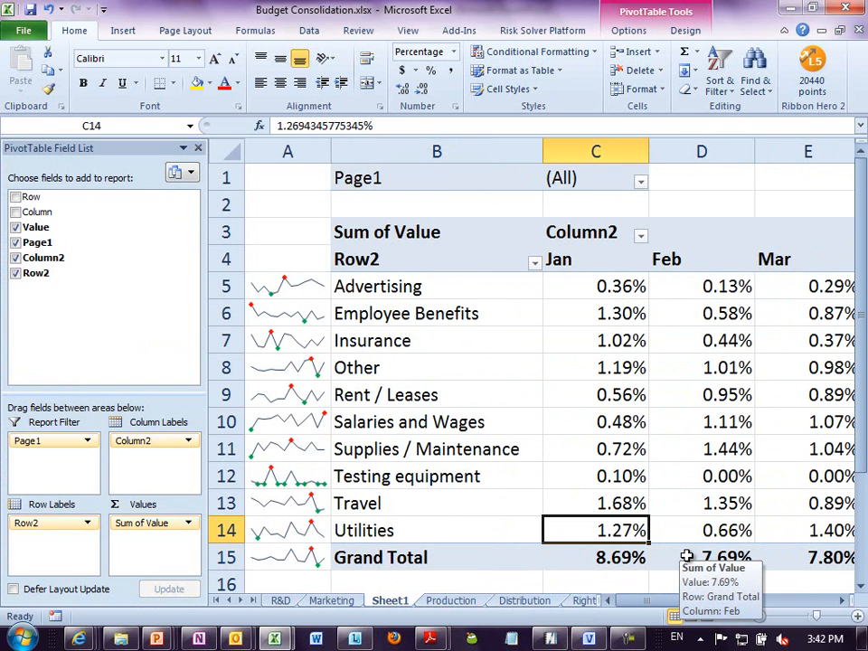
key(Down)
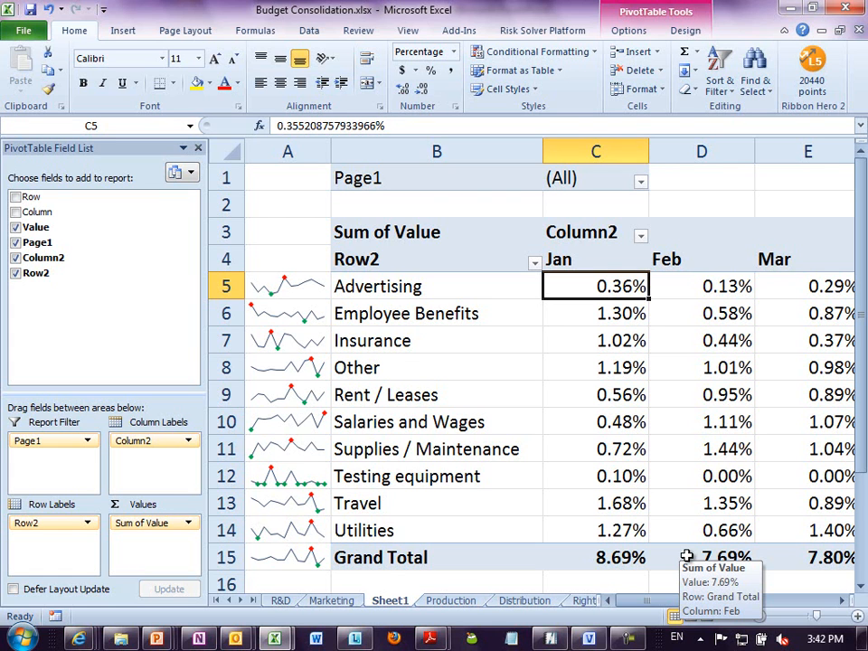
- Undo the switch to % of Grand Total
key(ctrl+z)
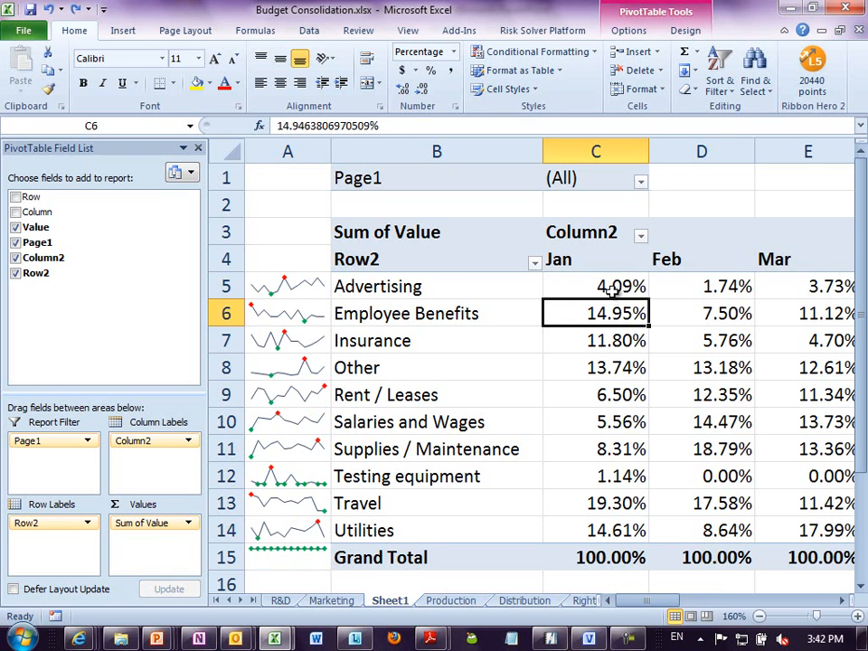
click(614, 369)
click(607, 313)
- Add blue gradient data bars to the January category percentages in C5:C14
drag(603, 286, 567, 519)
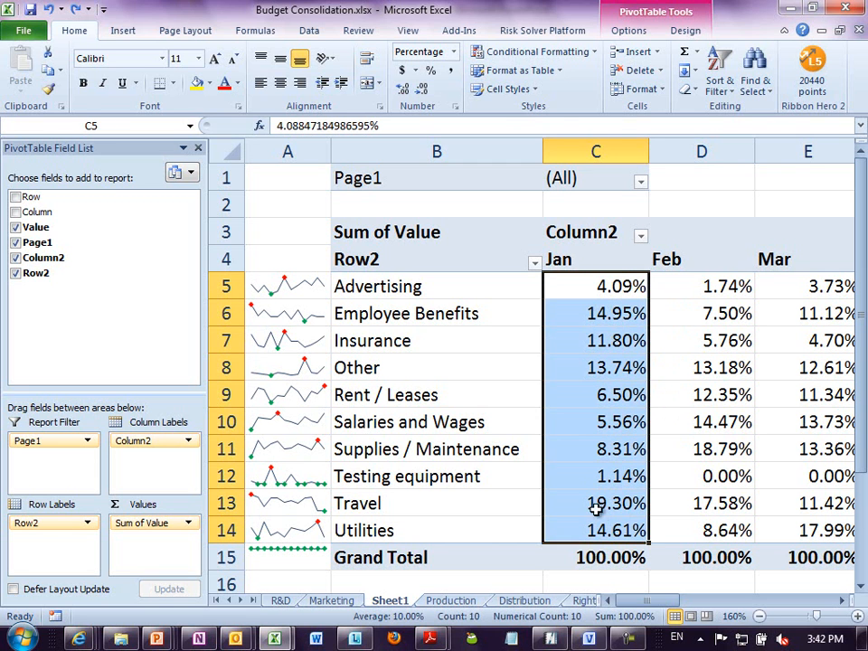
click(535, 51)
mouse_move(529, 160)
click(673, 210)
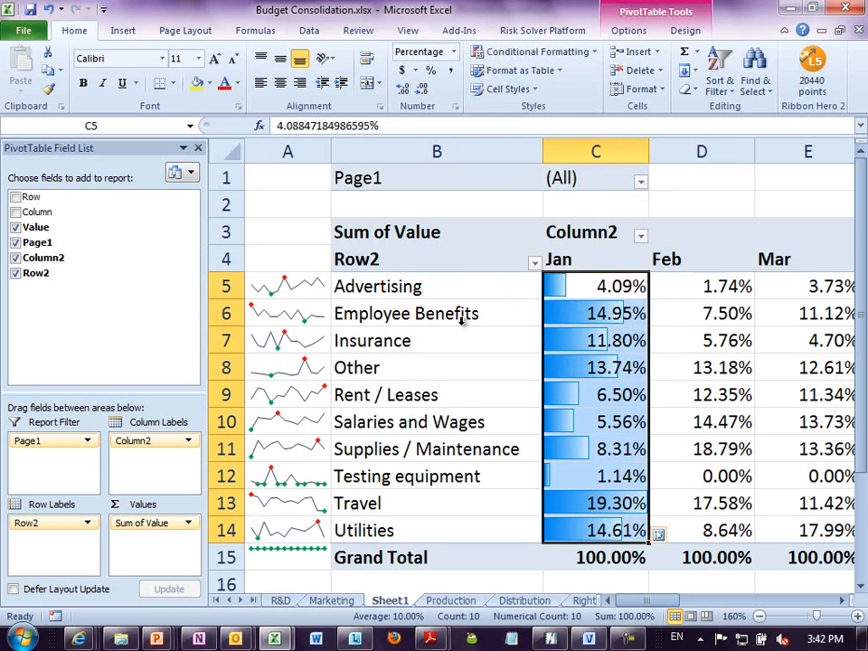
click(398, 339)
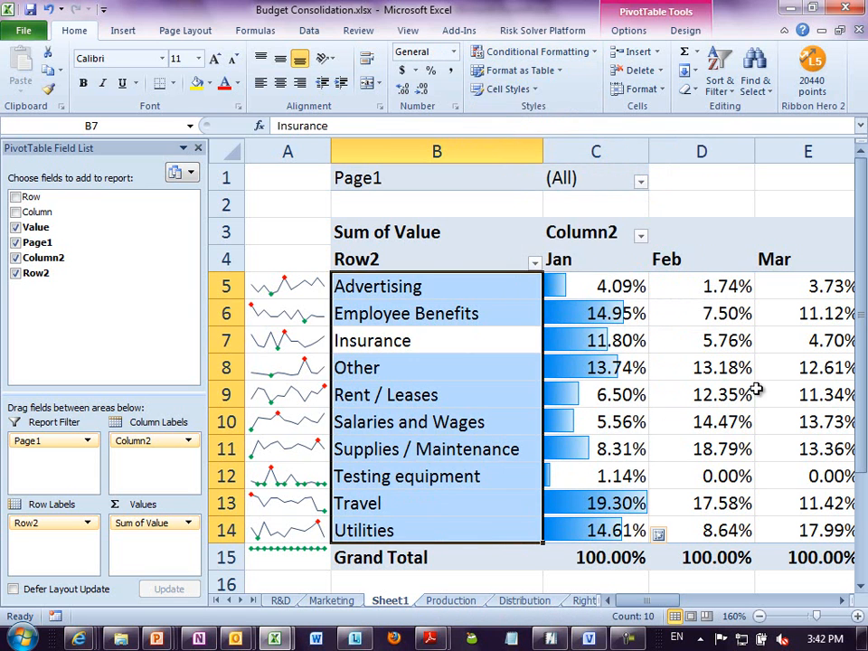
click(796, 395)
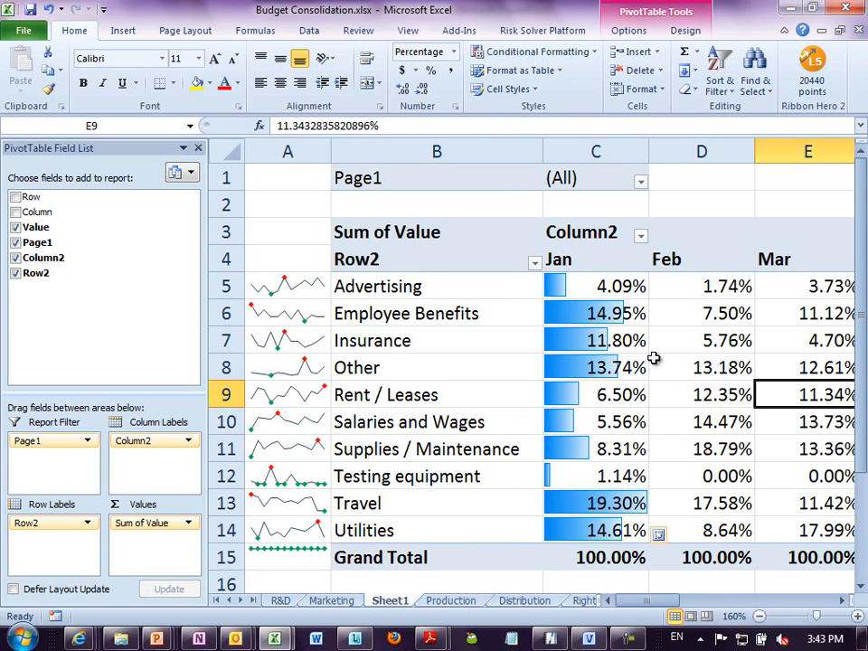
- Extend the data bar rule to all cells showing "Sum of Value" values for "Row2" and "Column2"
mouse_move(606, 374)
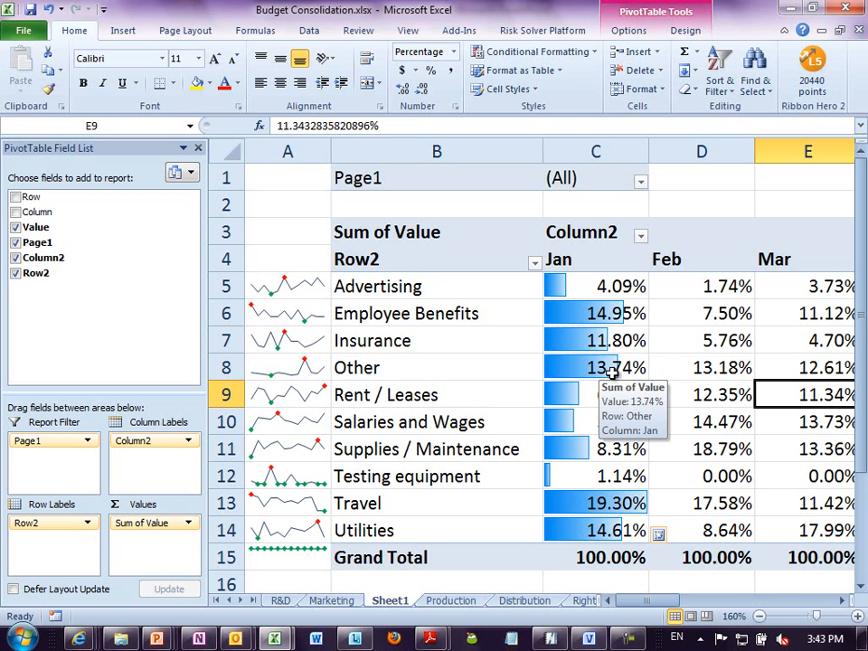
click(612, 370)
mouse_move(600, 447)
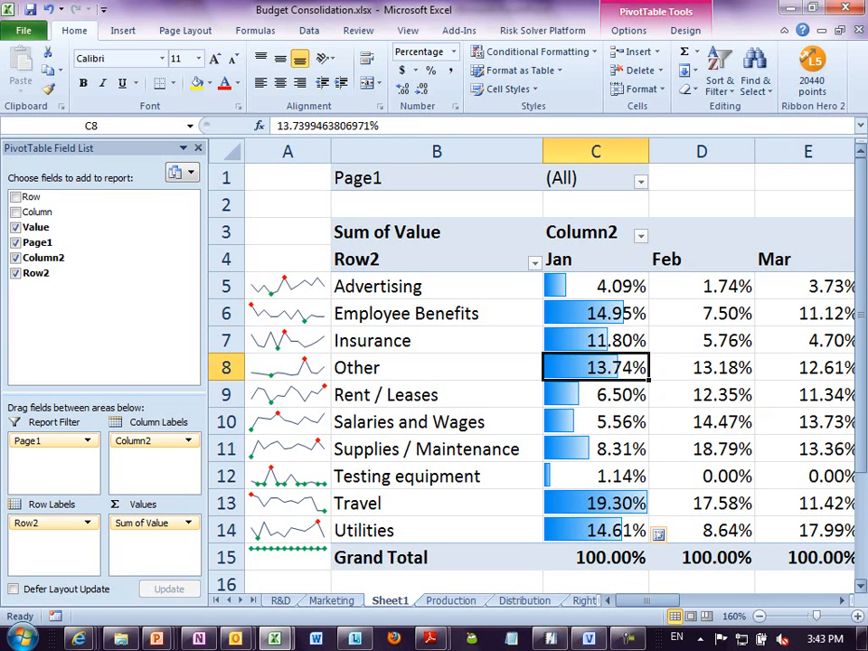
click(841, 601)
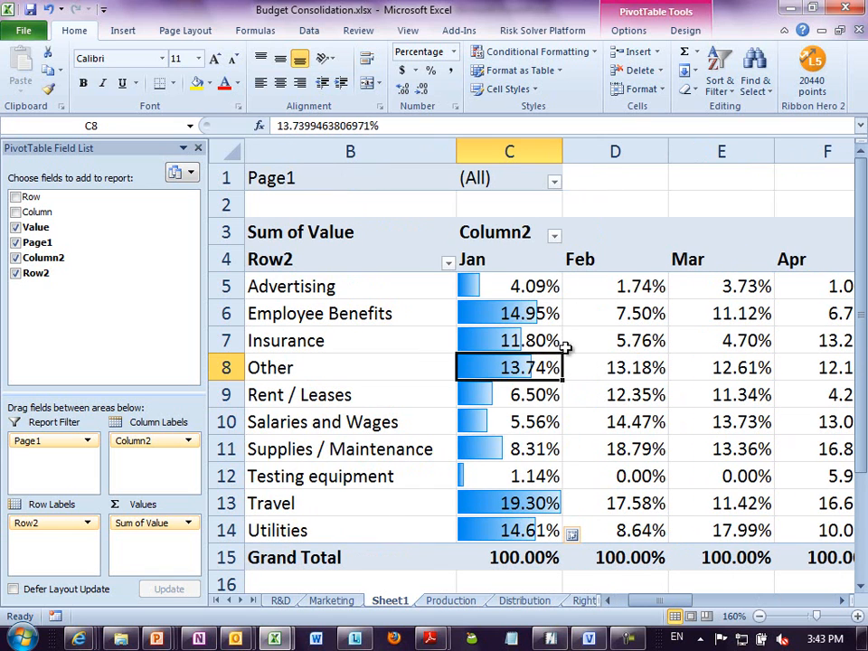
mouse_move(788, 495)
mouse_move(609, 445)
mouse_move(703, 505)
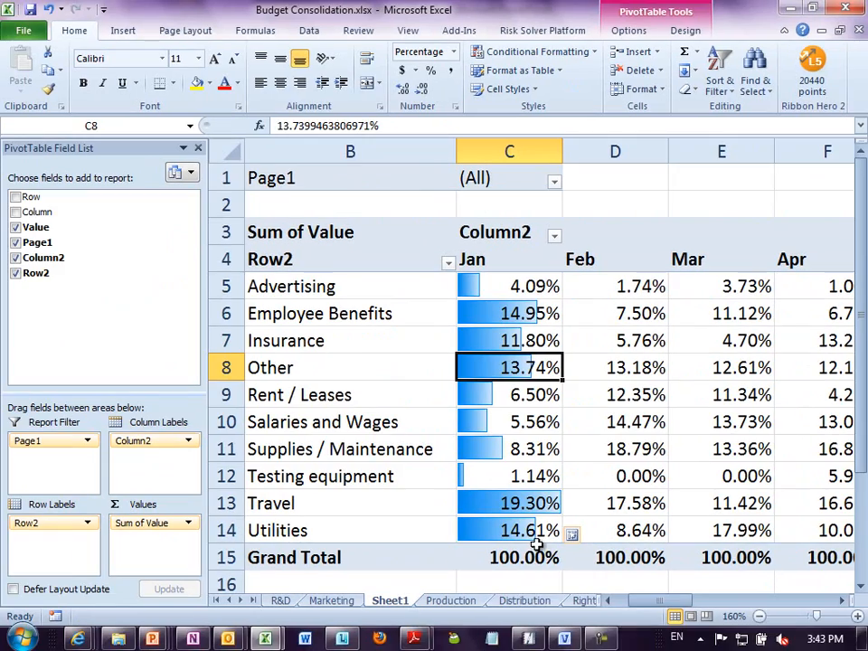
mouse_move(547, 544)
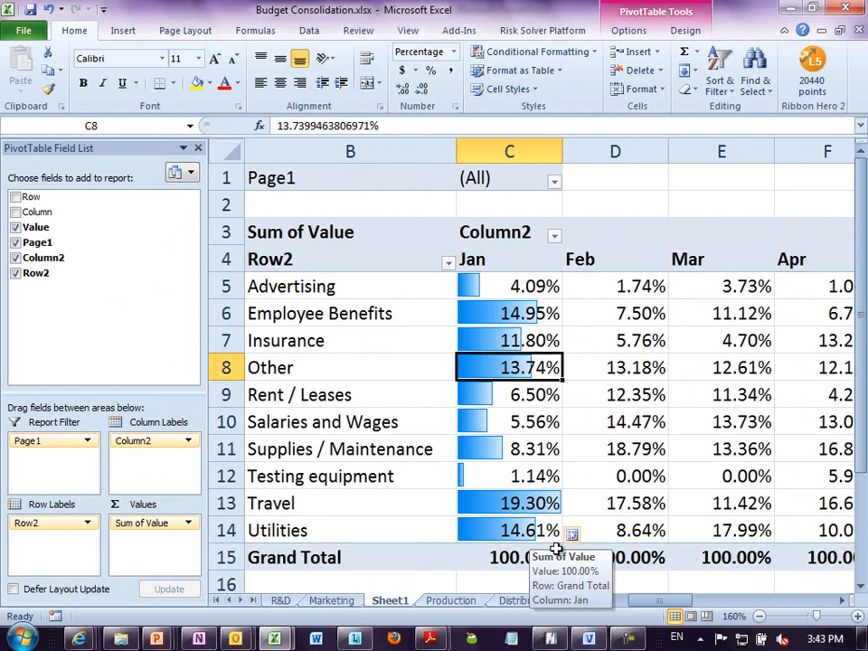
click(576, 535)
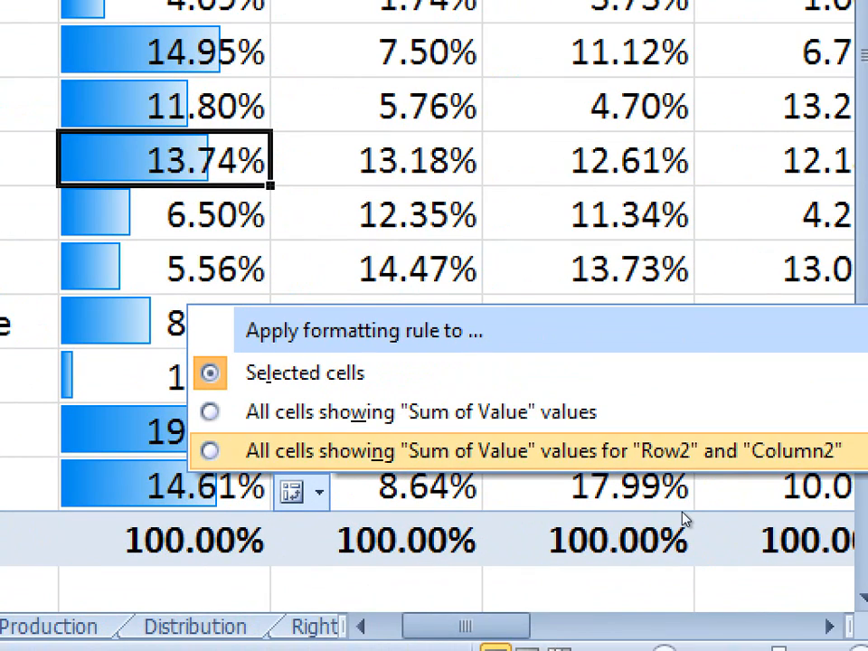
click(515, 450)
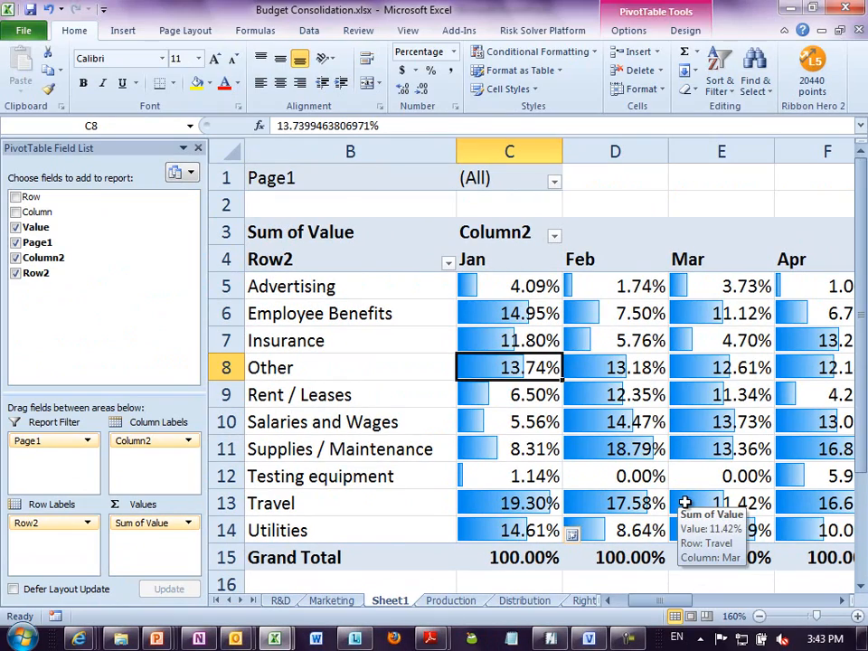
- Examine the data bars across the monthly columns through December and on to the Grand Total column
key(Right)
key(Right)
key(Right)
key(Right)
key(Right)
key(Right)
key(Right)
key(Right)
key(Right)
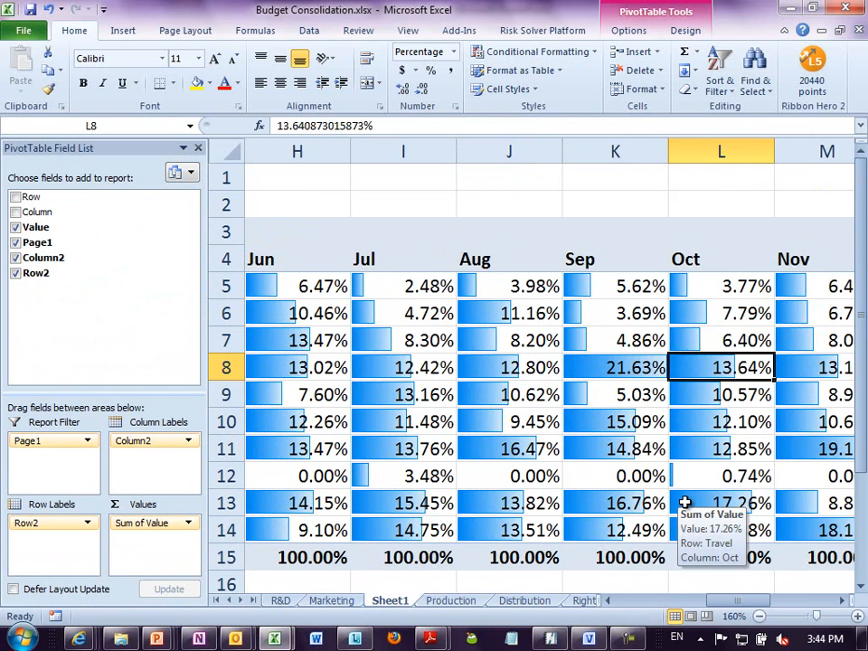
key(Right)
key(Right)
key(Right)
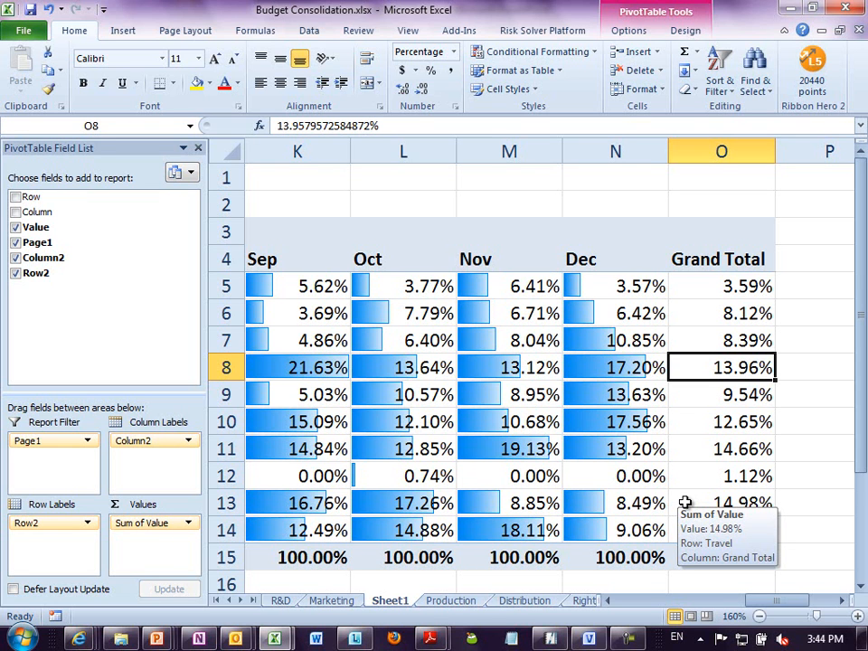
- Switch the Sum of Value figures from percentages back to plain amounts with no calculation
click(596, 531)
key(Home)
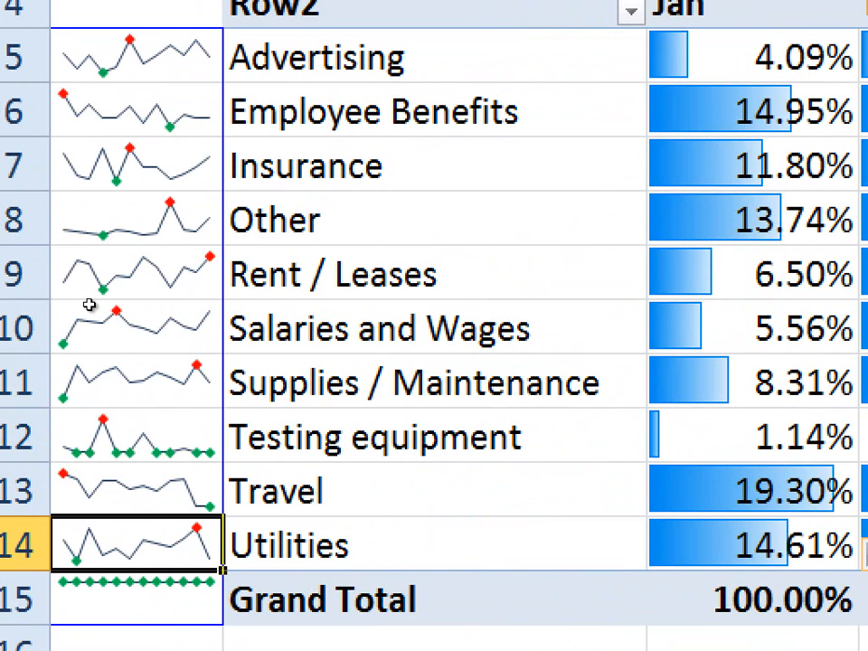
right_click(754, 275)
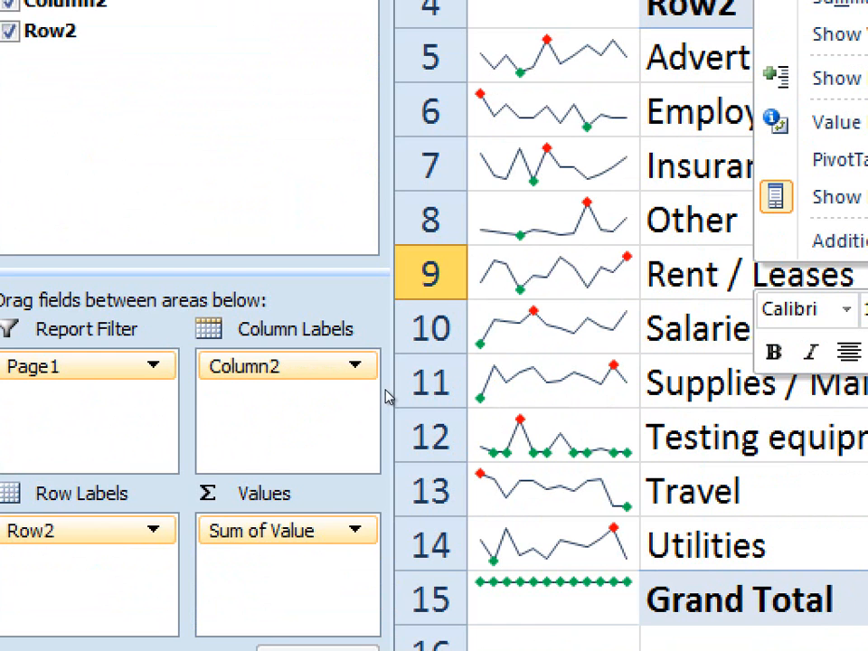
mouse_move(838, 35)
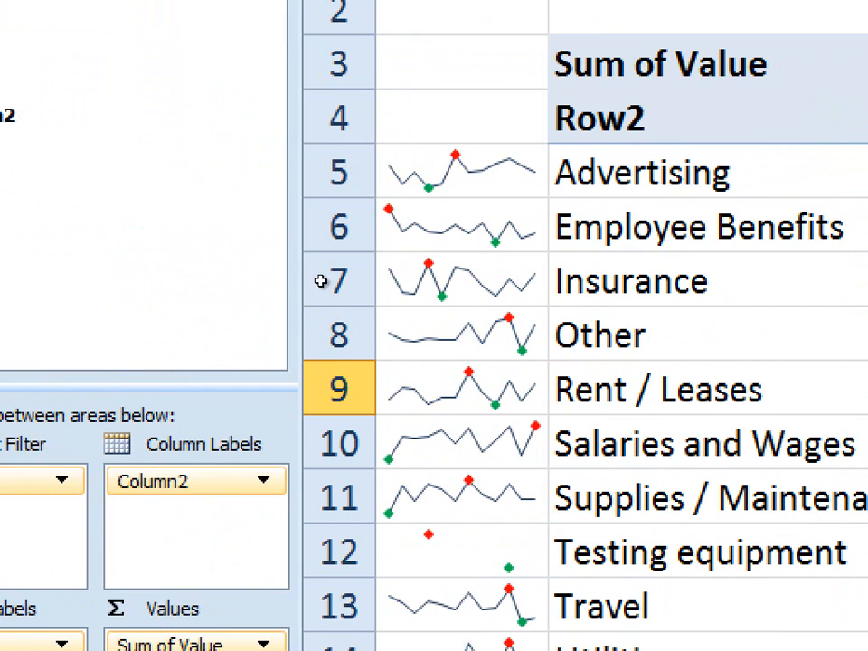
key(Up)
key(Up)
key(Up)
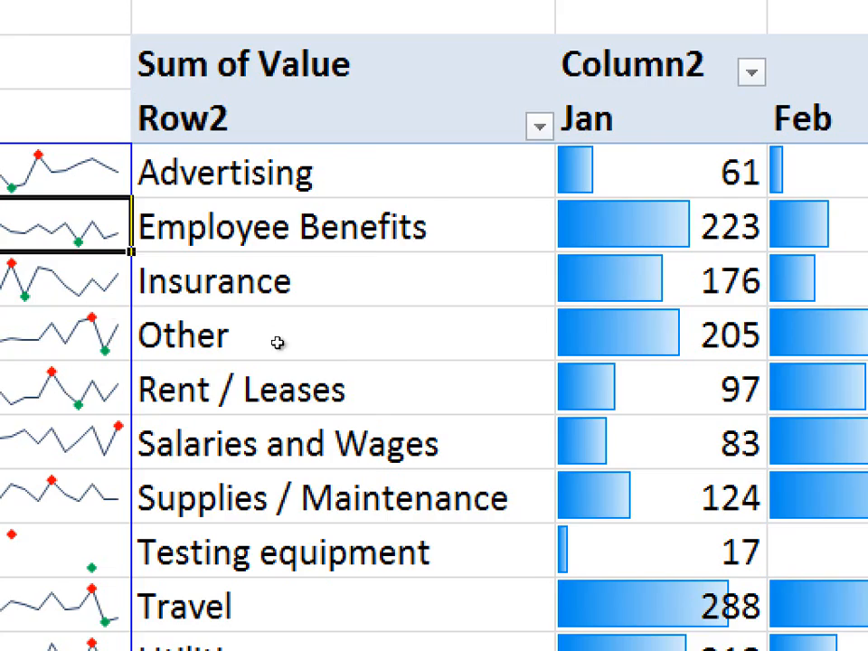
- Try showing the Sum of Value figures as % of Row Total and undo the change
right_click(561, 346)
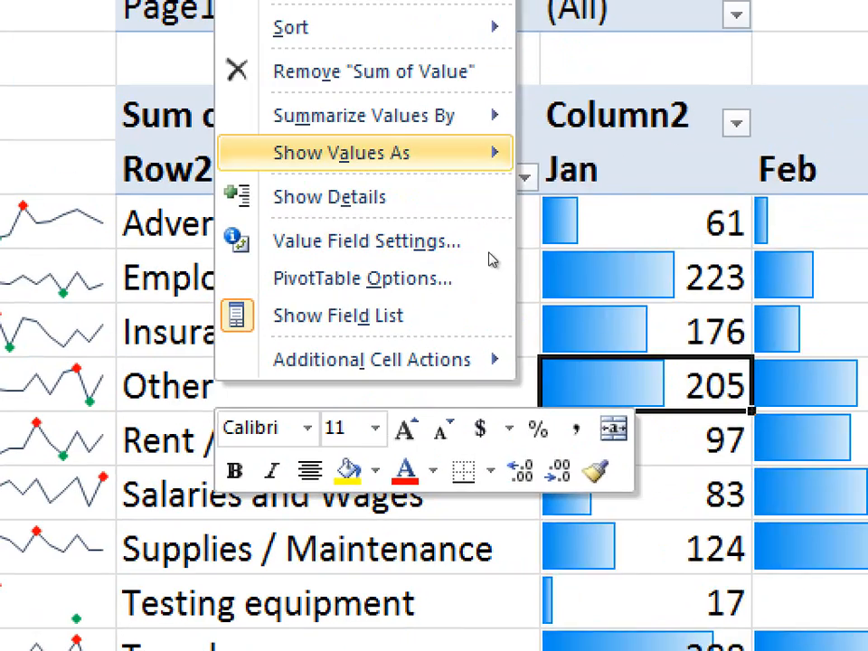
click(601, 268)
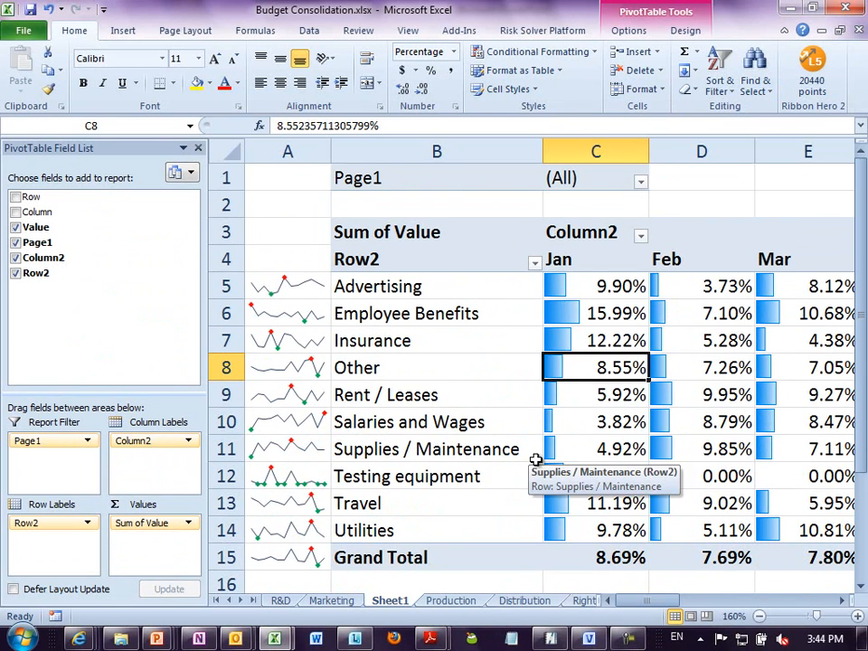
key(ctrl+z)
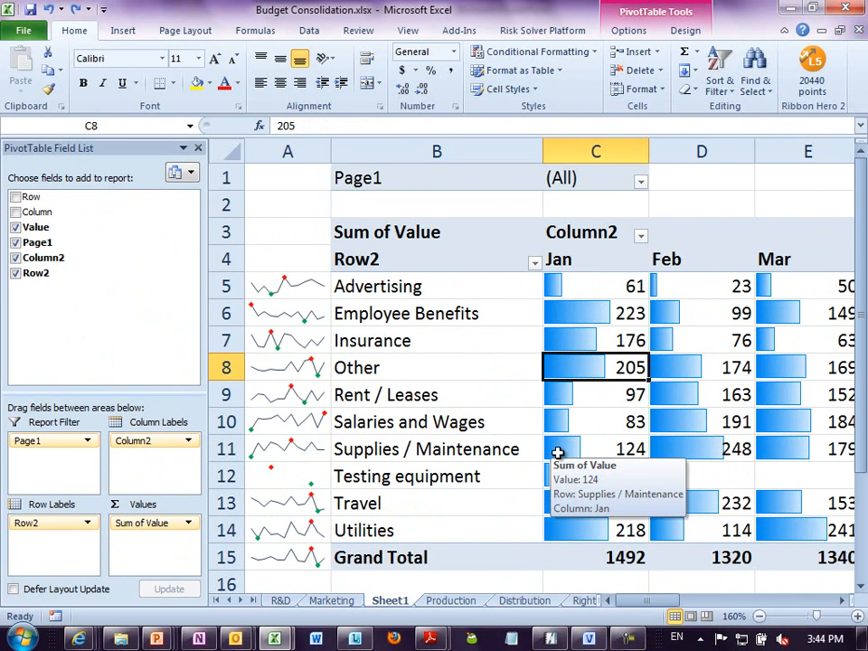
- Show the Sum of Value figures as % of Column Total
click(605, 502)
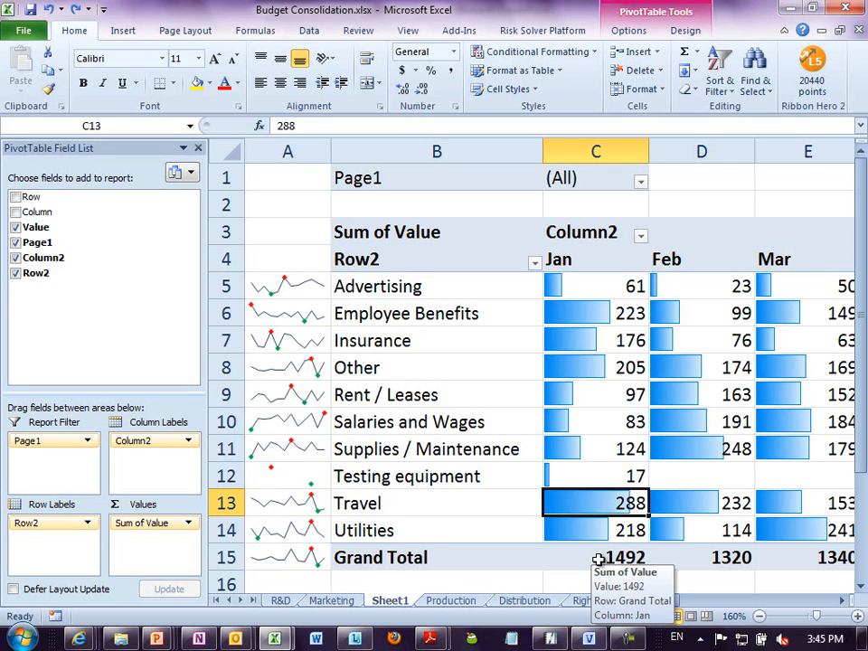
click(597, 559)
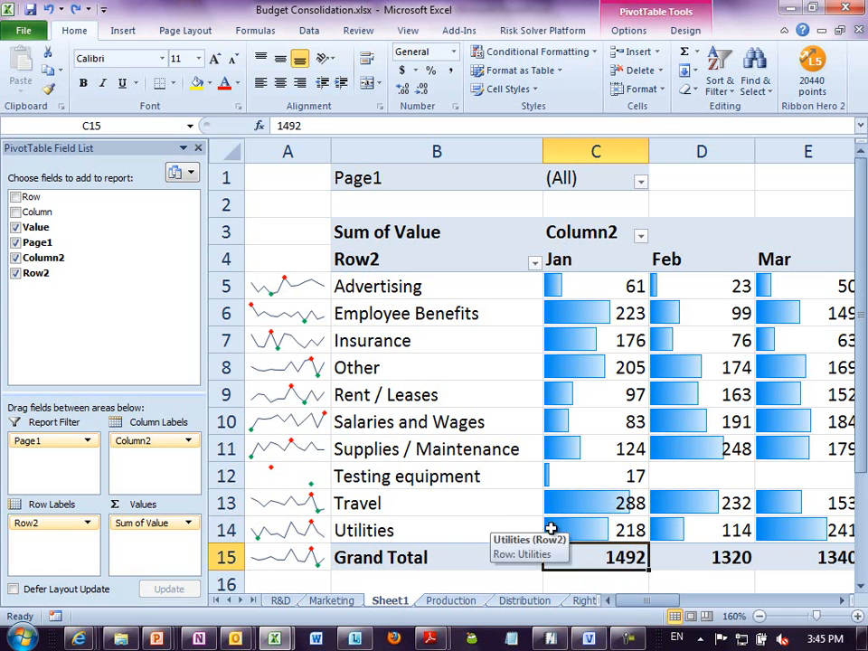
right_click(599, 396)
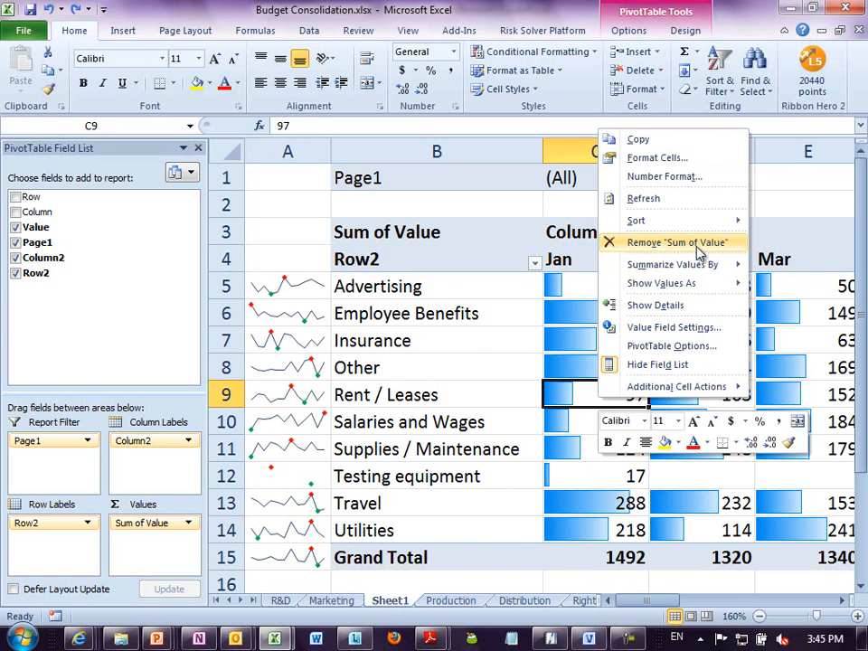
mouse_move(694, 284)
click(503, 322)
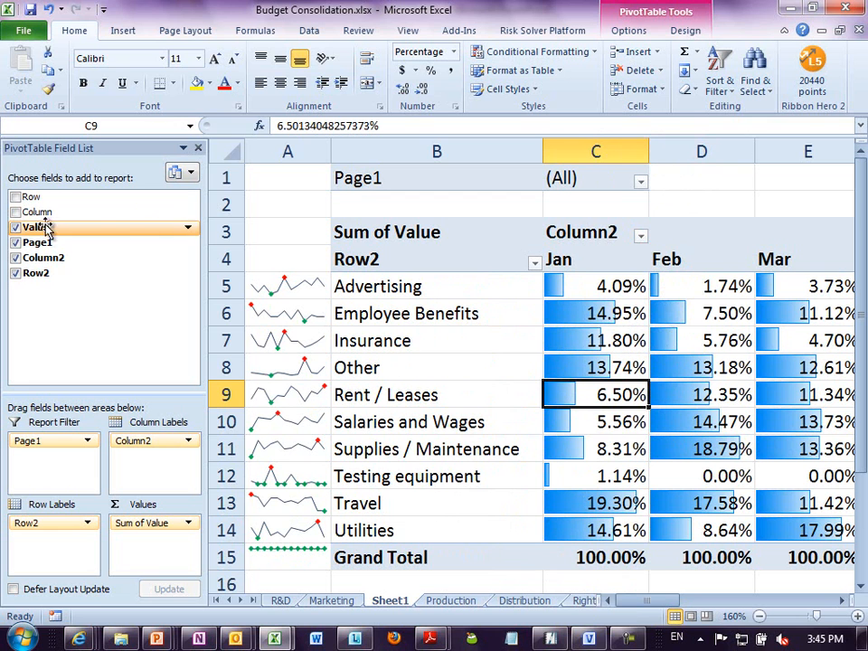
- Add the Value field to the PivotTable values a second time to show plain amounts beside the percentages
drag(39, 227, 146, 535)
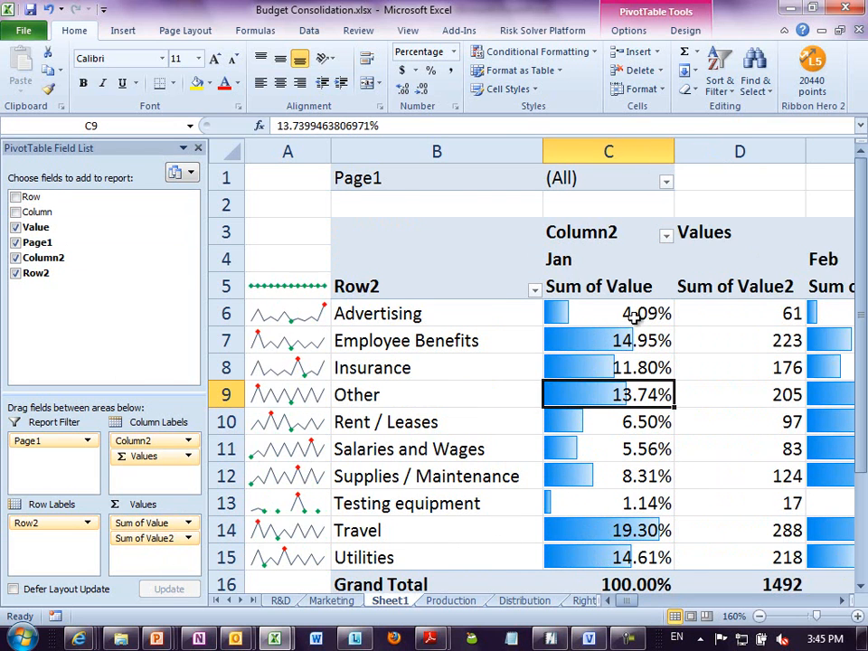
click(574, 313)
click(771, 322)
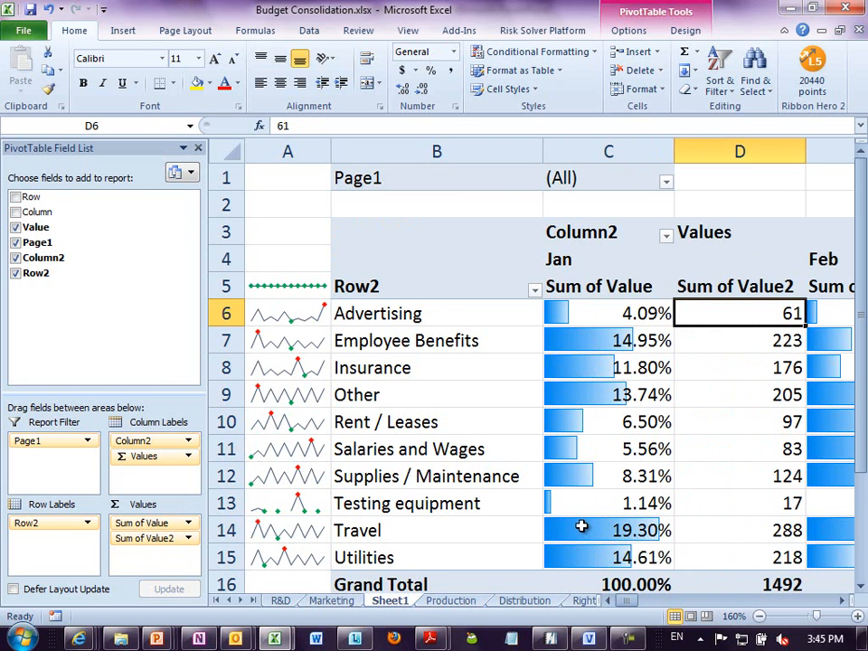
- Compare the percentage and amount columns for February and March, including the Testing equipment row and the totals
mouse_move(581, 524)
key(Right)
key(Right)
key(Right)
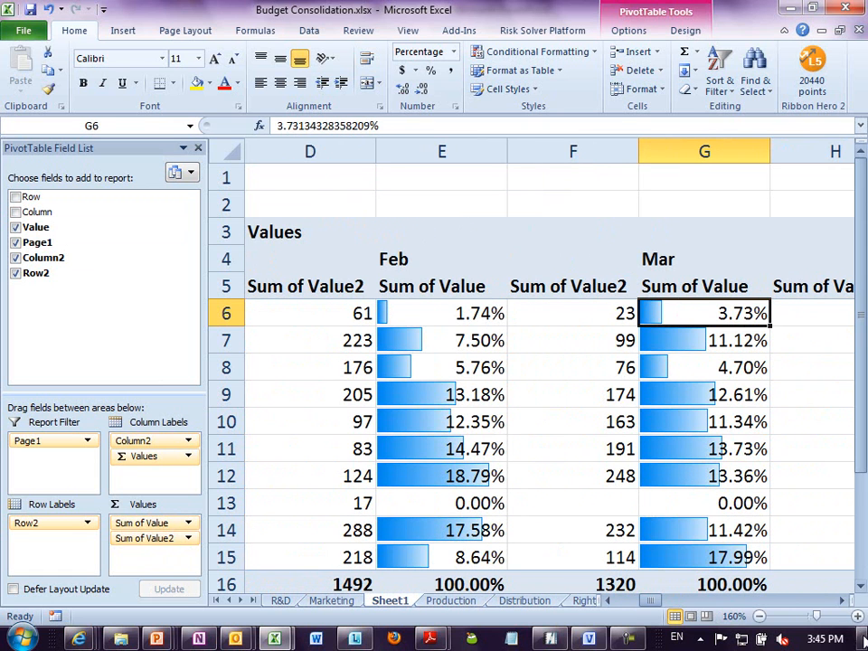
click(862, 587)
click(861, 588)
click(861, 587)
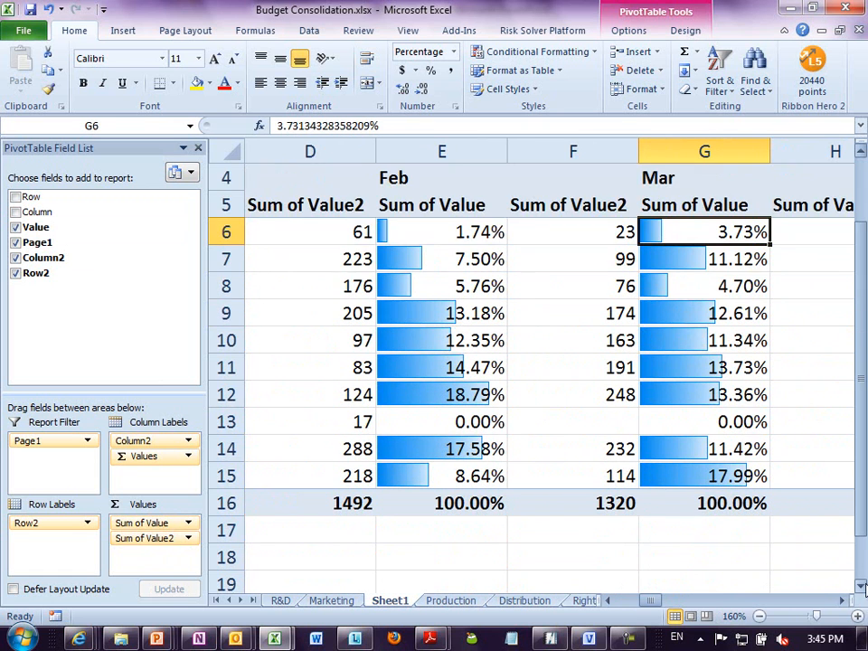
drag(626, 444, 625, 430)
click(588, 424)
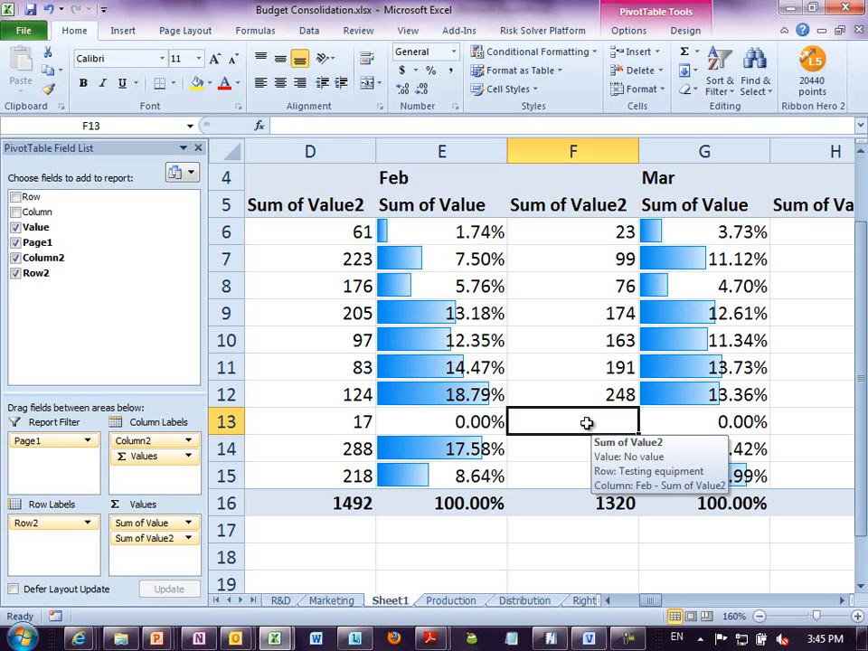
click(530, 390)
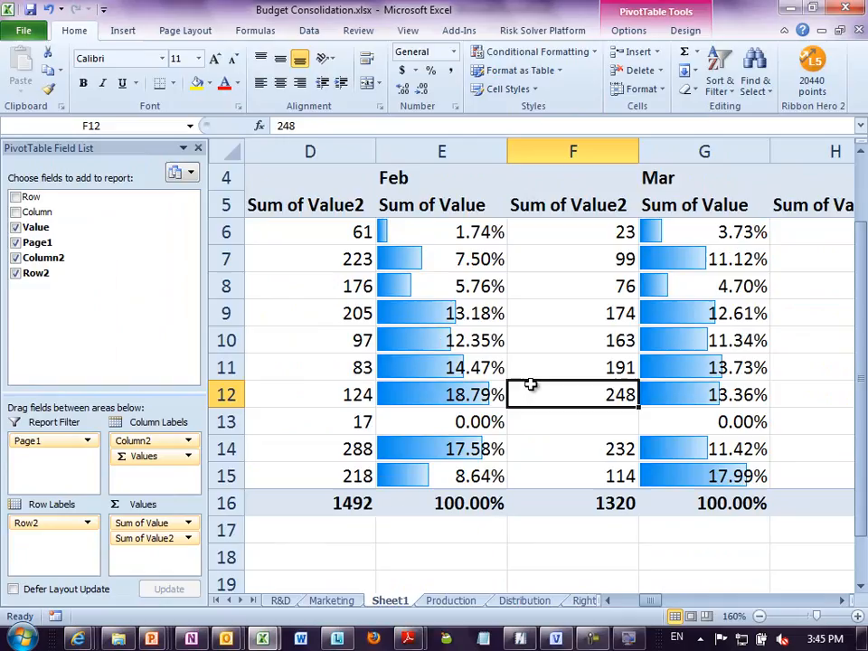
- Close the budget workbook without saving and open the recent workbook Pivot Sales.xlsx
key(alt+f)
key(c)
key(n)
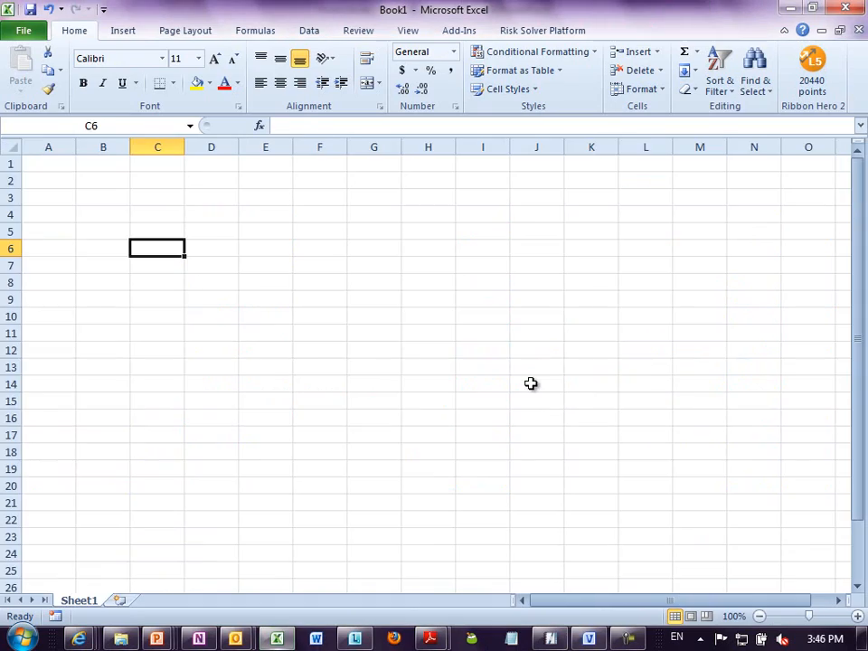
key(alt+f)
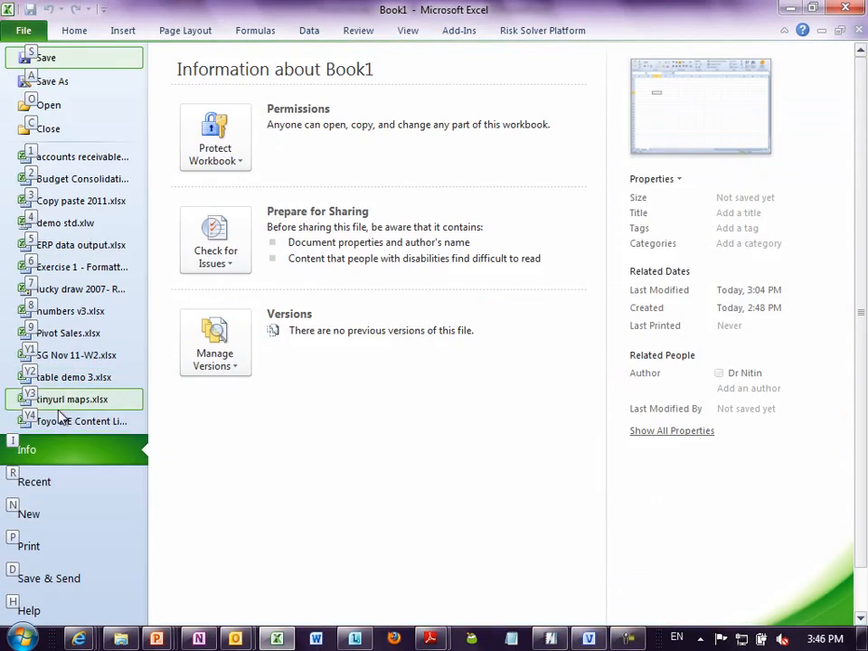
click(67, 332)
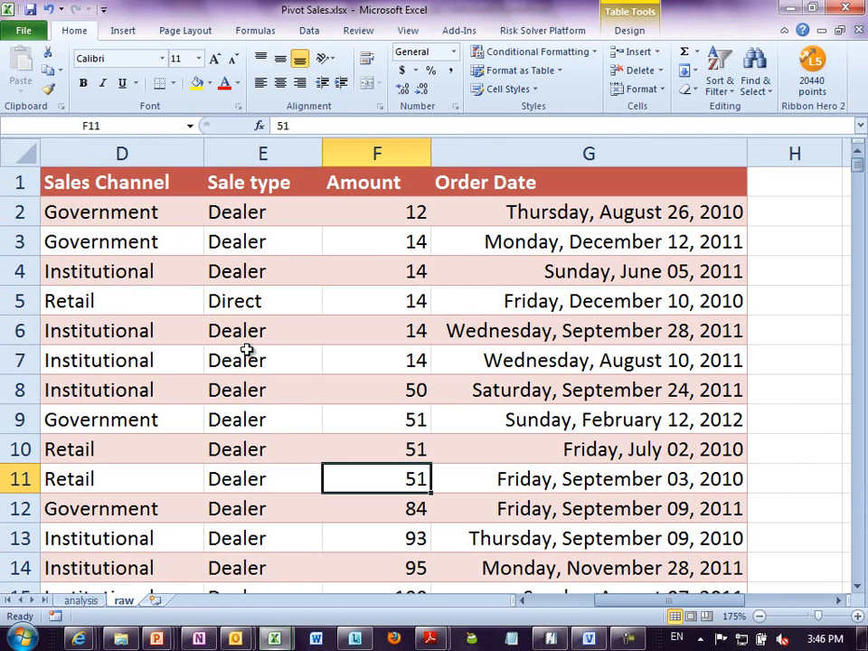
- Examine the raw sales table from its first record down to the last entry in the Amount column
key(ctrl+Home)
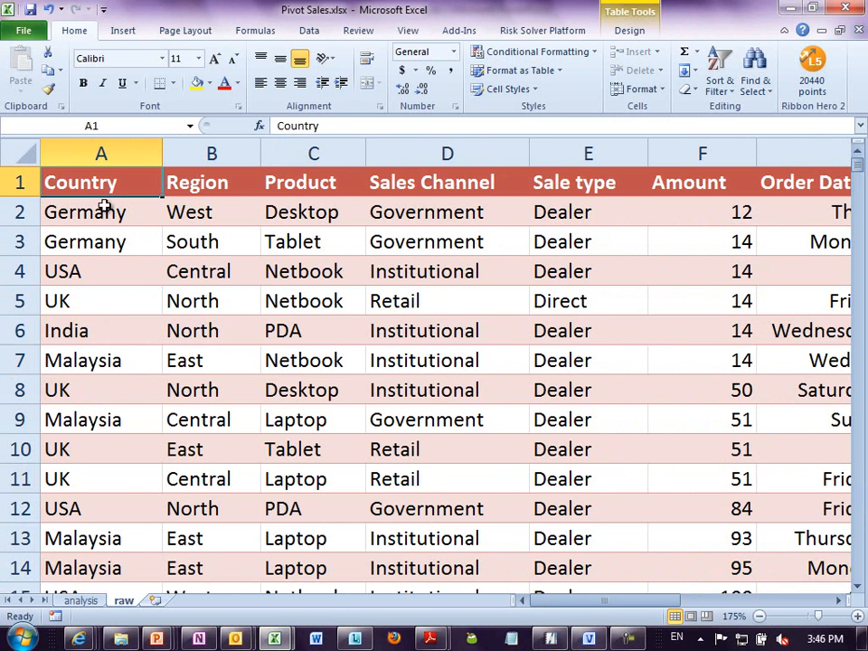
click(661, 222)
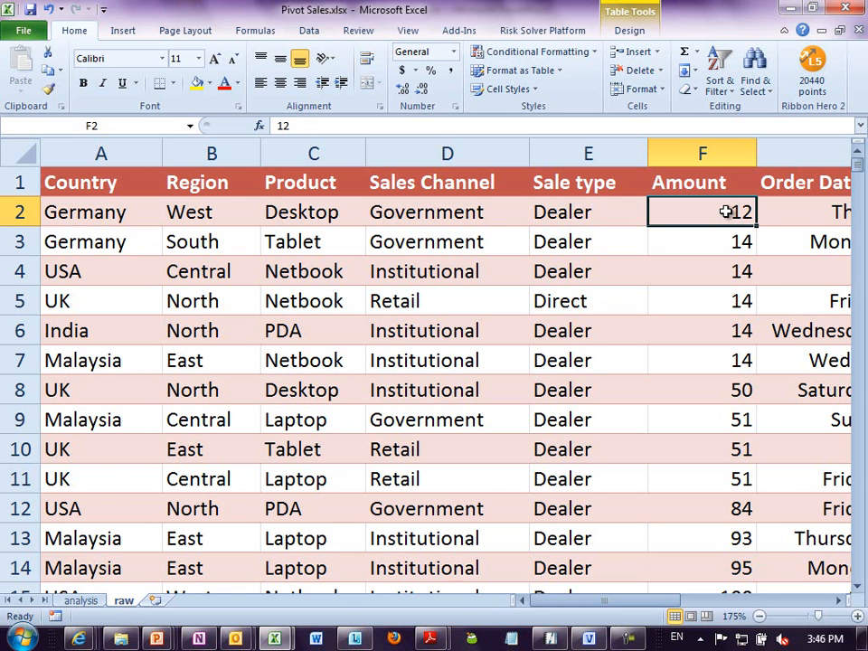
key(End)
key(Down)
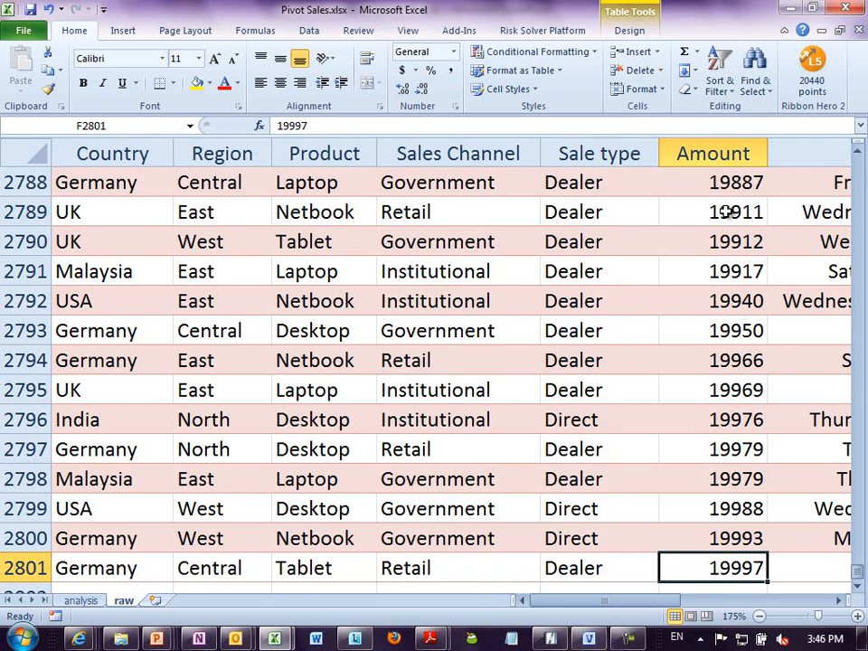
- Create an empty PivotTable on a new sheet from the raw sales table
key(ctrl+Home)
key(alt+d)
key(p)
key(f)
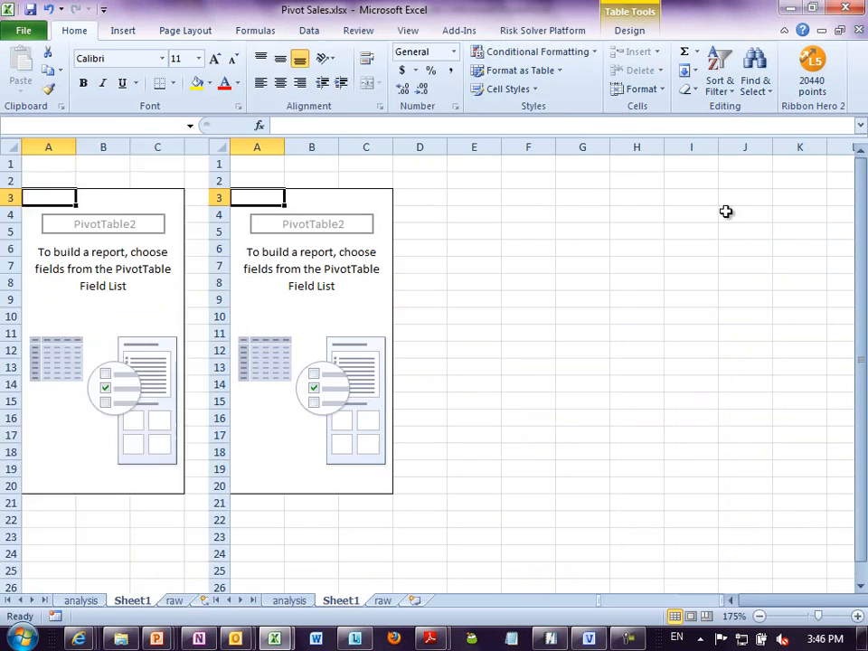
- Add the Amount field to the PivotTable values twice
drag(90, 274, 165, 558)
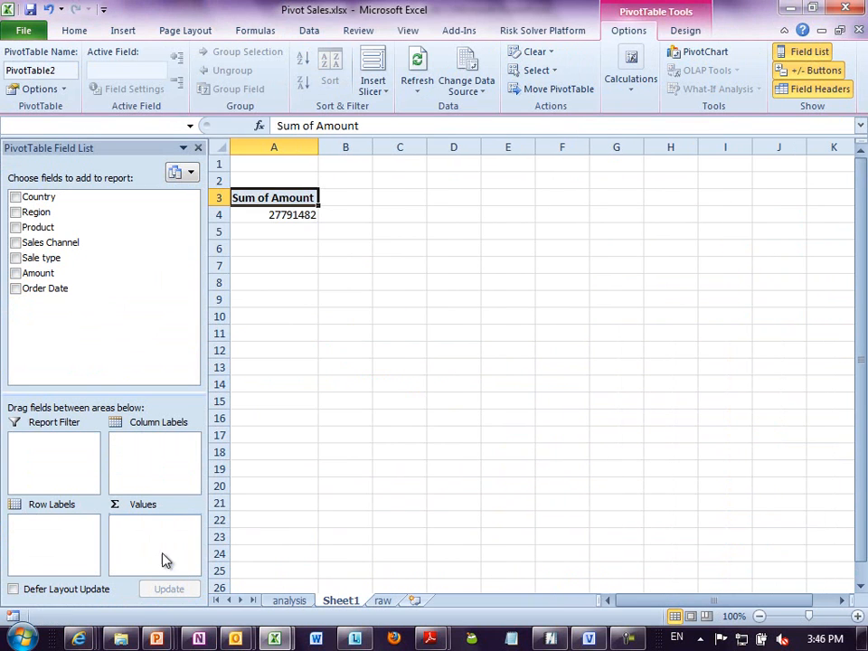
ctrl+scroll(310, 229, up, 3)
drag(162, 274, 163, 547)
- Summarize the first Amount value field by Count, keeping the second one as a sum
right_click(300, 200)
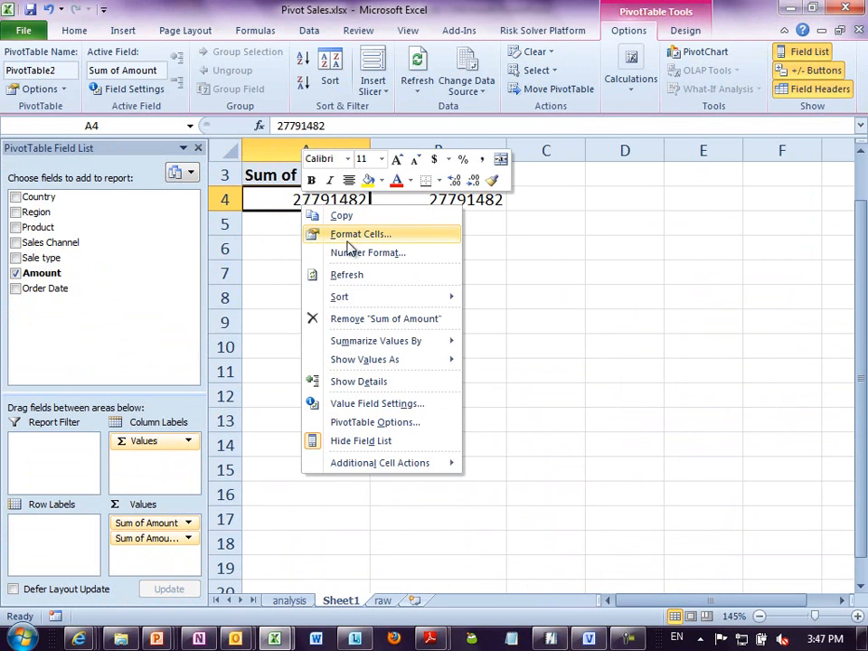
mouse_move(395, 343)
click(507, 365)
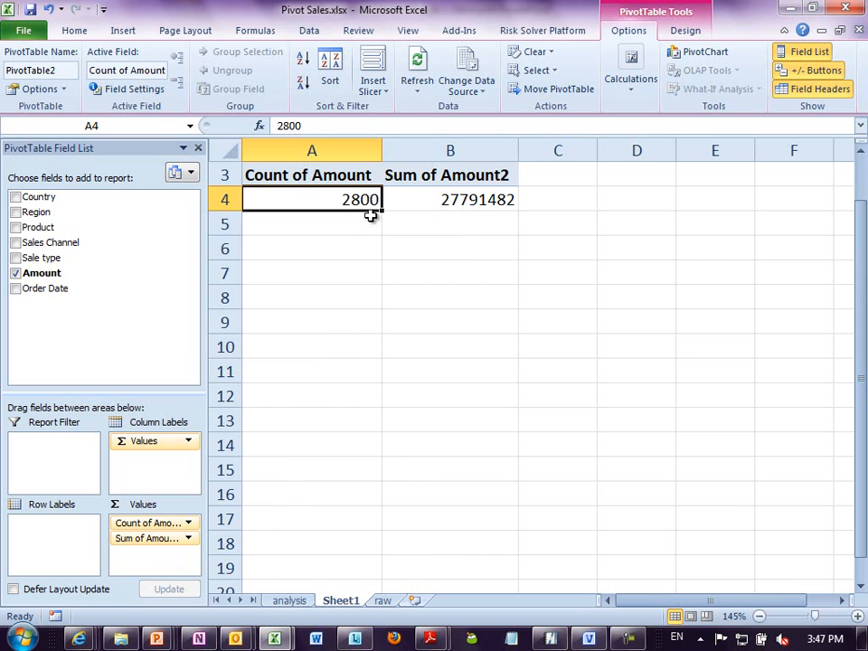
click(447, 204)
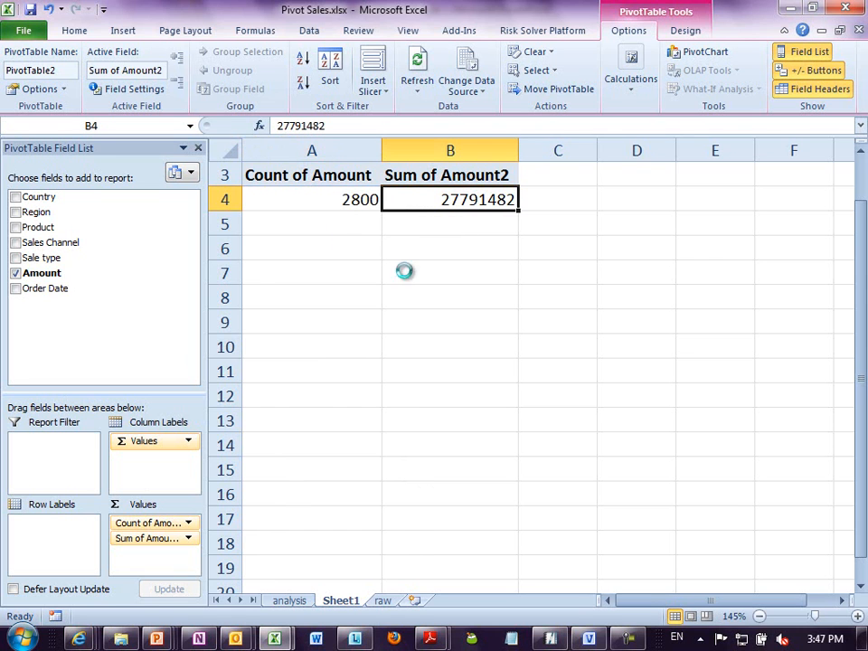
ctrl+scroll(403, 268, up, 3)
scroll(407, 268, up, 1)
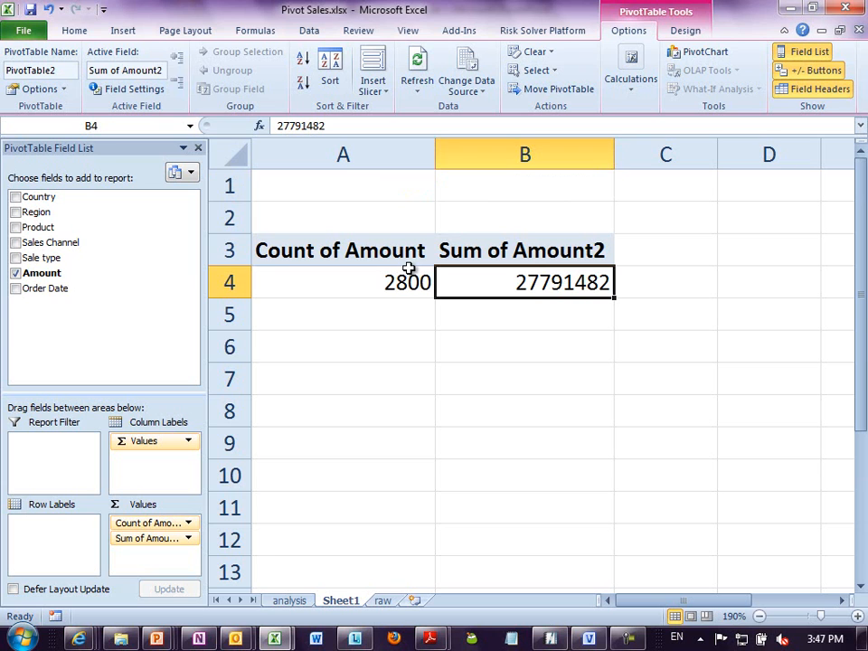
click(398, 277)
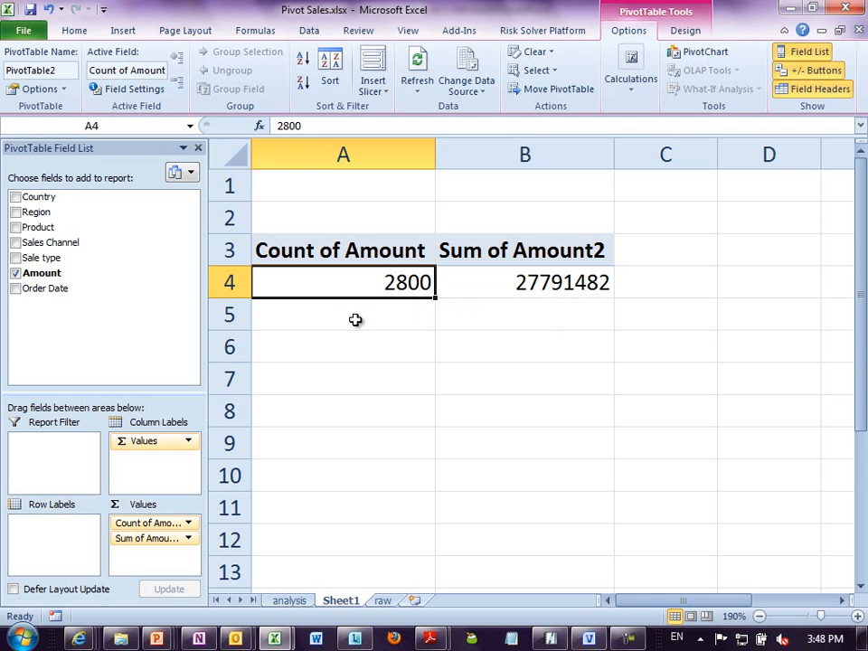
- Look through the Sale type column of the records on the raw sheet
click(382, 601)
click(581, 217)
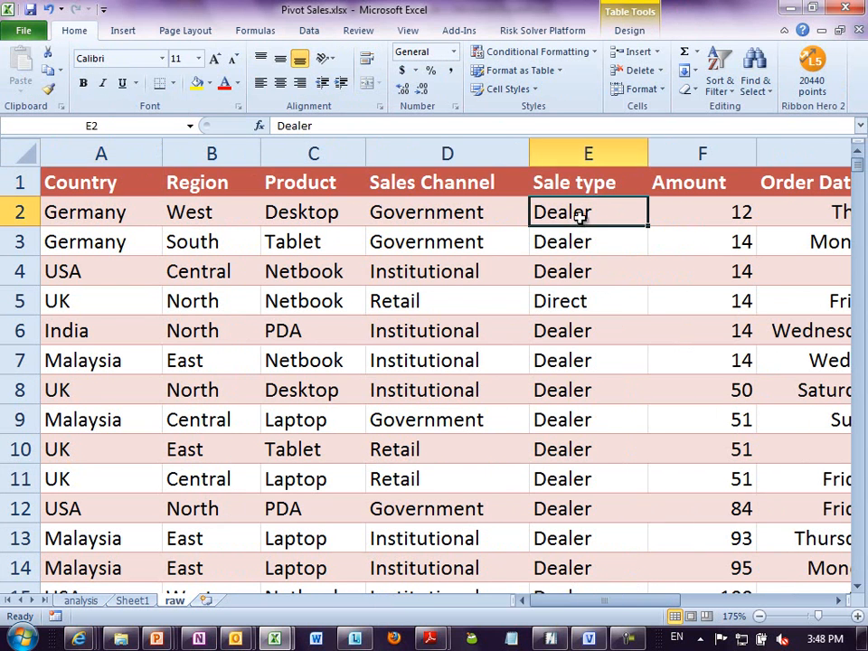
scroll(568, 432, down, 18)
scroll(569, 431, down, 20)
scroll(569, 431, up, 20)
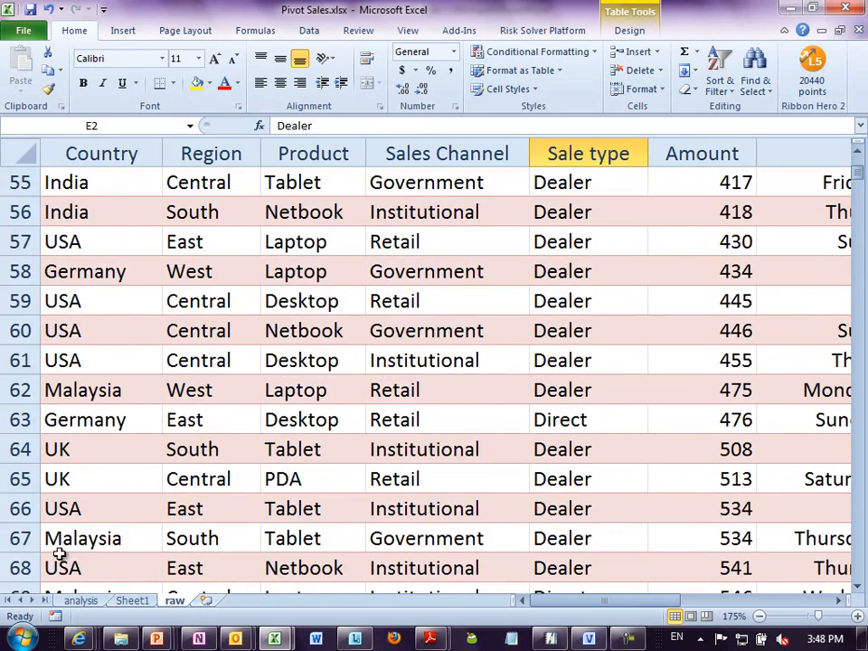
- On Sheet1, try breaking down the count and sum of Amount by Sale type in rows, and remove the field again
click(129, 602)
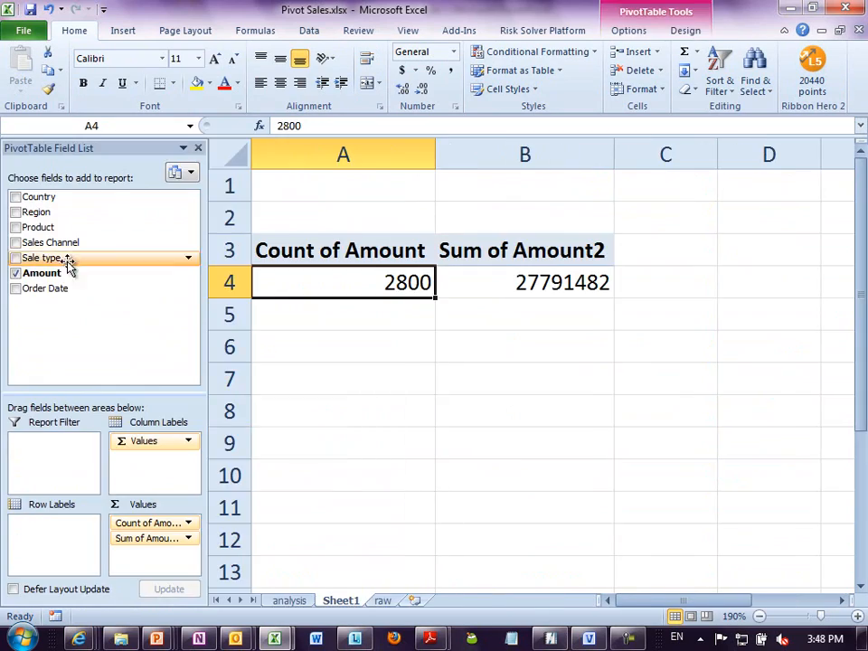
drag(50, 244, 63, 540)
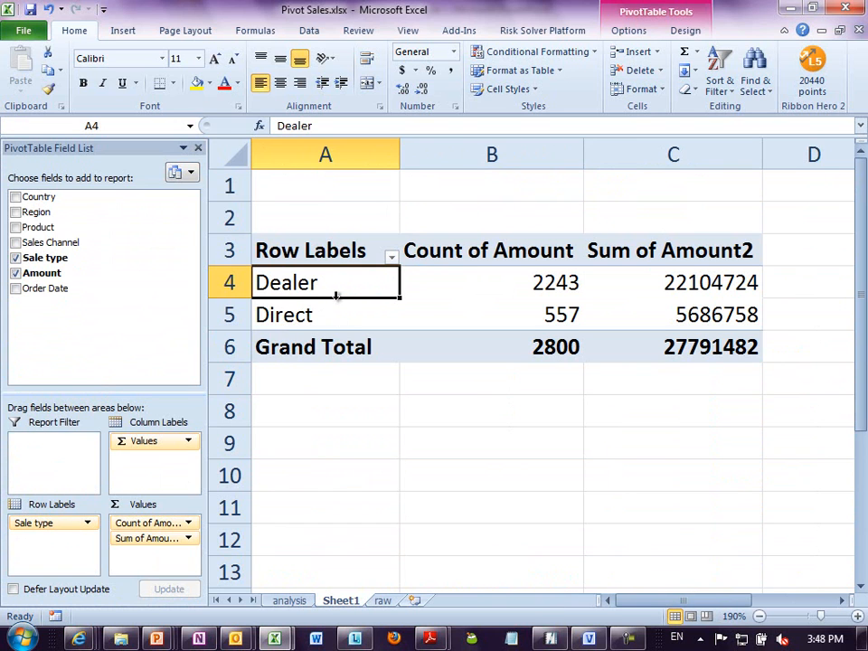
drag(19, 522, 49, 327)
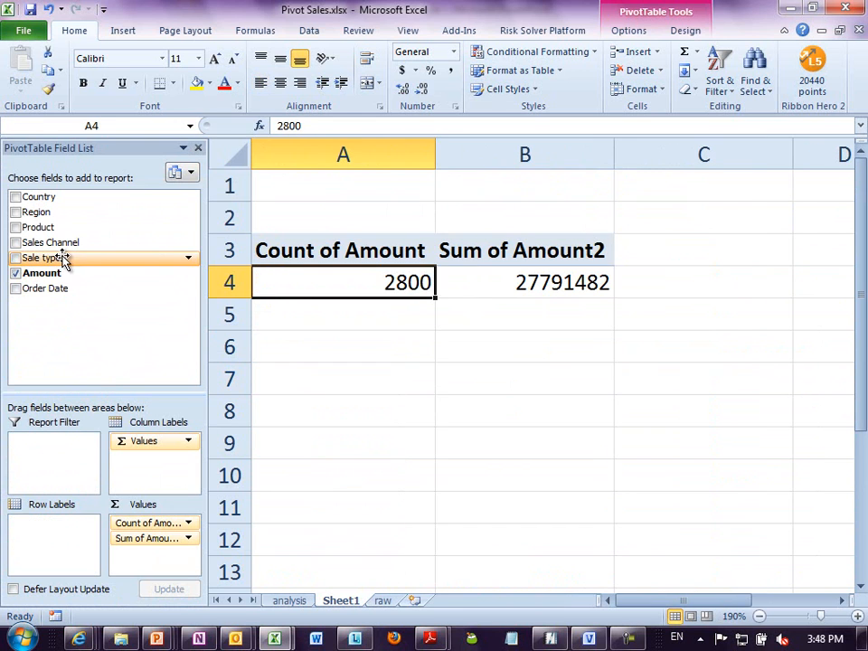
- Add the Amount field to the PivotTable rows and check the count and sum for the amount 14
drag(56, 271, 69, 539)
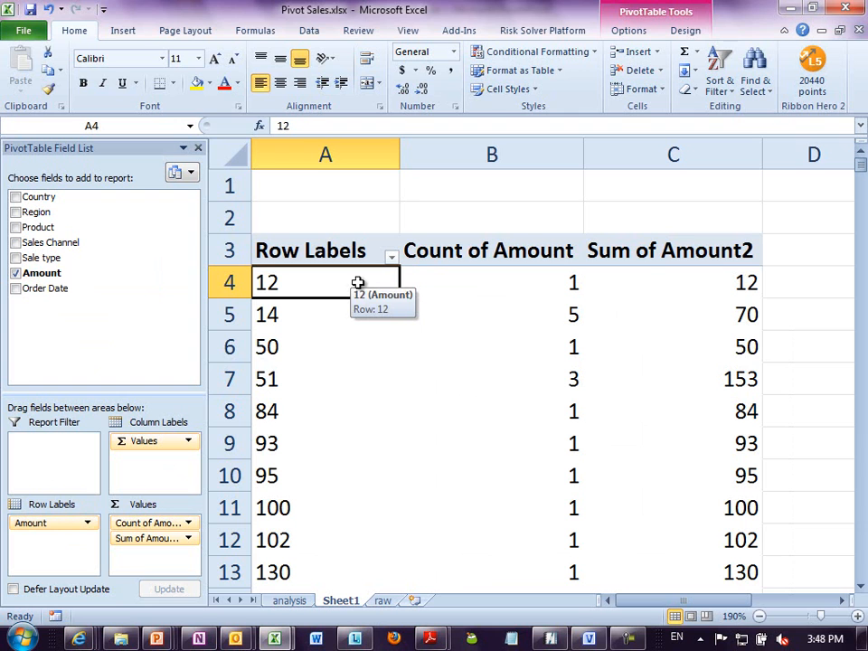
click(294, 318)
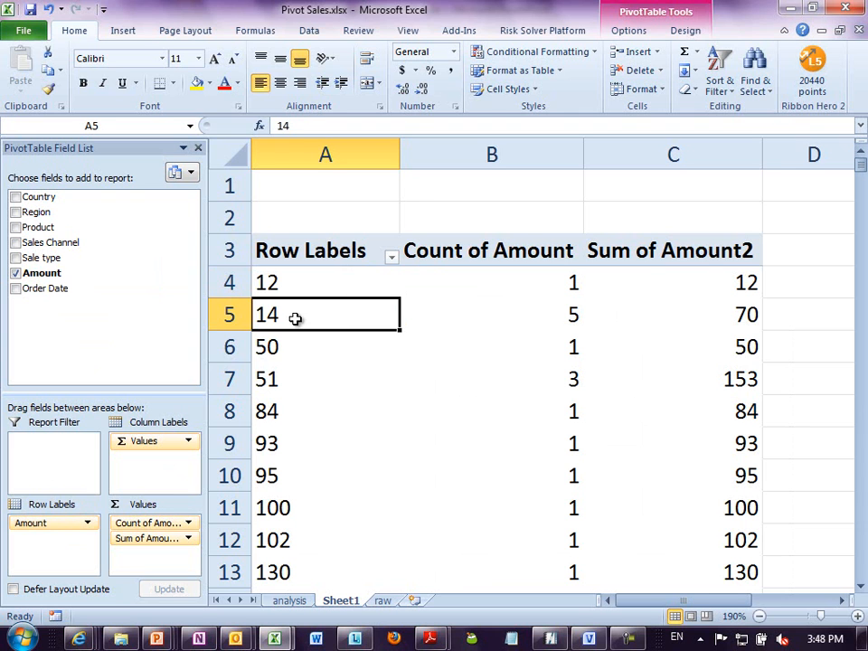
click(524, 314)
click(710, 315)
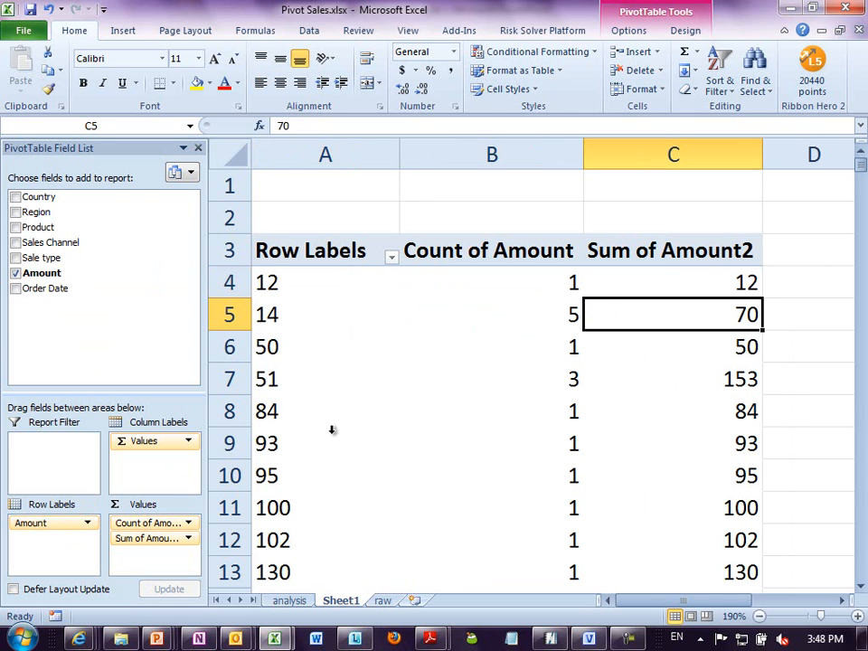
scroll(325, 397, down, 9)
scroll(319, 379, down, 18)
scroll(319, 379, up, 20)
- On the raw sheet, examine the records with amounts 12 and 14 in the Amount column
click(382, 600)
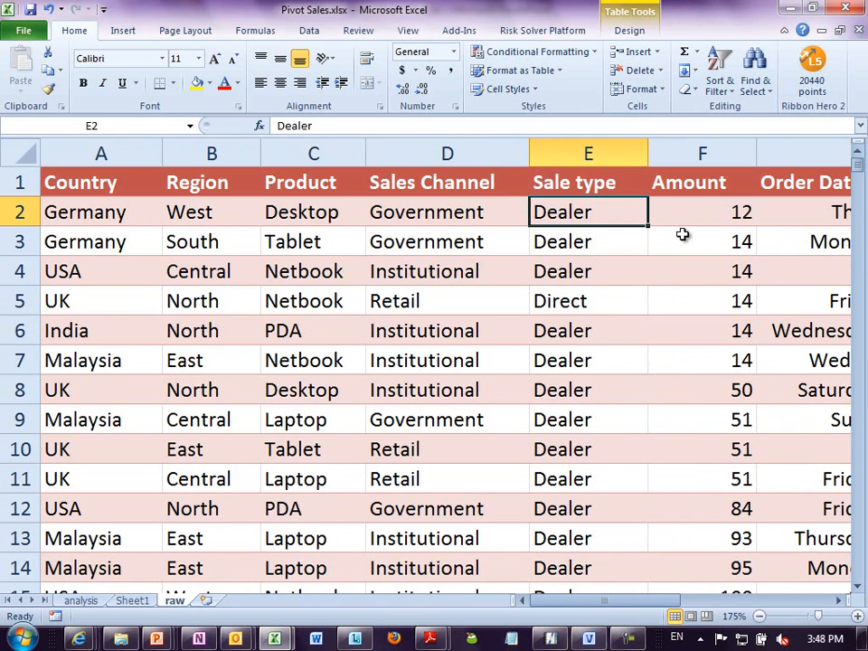
click(700, 217)
drag(714, 244, 713, 358)
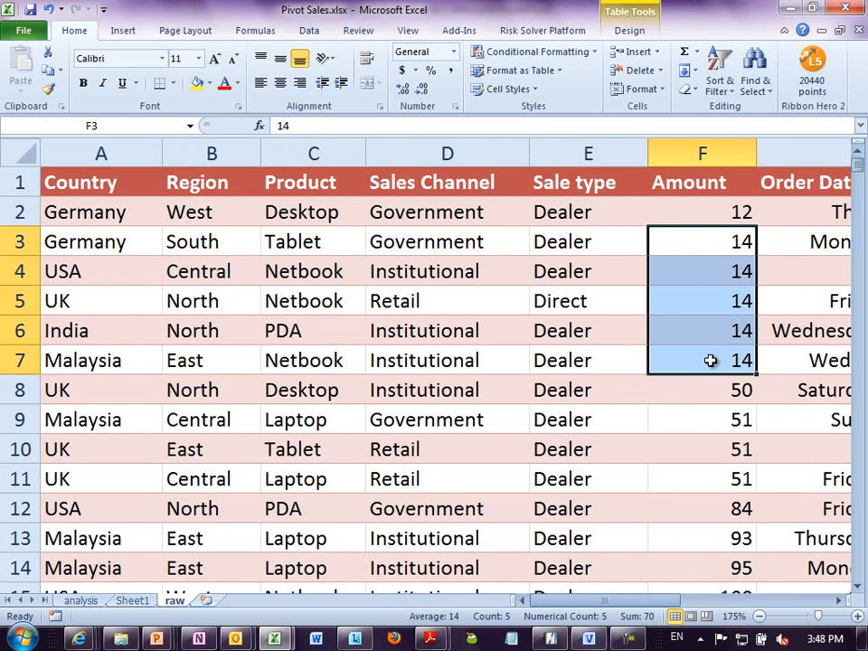
- On Sheet1, look through the PivotTable's list of individual amounts down to the grand total and back
click(129, 601)
click(317, 286)
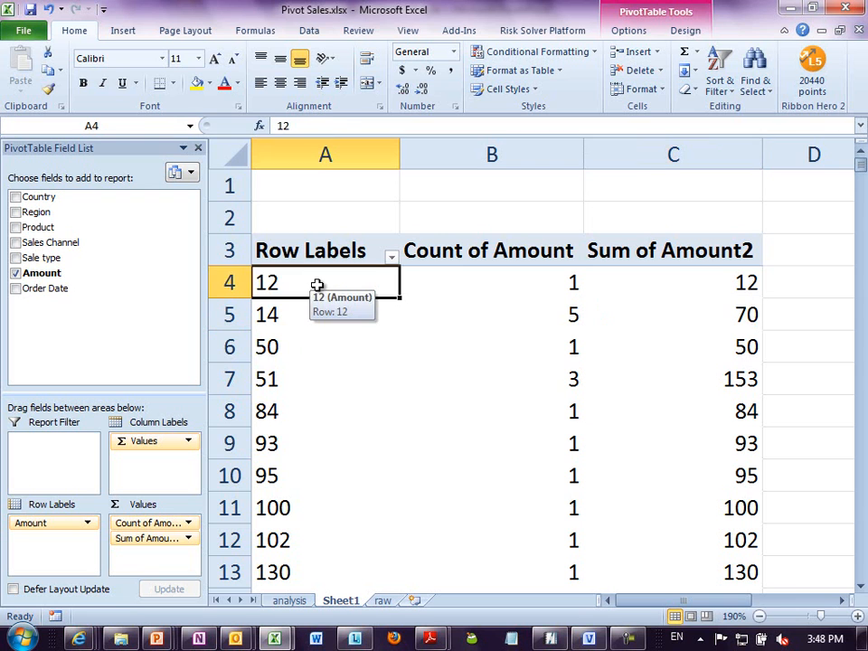
key(End)
key(Down)
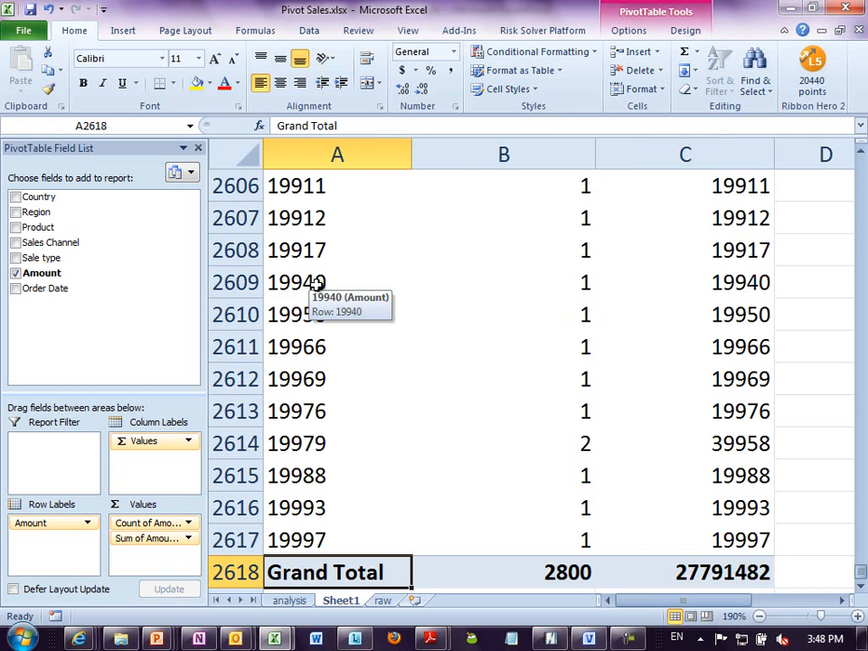
key(ctrl+Home)
key(Down)
key(Down)
key(Down)
key(Down)
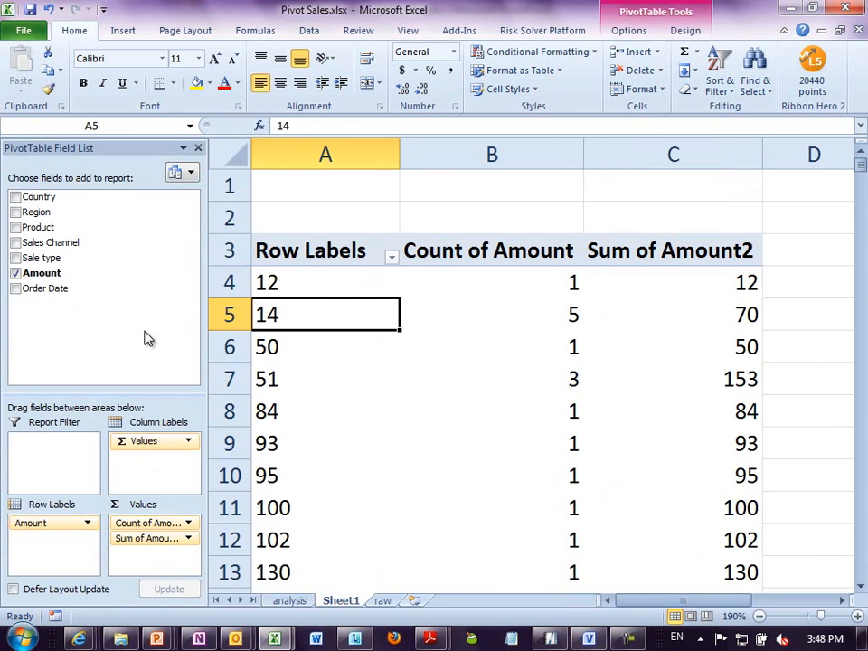
drag(337, 281, 342, 573)
click(357, 380)
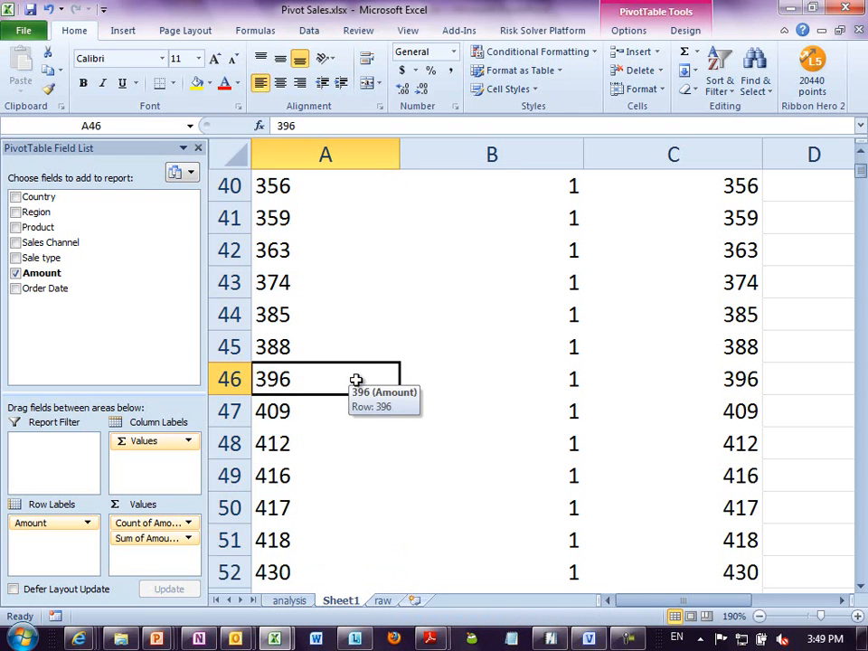
click(308, 220)
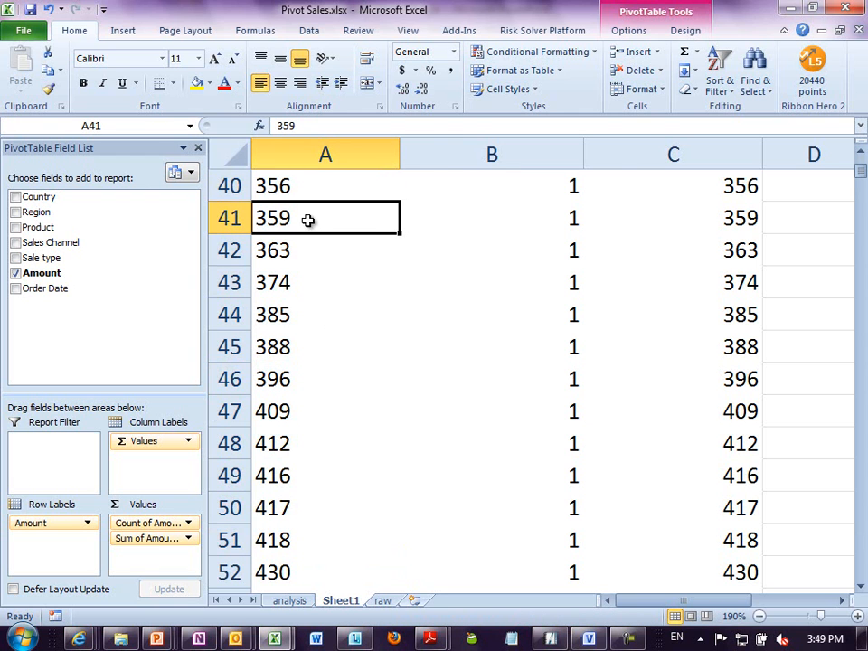
key(ctrl+Home)
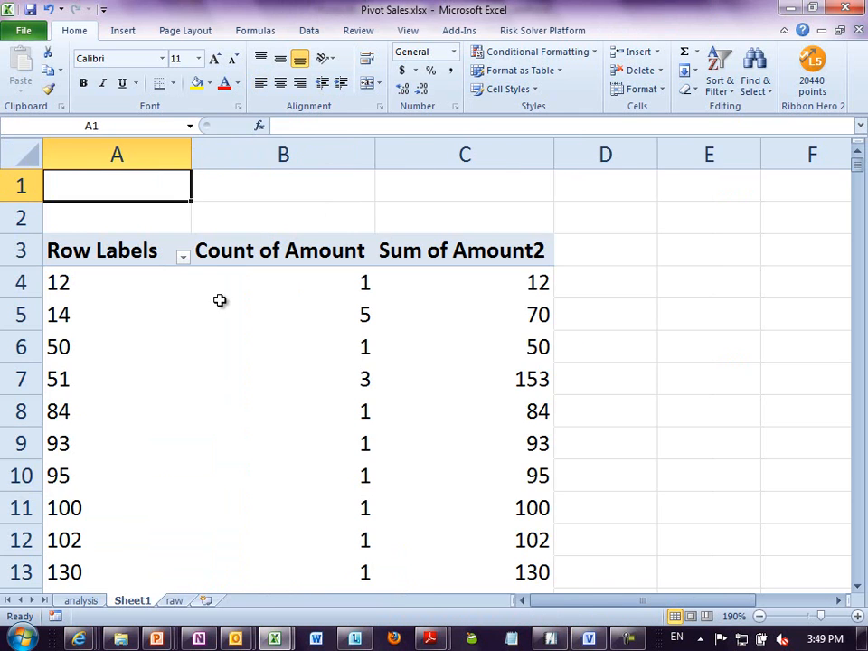
- Group the Amount row labels starting at 1 and ending at 20000, in intervals of 5000
click(151, 291)
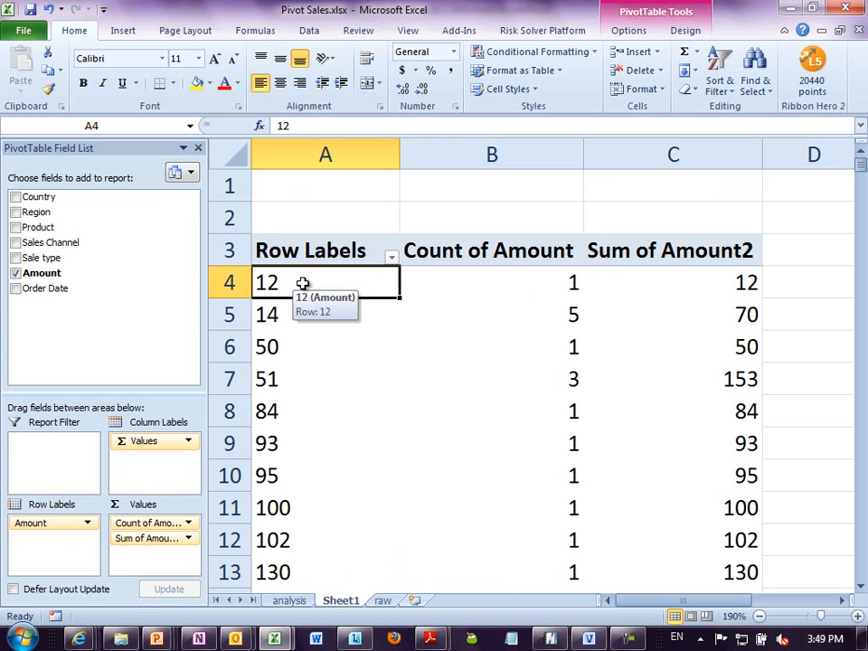
right_click(303, 283)
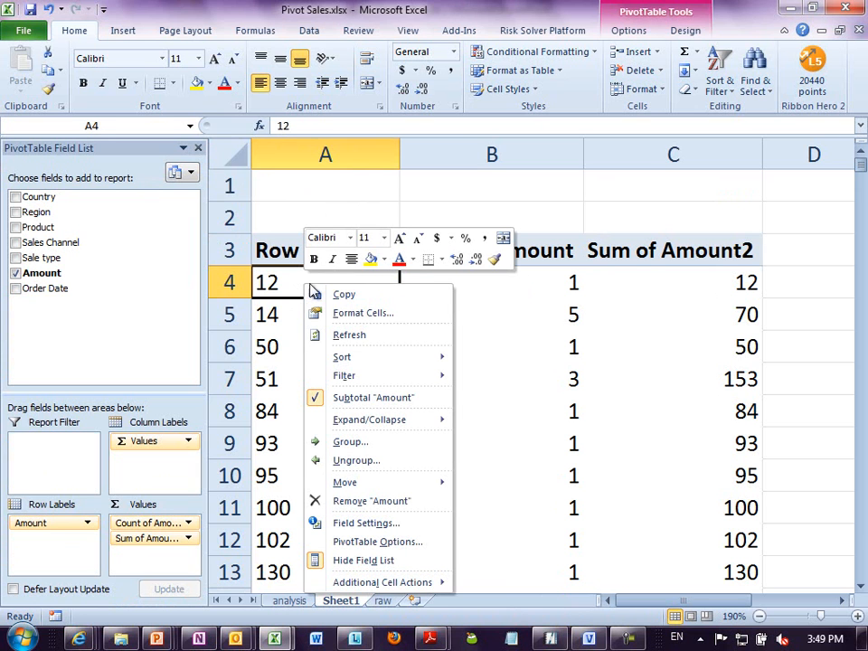
click(376, 443)
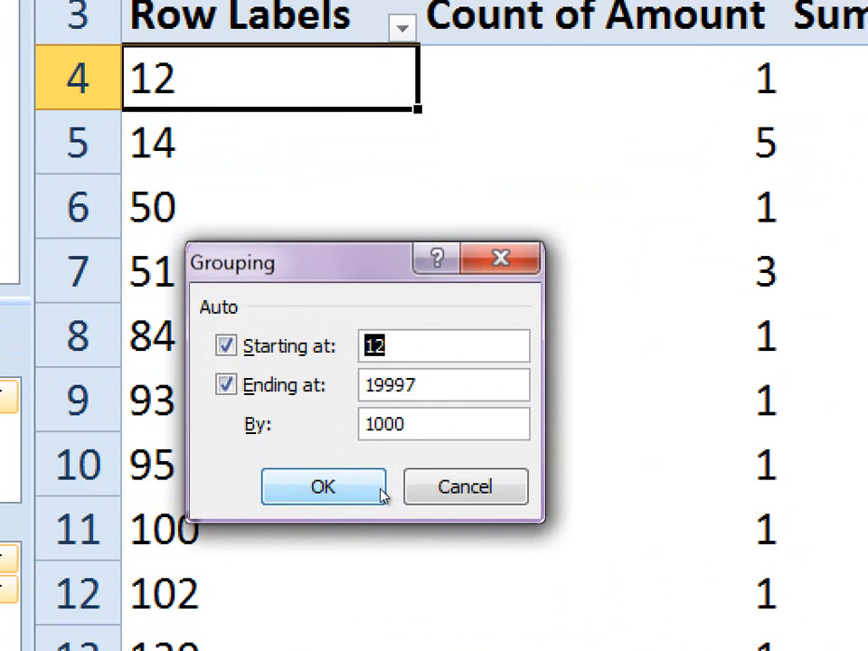
text(1)
key(Tab)
key(Tab)
text(20000)
key(Tab)
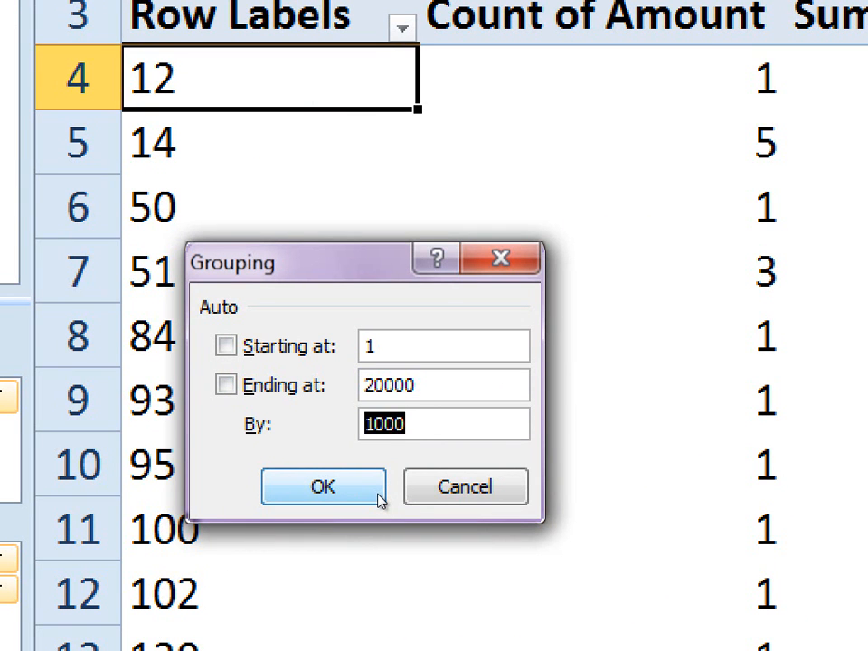
text(5000)
click(379, 496)
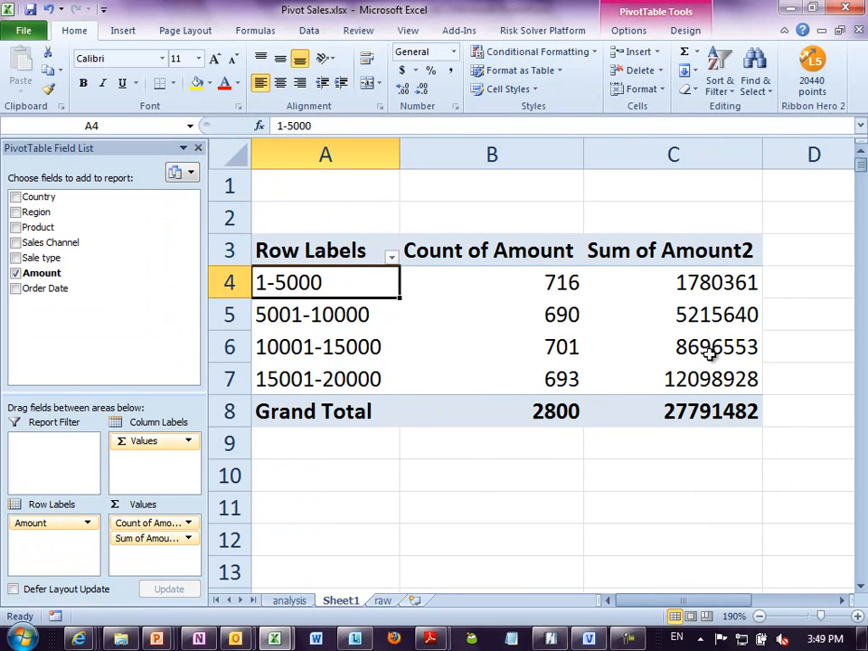
- Show both the count and the sum of Amount as percentages of their column totals
right_click(538, 381)
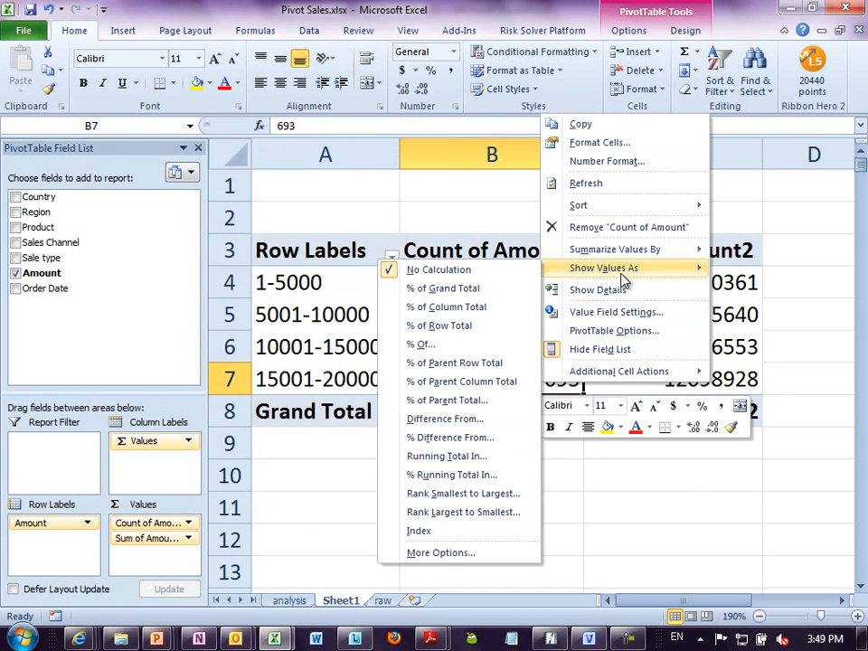
click(504, 306)
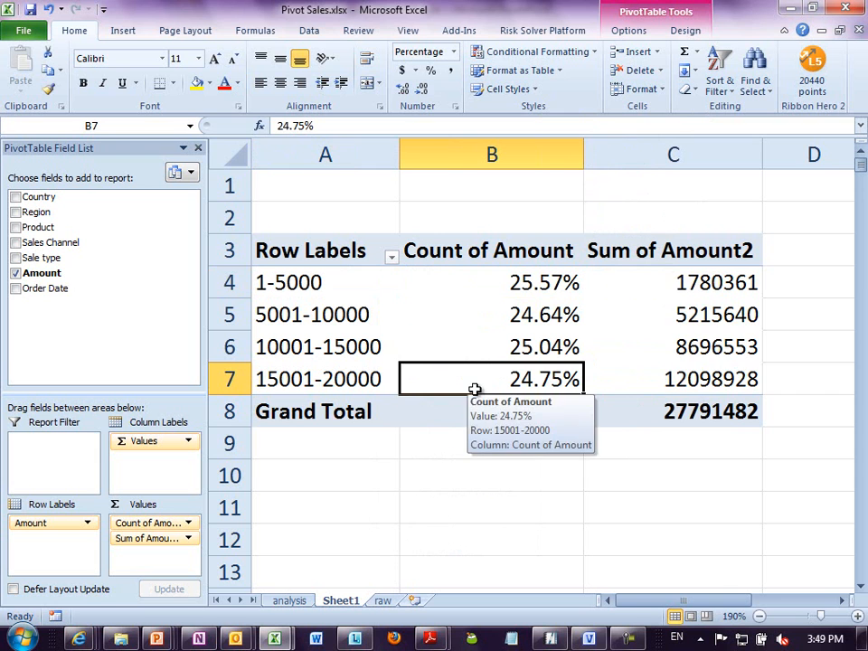
right_click(651, 342)
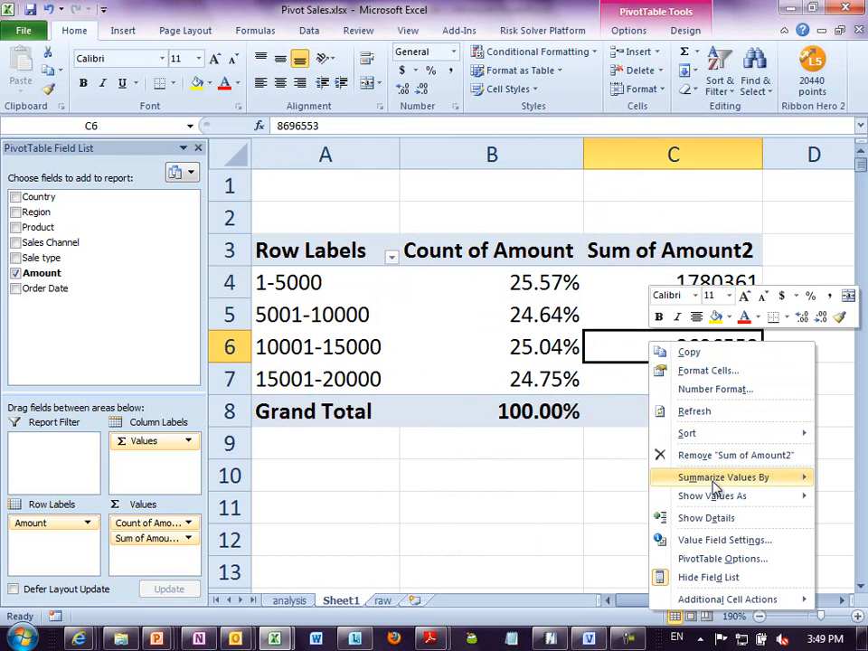
mouse_move(723, 504)
click(542, 363)
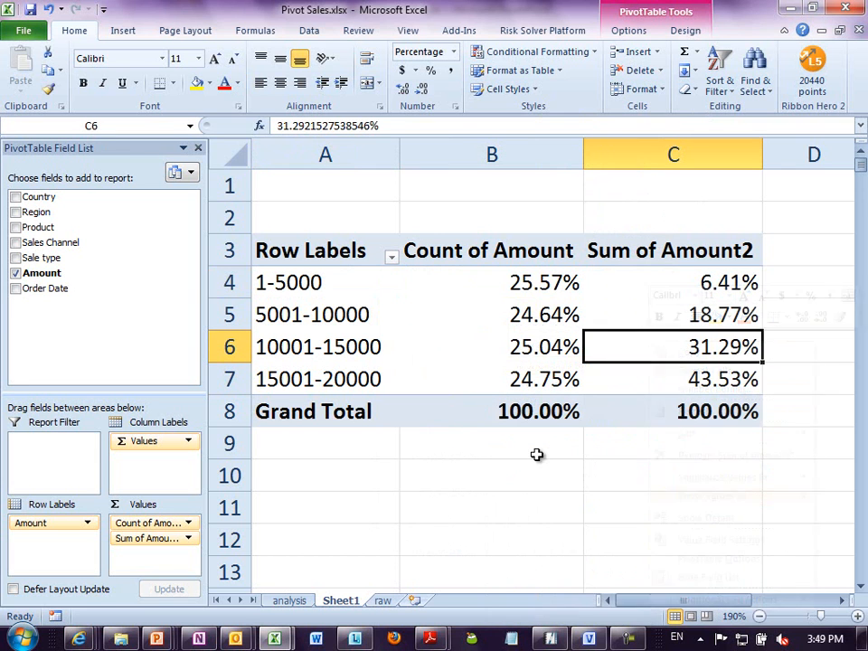
click(517, 416)
- Rename the Count of Amount header to "volume" and the Sum of Amount2 header to "value"
click(300, 283)
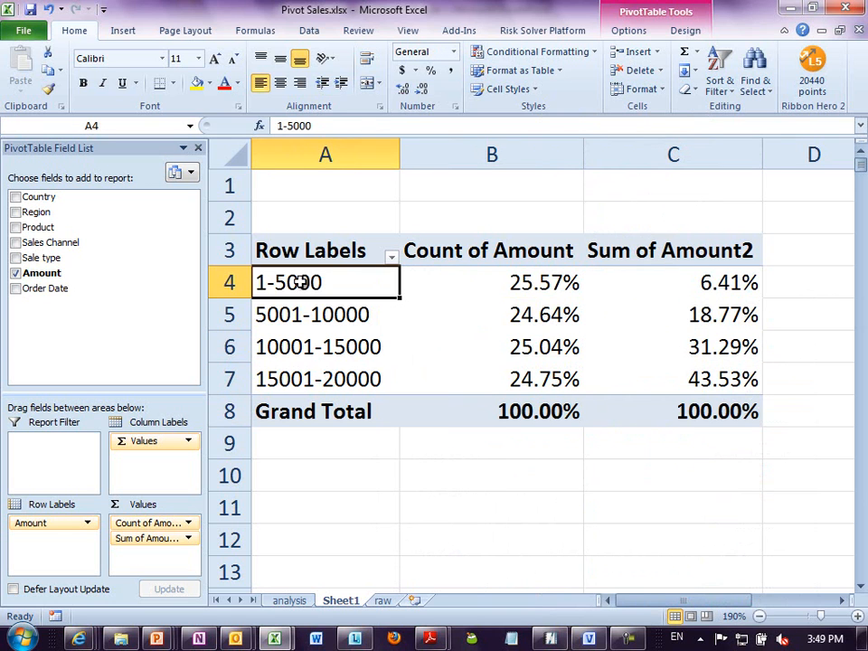
click(539, 283)
click(507, 250)
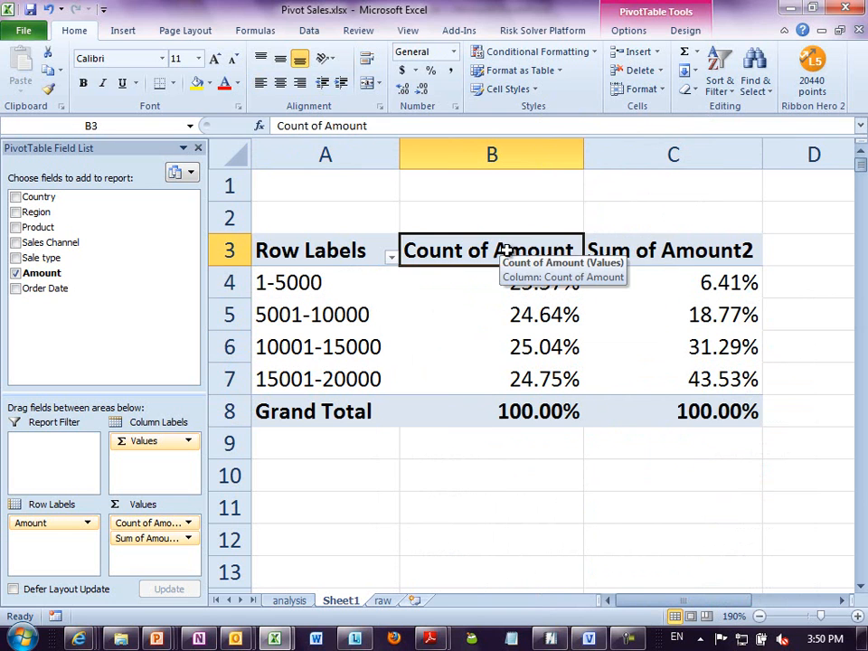
text(volume)
key(Tab)
text(v)
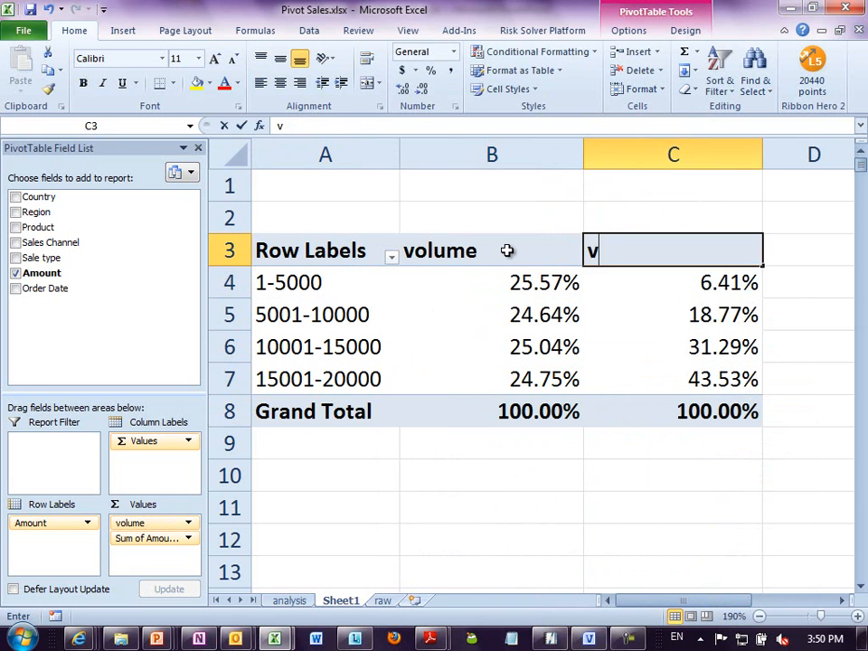
text(llue)
key(Return)
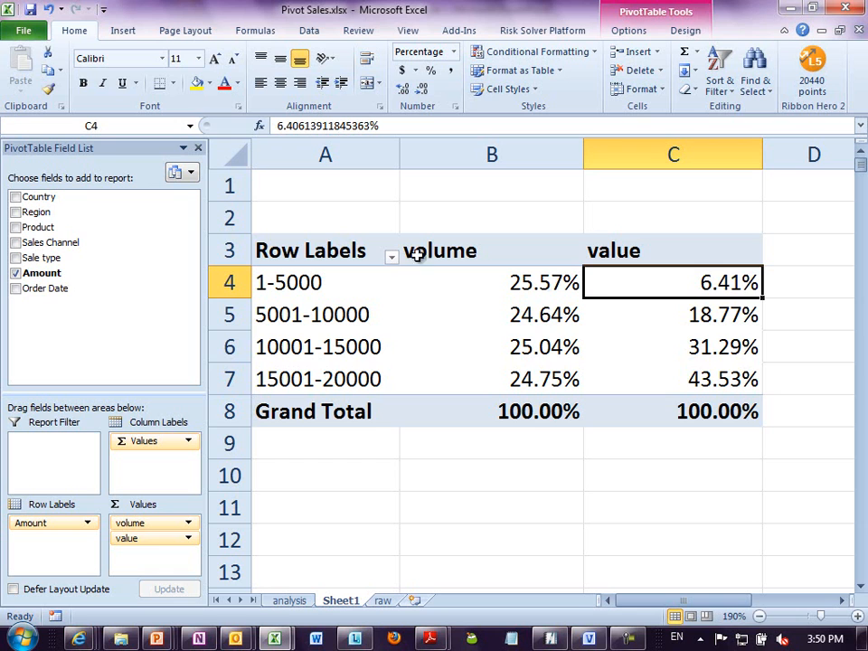
- Compare the volume and value percentages of the 1-5000 and 5001-10000 amount groups
click(511, 285)
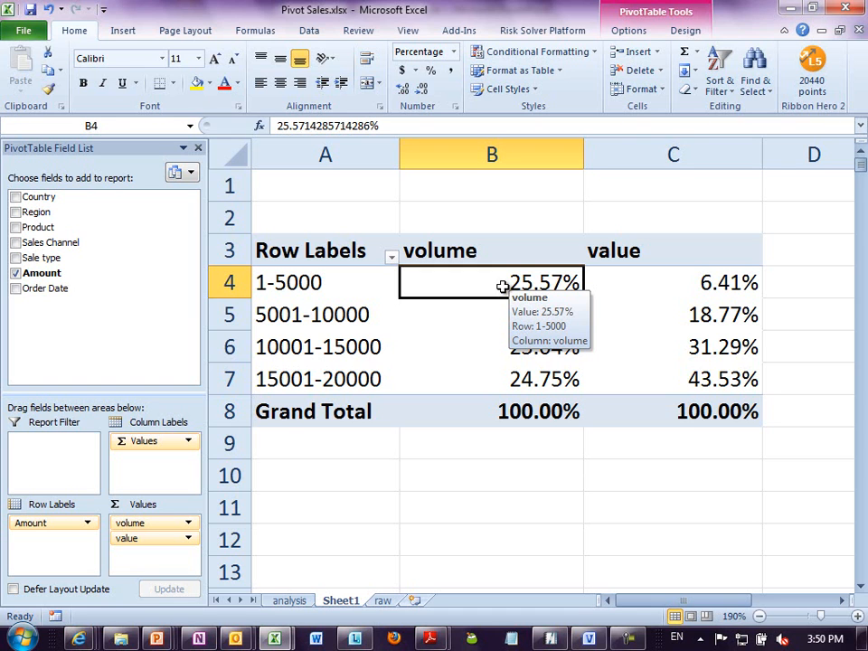
click(711, 287)
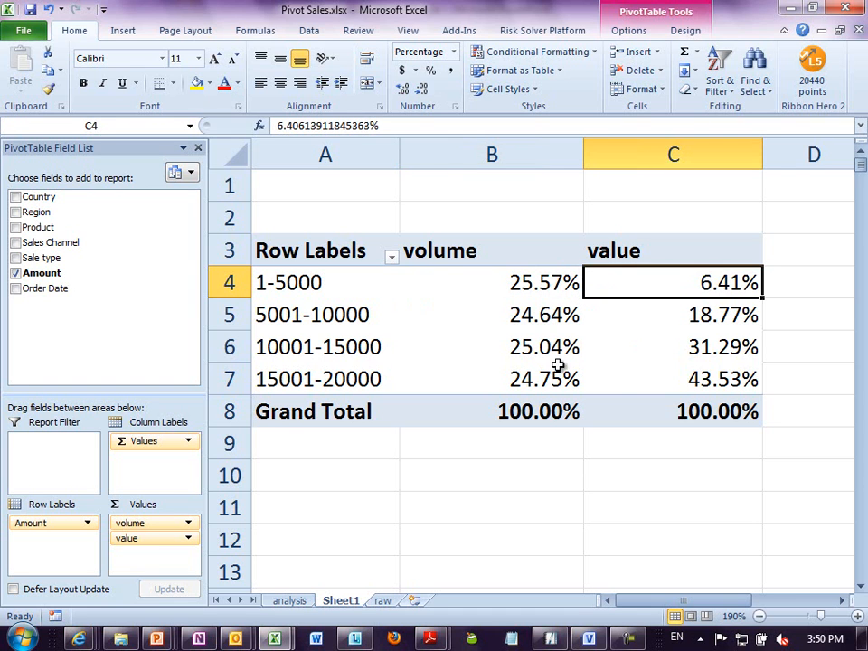
click(535, 286)
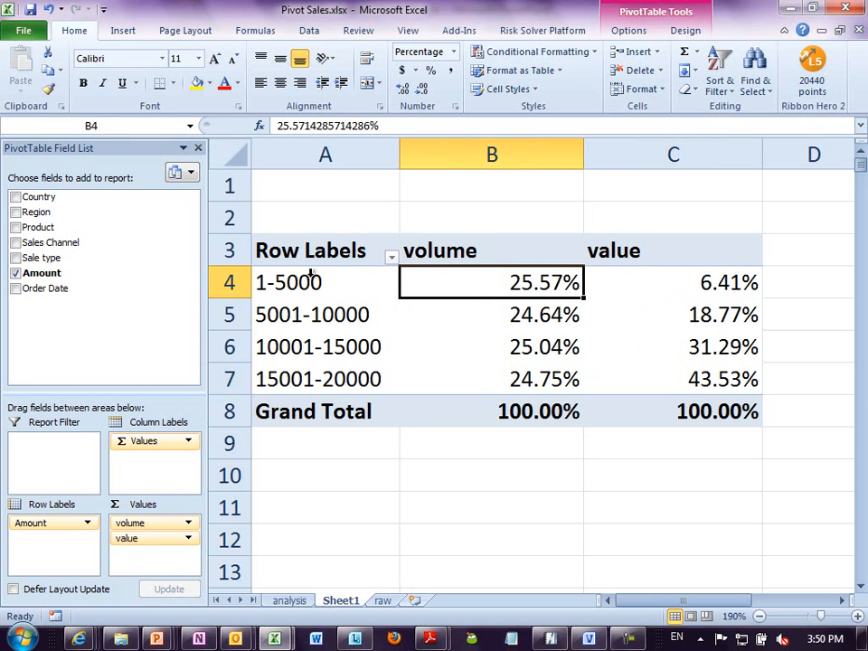
click(323, 326)
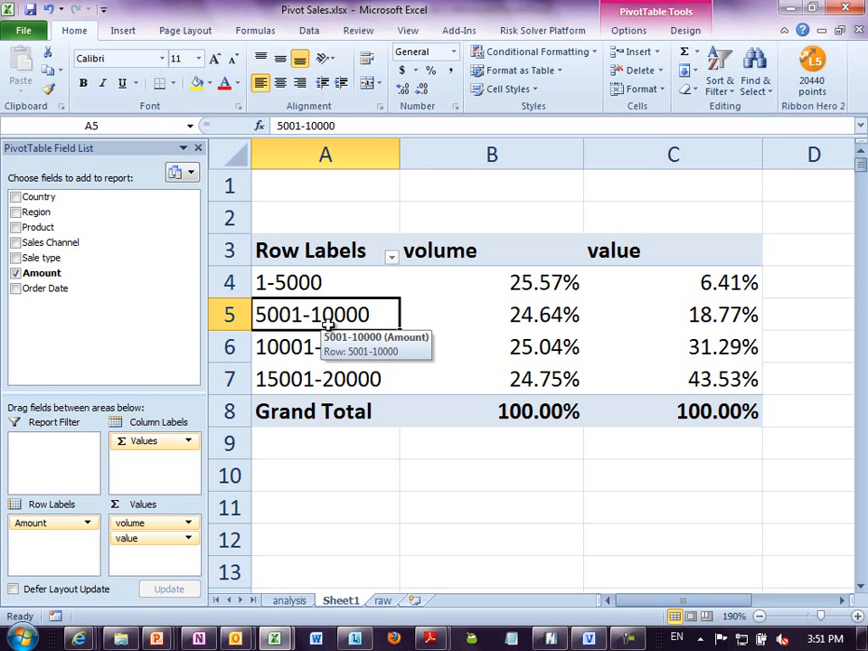
click(344, 282)
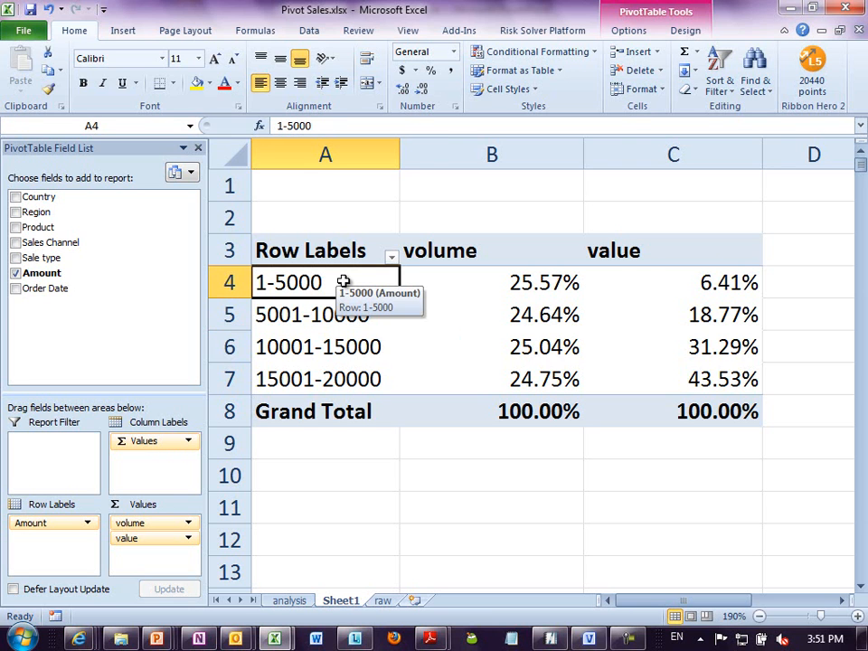
click(384, 195)
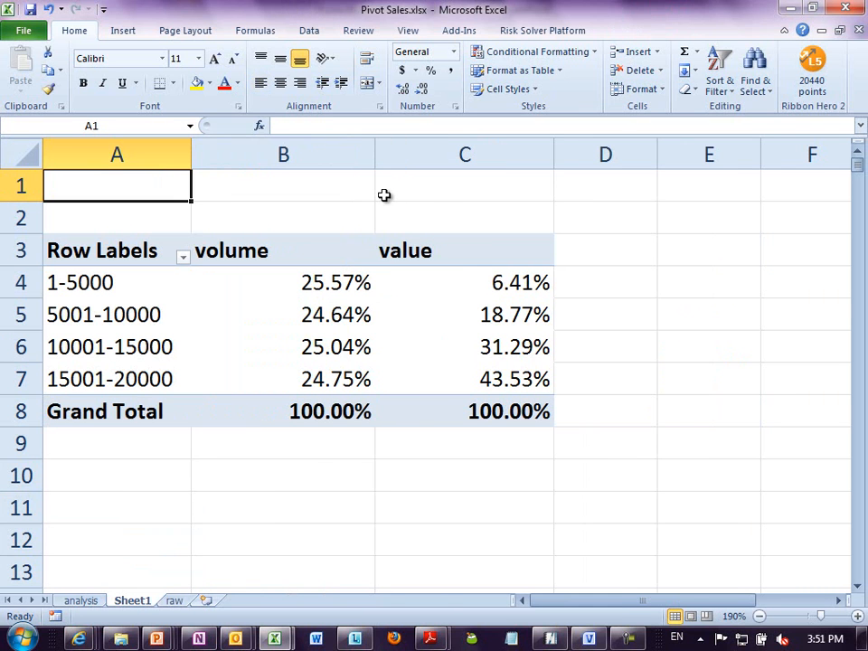
click(368, 323)
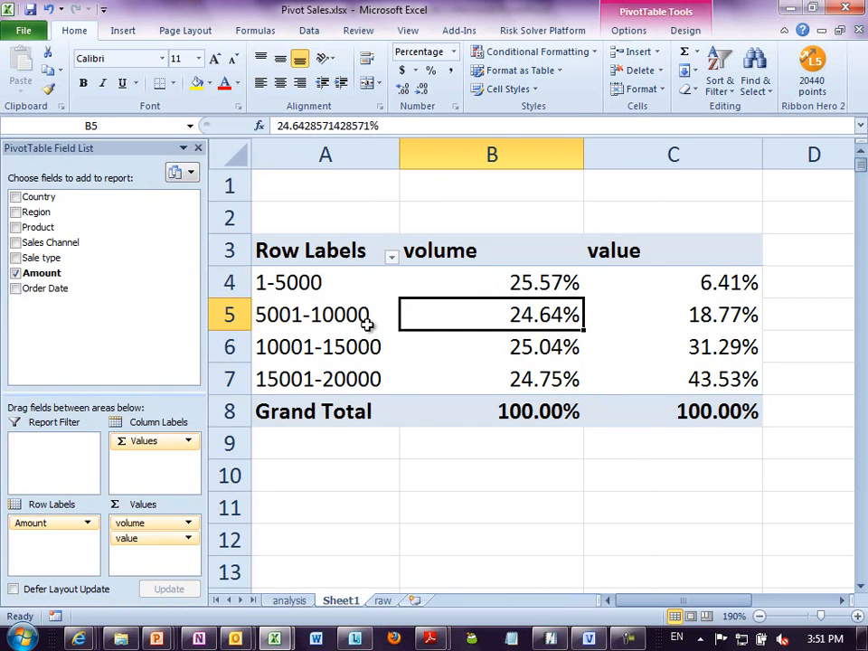
click(361, 323)
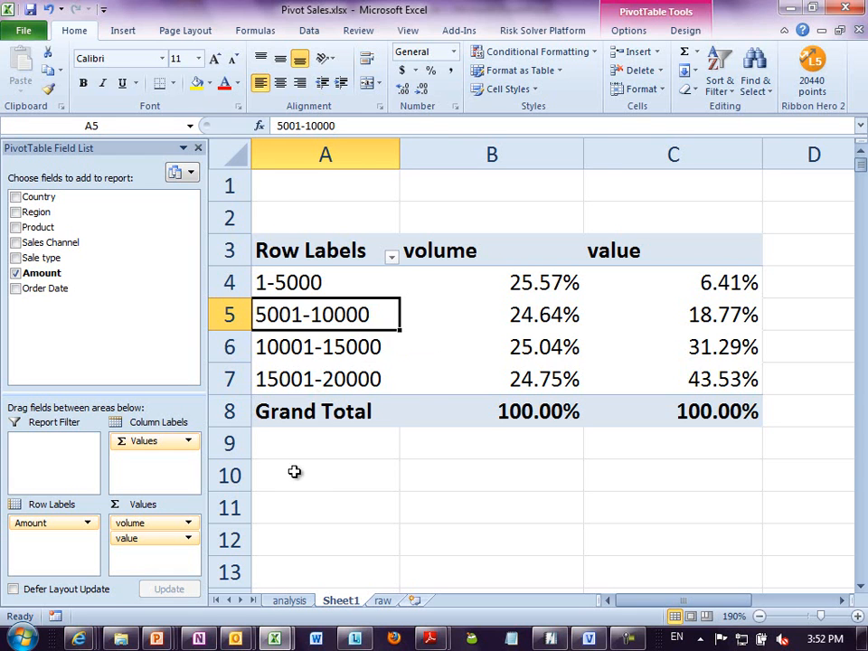
click(298, 502)
- Open the Eventviewer.xlsx workbook from the lab files folder
key(alt+f)
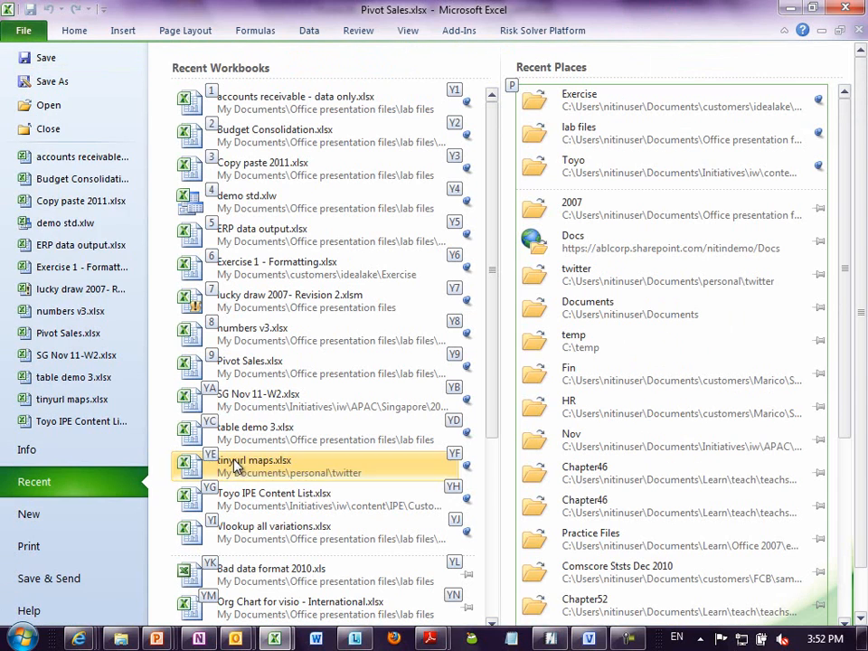
click(78, 108)
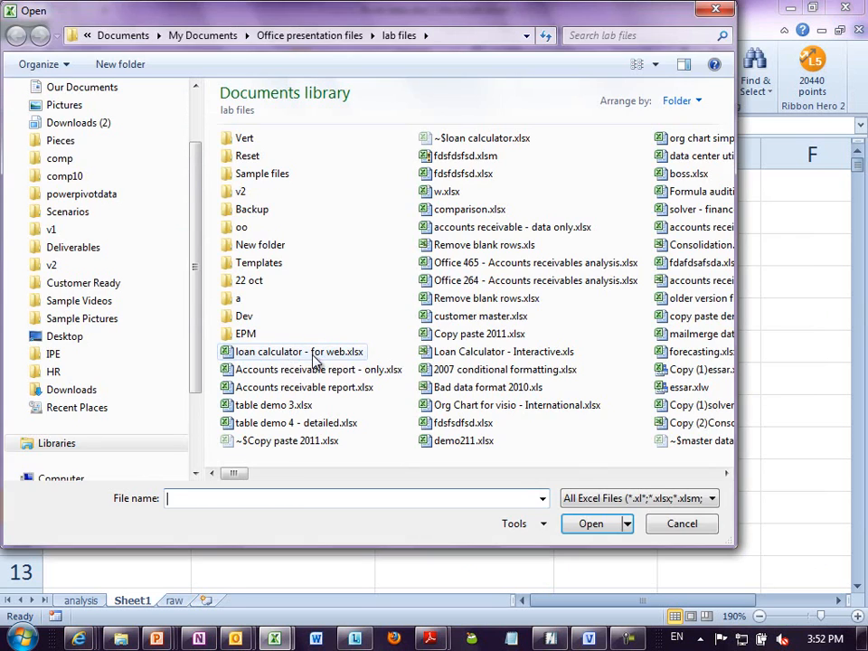
click(308, 352)
text(ev)
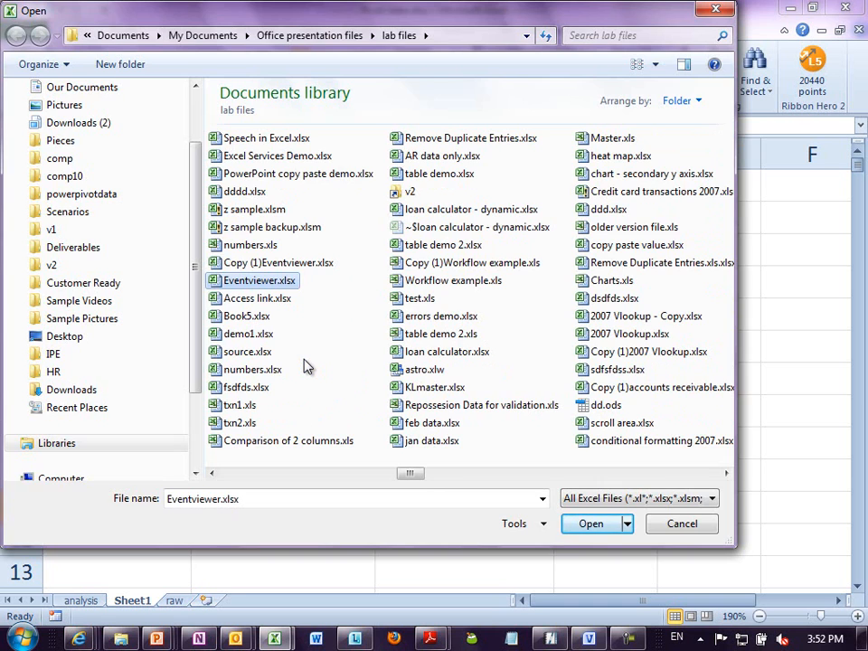
key(Return)
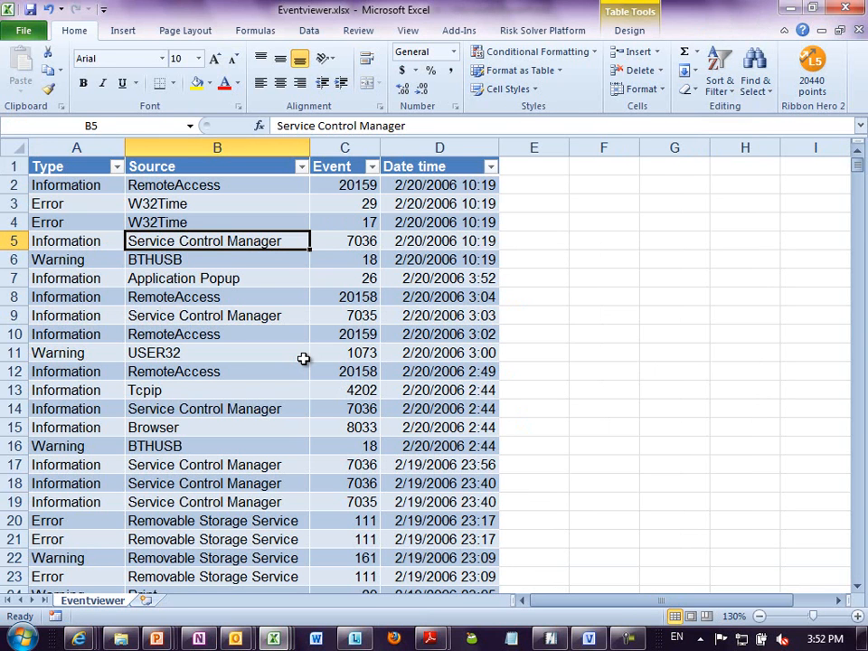
- Go to the last record in the Type column of the event table
key(ctrl+Home)
key(End)
key(Down)
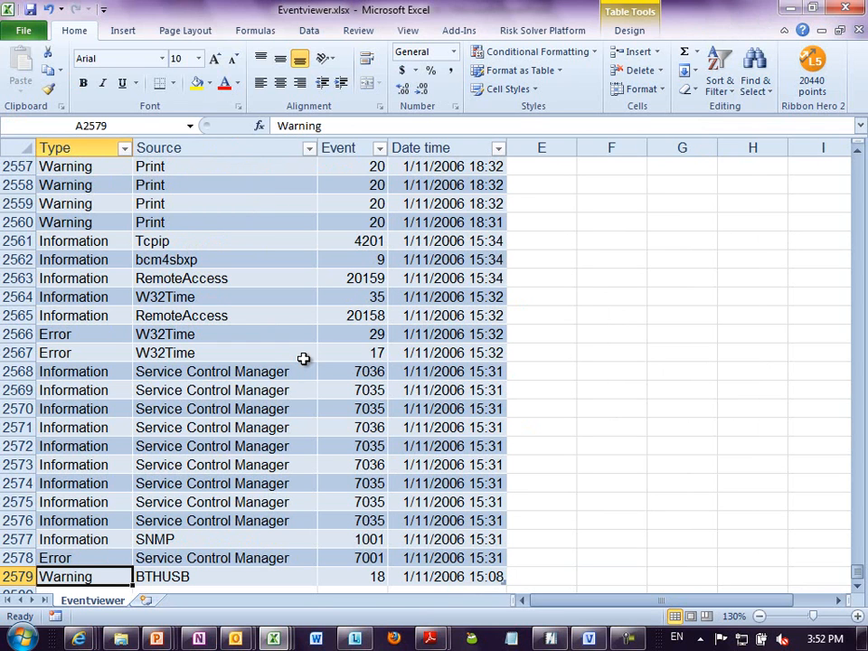
- Create an empty PivotTable on a new sheet from the event table
key(alt+d)
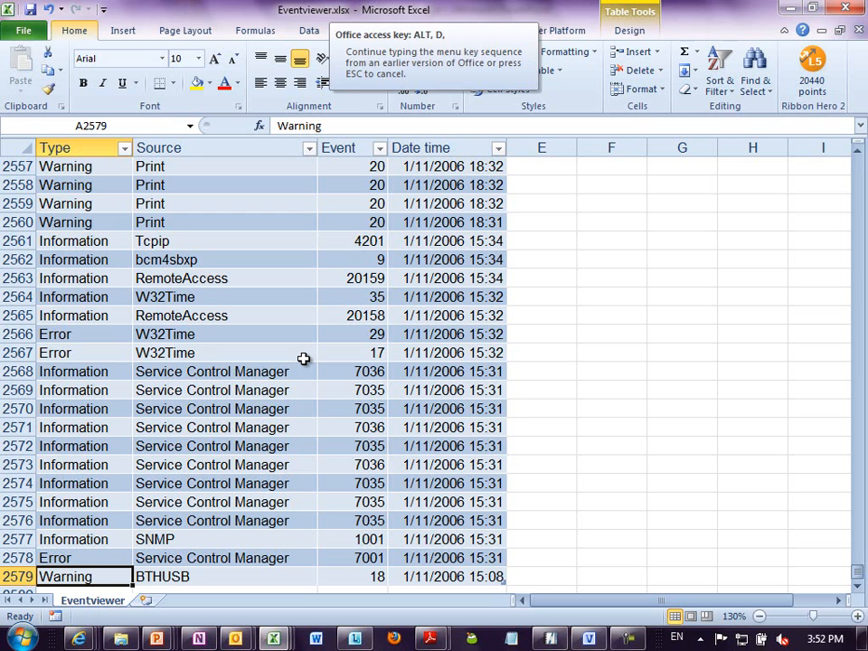
key(Escape)
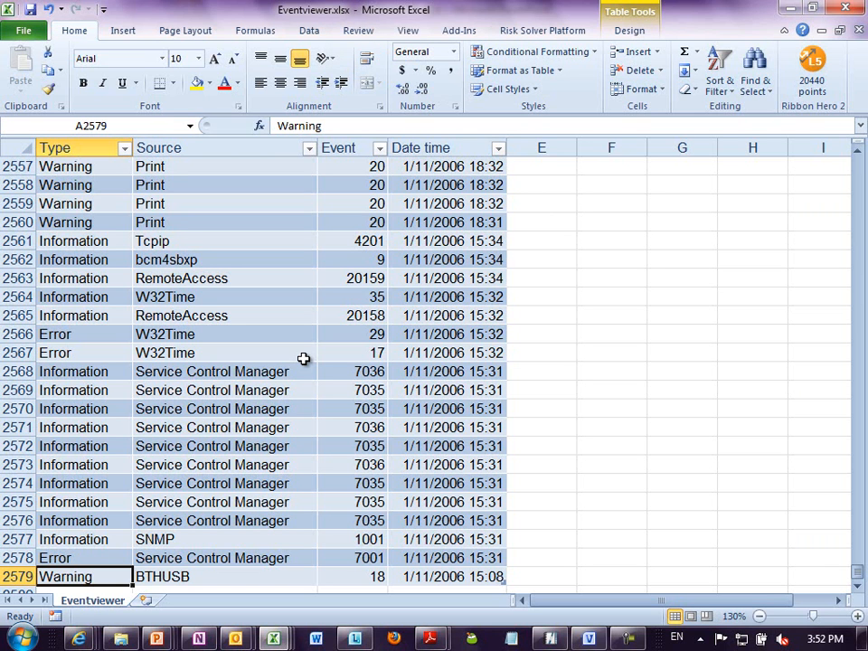
key(alt+d)
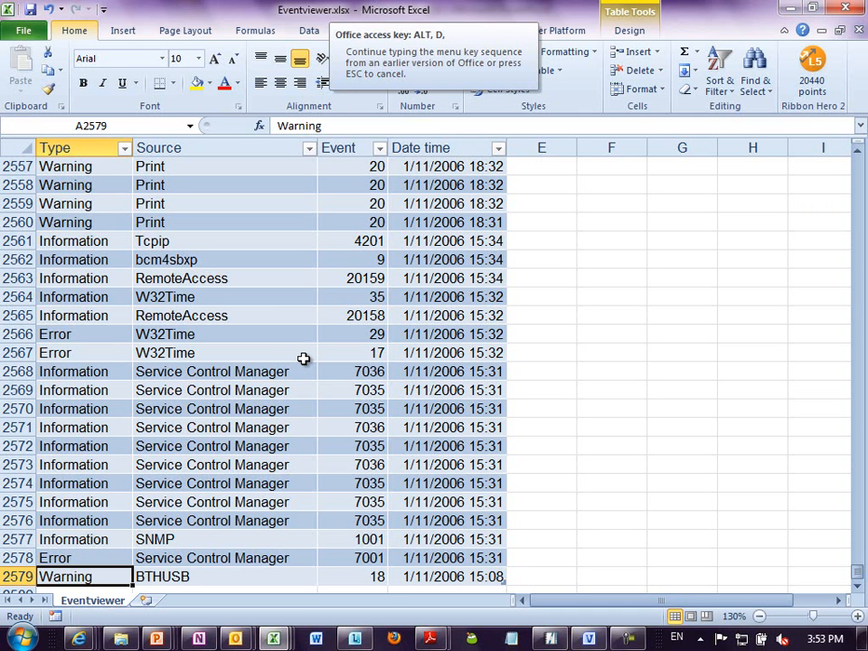
key(p)
key(f)
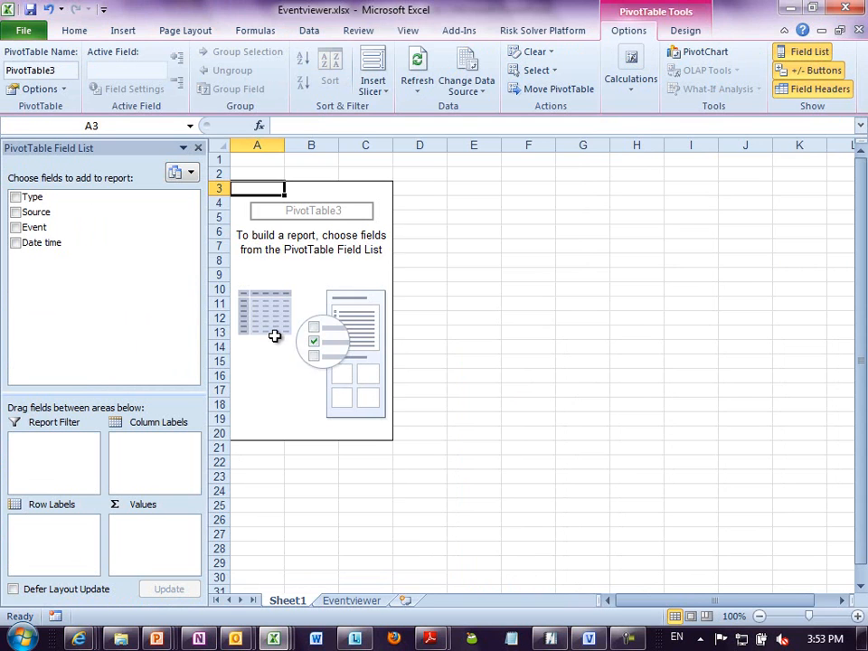
- Build the PivotTable with Type as row labels and the count of Type as values
ctrl+scroll(274, 338, up, 3)
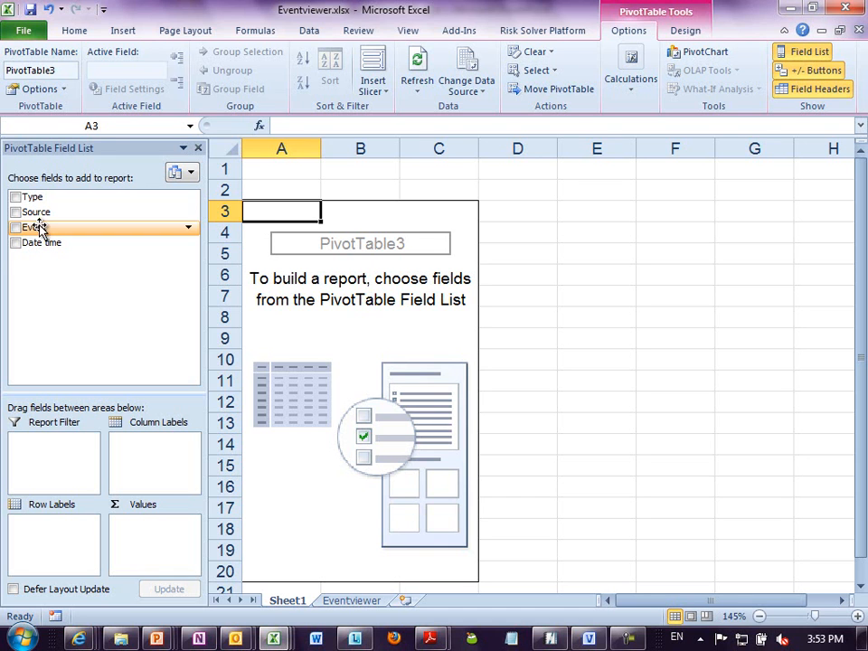
drag(47, 228, 66, 537)
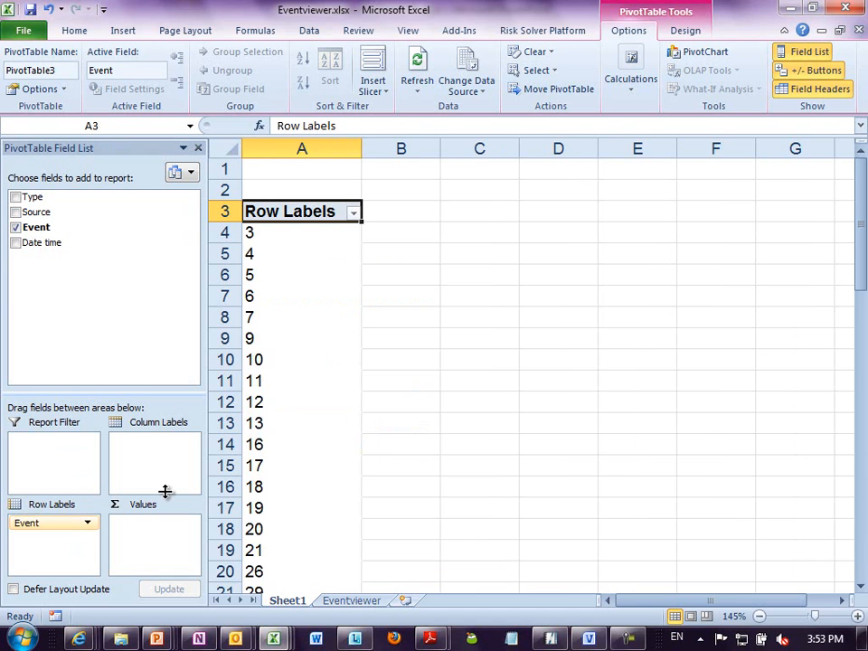
key(ctrl+z)
drag(35, 198, 54, 534)
scroll(262, 405, up, 5)
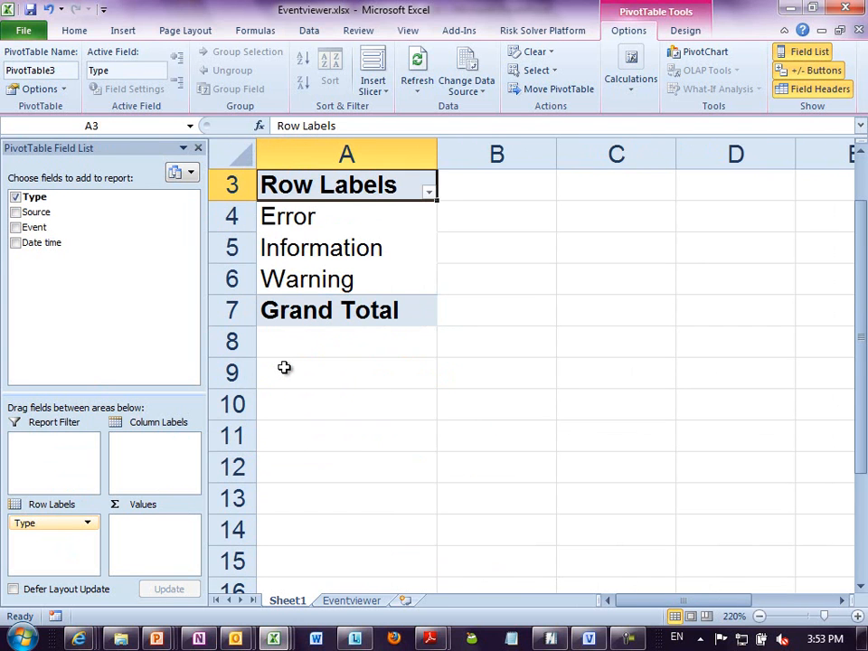
drag(40, 203, 158, 547)
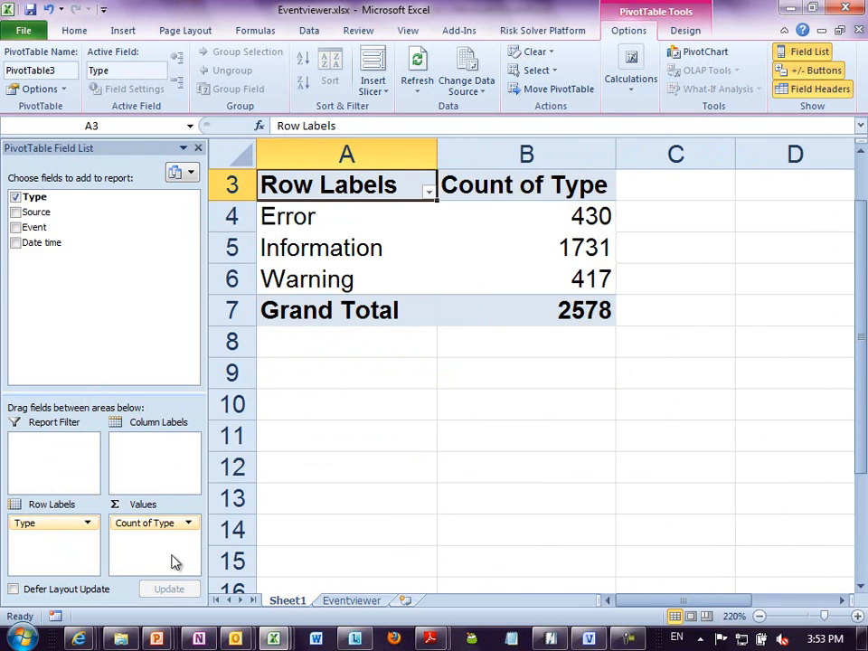
click(312, 282)
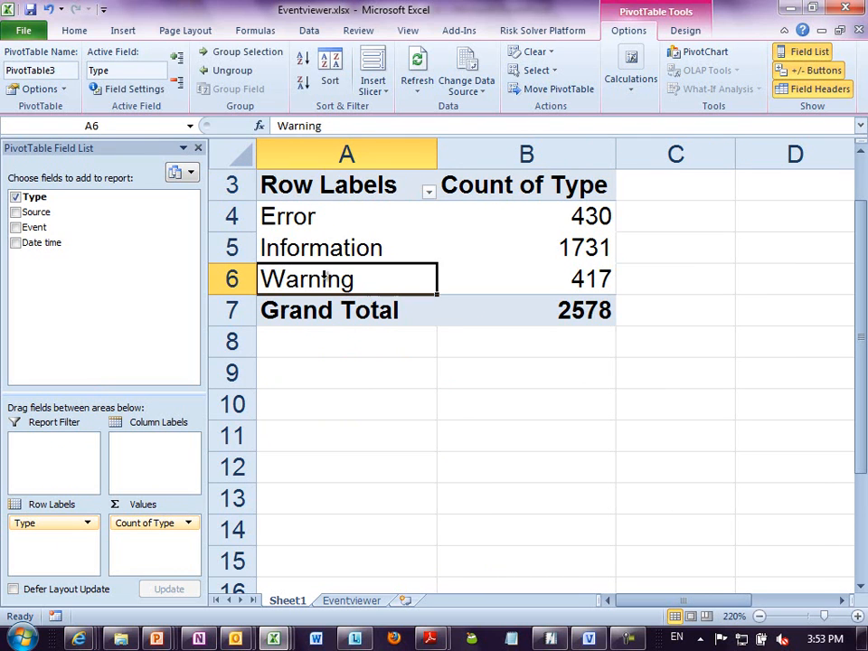
- Move Type from the row labels to the report filter and filter the report to Error
drag(72, 523, 82, 452)
click(376, 225)
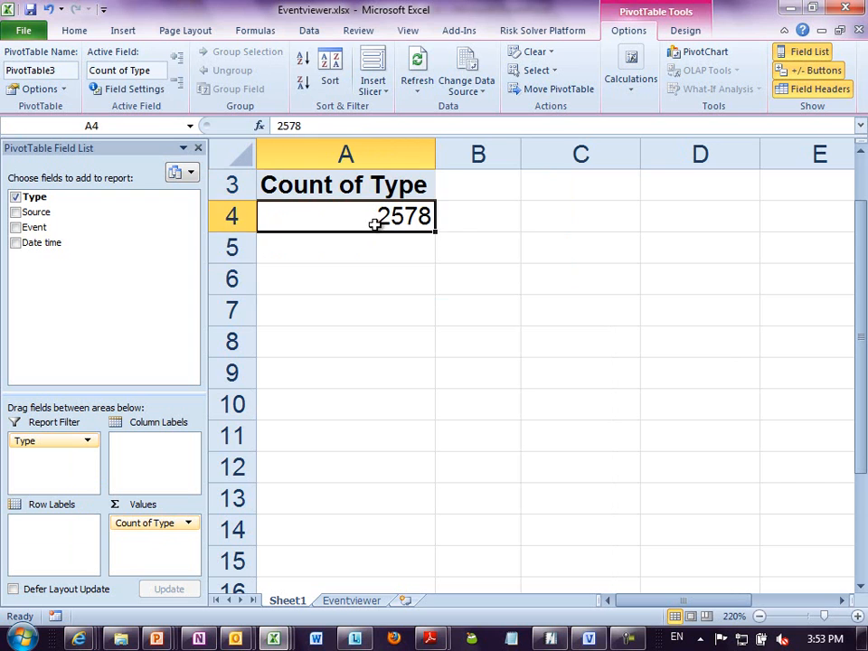
scroll(378, 226, up, 1)
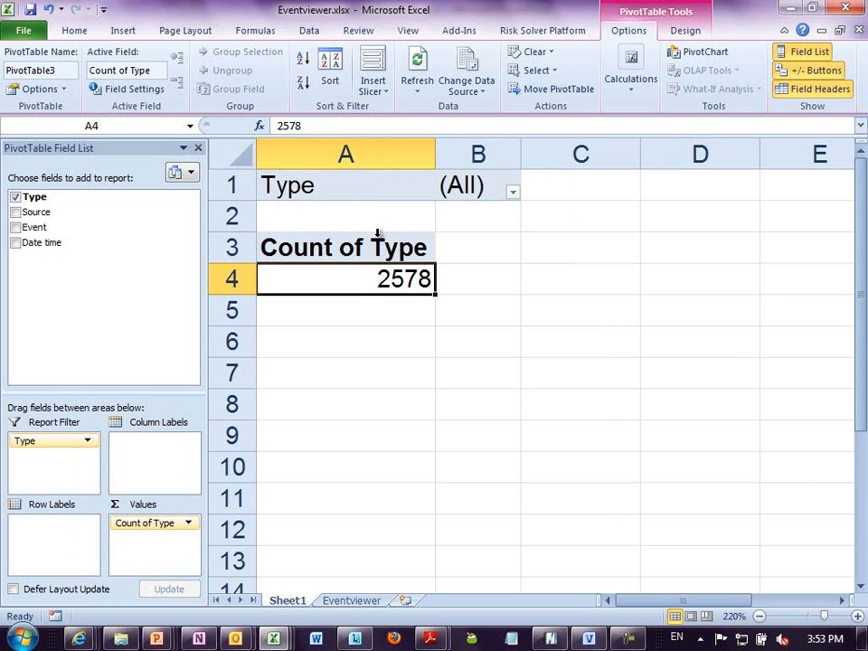
click(513, 192)
click(358, 248)
click(404, 404)
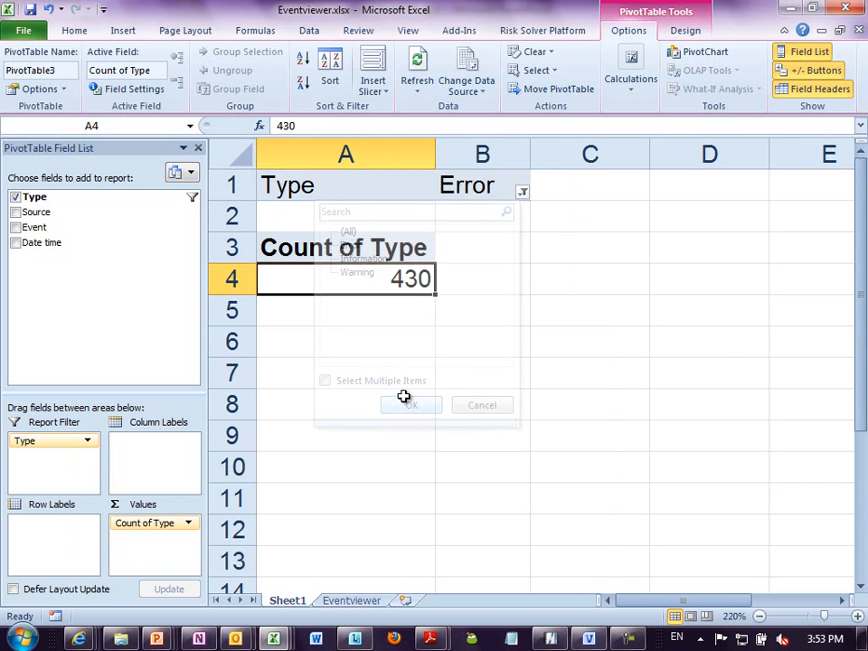
- Add Source as row labels and sort the Count of Type from largest to smallest
drag(51, 212, 54, 533)
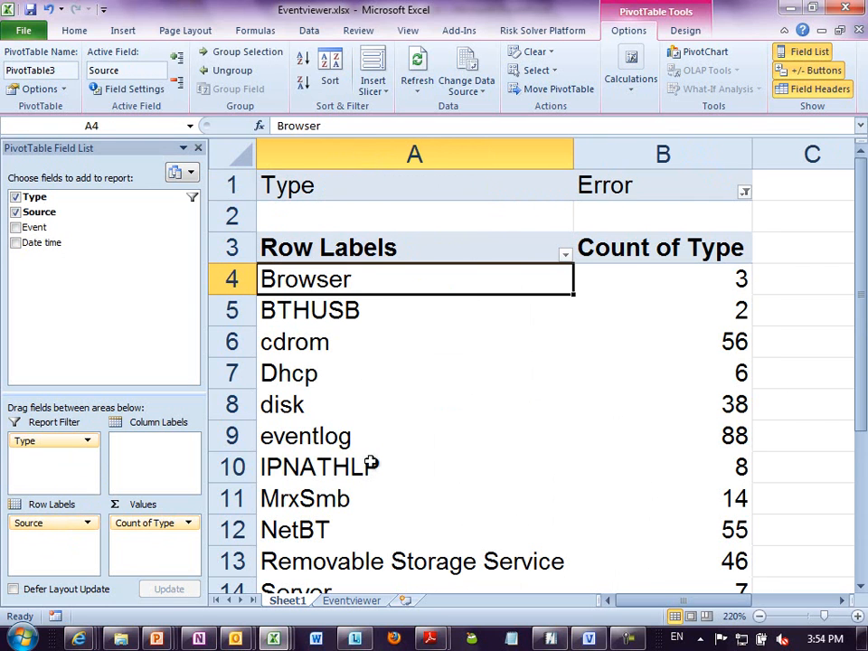
right_click(663, 345)
mouse_move(714, 437)
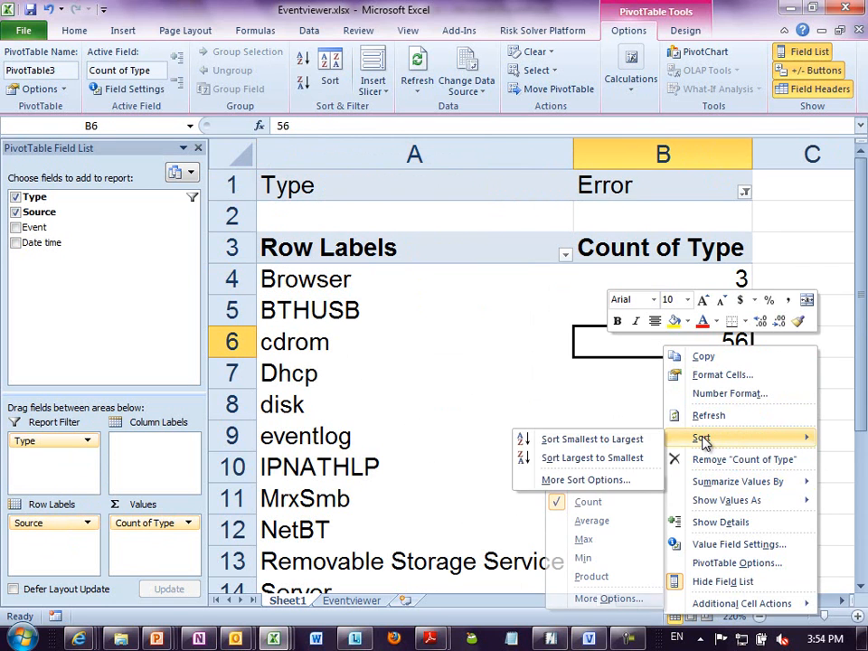
click(628, 461)
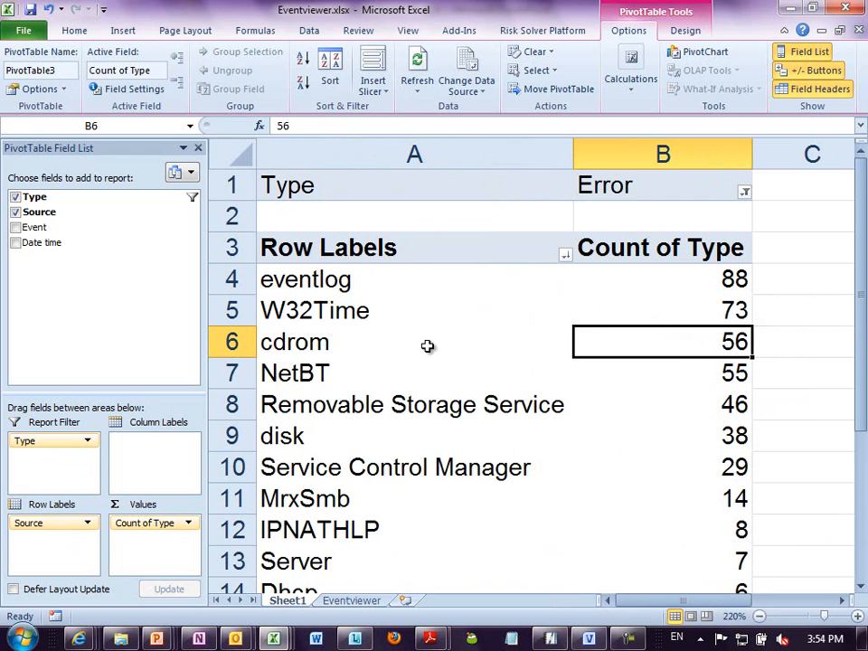
- Examine the three most frequent error sources: eventlog, W32Time and cdrom
click(371, 285)
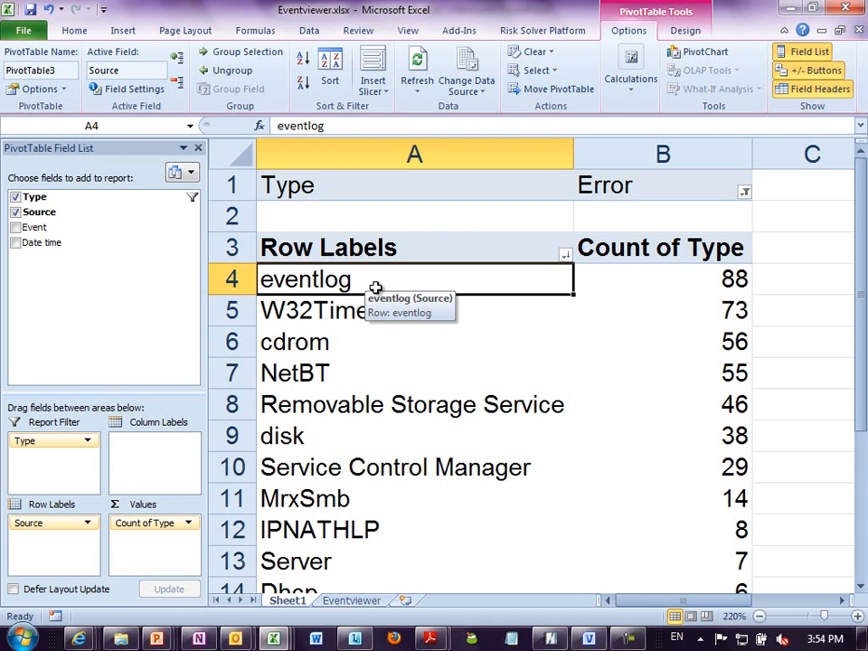
click(383, 301)
click(385, 310)
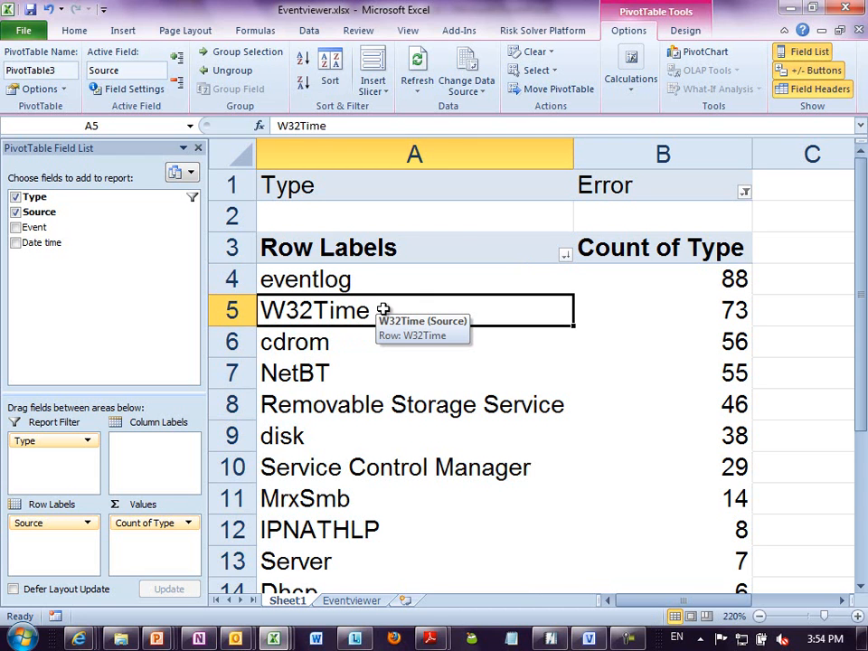
click(339, 348)
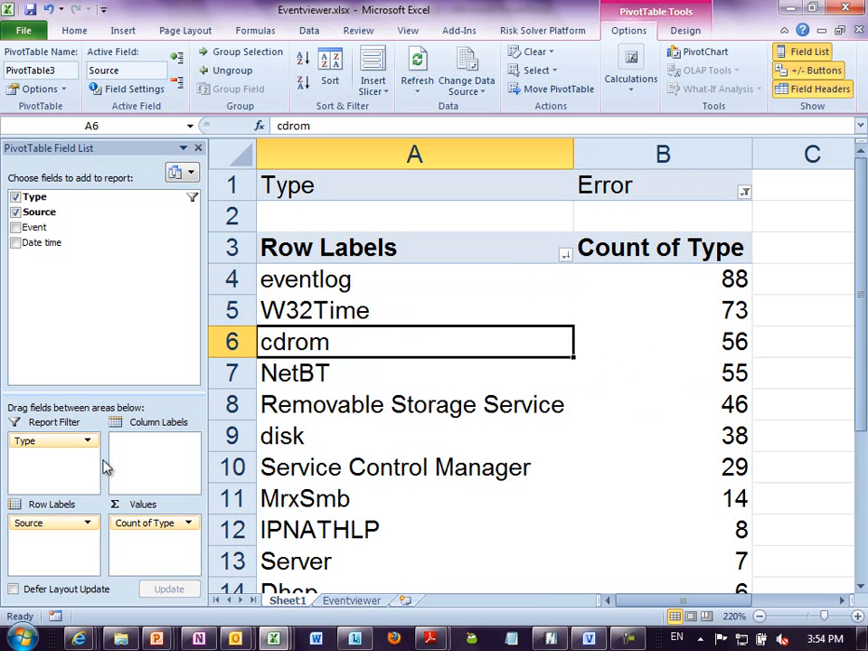
- Move Source from the row labels to the report filter and filter the report to cdrom
drag(52, 522, 72, 463)
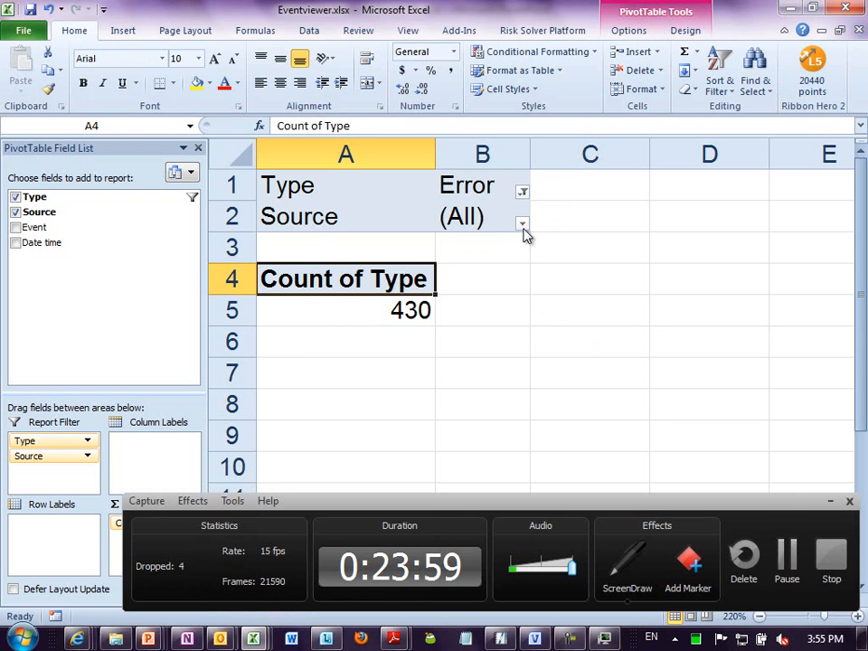
click(522, 224)
click(363, 332)
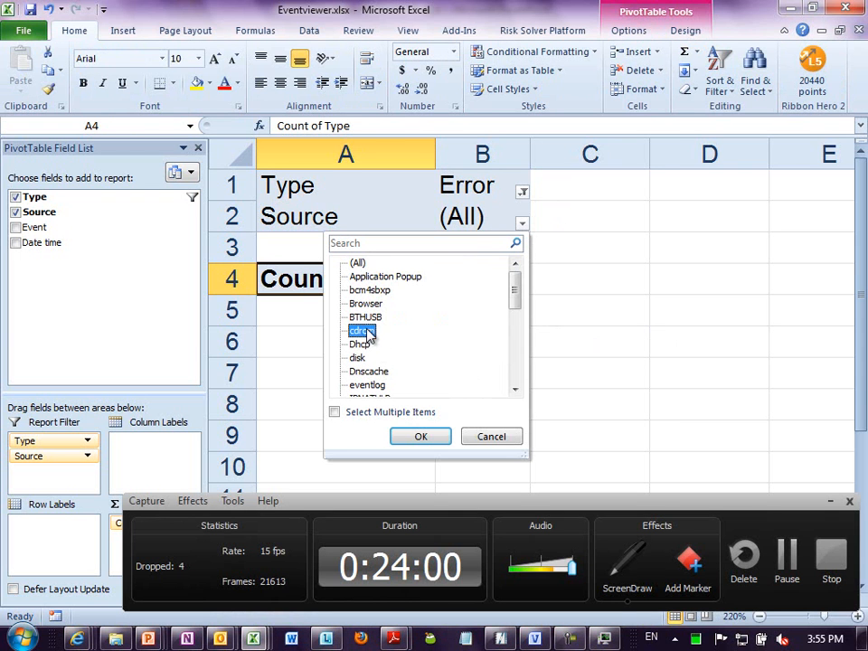
click(421, 437)
click(831, 504)
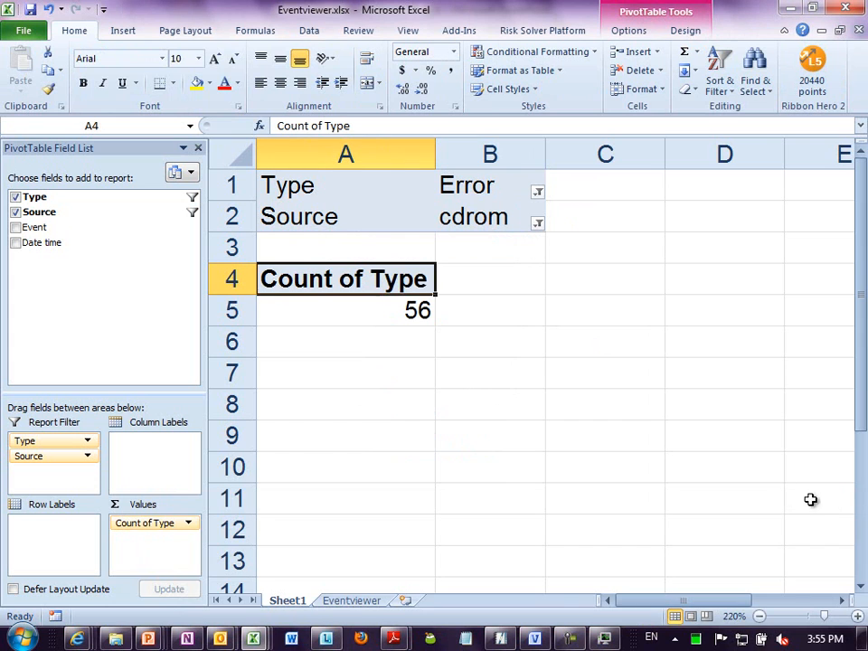
click(400, 321)
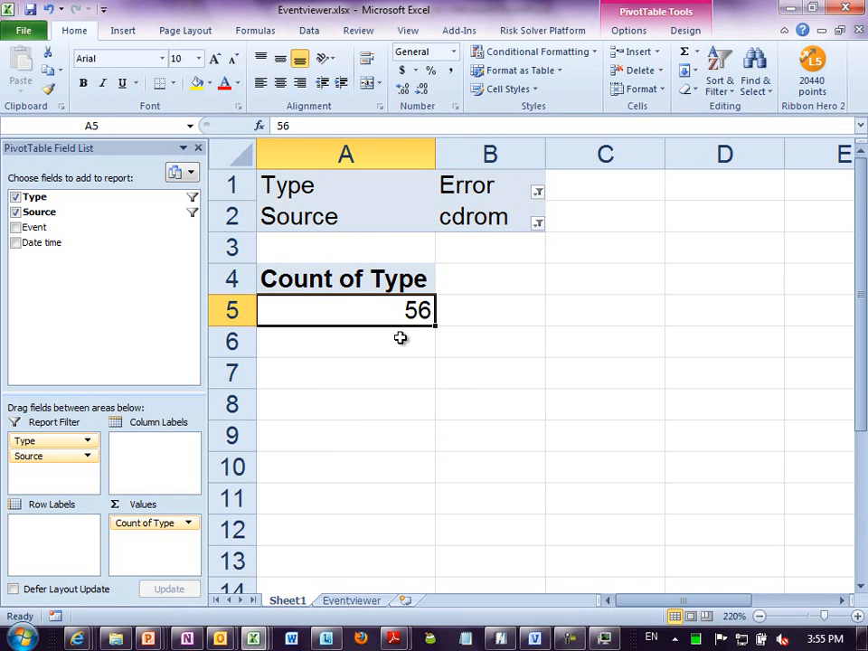
- Add Date time as row labels and look through the timestamps of the cdrom errors
drag(45, 243, 69, 538)
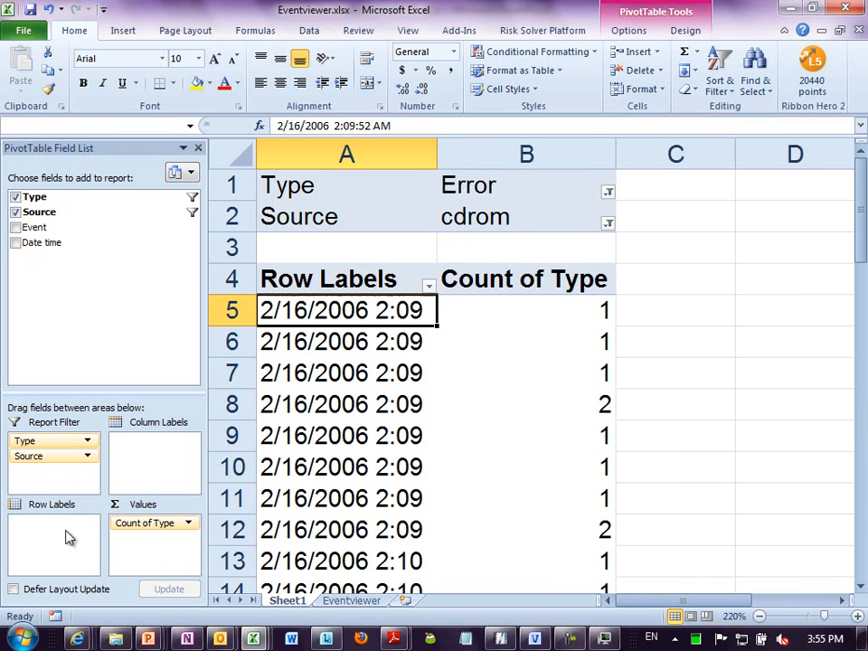
click(387, 371)
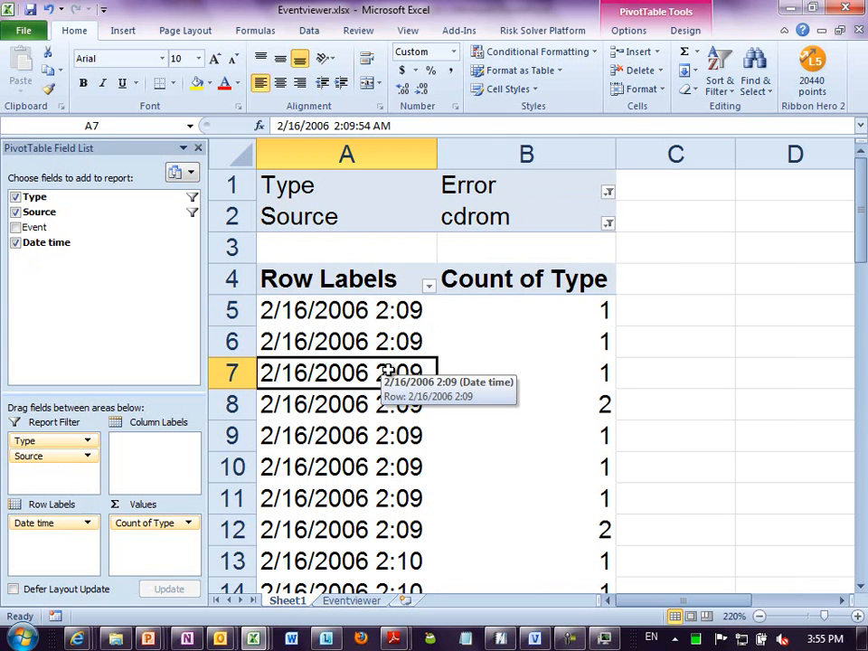
scroll(387, 371, down, 18)
scroll(387, 371, up, 18)
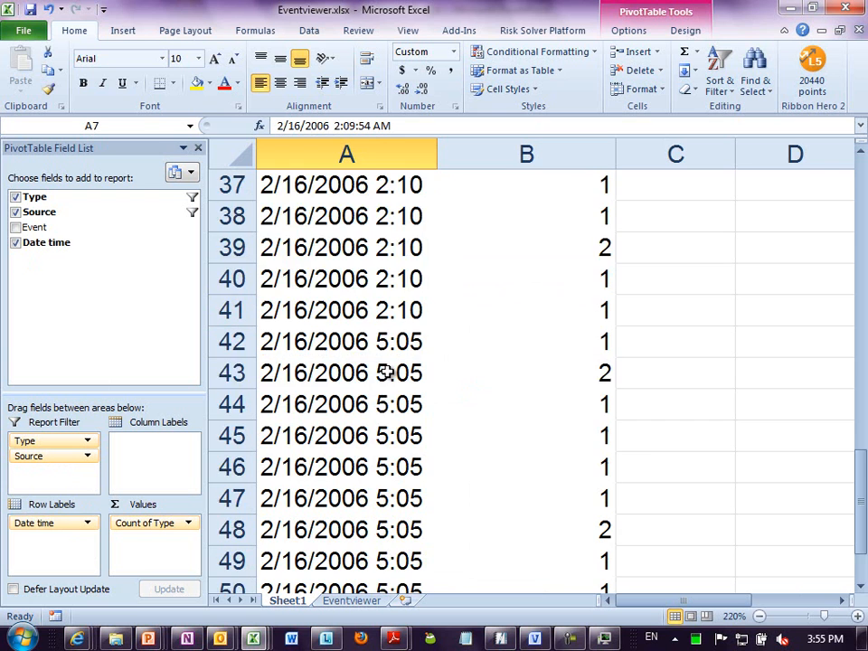
click(377, 341)
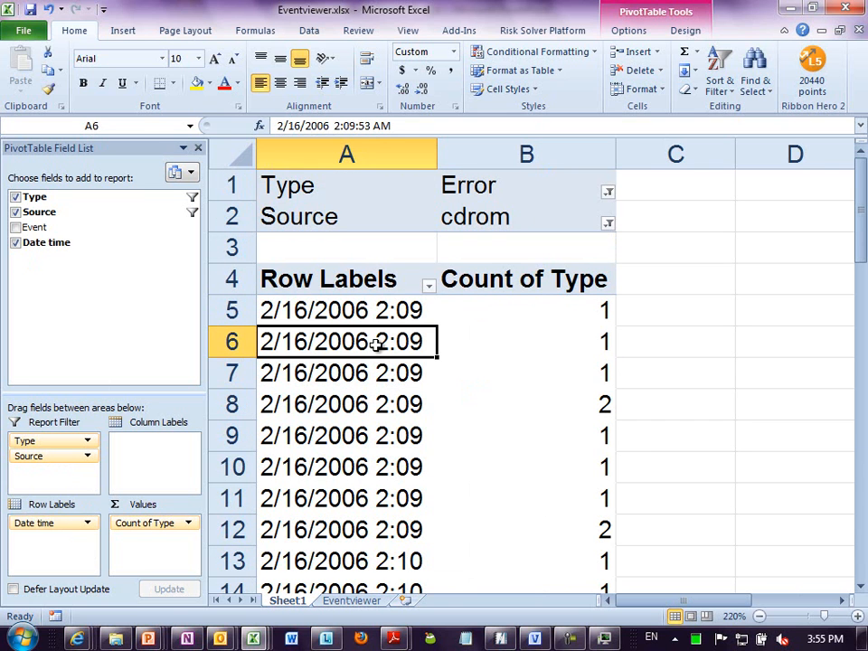
- Check the columns of the source table on the Eventviewer sheet and return to the PivotTable on Sheet1
click(374, 603)
click(518, 172)
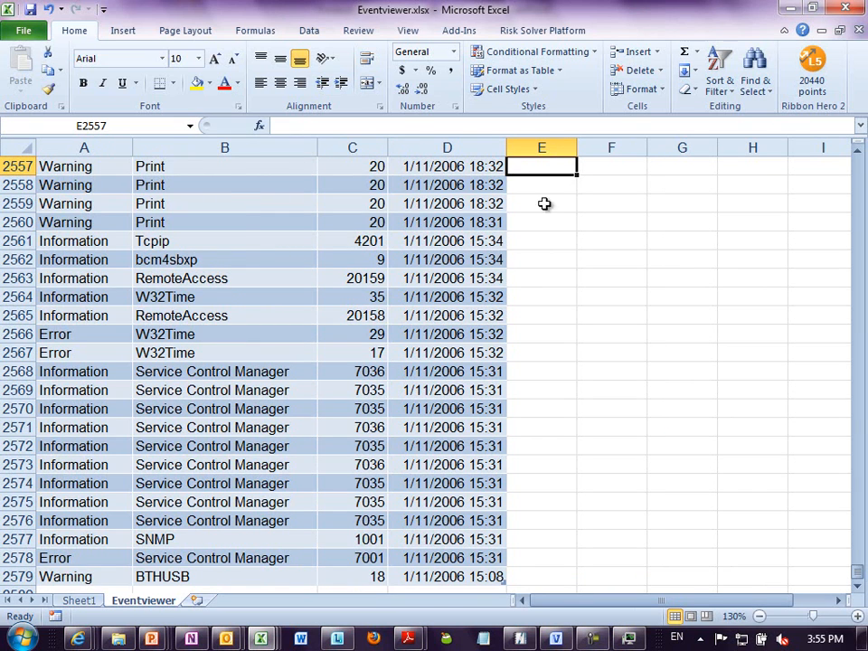
scroll(545, 217, up, 20)
key(ctrl+Home)
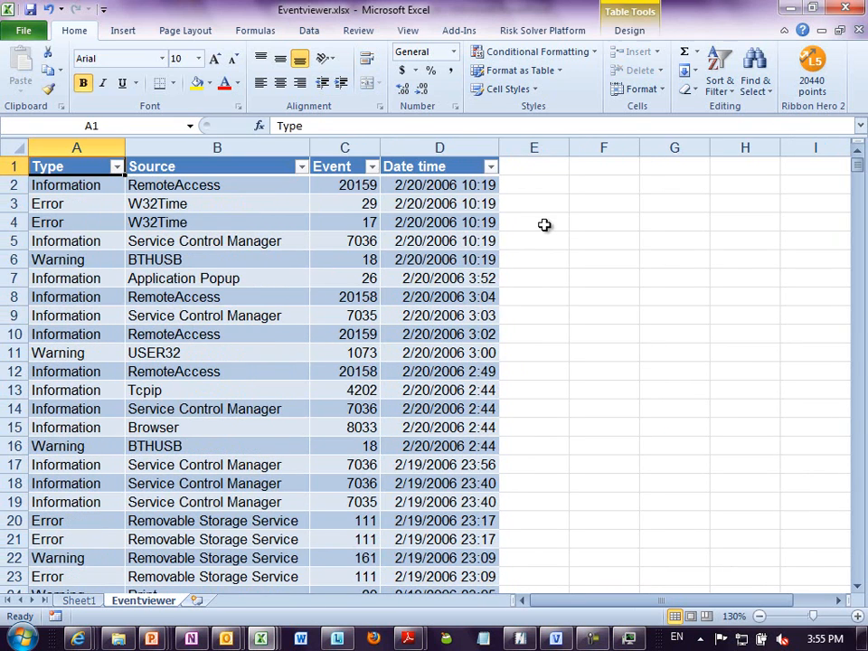
click(533, 191)
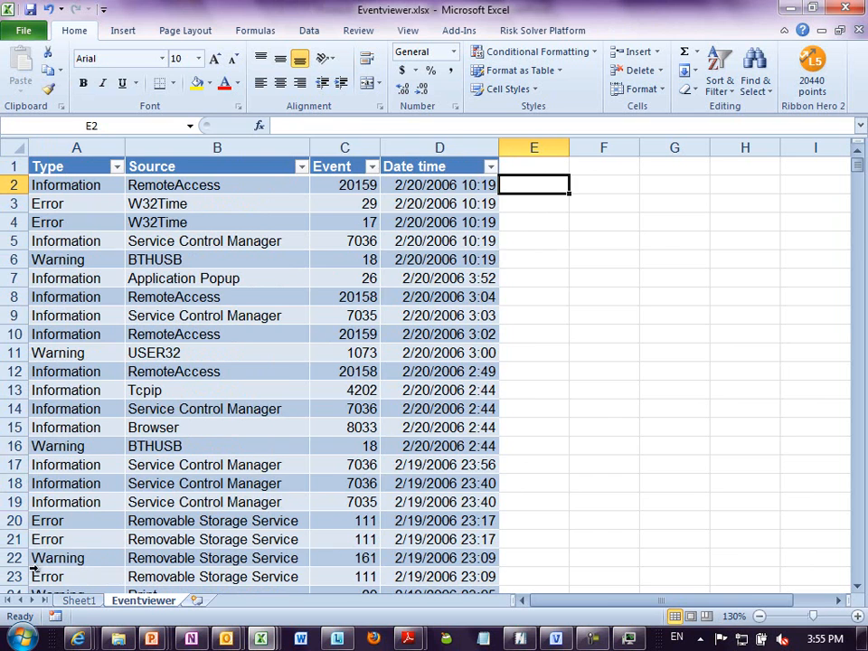
click(79, 601)
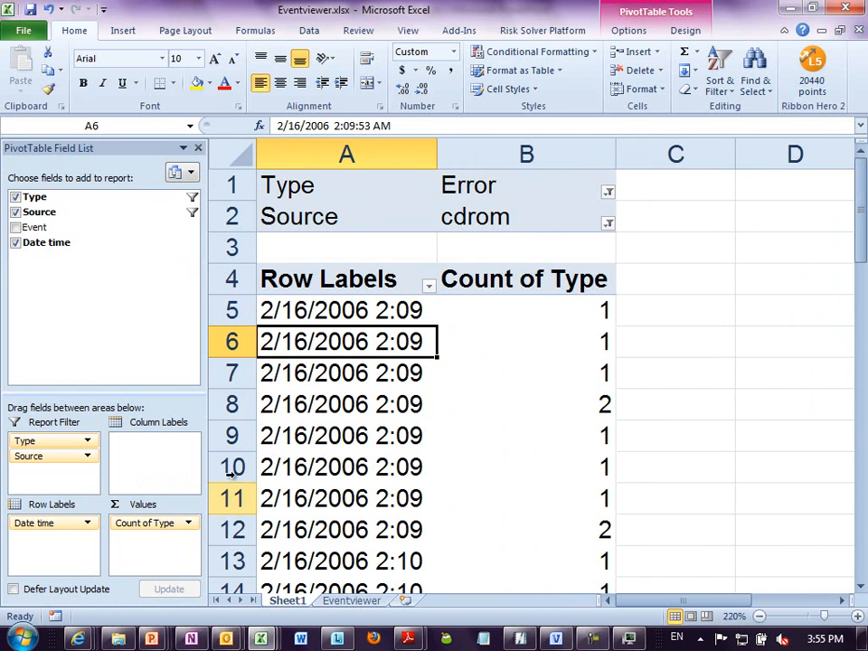
- Group the Date time row labels of the PivotTable by days only
right_click(298, 348)
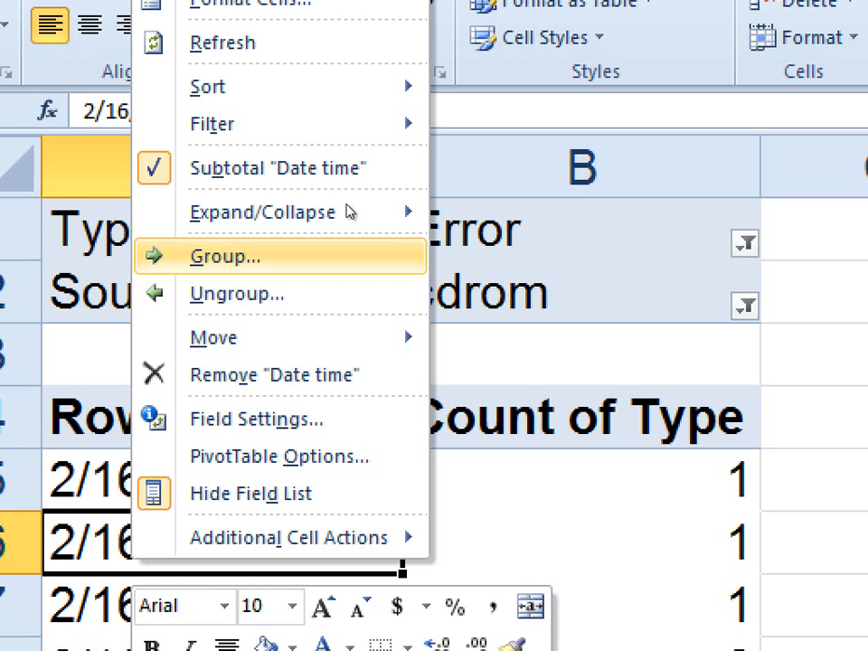
key(Return)
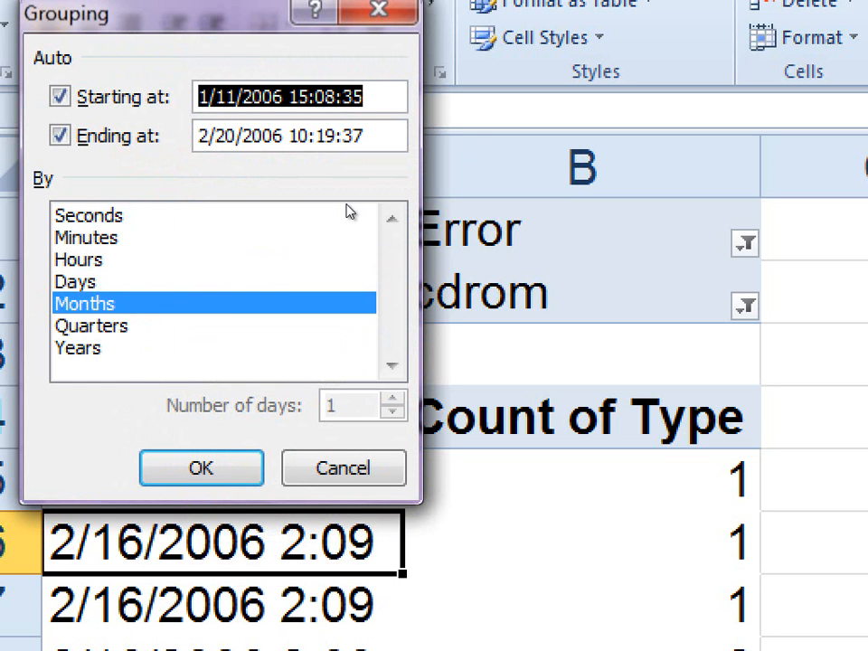
click(287, 281)
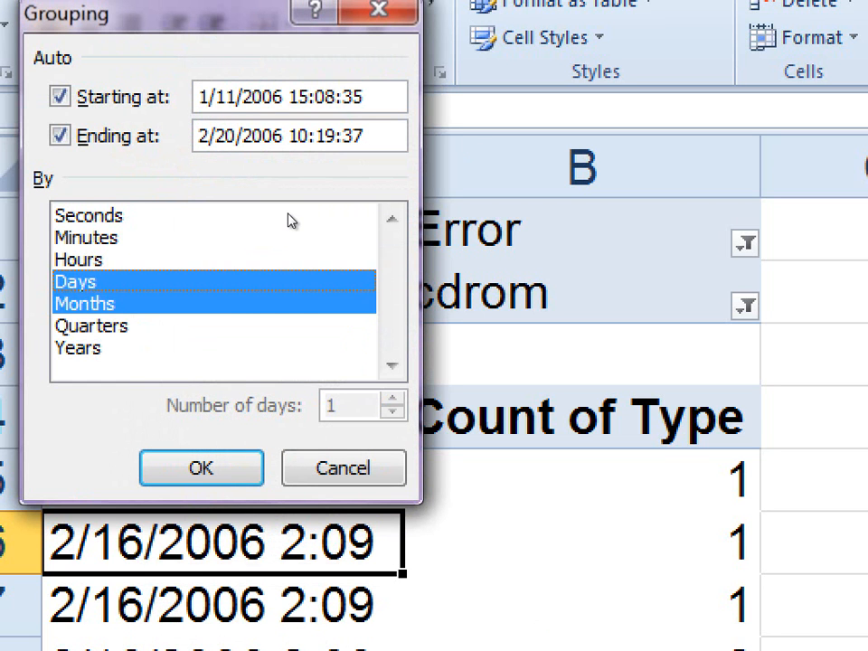
click(351, 310)
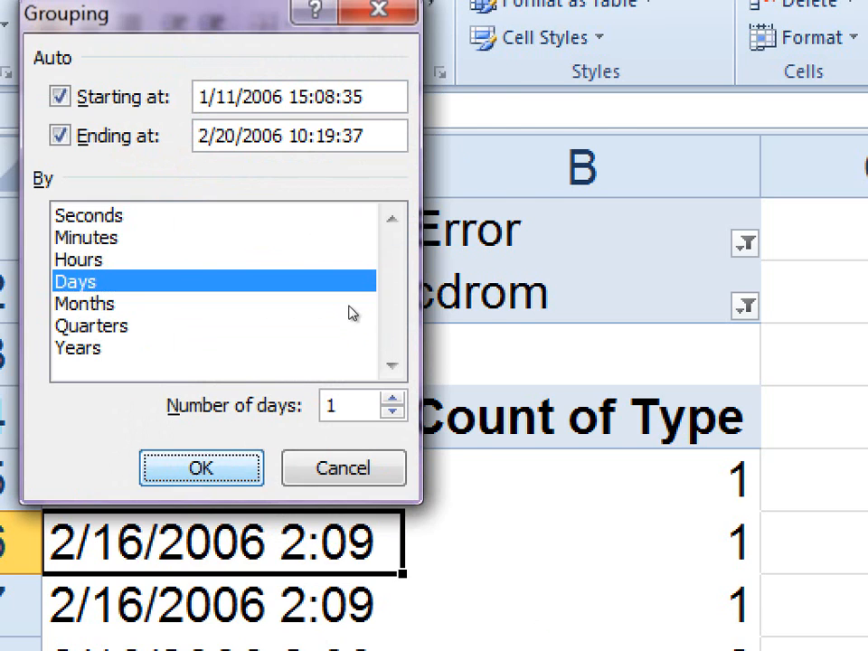
key(Return)
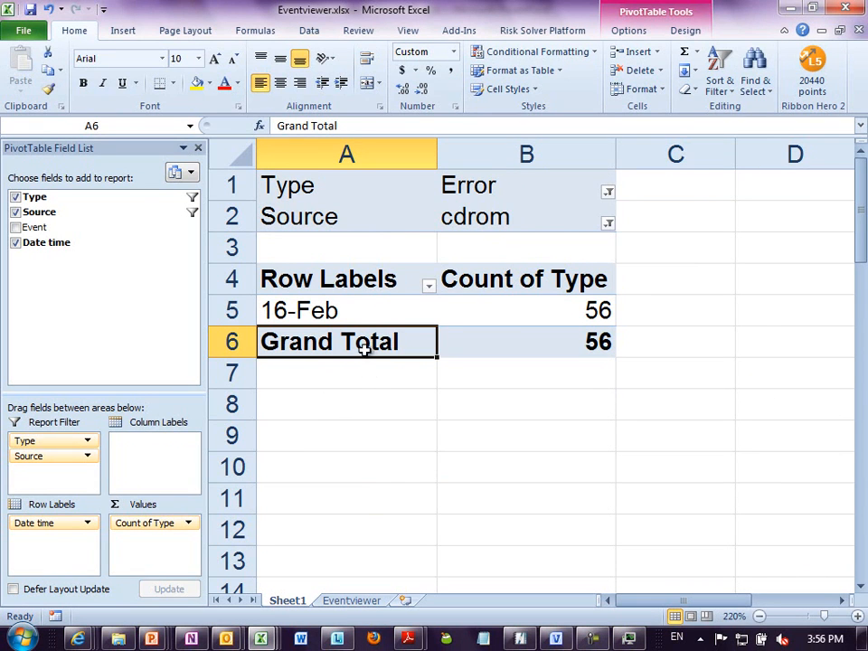
- Leave the PivotTable and jump to the last row of Sheet1 to check the worksheet's row limit
click(366, 374)
click(309, 404)
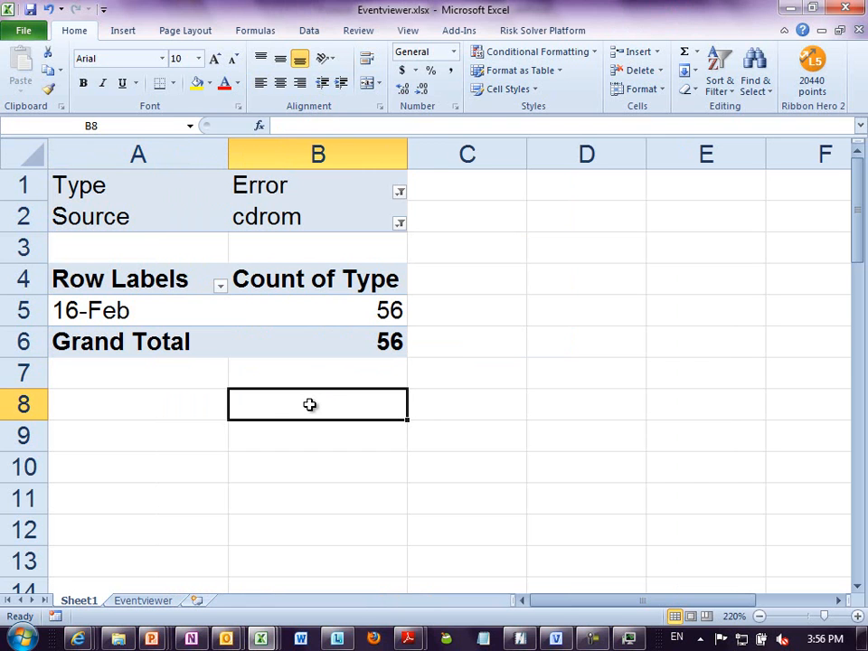
key(ctrl+Down)
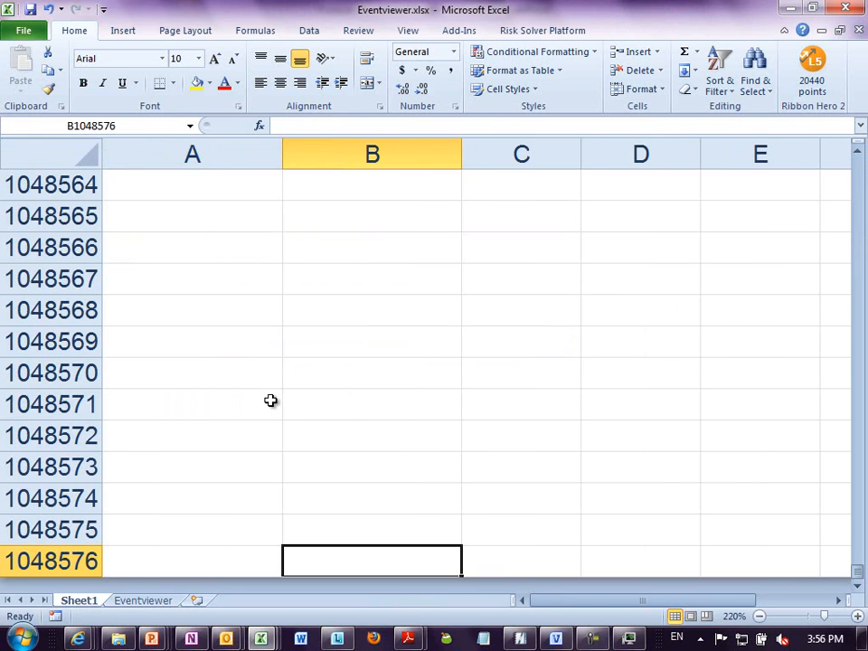
click(270, 312)
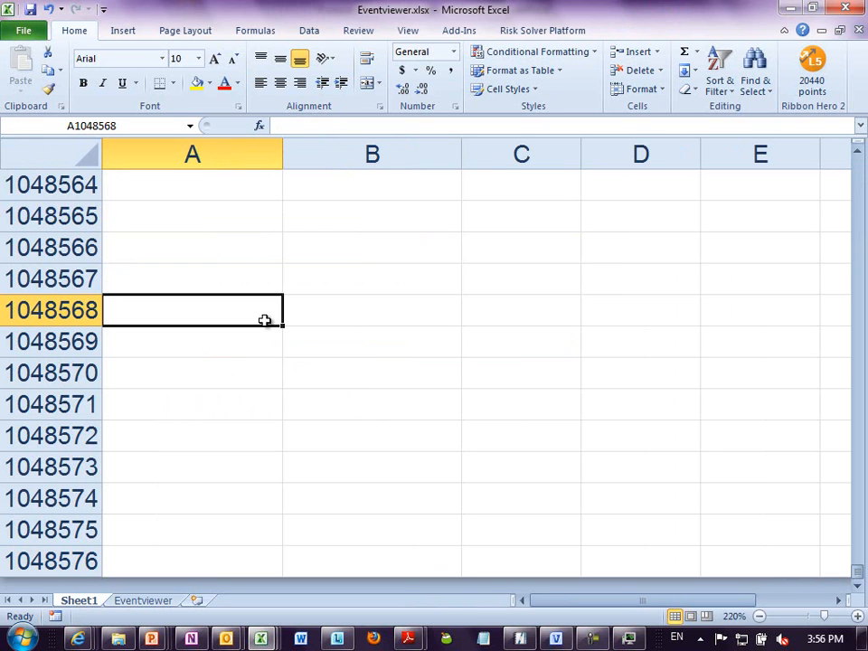
- Close the Eventviewer workbook without saving the changes
key(alt+f)
key(x)
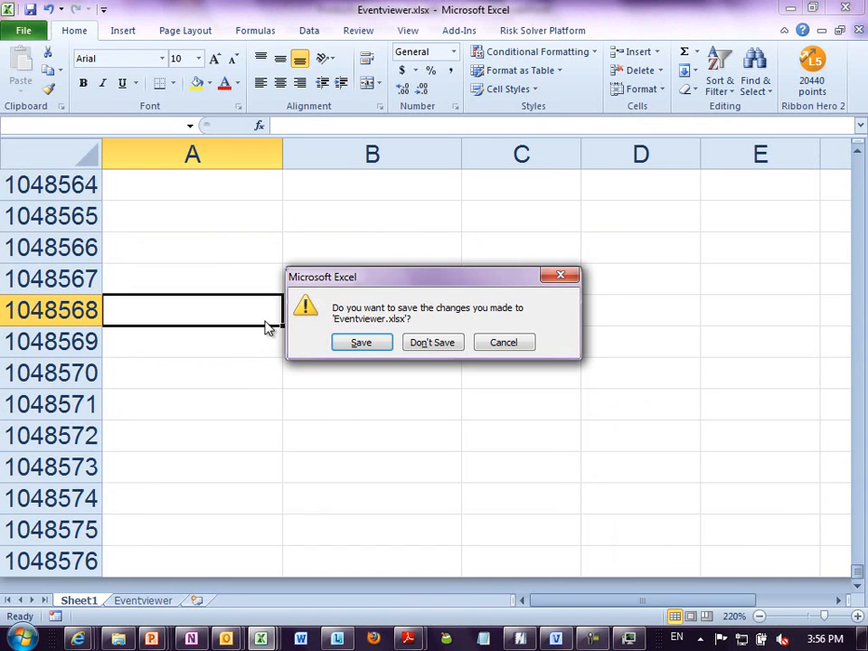
click(425, 343)
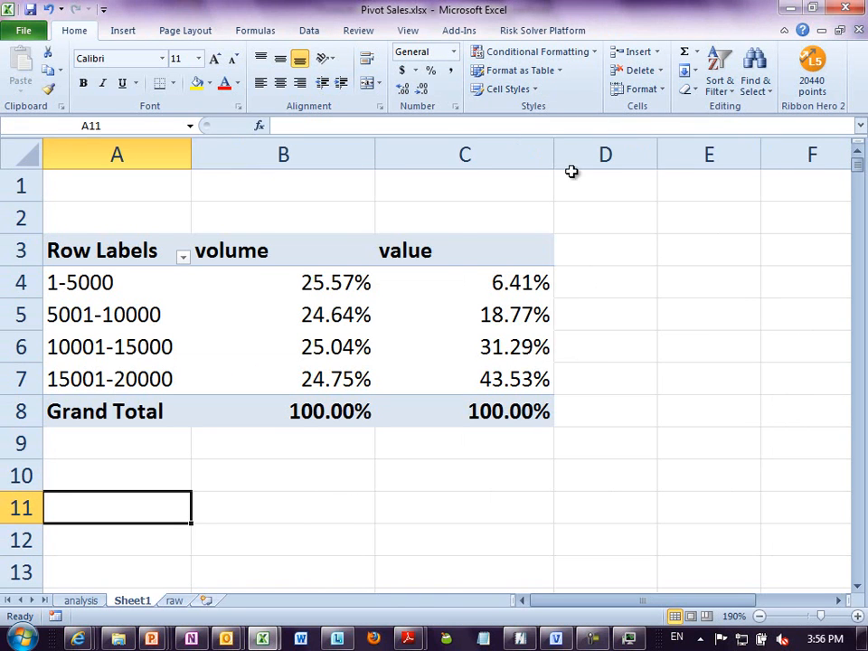
click(464, 222)
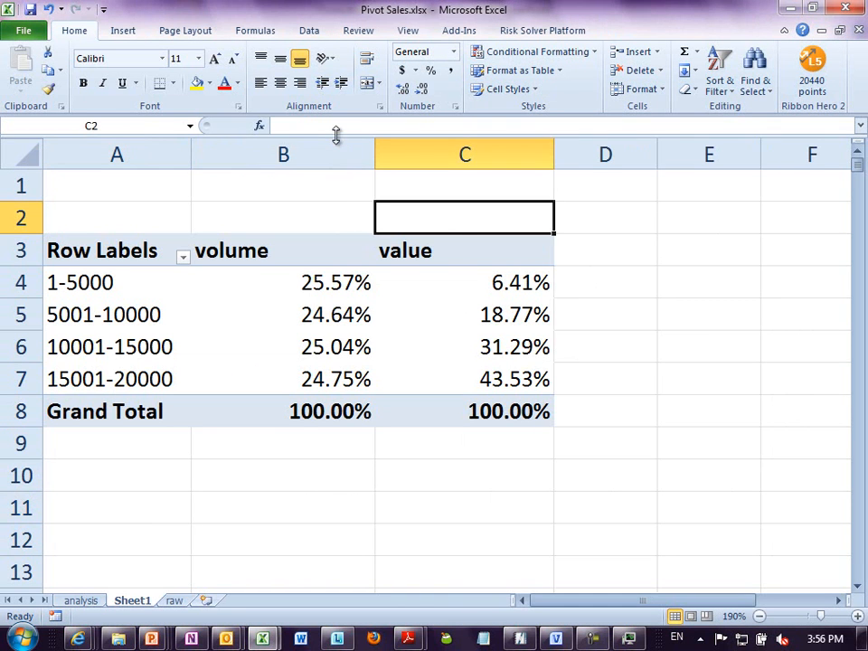
key(alt+t)
key(o)
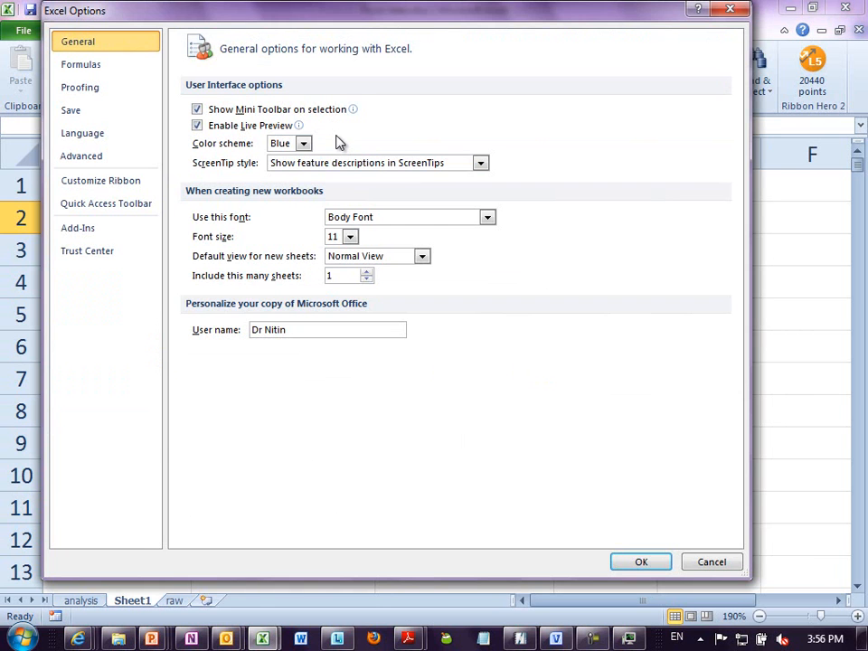
click(117, 163)
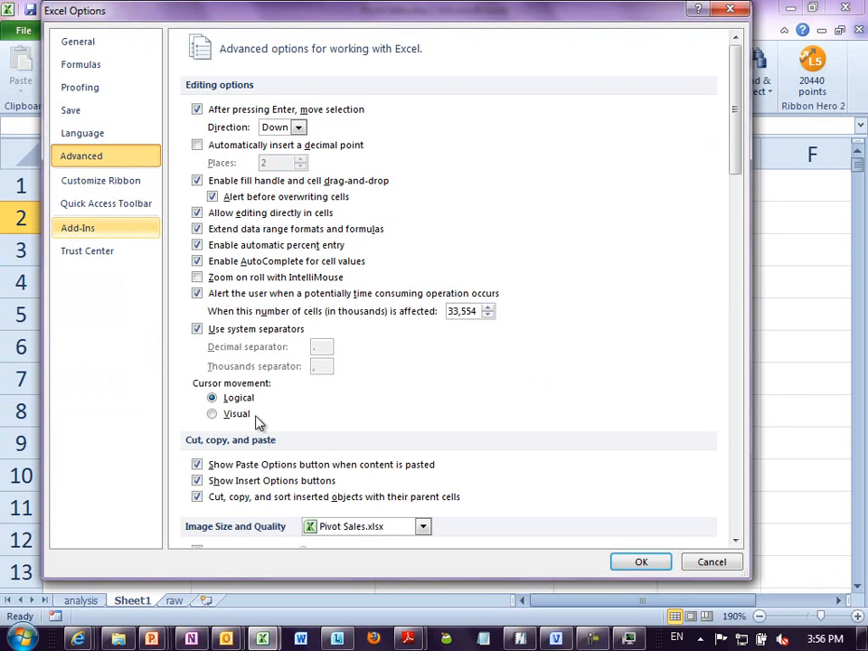
click(405, 531)
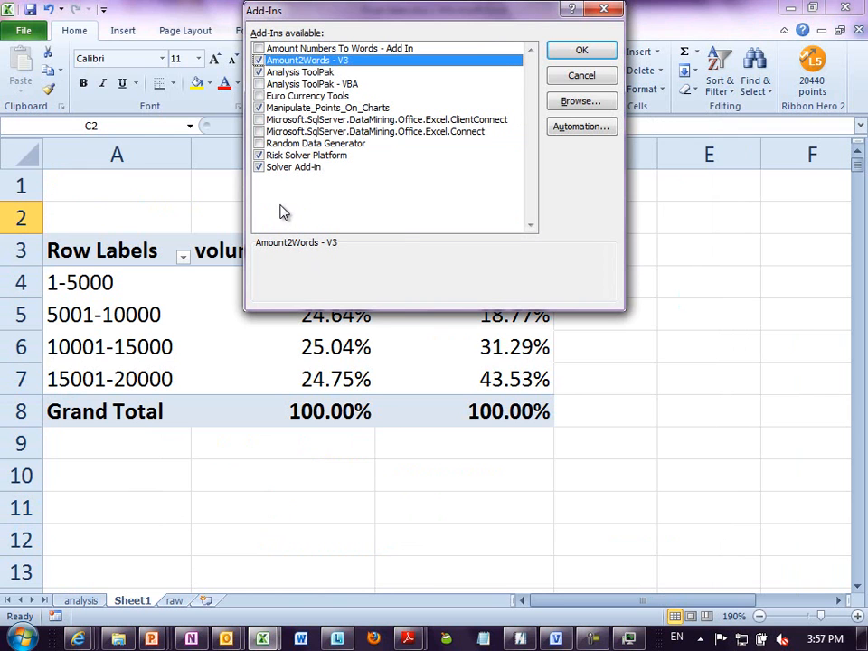
key(Escape)
key(alt+t)
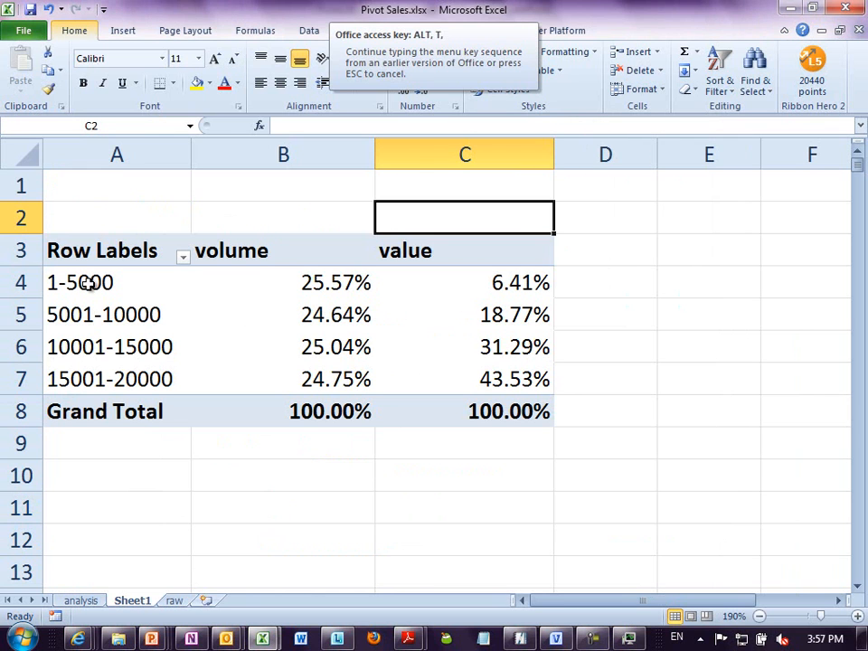
key(a)
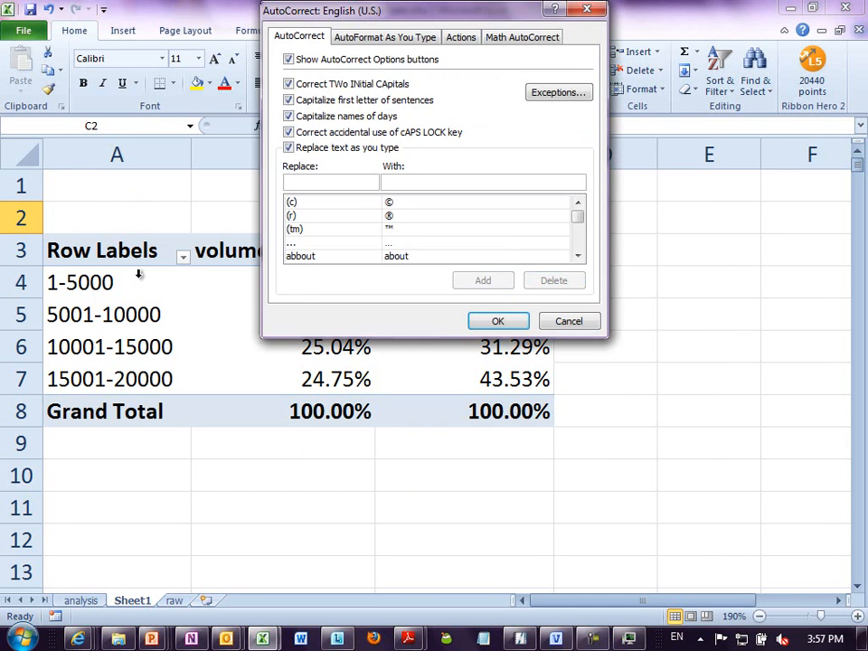
key(Escape)
- Enable the COM add-in PowerPivot for Excel in the Excel options
key(alt+t)
key(o)
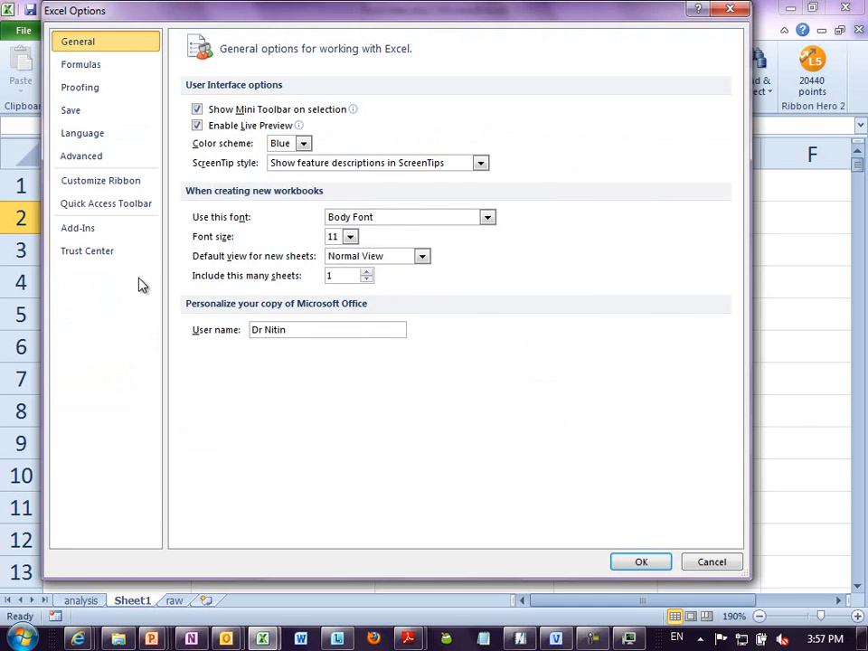
click(106, 231)
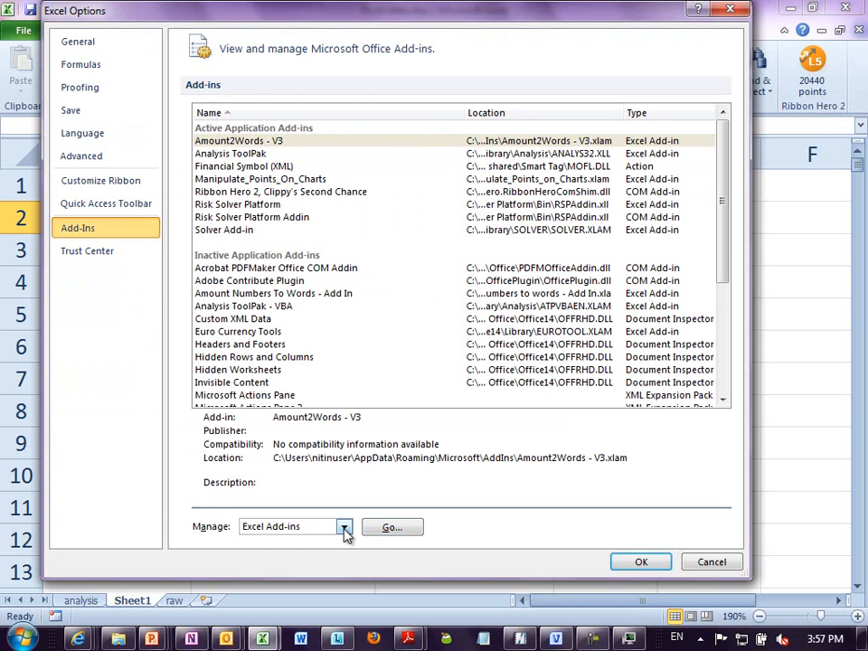
click(345, 533)
click(345, 556)
click(404, 529)
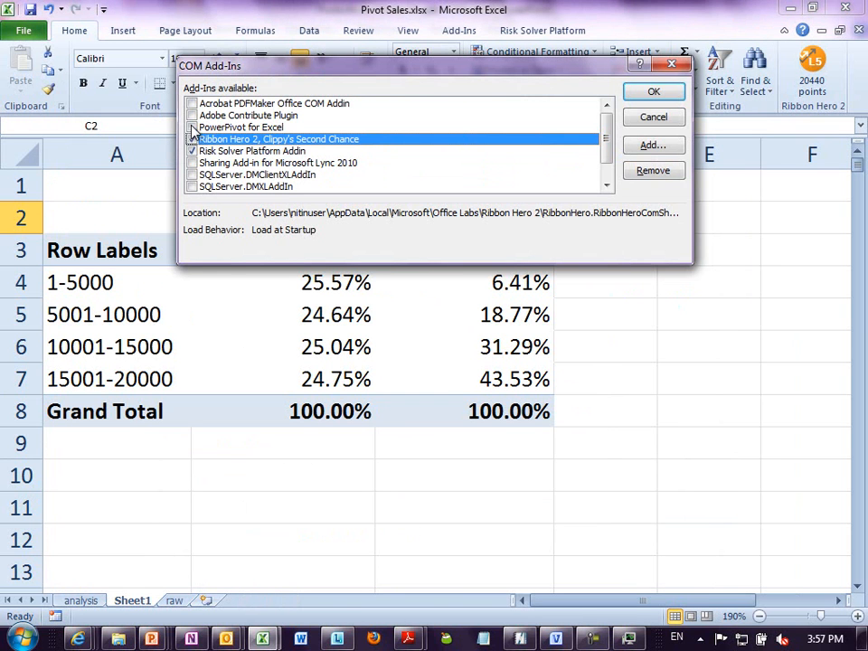
click(191, 127)
click(651, 94)
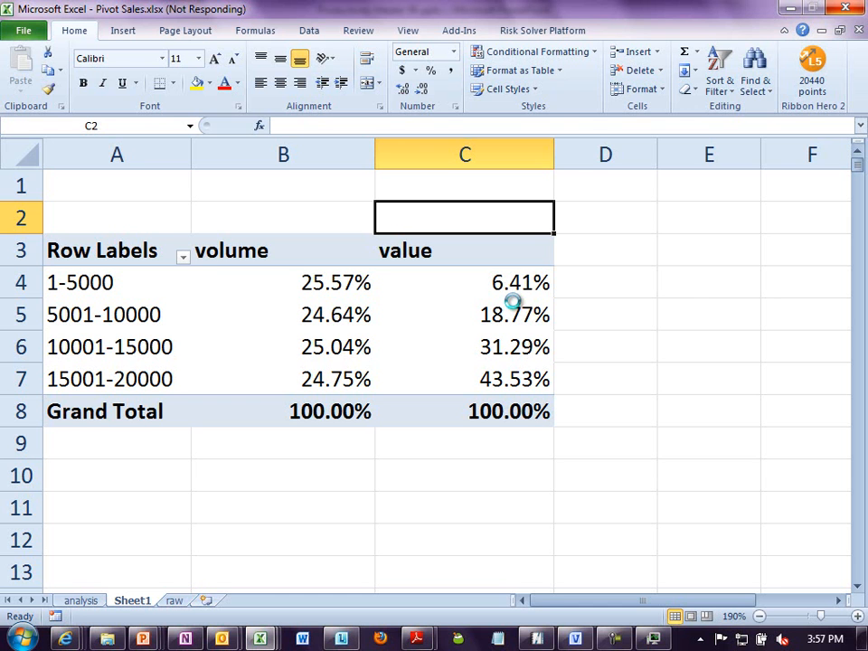
- Switch to Windows Explorer, open the powerpivotdata folder and show its files in details view
click(114, 638)
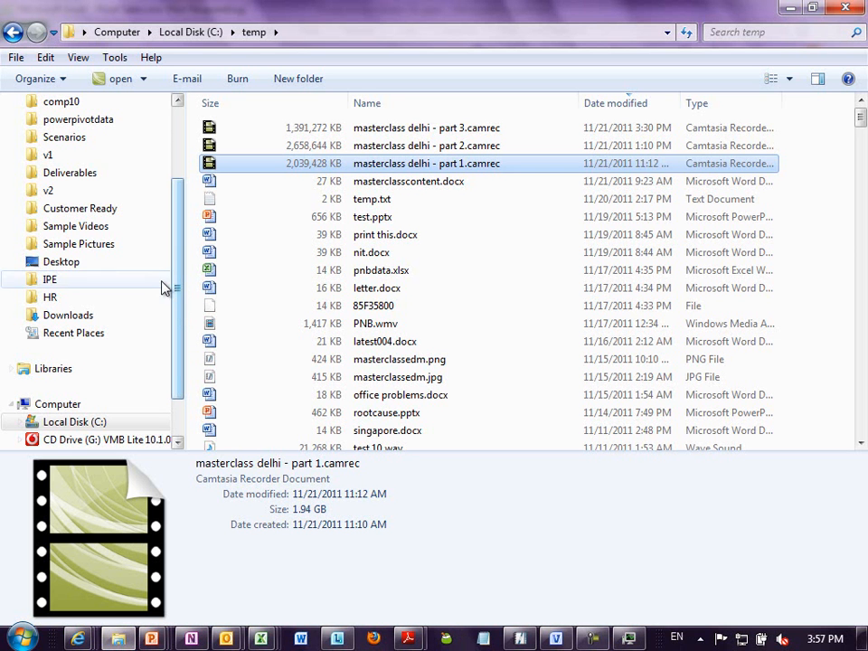
click(111, 123)
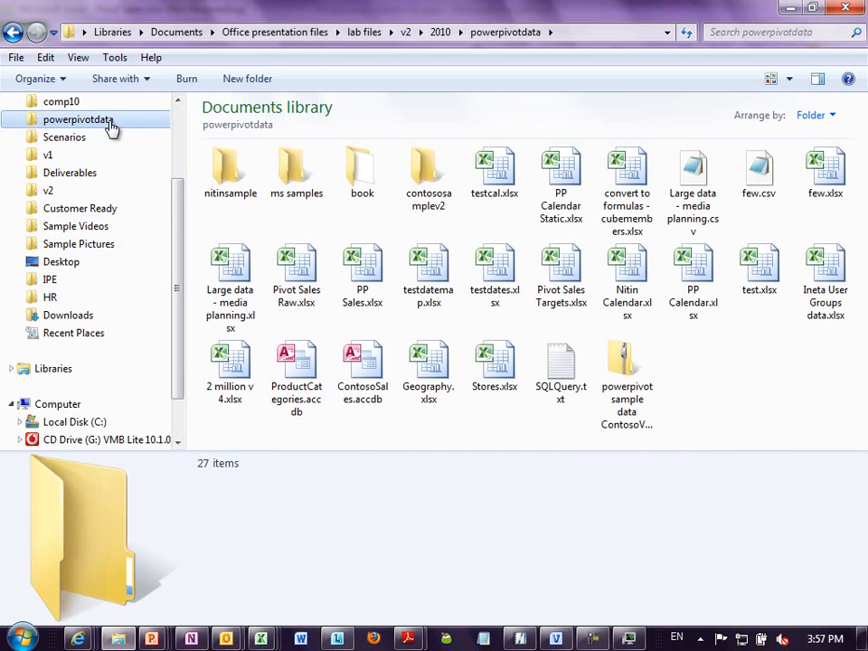
key(alt+v)
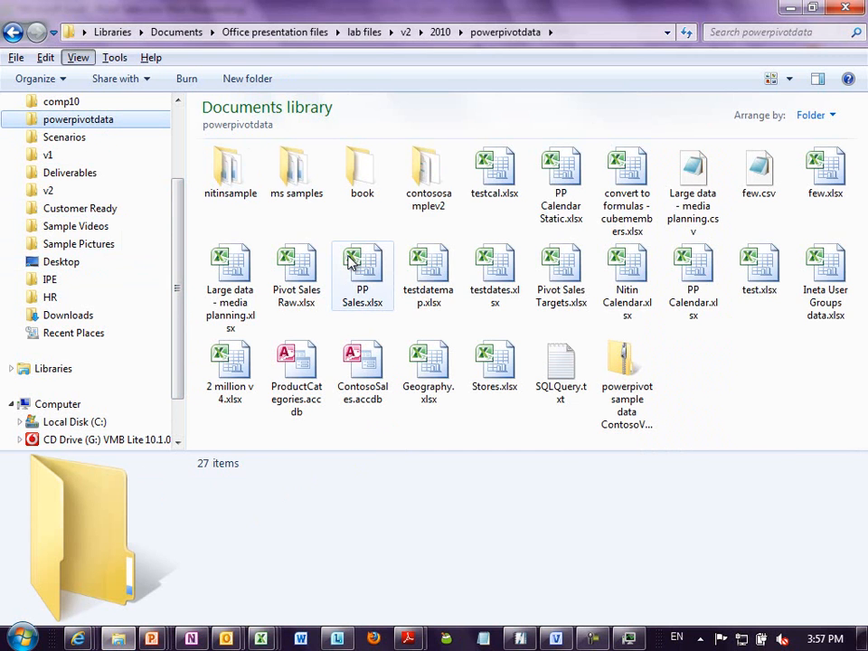
key(d)
click(351, 263)
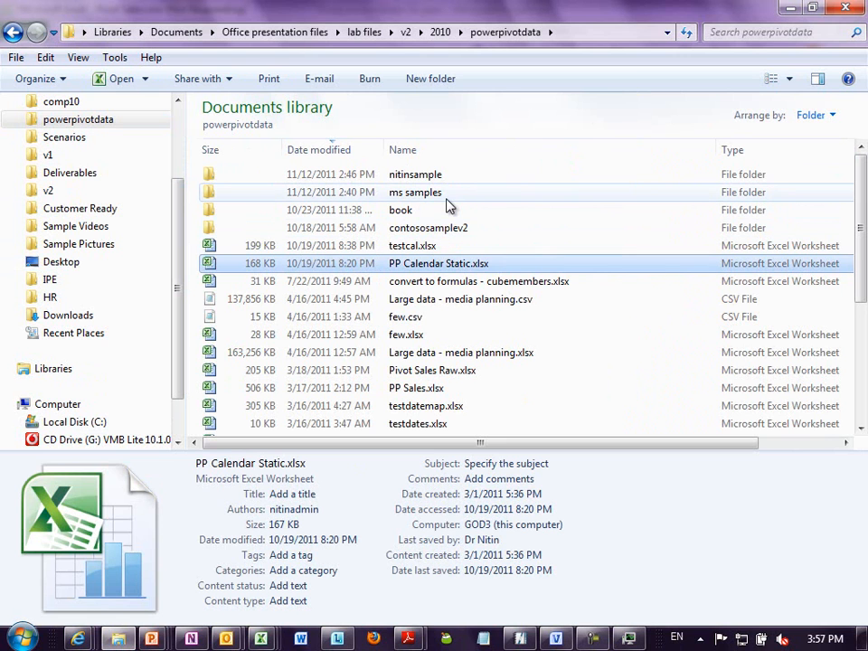
- Open the workbook PowerPivot Healthcare Audit.xlsx from the ms samples folder
click(445, 197)
double_click(446, 204)
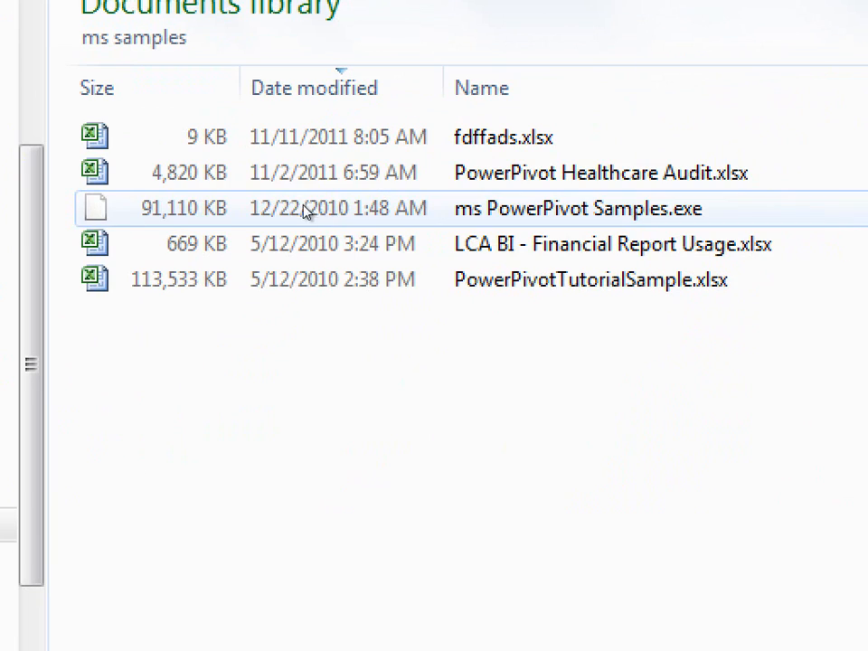
click(304, 199)
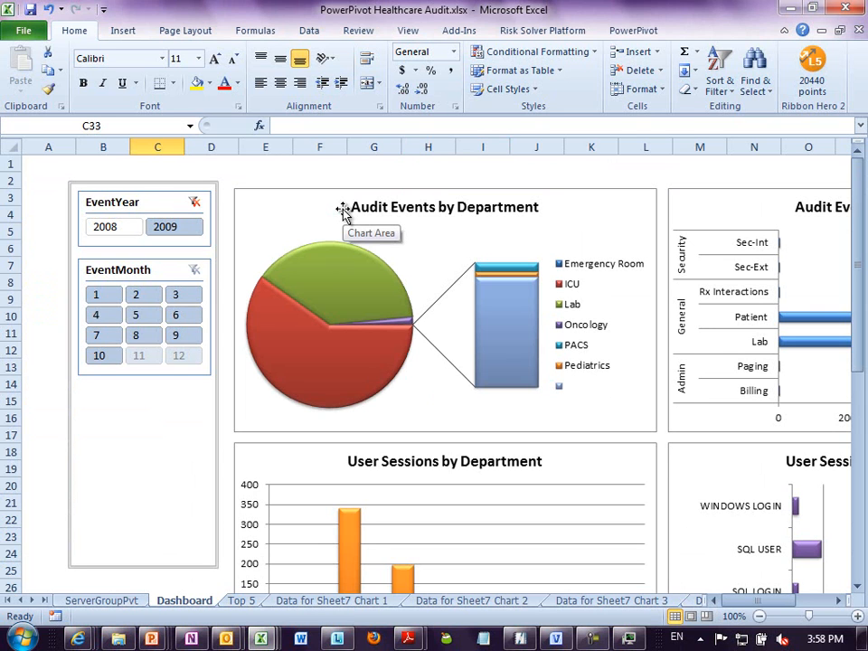
- Launch the PowerPivot window for the Healthcare Audit workbook to show its data tables
click(305, 177)
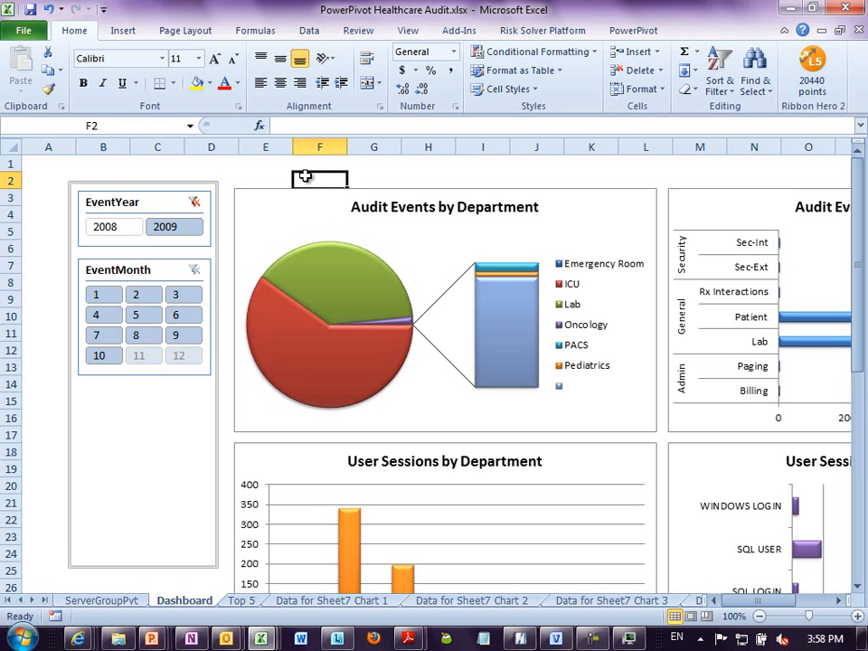
click(622, 34)
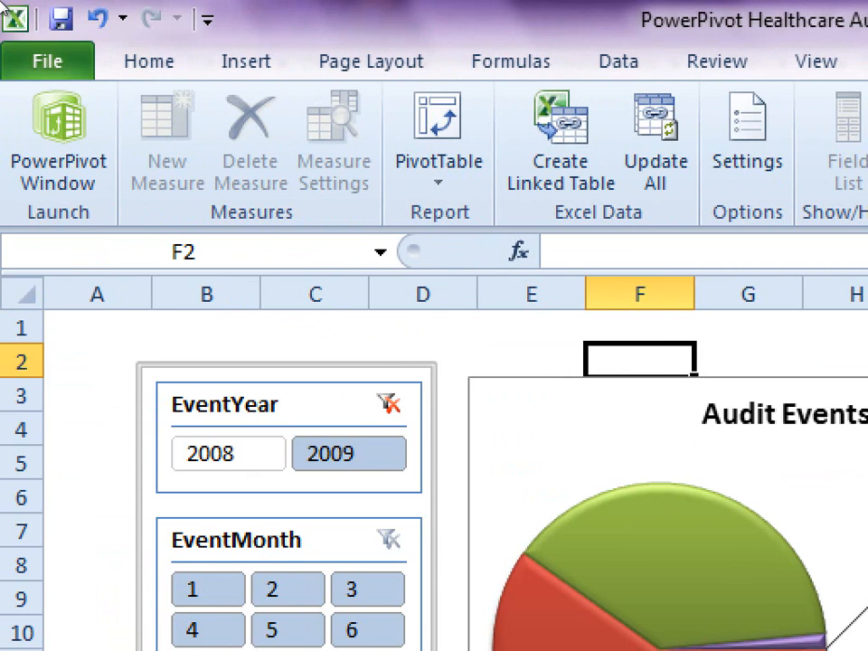
click(33, 81)
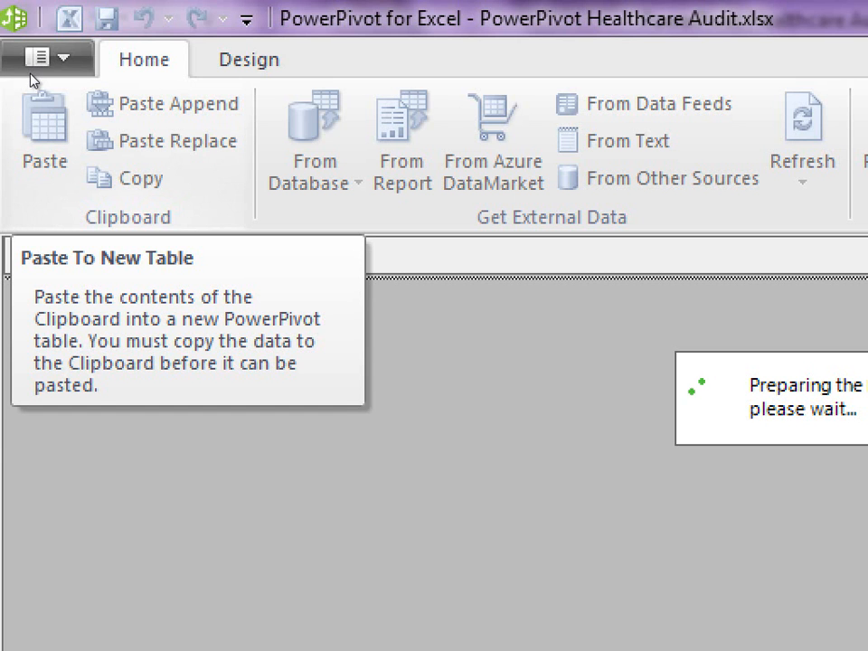
click(30, 79)
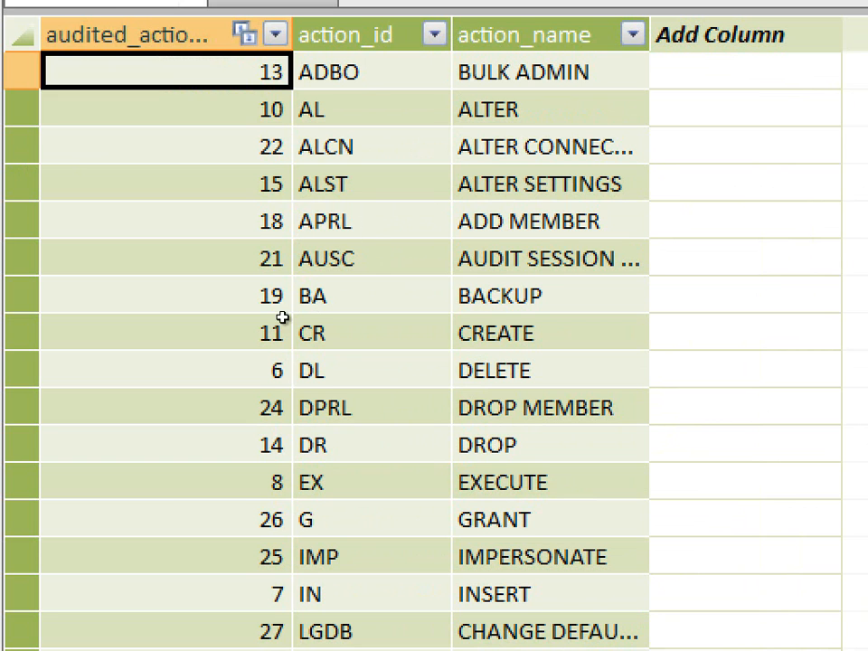
click(286, 363)
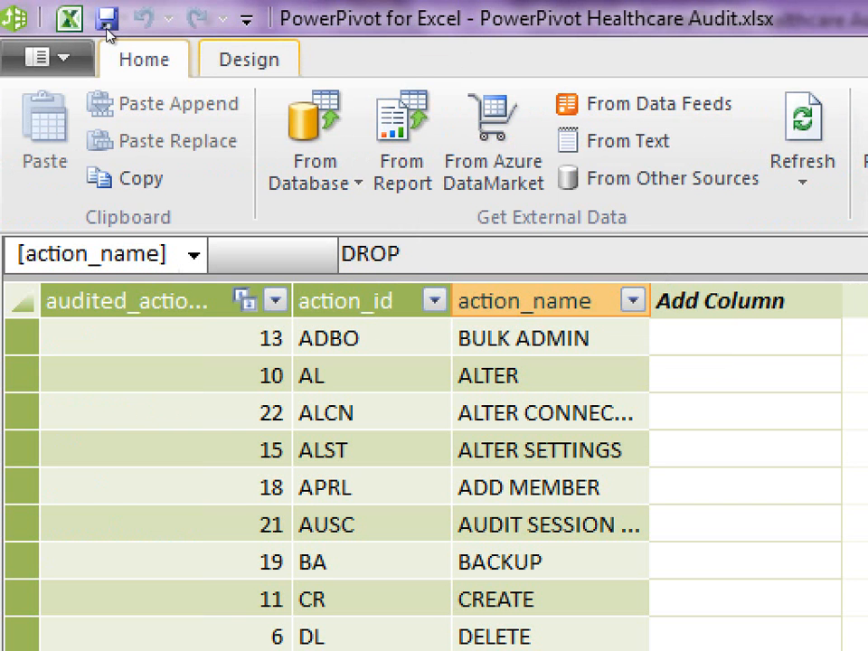
click(248, 59)
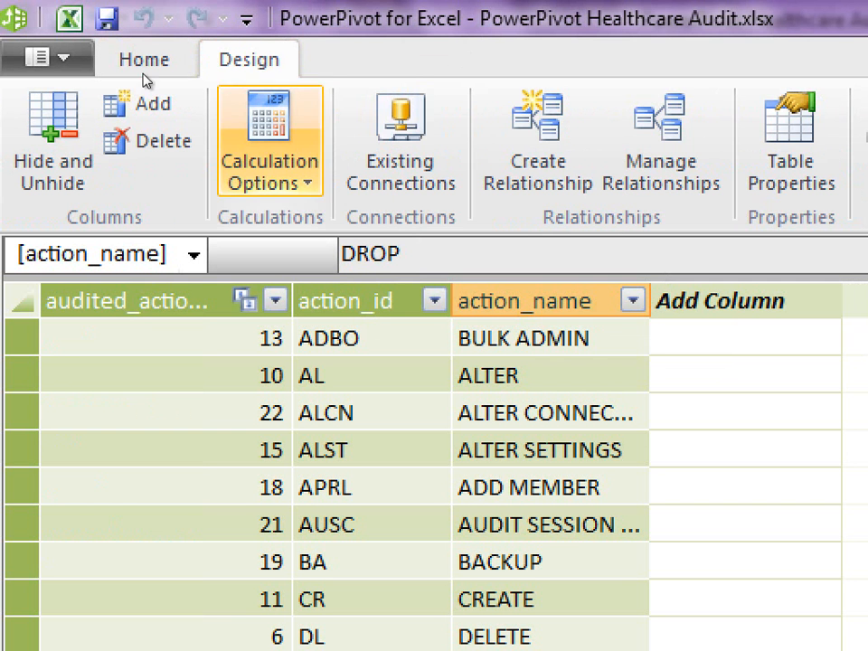
click(140, 59)
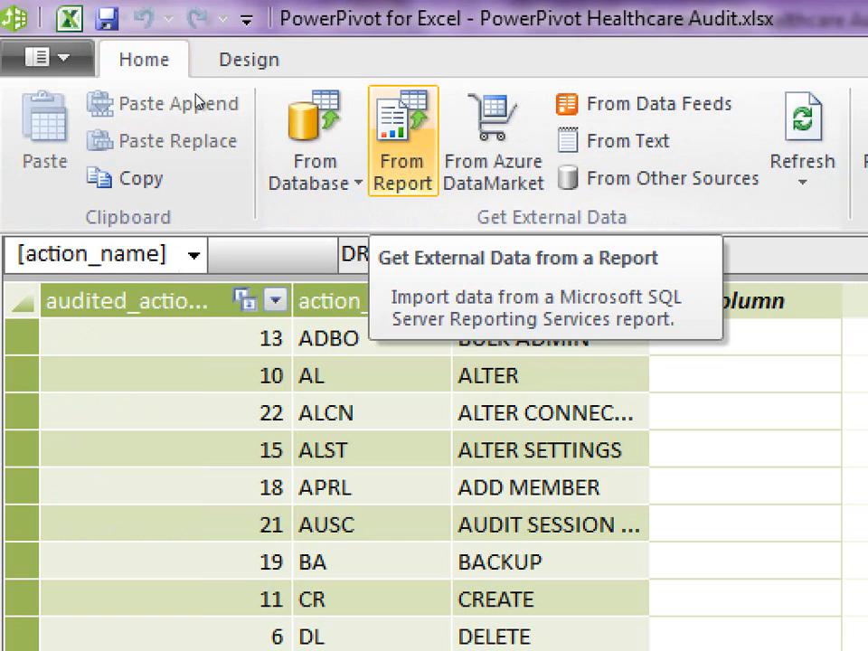
- Examine the external data sources offered by the Table Import Wizard, from relational databases to data feeds and text files, without importing anything
click(669, 178)
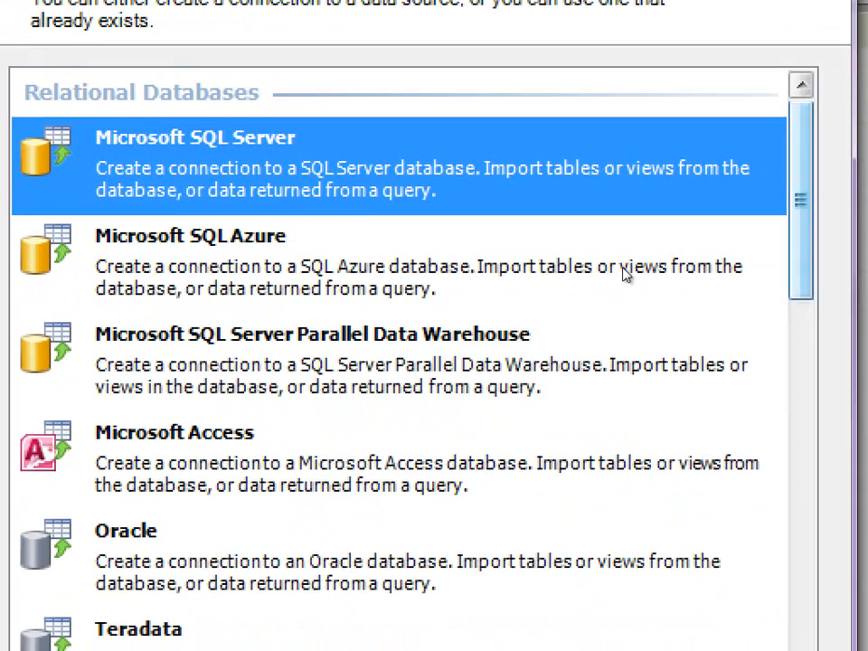
scroll(633, 342, down, 3)
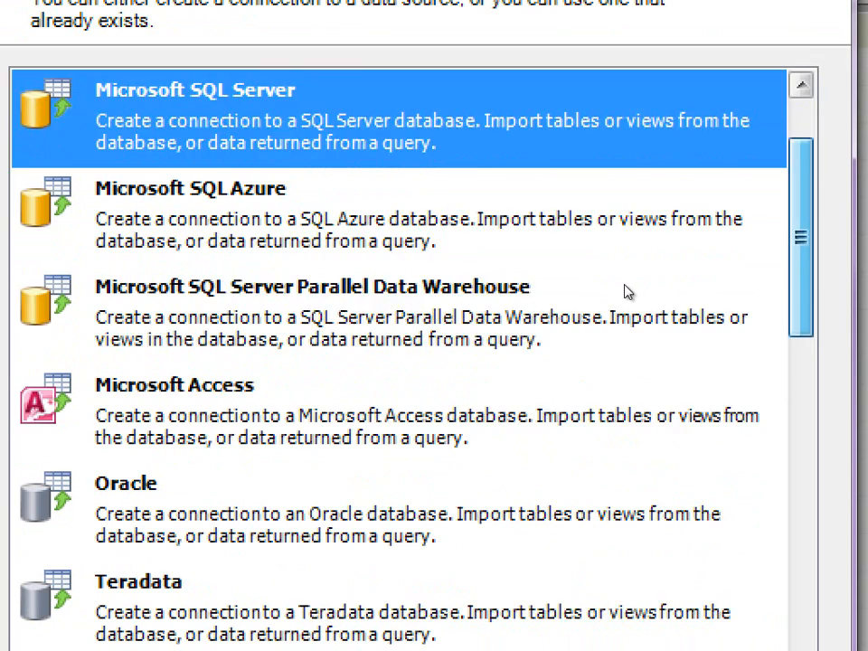
scroll(626, 326, down, 2)
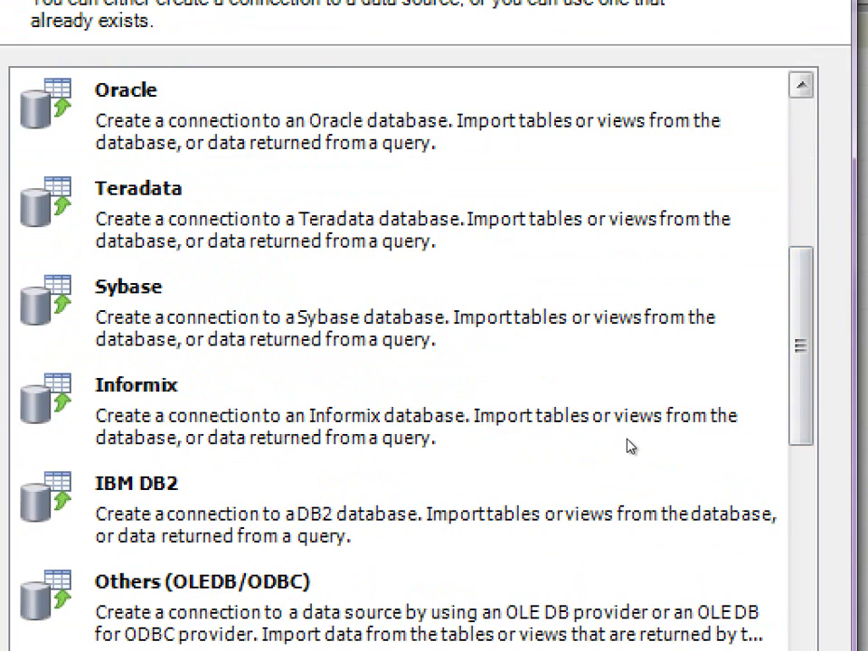
scroll(630, 445, down, 6)
click(315, 202)
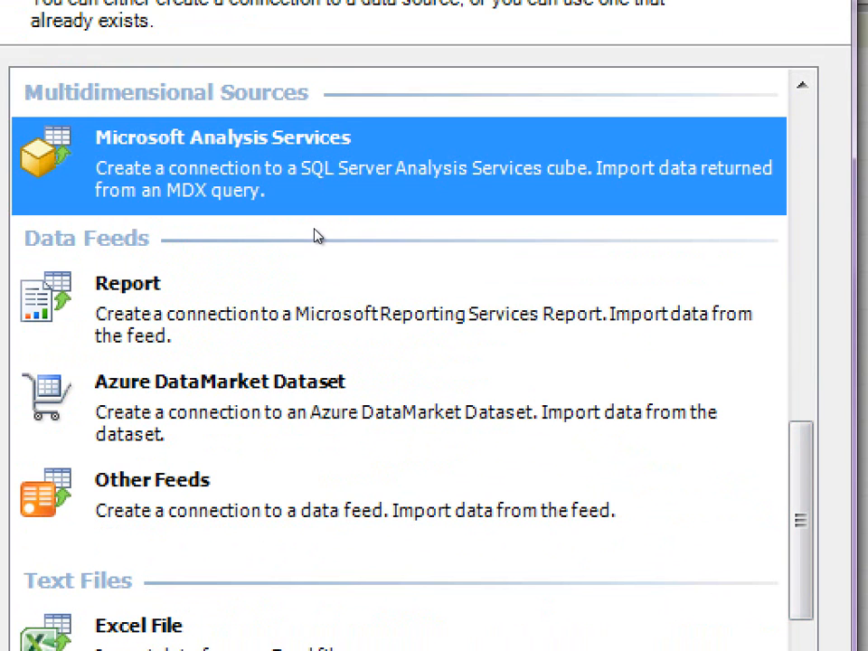
click(324, 300)
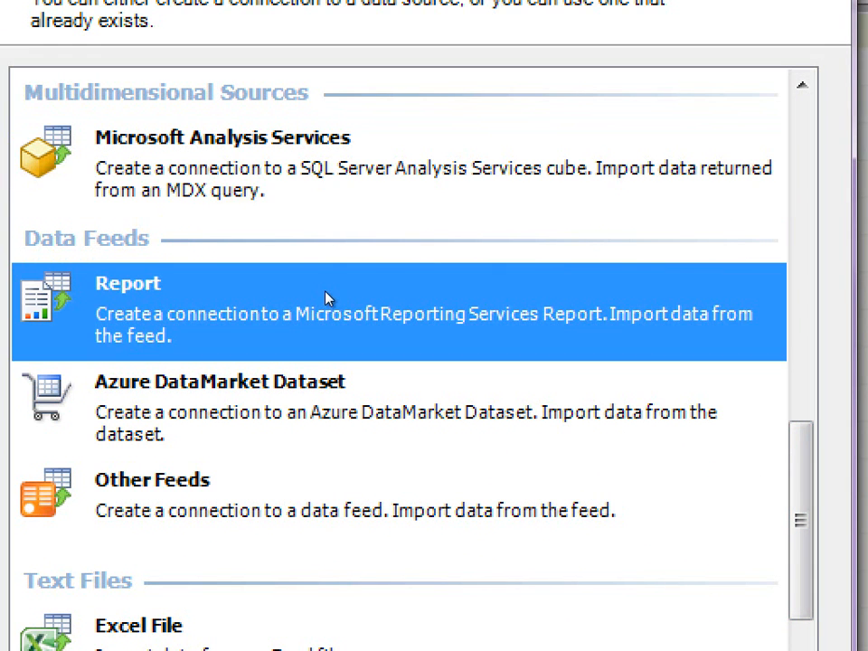
click(381, 355)
key(Down)
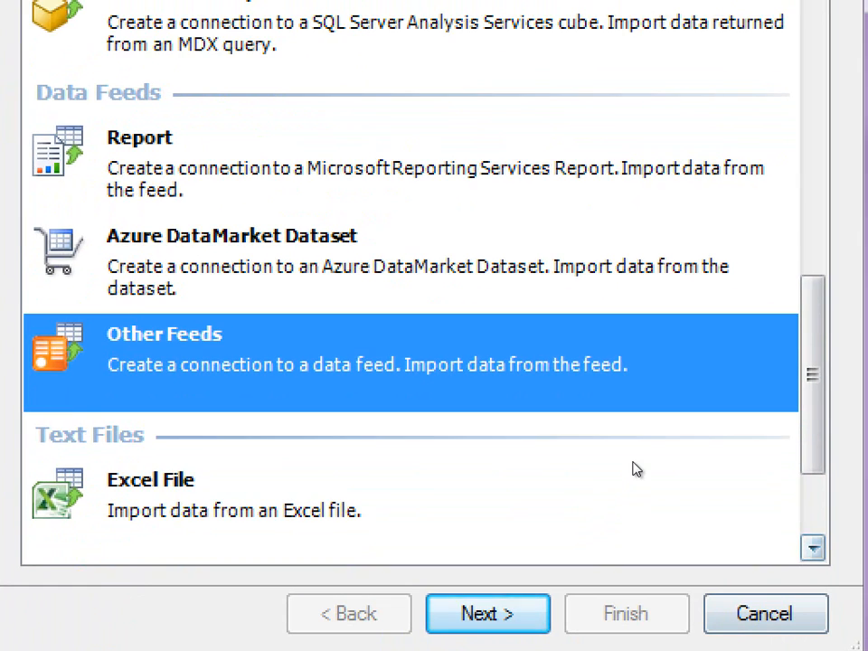
scroll(654, 437, down, 2)
click(414, 354)
click(384, 439)
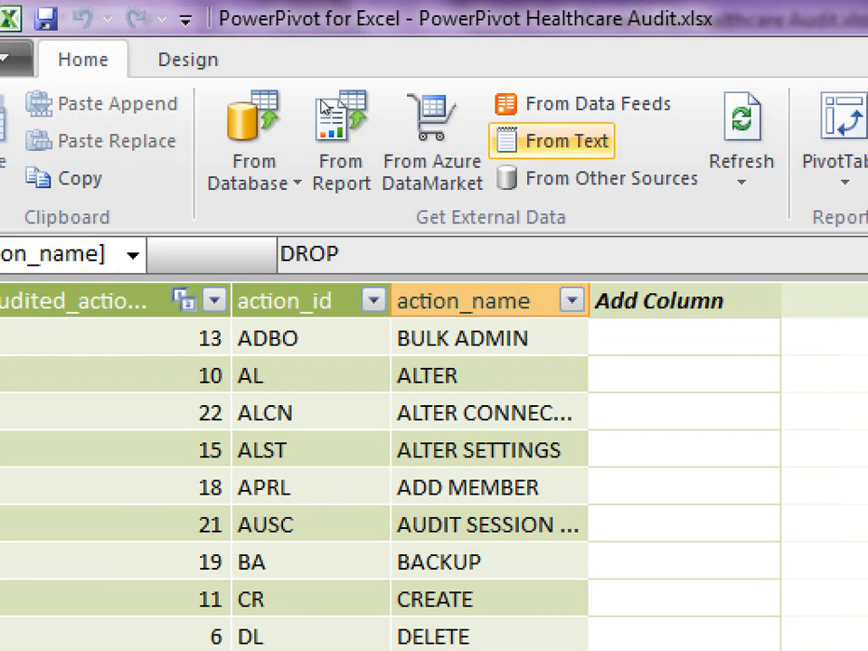
- Show the vAuditLog_ServerActions table and inspect its audited_action_id relationship to the auditedAction lookup table
click(307, 338)
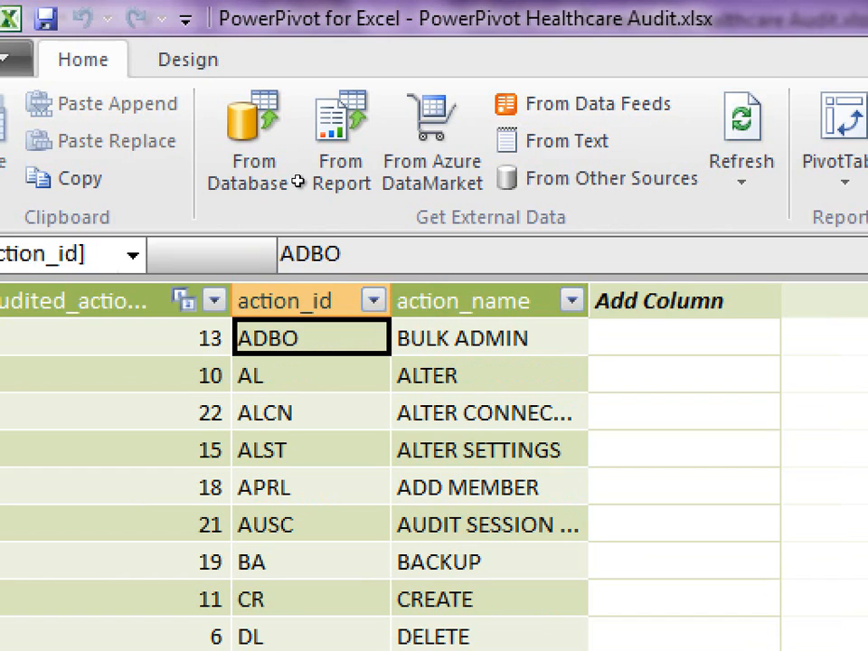
click(489, 338)
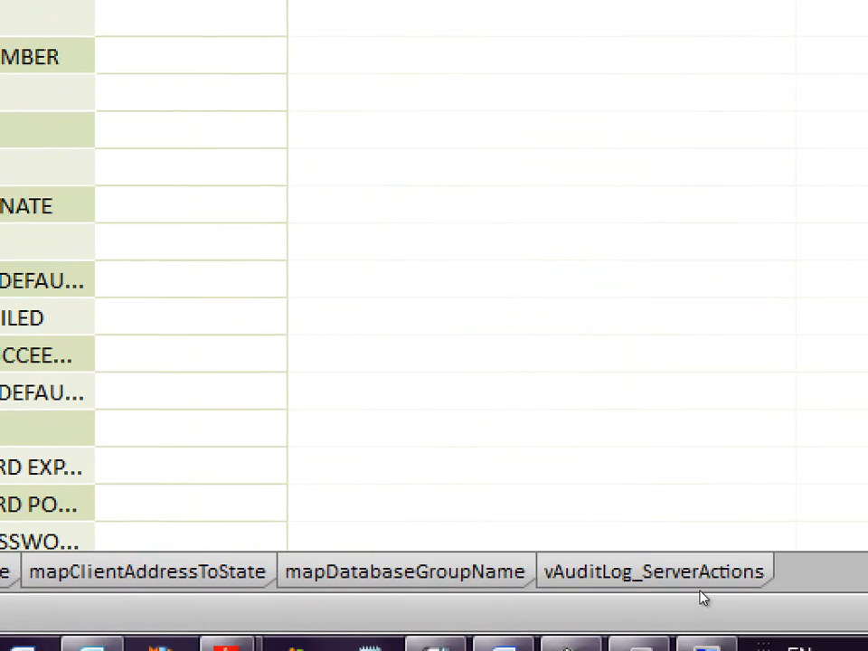
click(633, 578)
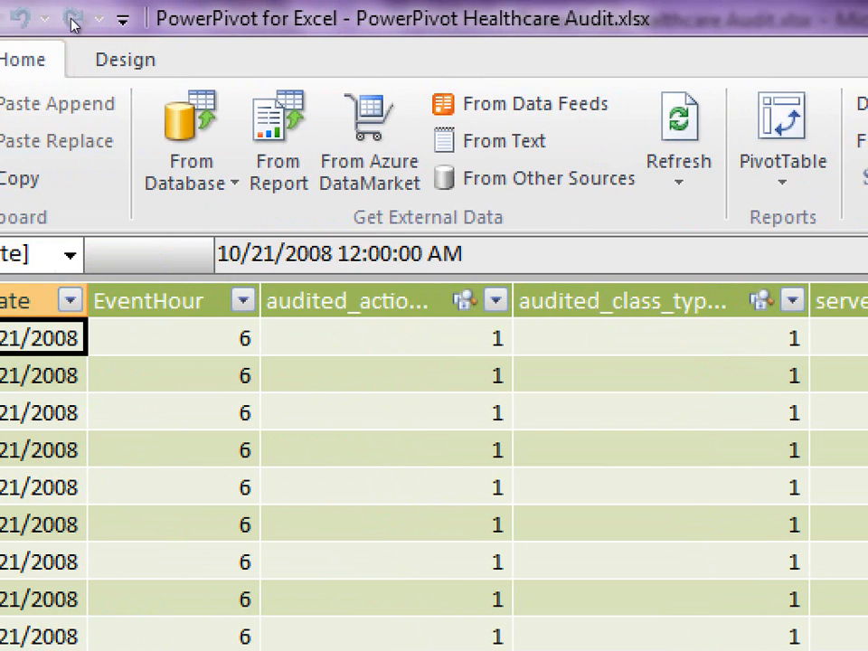
click(124, 58)
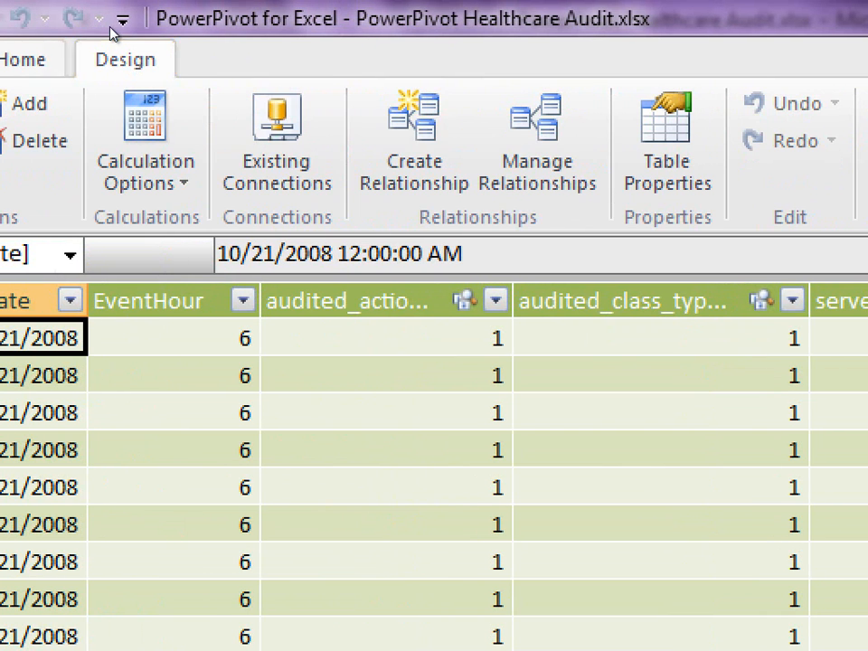
right_click(533, 155)
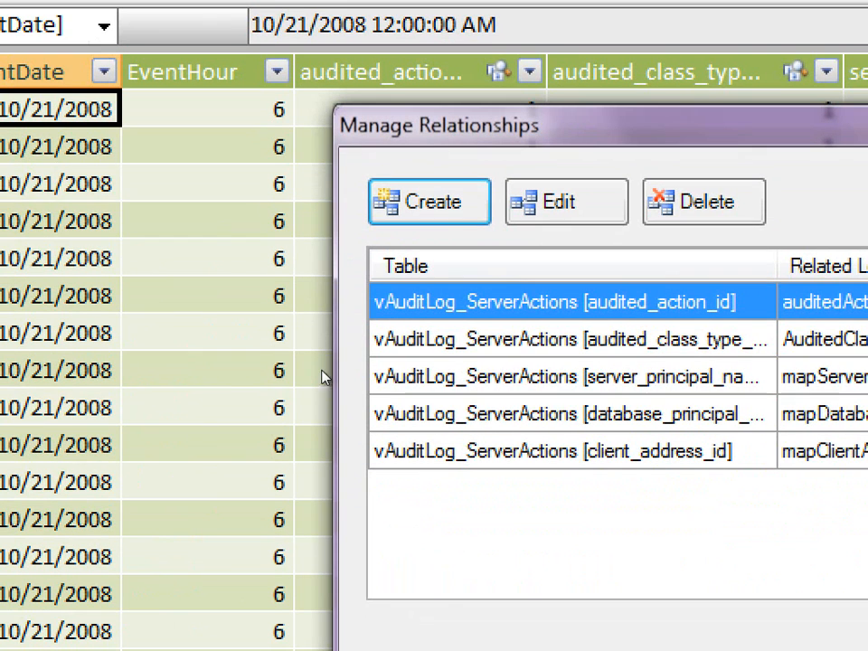
click(566, 202)
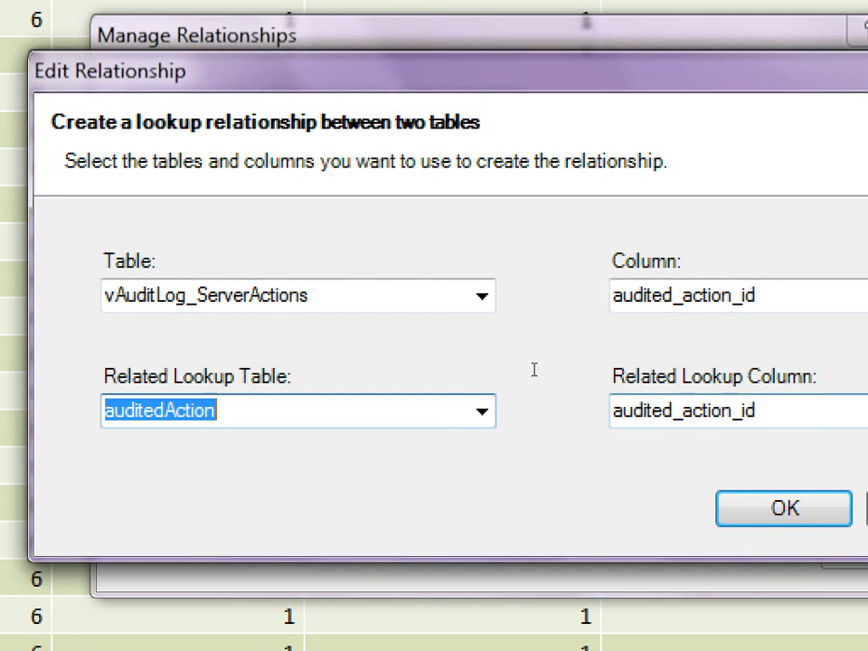
key(Return)
key(Escape)
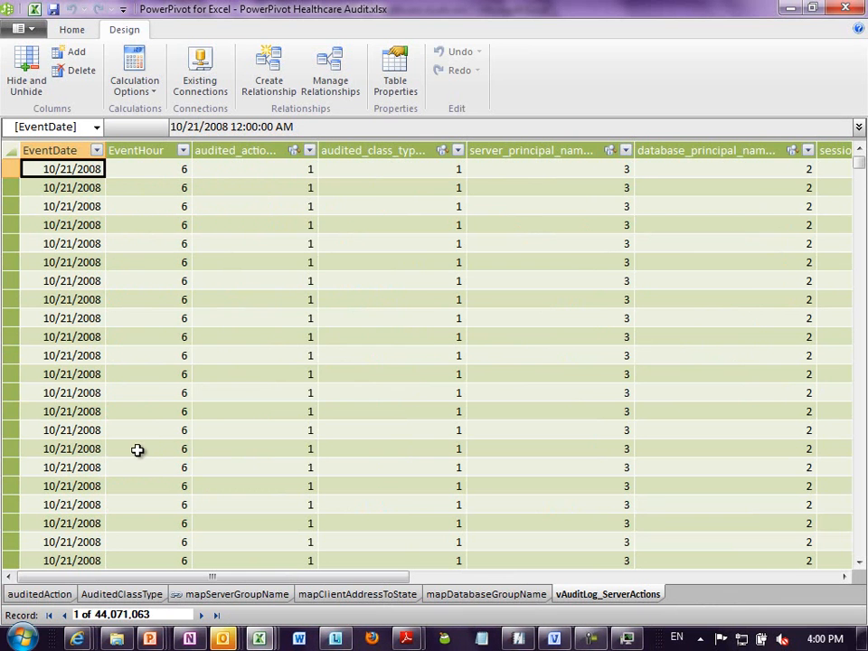
click(256, 392)
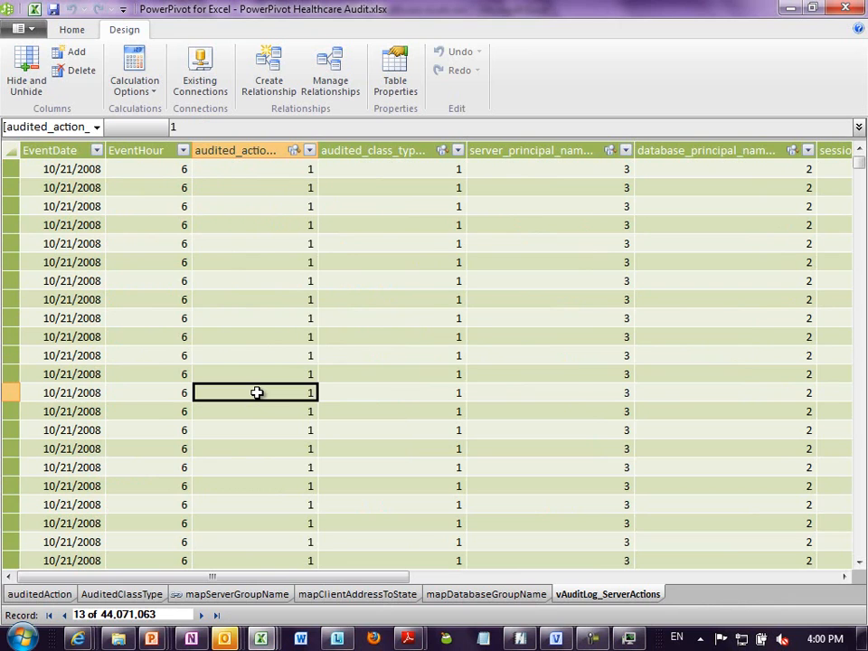
- Switch to the Dashboard sheet of PowerPivot Healthcare Audit.xlsx and filter its charts to EventYear 2008 with the slicer
key(alt+Tab)
key(alt+Tab)
key(alt+Tab)
key(alt+Tab)
key(alt+Tab)
key(alt+Tab)
key(alt+Tab)
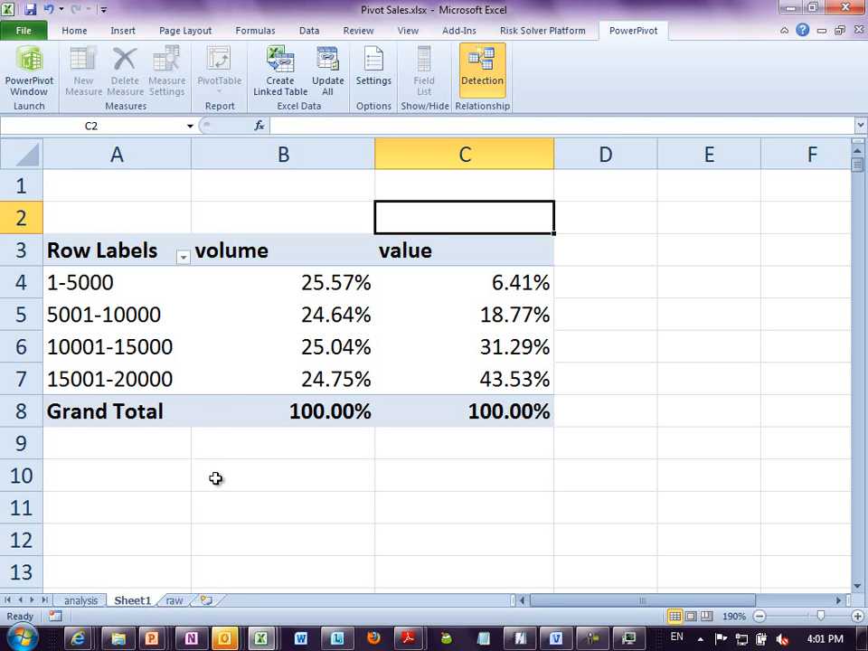
key(alt+Tab)
key(Tab)
key(Tab)
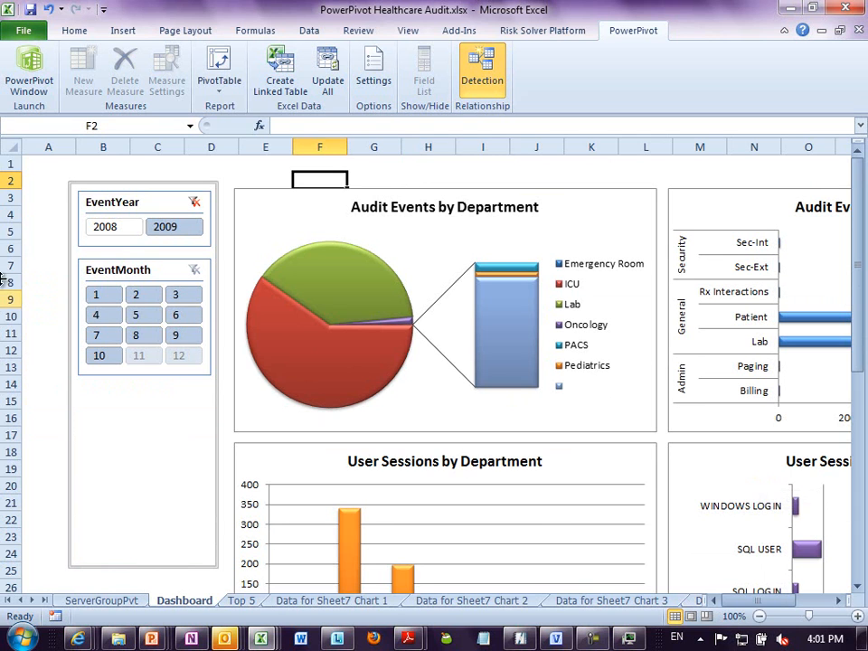
click(106, 228)
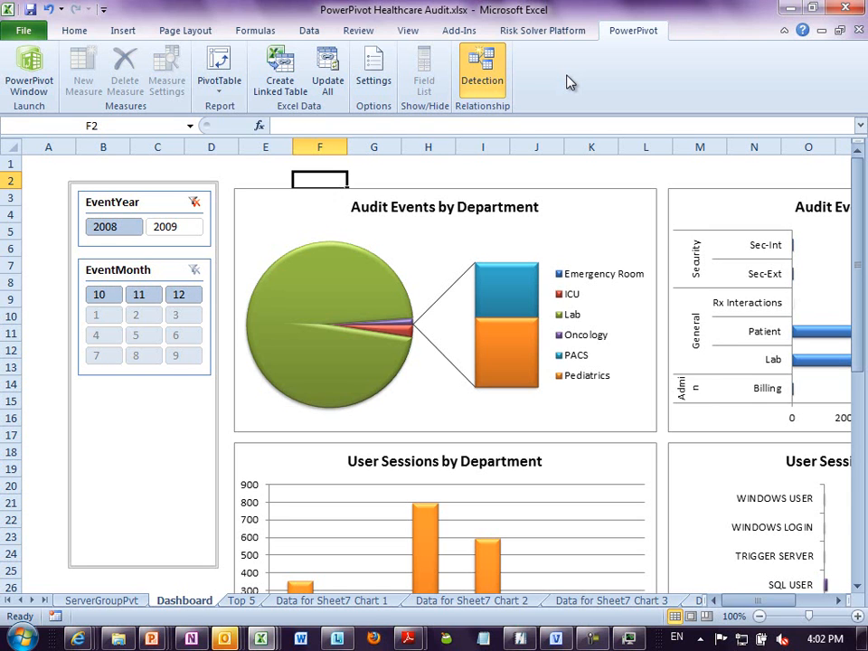
- Close the workbooks PowerPivot Healthcare Audit.xlsx and Pivot Sales.xlsx without saving changes
key(ctrl+w)
key(n)
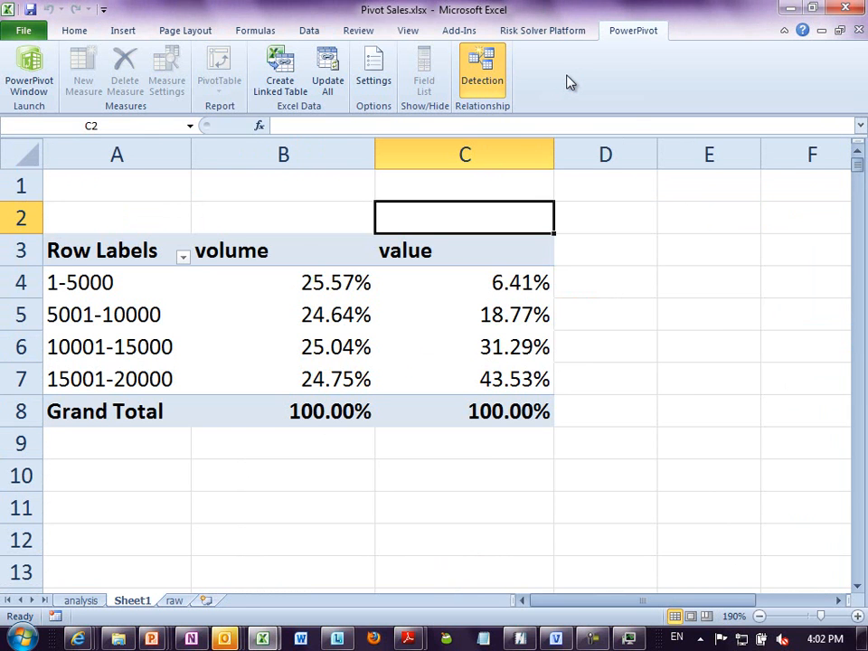
key(ctrl+w)
key(n)
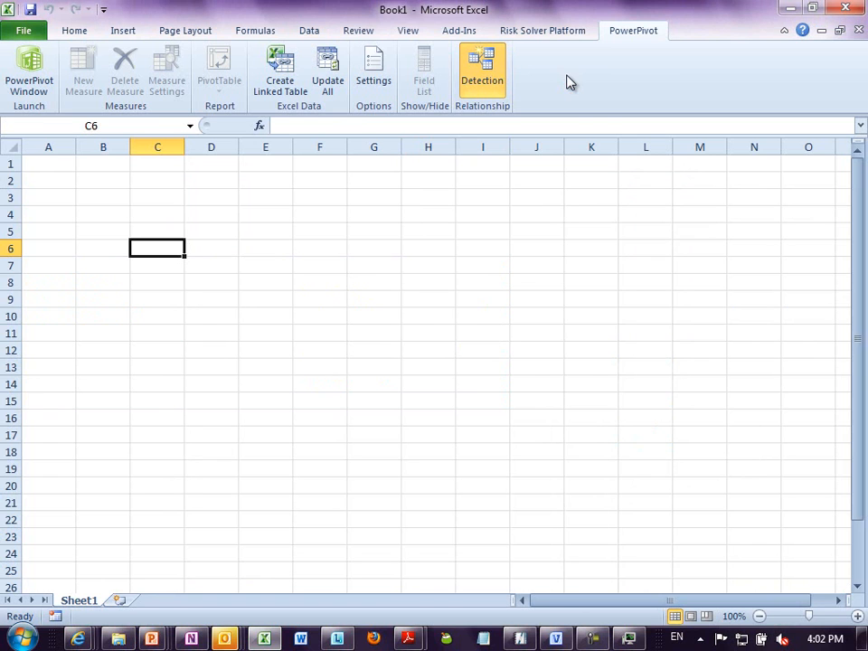
- Open the workbook Count Distinct.xlsx from the nitinsample folder inside powerpivotdata
click(197, 201)
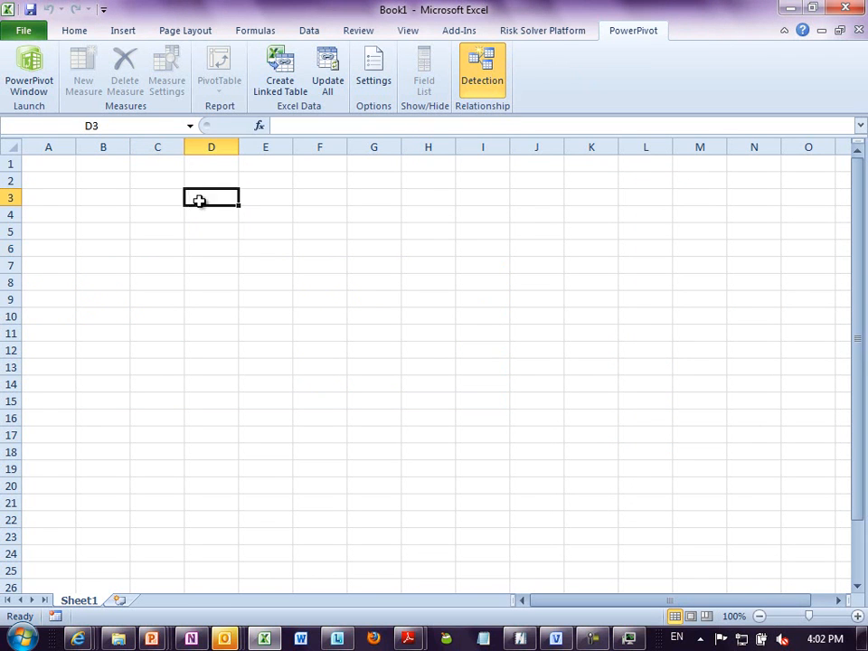
click(248, 259)
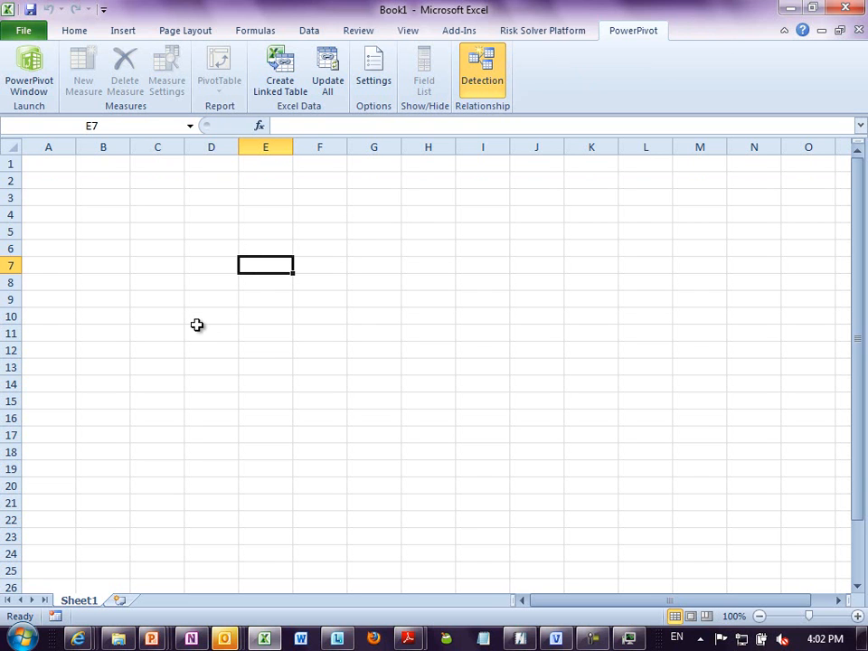
key(alt+f)
key(o)
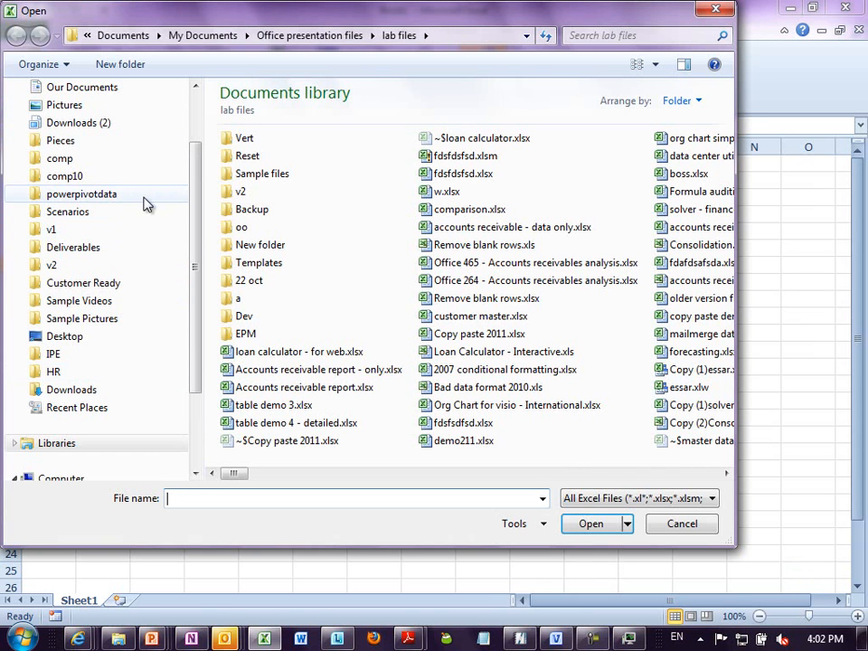
click(143, 195)
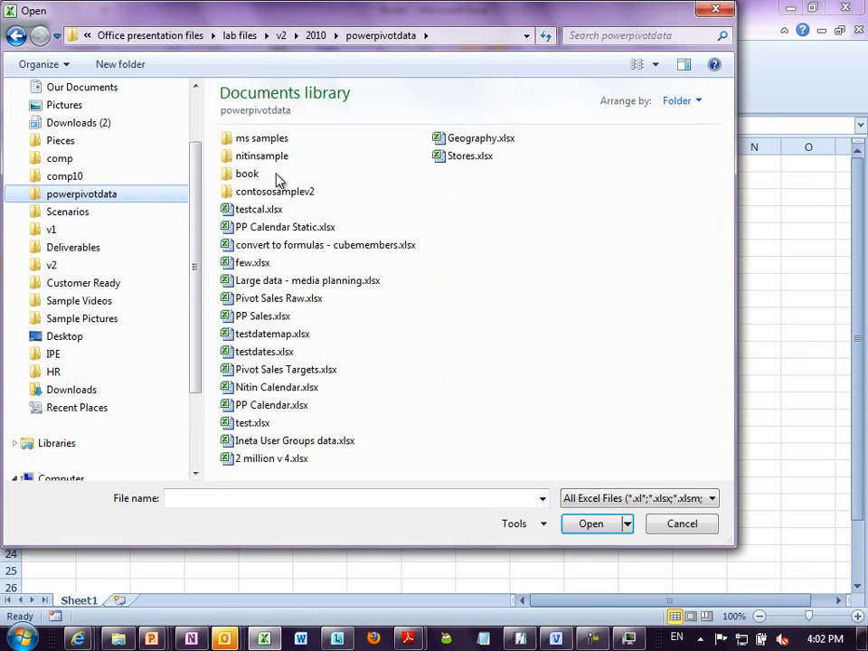
double_click(262, 157)
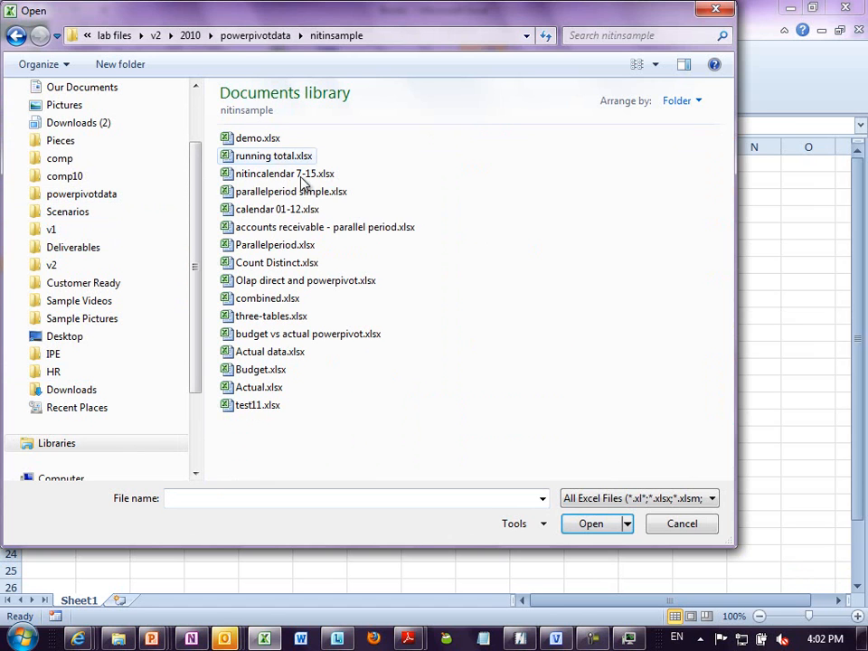
double_click(278, 263)
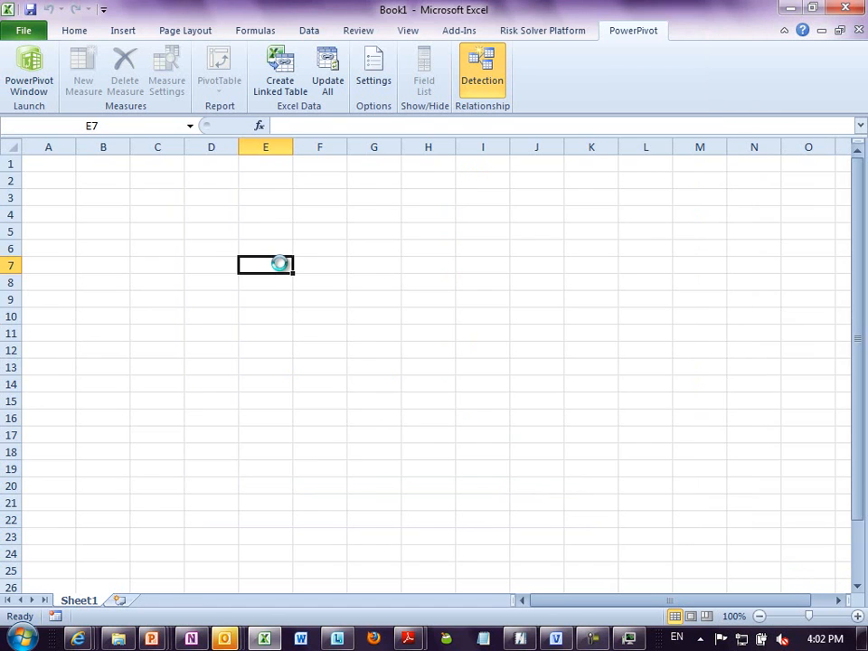
- Show the table of customers, products, amounts and dates on Sheet1 in full
click(135, 601)
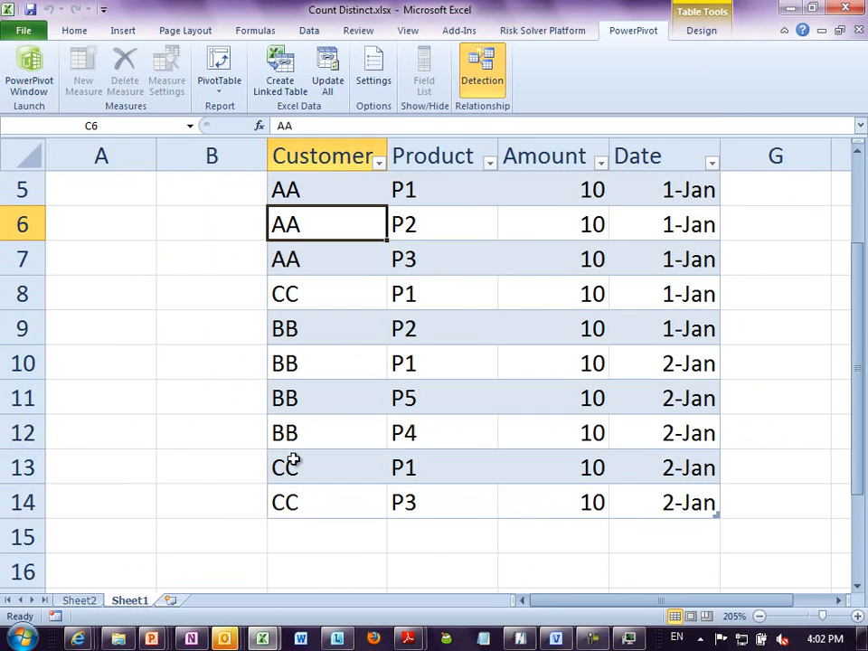
scroll(361, 277, up, 2)
scroll(364, 277, down, 1)
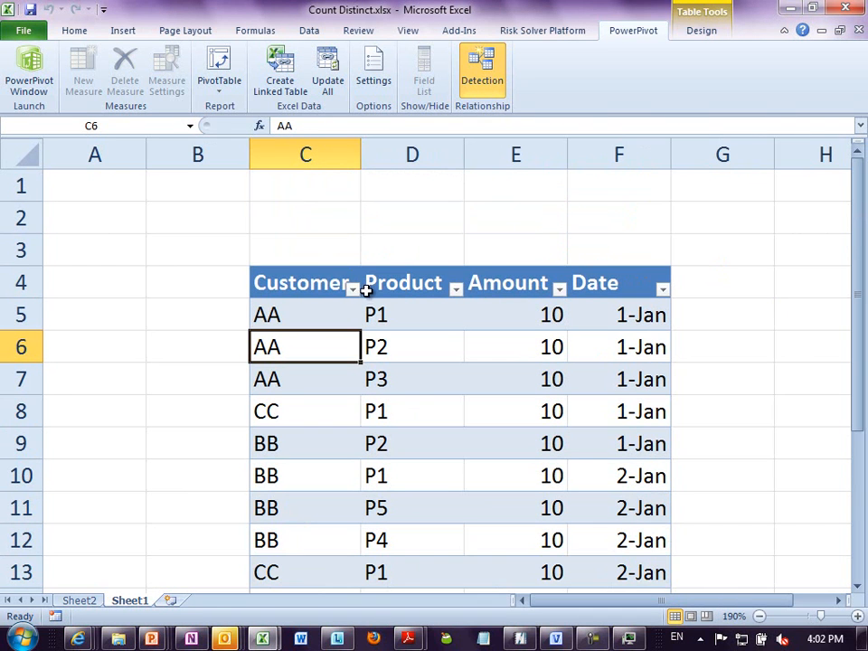
drag(859, 430, 857, 470)
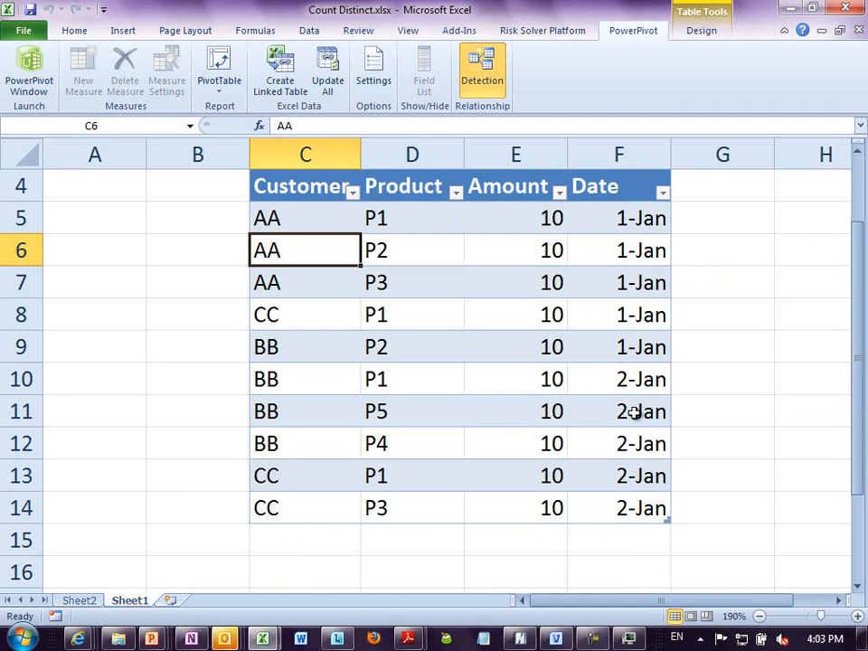
- Filter the table's Date column to 2 January 2011 and select the remaining Customer cells to count them
click(663, 192)
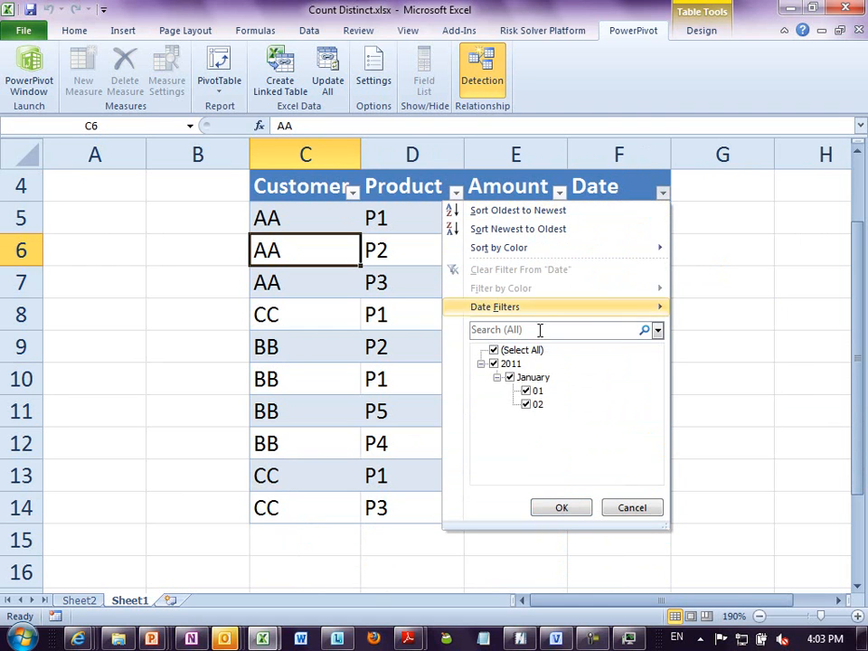
click(525, 391)
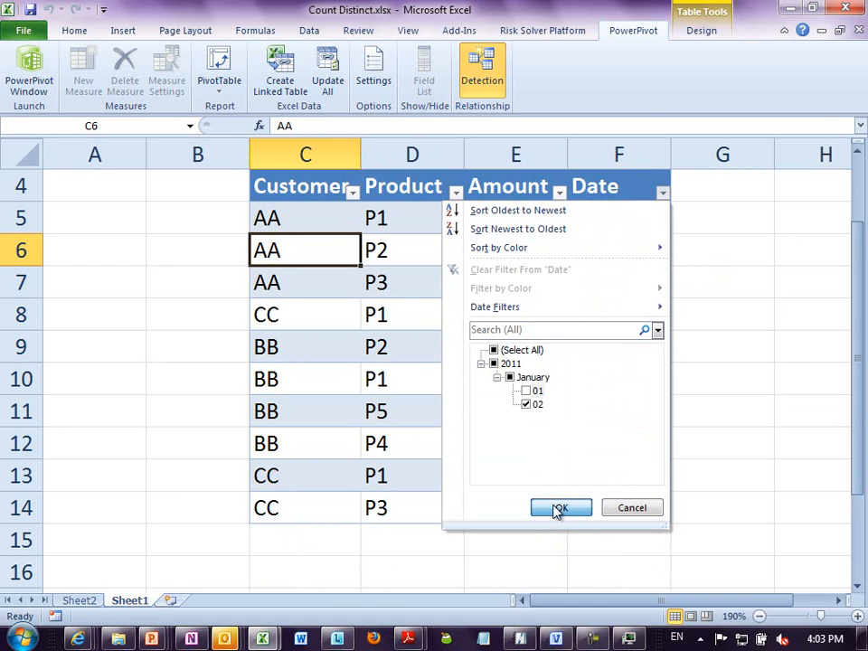
click(558, 507)
click(284, 218)
drag(284, 218, 290, 333)
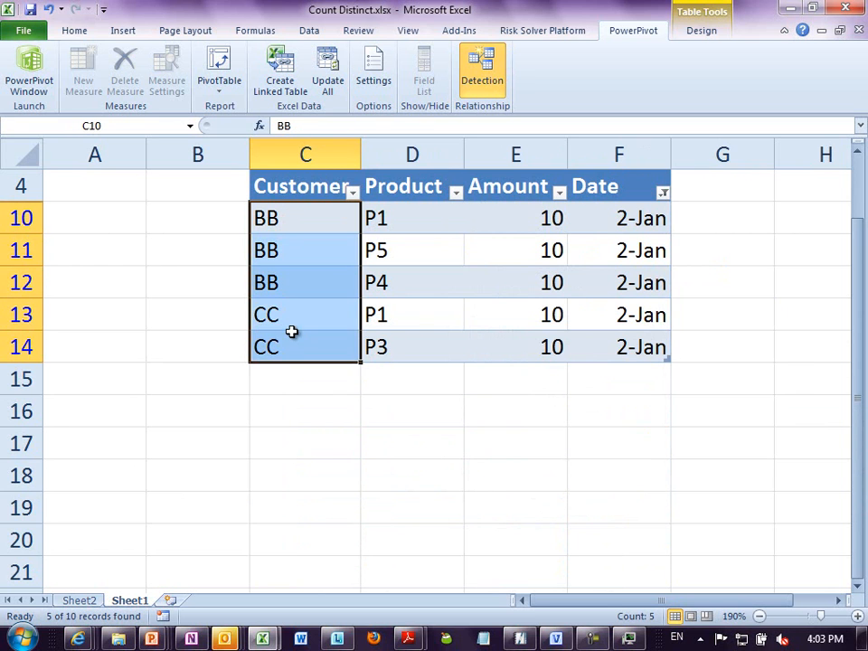
- Select the filtered Product cells to count them, and check individual customer and product entries for repeats
click(300, 315)
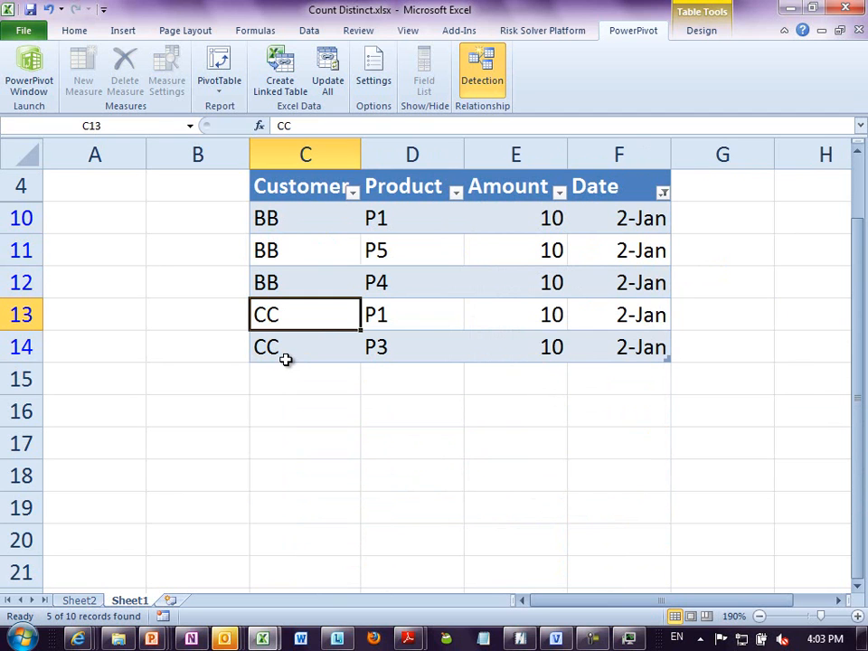
drag(420, 221, 406, 353)
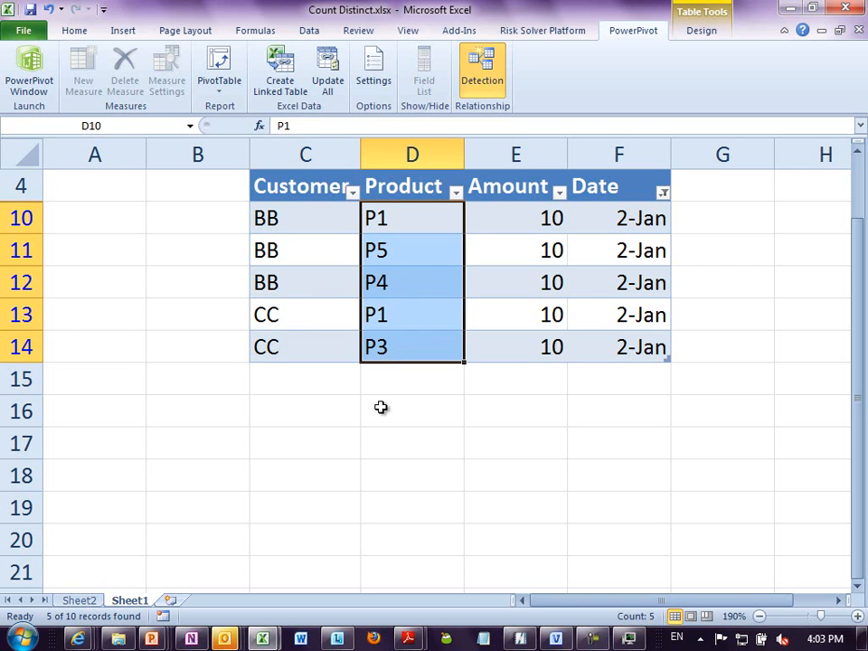
click(420, 226)
click(411, 251)
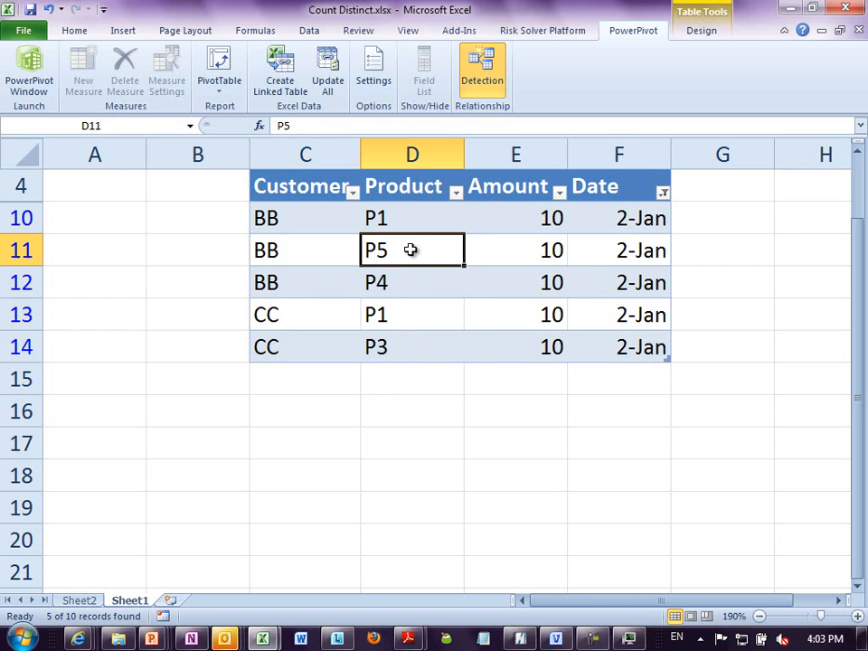
click(399, 341)
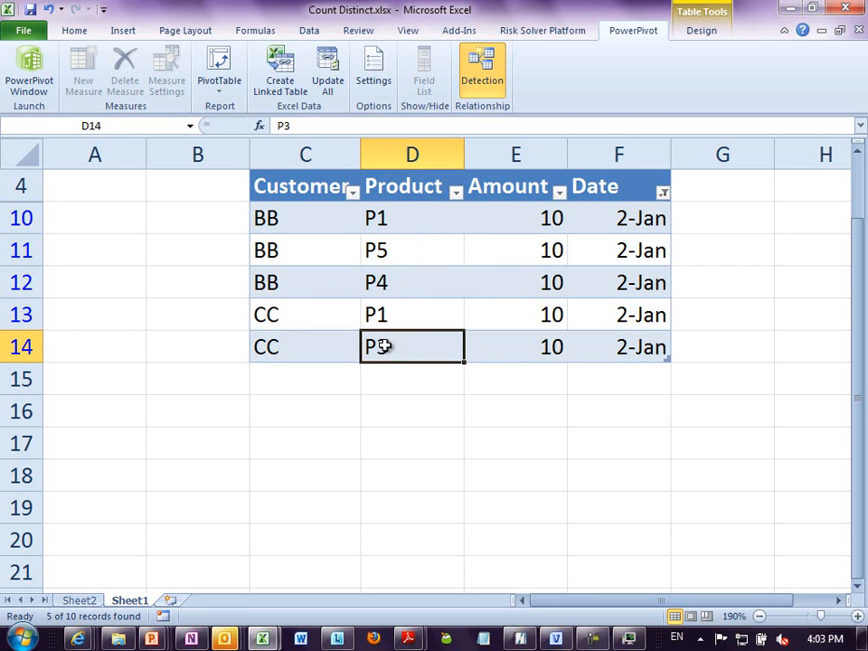
- Create a regular PivotTable from the table on a new sheet, with Date as row labels and Count of Product as values
key(alt+d)
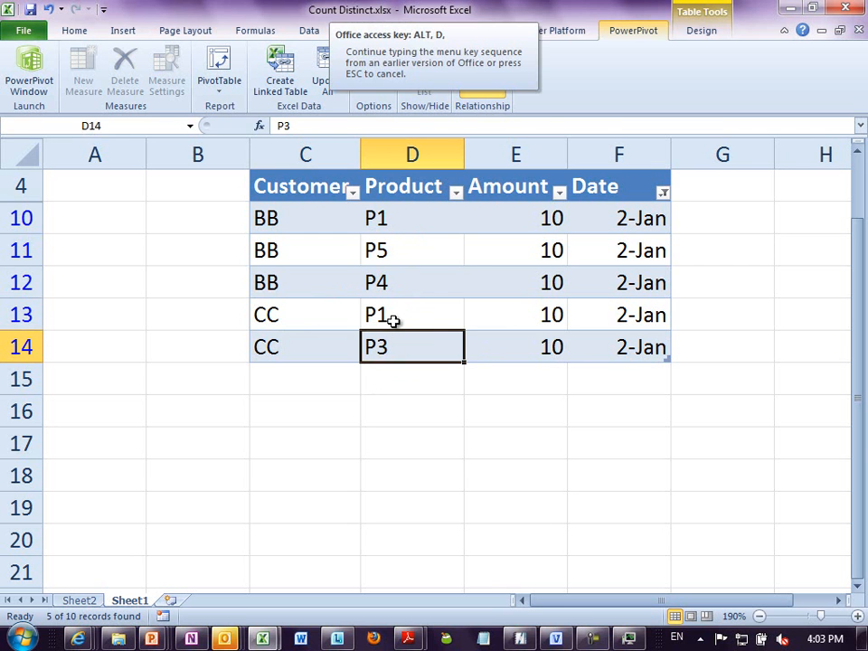
key(p)
key(f)
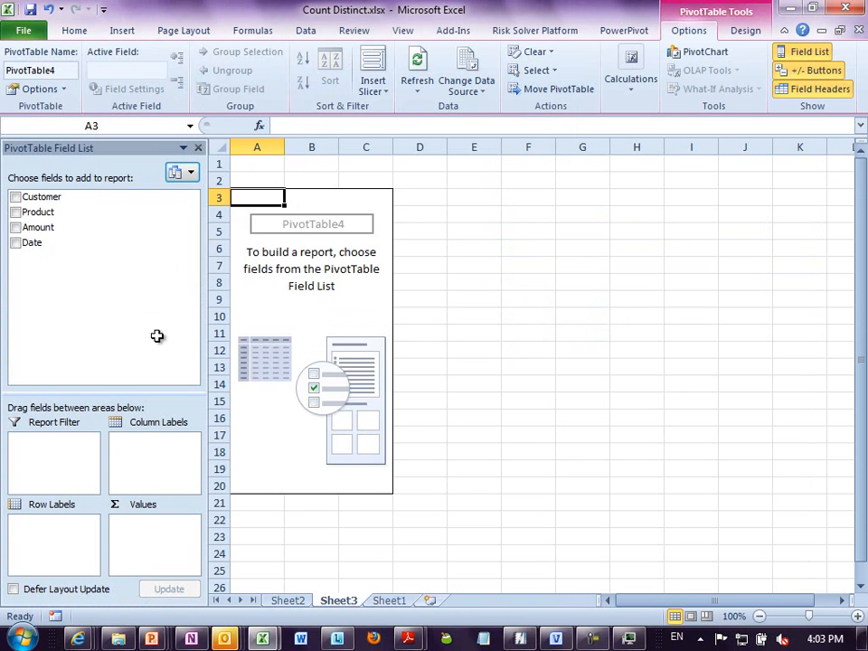
drag(29, 243, 41, 524)
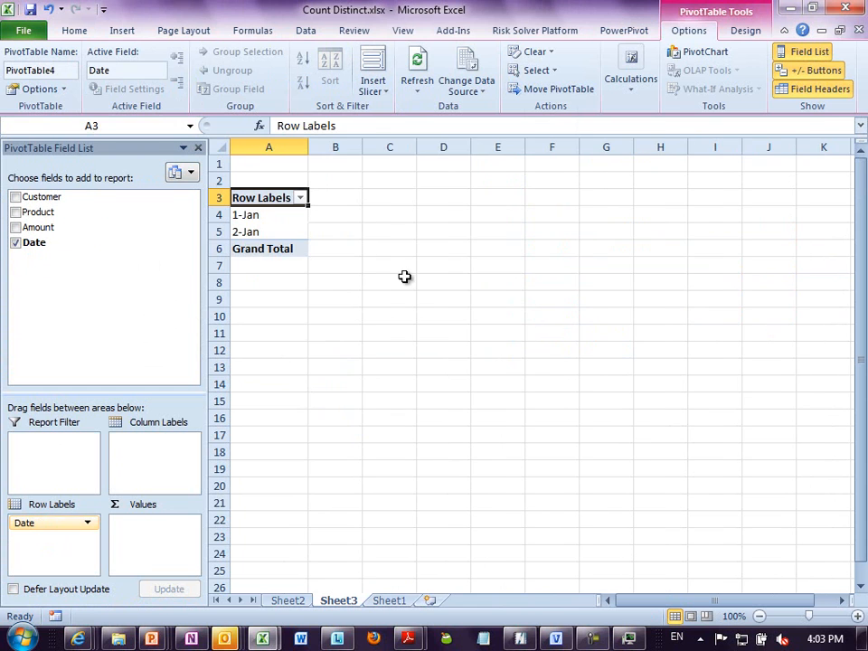
click(288, 230)
scroll(288, 240, up, 6)
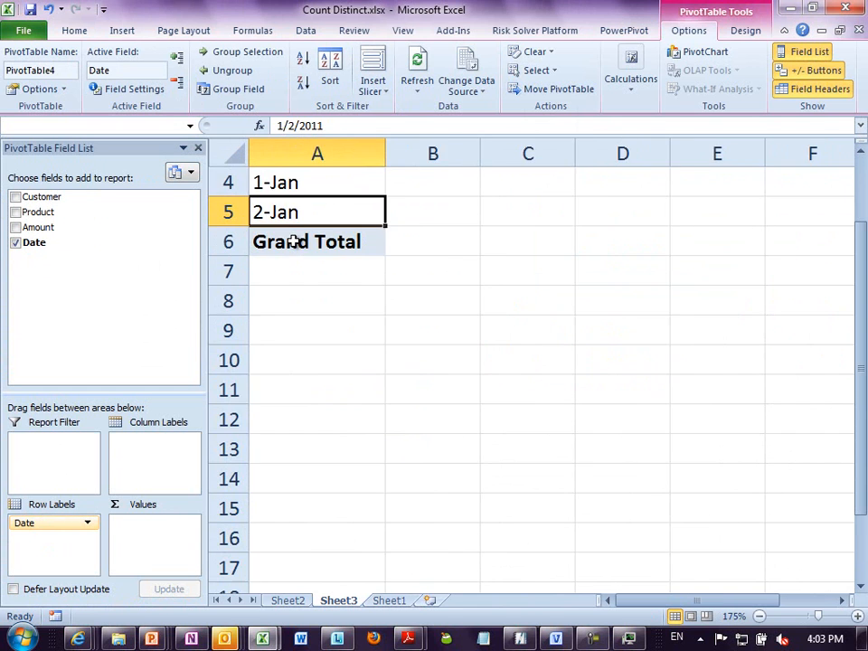
drag(41, 212, 167, 522)
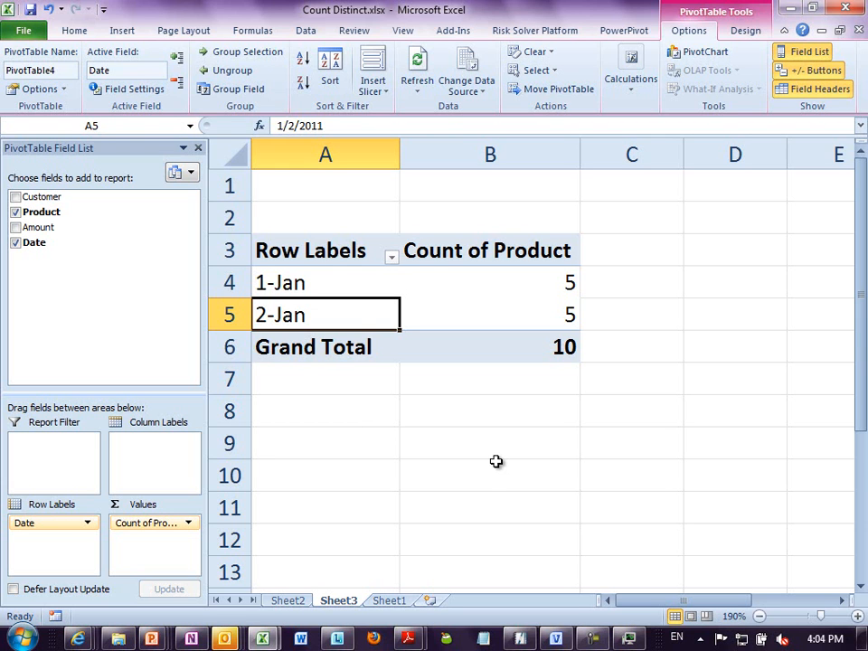
click(520, 321)
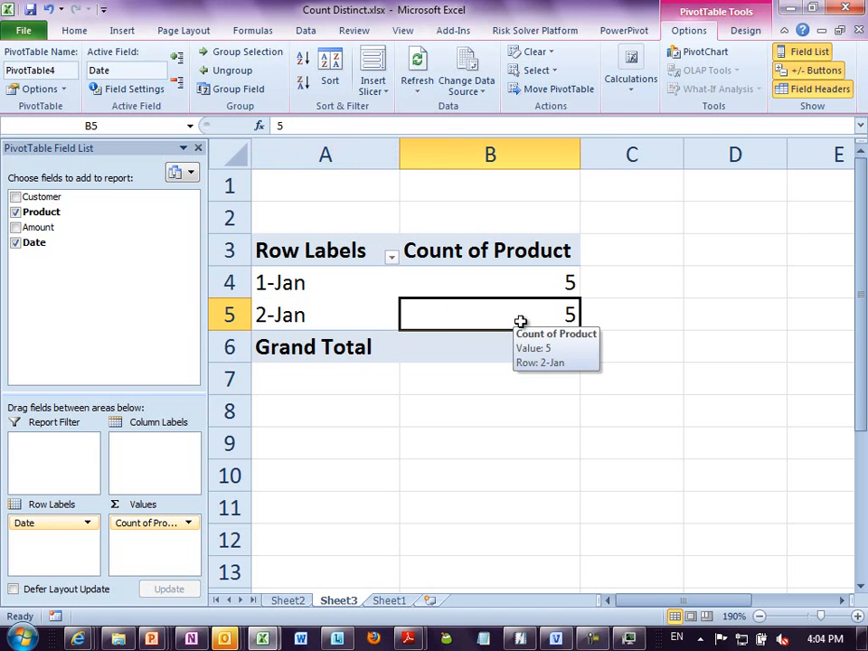
- Return to Sheet1 and clear the filter from the table's Date column
click(389, 600)
click(493, 302)
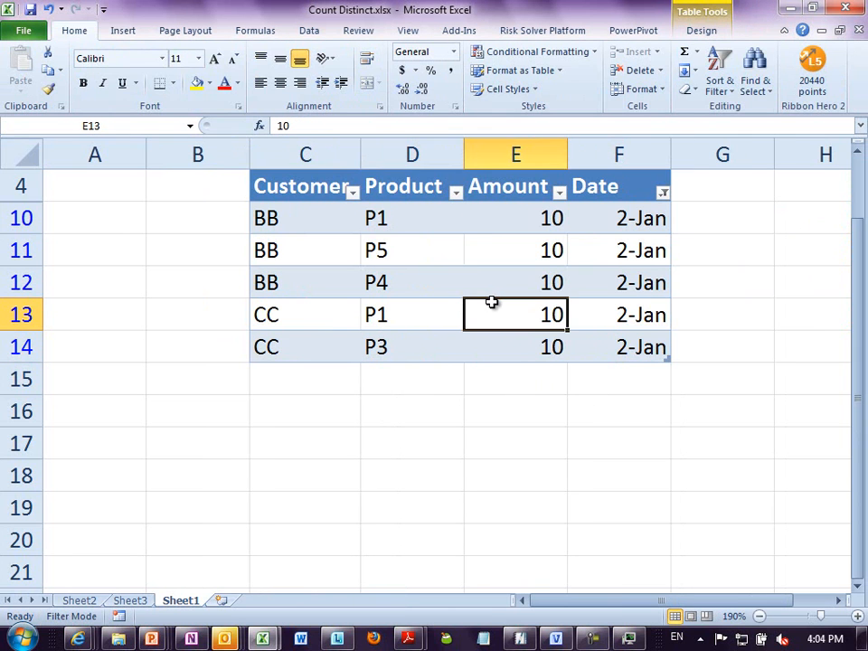
scroll(490, 302, up, 1)
click(511, 333)
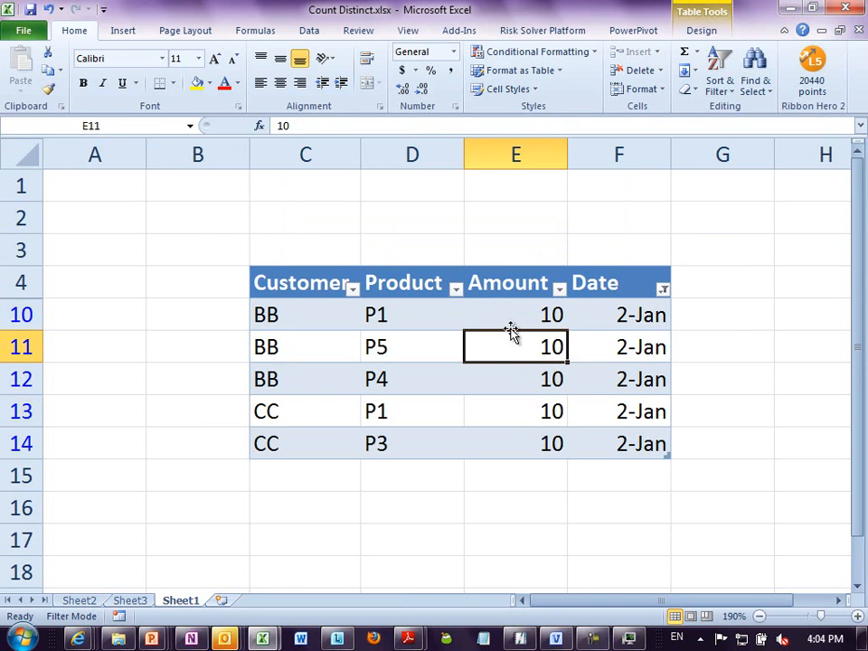
click(511, 315)
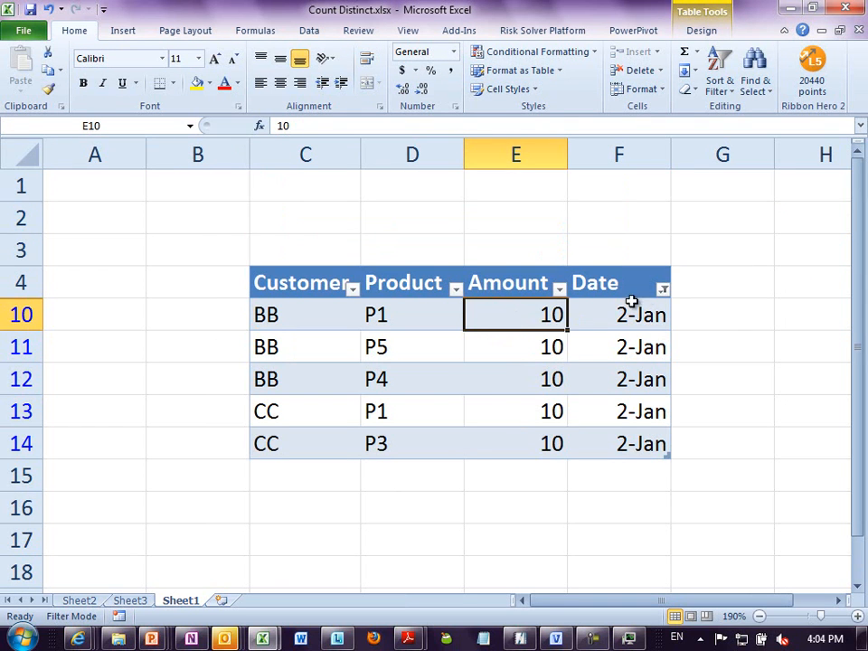
click(663, 291)
click(493, 354)
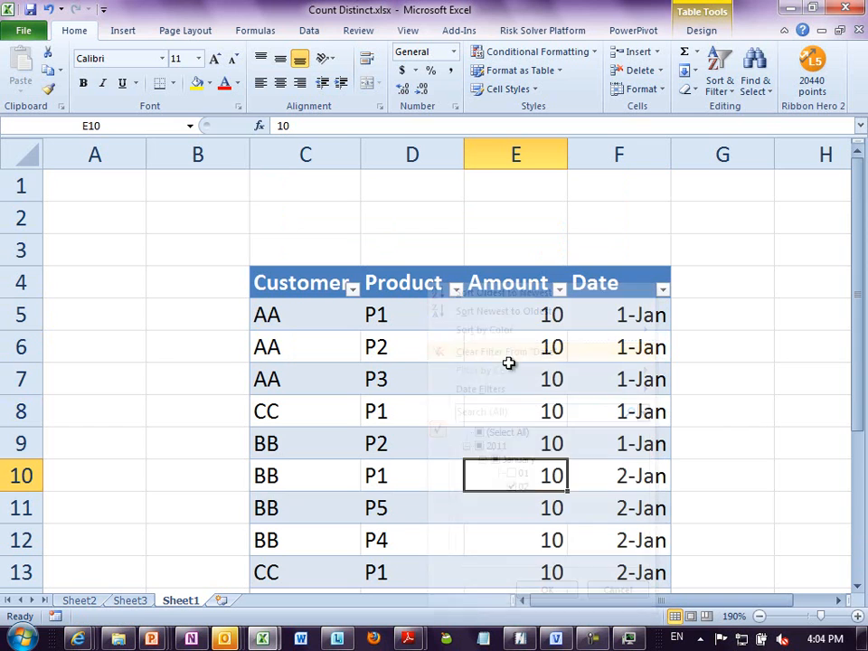
click(526, 391)
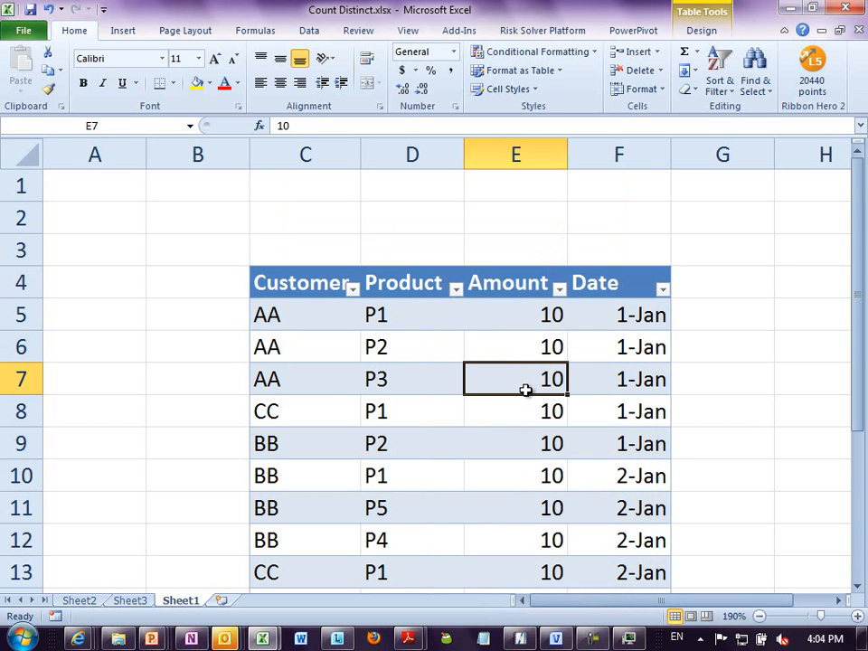
- Open the PowerPivot window on the linked Table1 and fit the Date column's width to its full dates
click(411, 319)
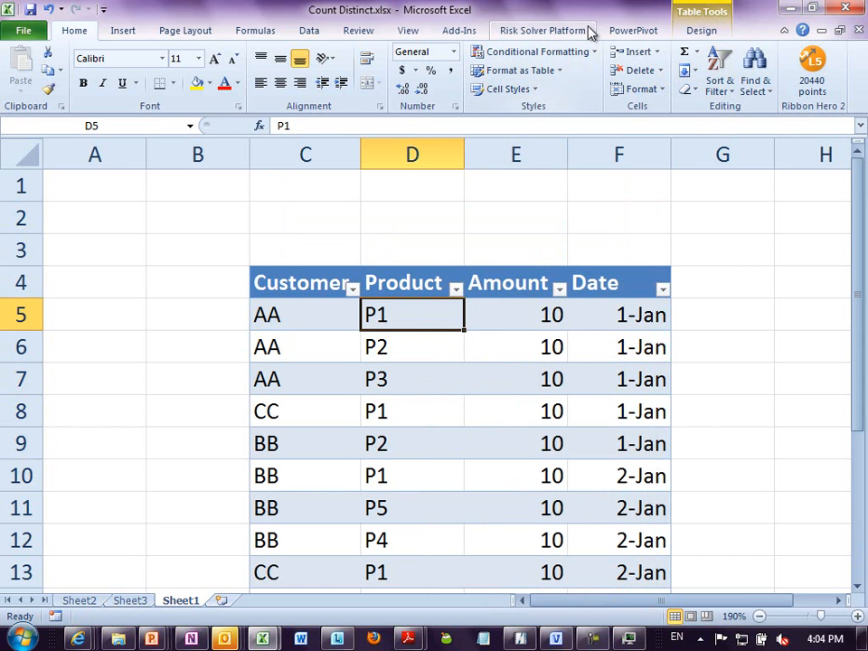
click(622, 33)
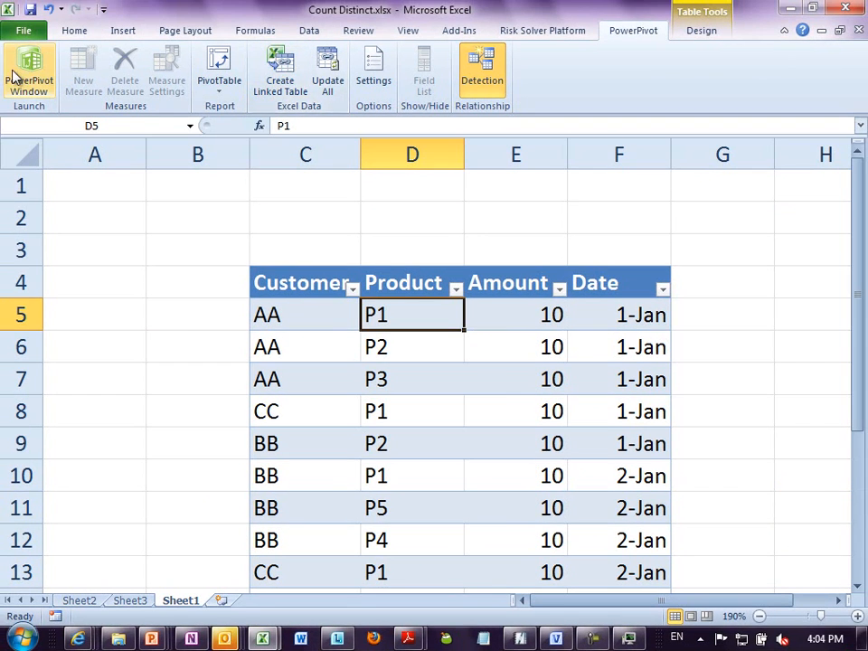
click(27, 71)
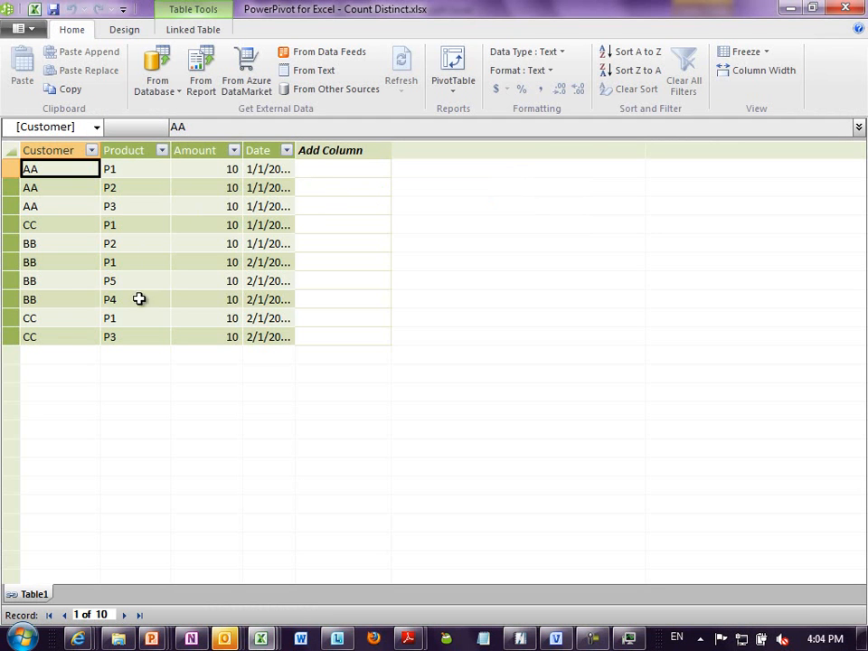
double_click(294, 150)
click(287, 261)
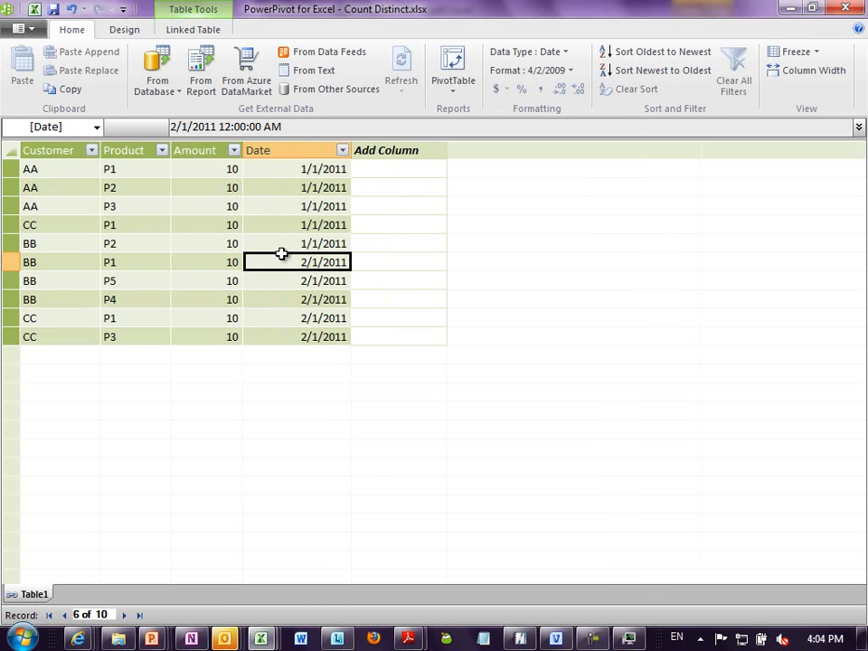
- Switch back to the Excel workbook and select the Unique Customers value in the PivotTable on Sheet2
key(alt+Tab)
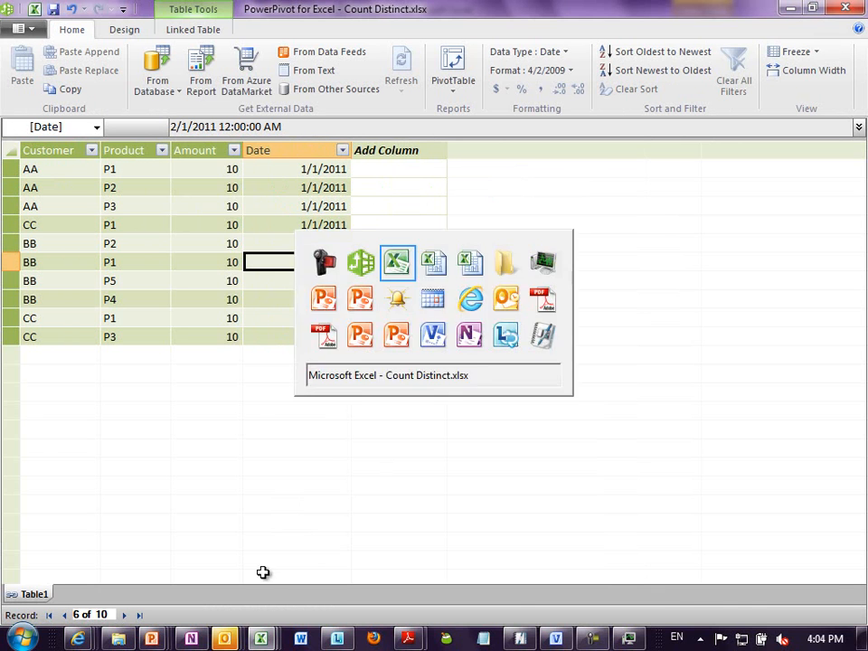
click(90, 600)
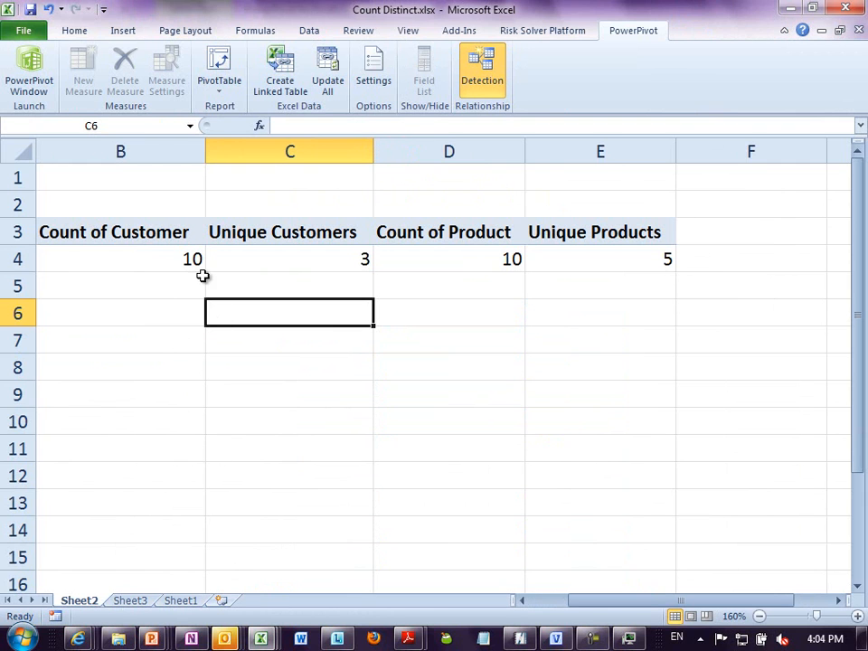
click(258, 266)
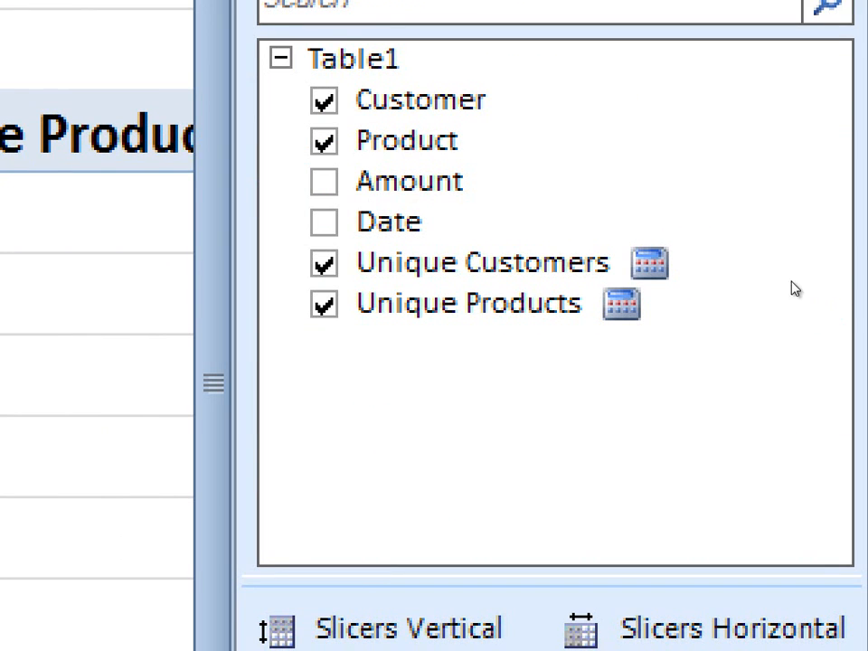
- Edit the Unique Customers measure formula, spacing out the nested function as =COUNTROWS( DISTINCT(Table1[Customer]) )
right_click(750, 284)
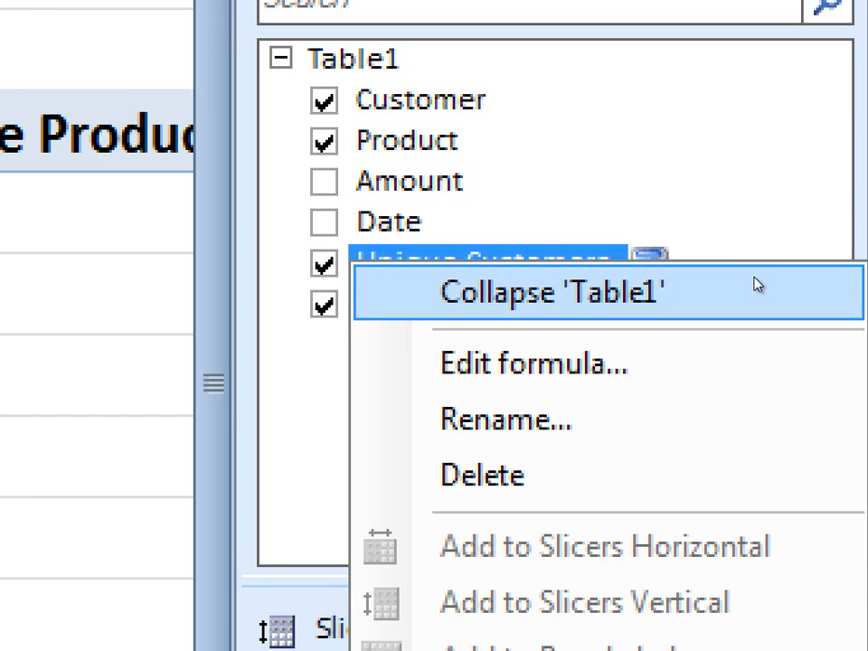
click(756, 352)
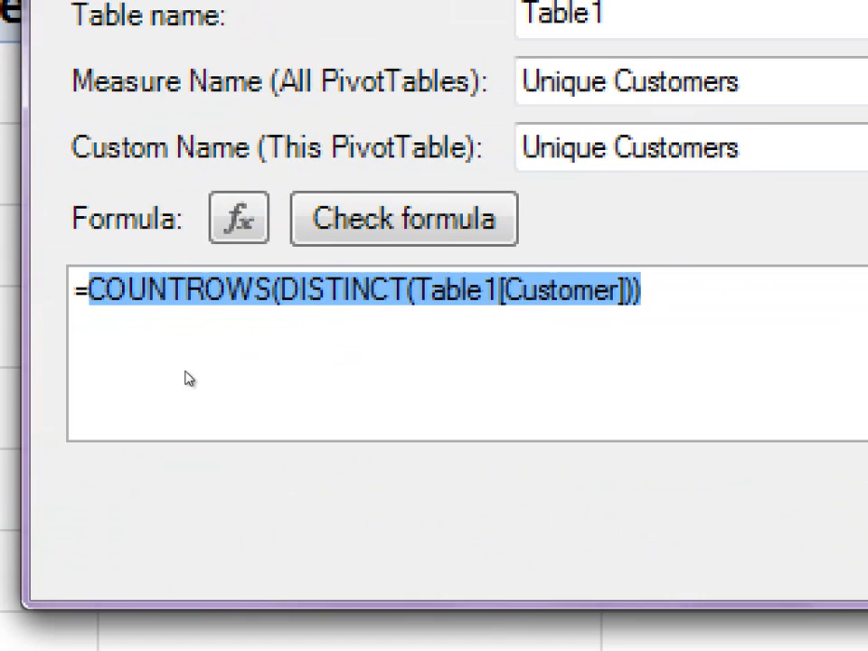
click(277, 344)
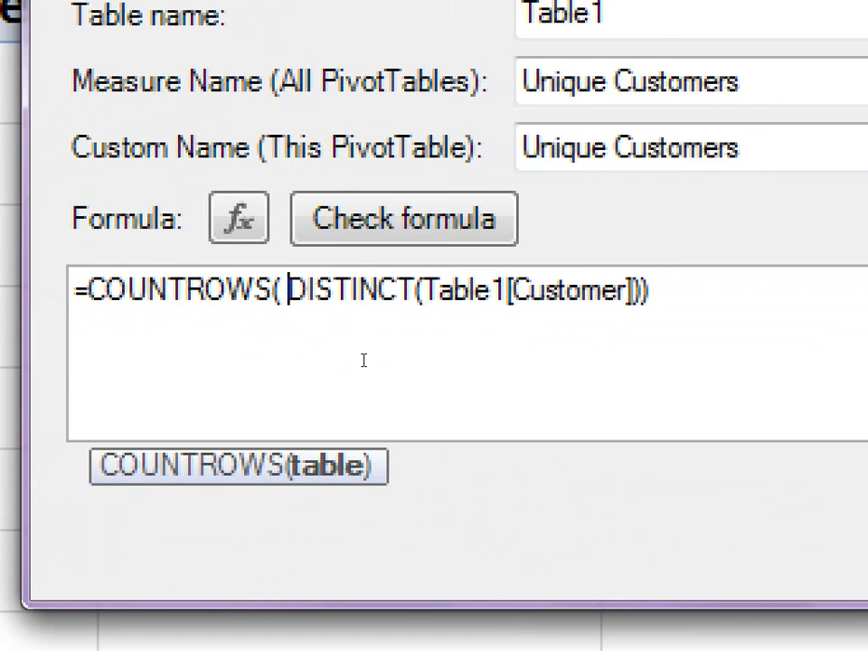
key(End)
key(Left)
key(Left)
key(Right)
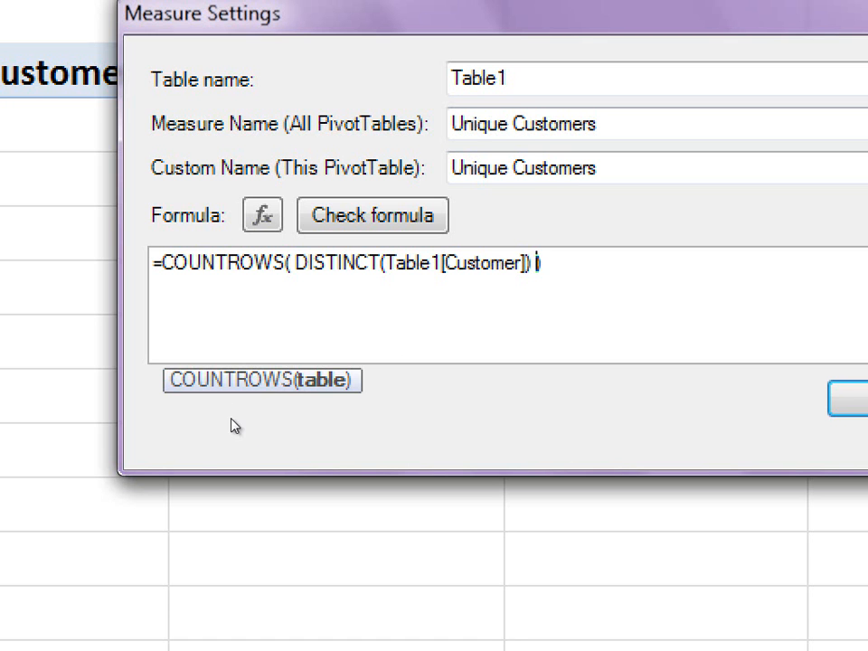
- Browse the measure's function list, examining descriptions such as ALLEXCEPT, AVERAGE, PARALLELPERIOD, OPENINGBALANCEMONTH and LASTDATE
click(262, 215)
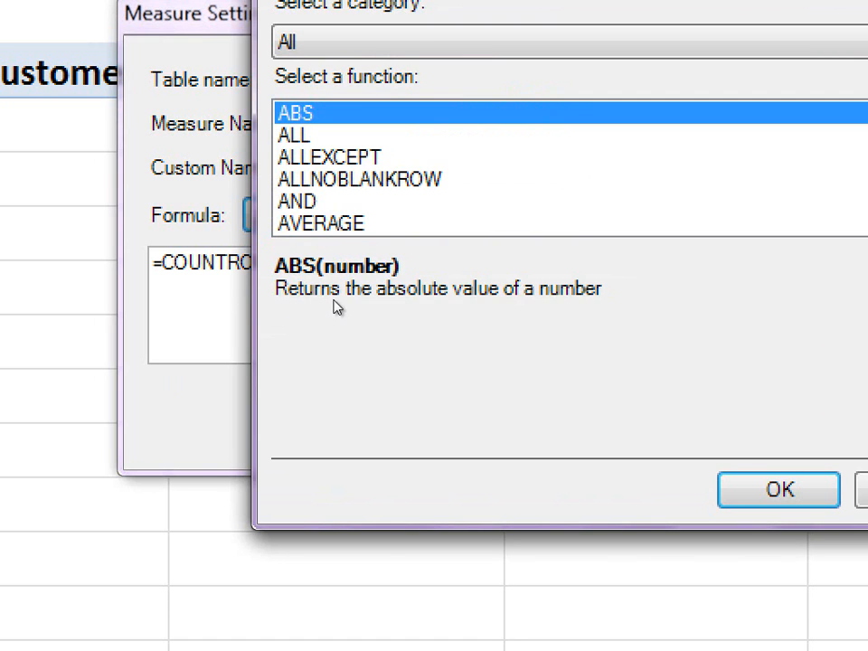
key(Down)
key(Down)
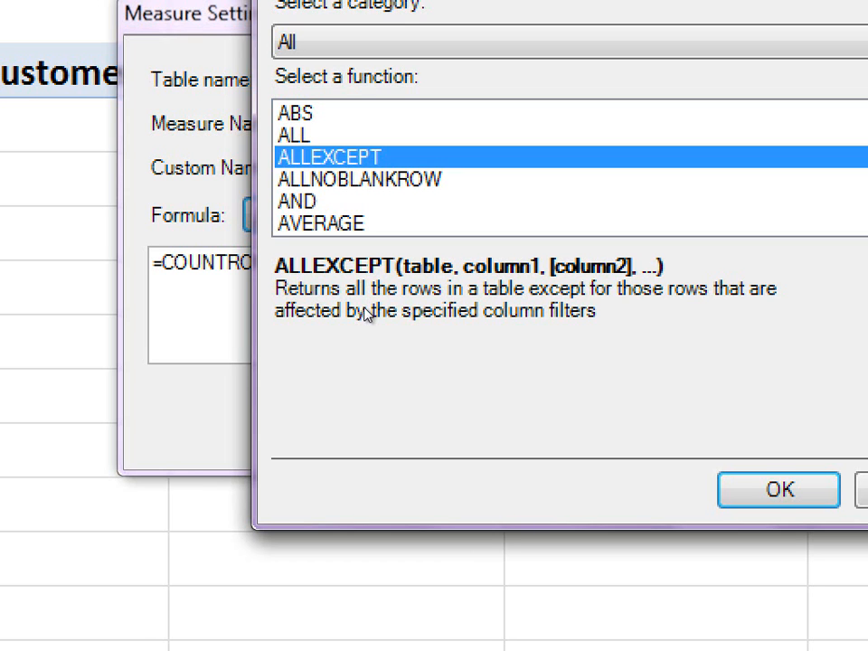
key(Down)
key(Down)
key(Down)
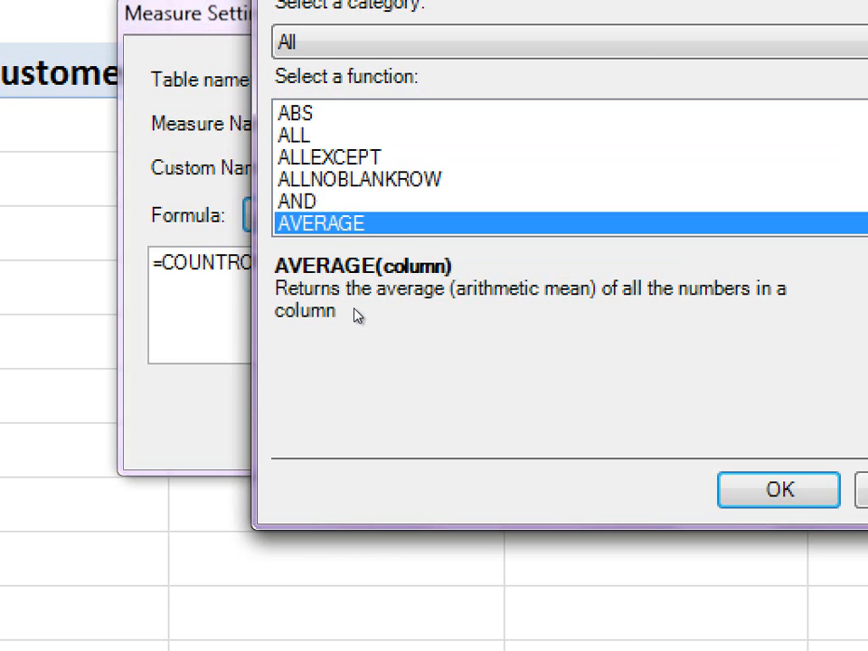
key(p)
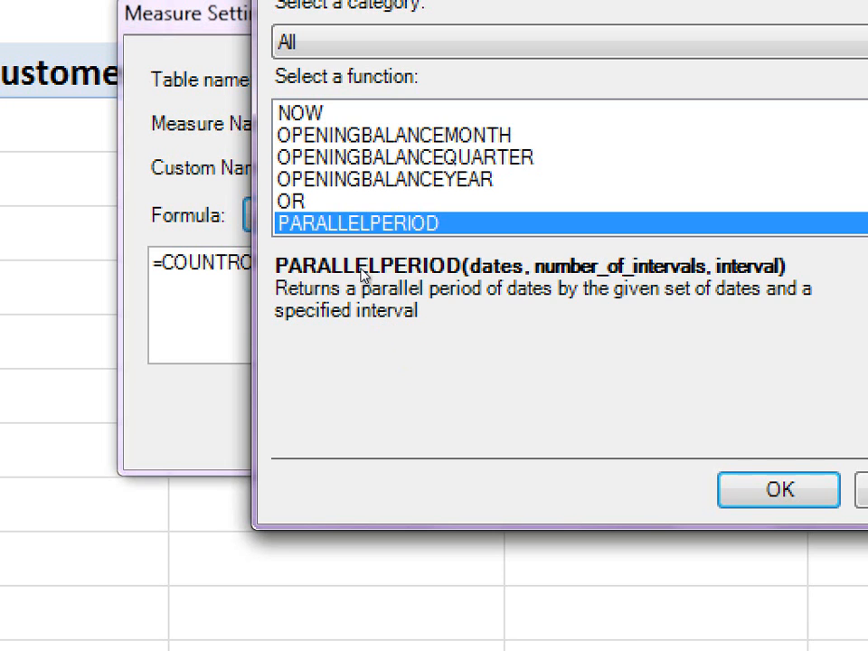
key(o)
key(o)
key(Down)
key(Up)
key(Up)
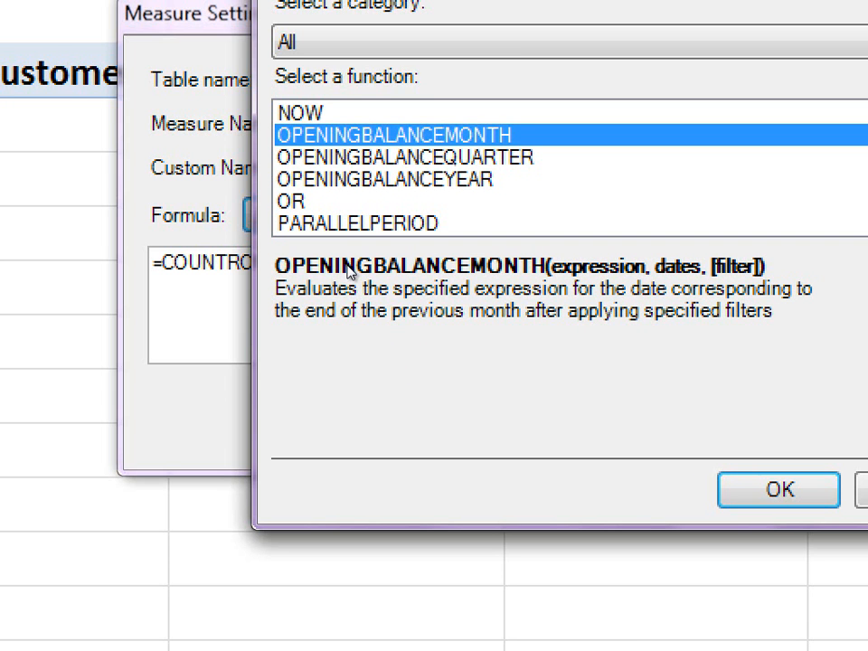
key(l)
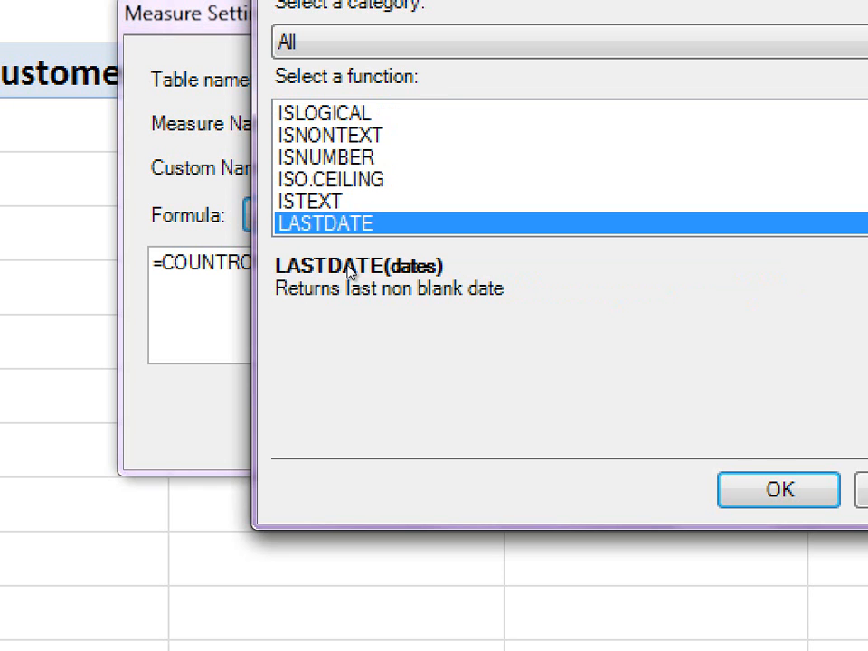
key(Down)
key(Down)
key(Down)
key(Down)
key(Down)
key(Down)
key(Down)
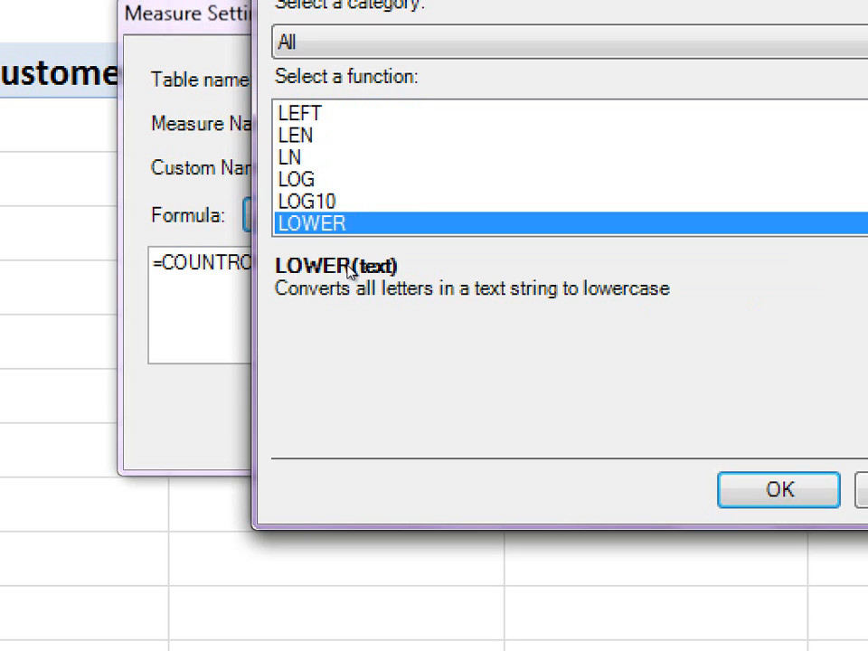
- Leave the function list without inserting anything and accept the Unique Customers measure settings
key(Escape)
key(Return)
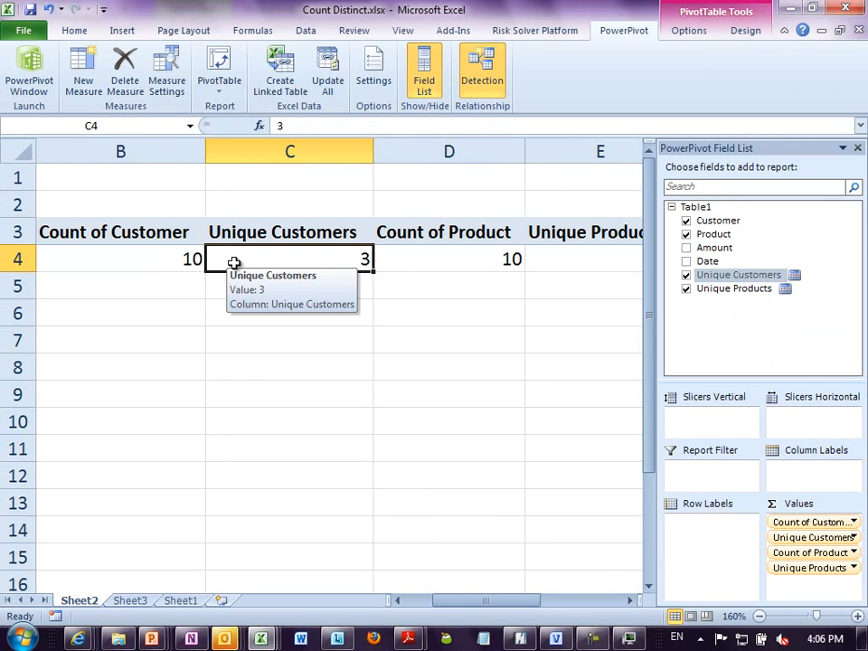
click(238, 376)
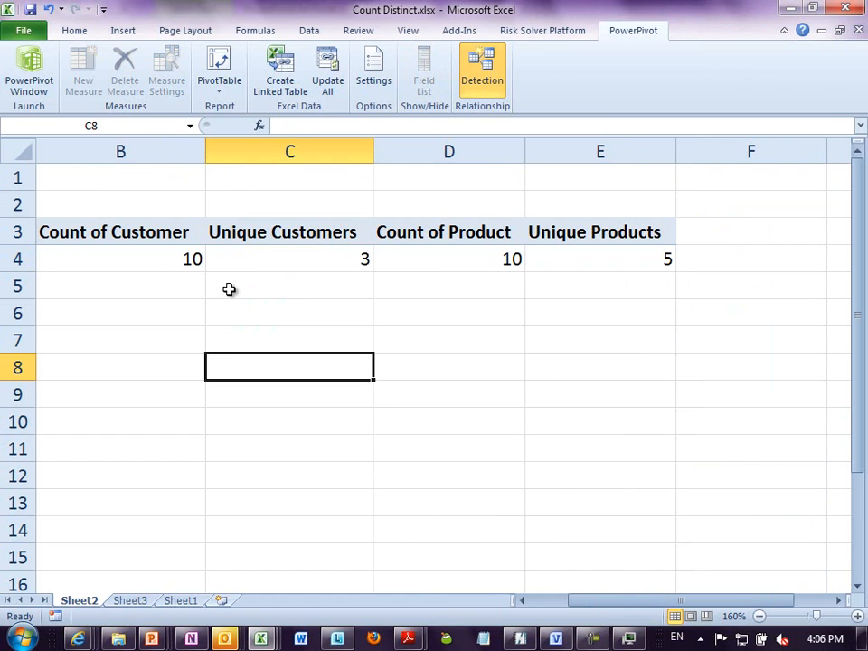
key(alt+w)
key(w)
key(Escape)
key(Escape)
key(Escape)
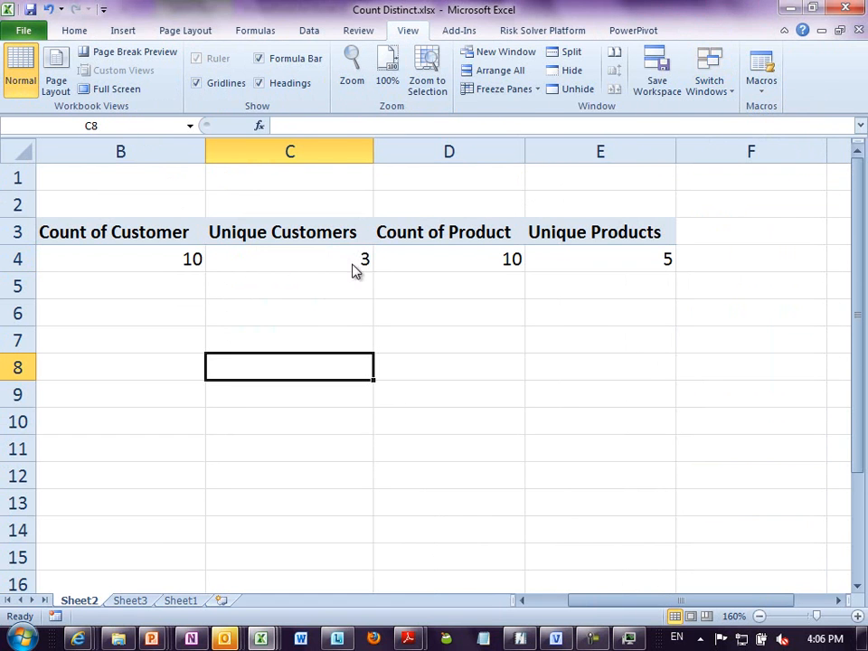
- Show the list of recent workbooks
key(alt+f)
key(r)
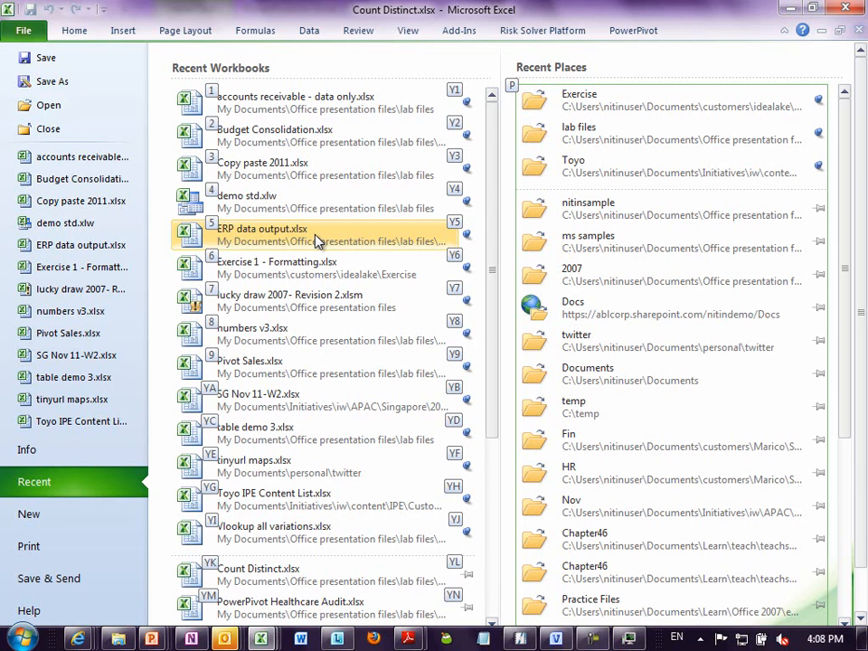
key(Escape)
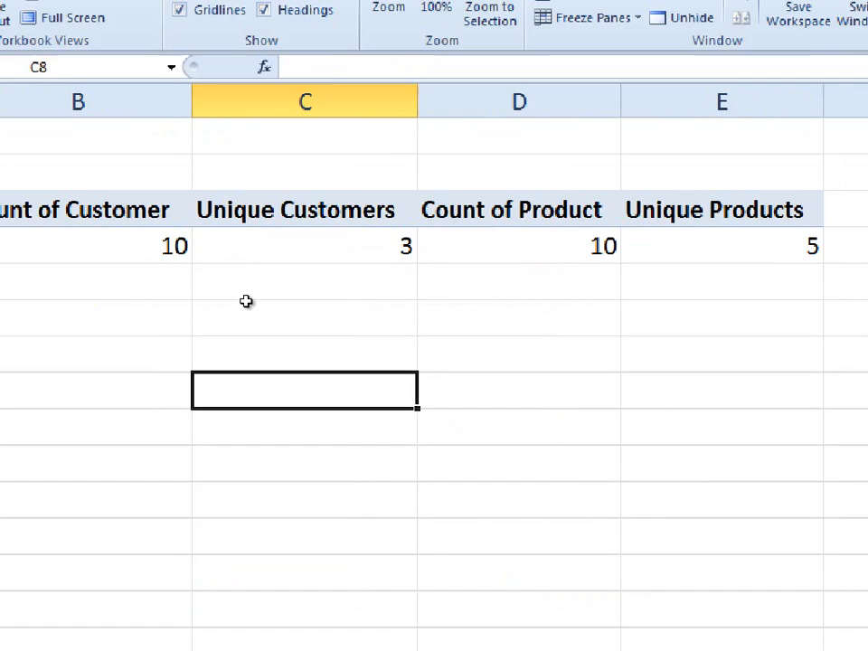
click(253, 299)
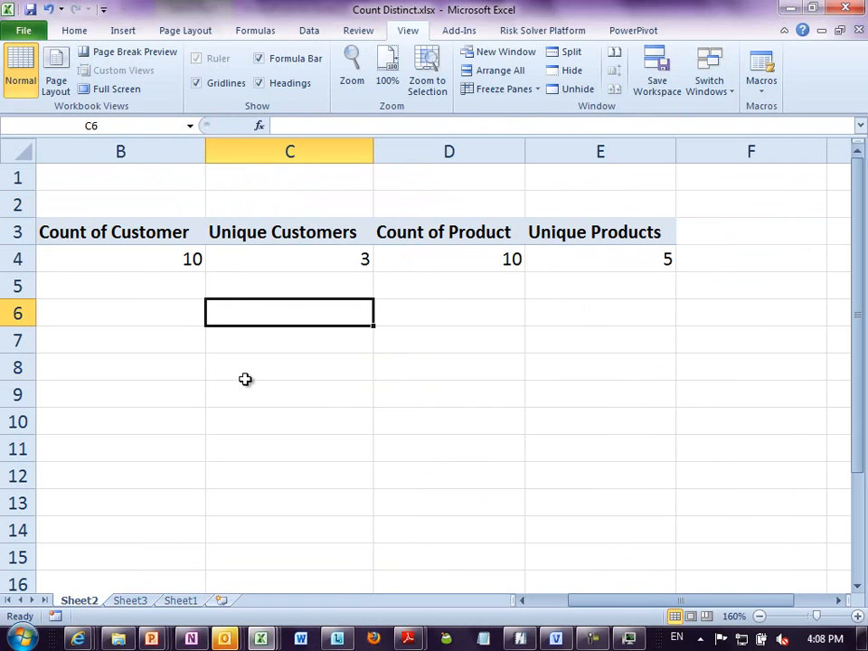
click(246, 380)
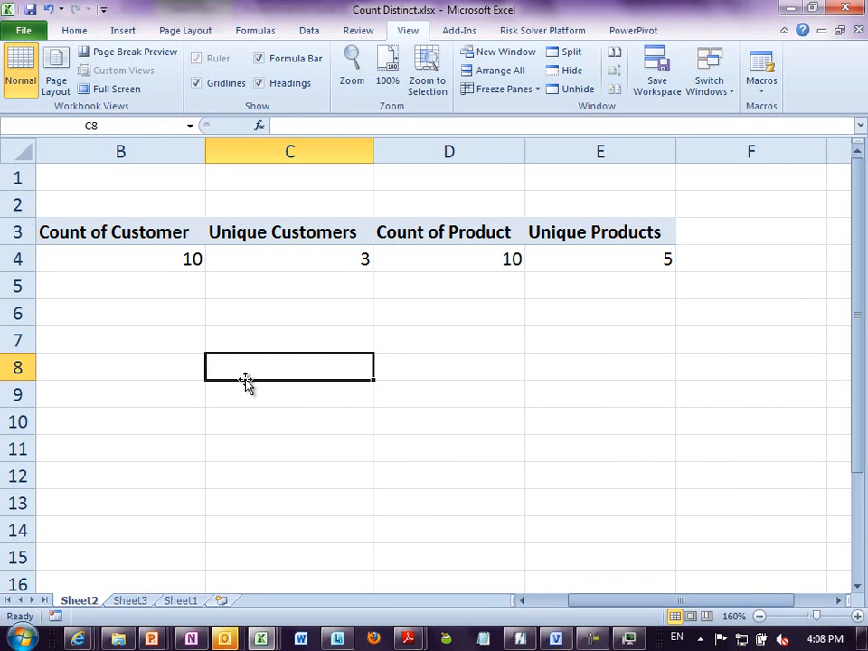
click(222, 310)
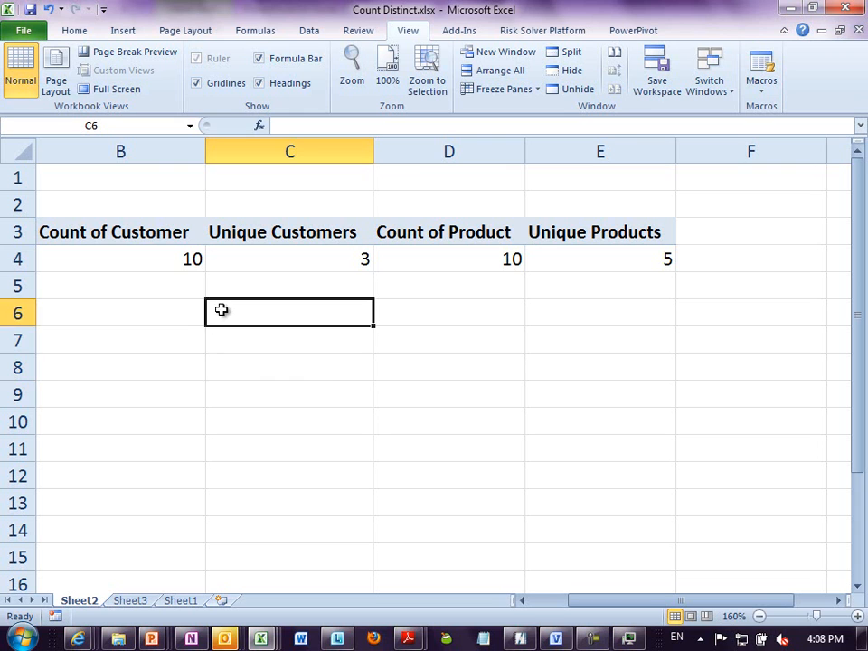
click(232, 290)
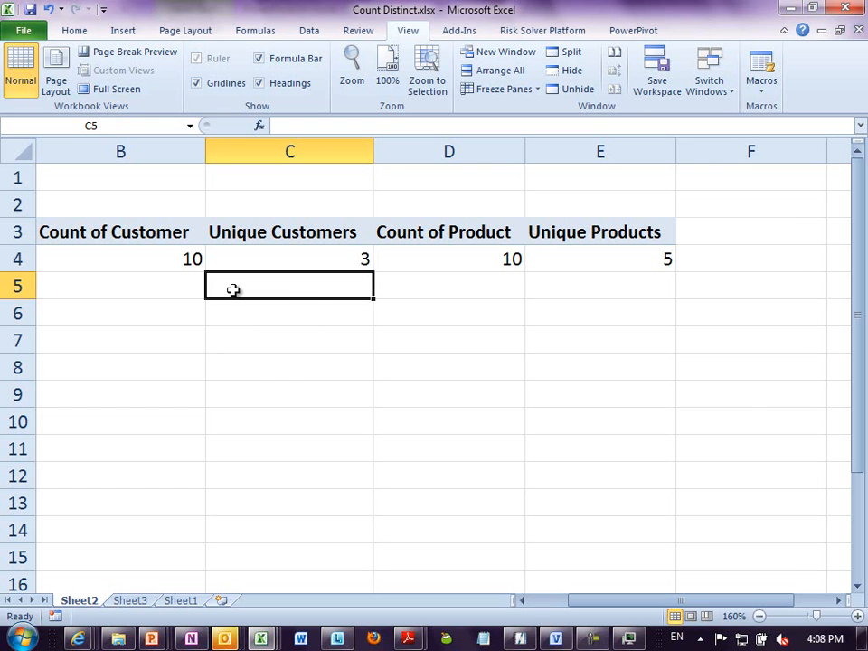
click(321, 266)
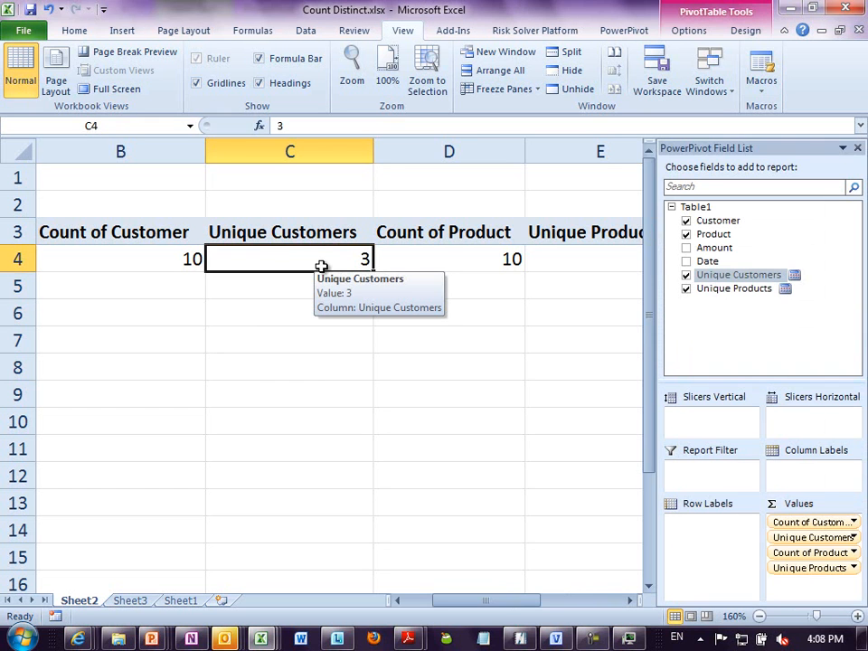
click(318, 285)
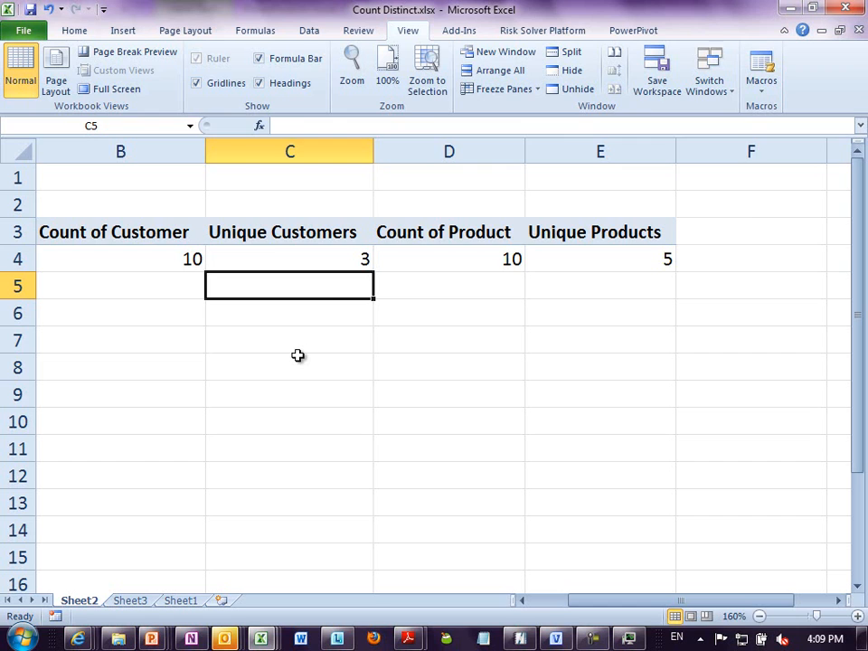
- Close the Count Distinct workbook and the blank Book1 workbook without saving either one
click(273, 371)
key(alt+f)
key(c)
key(n)
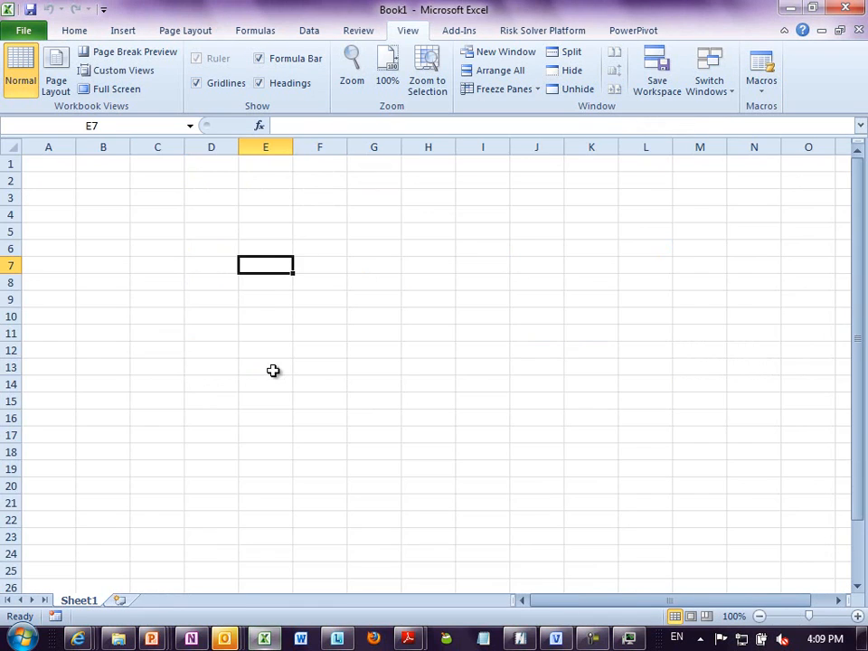
key(alt+f)
key(c)
key(n)
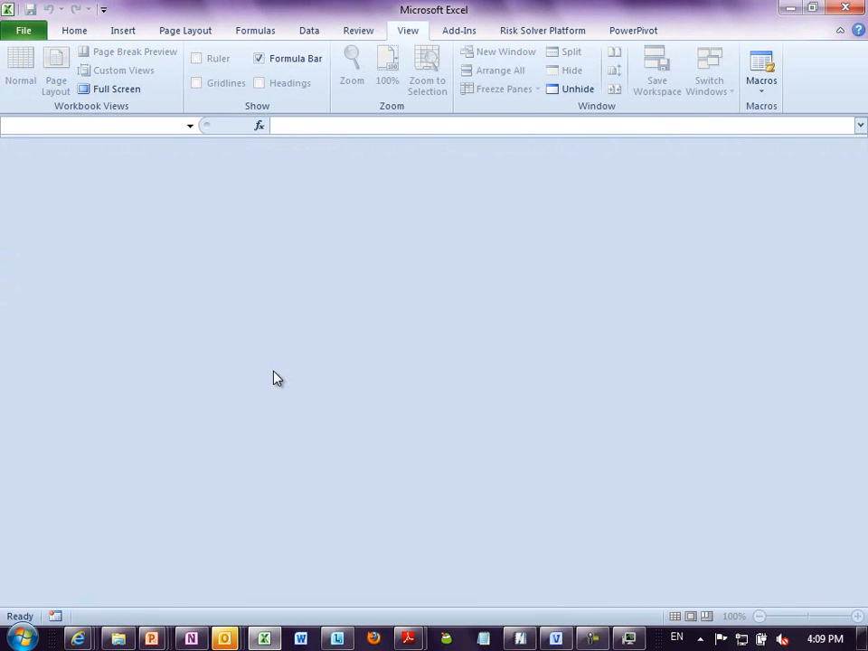
- Open the recent workbook table demo 3.xlsx and inspect the formula behind User 1's Total in C3
key(alt+f)
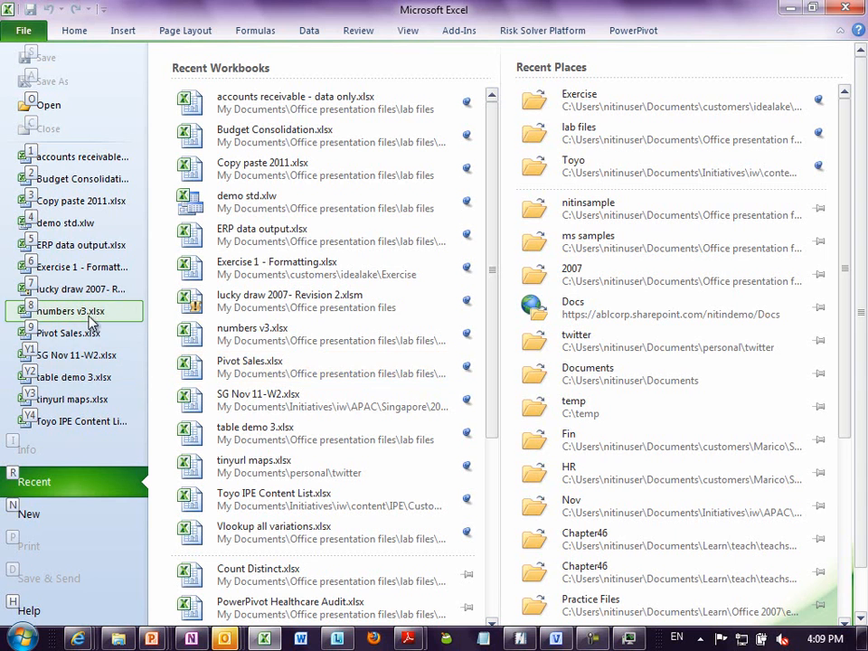
click(93, 376)
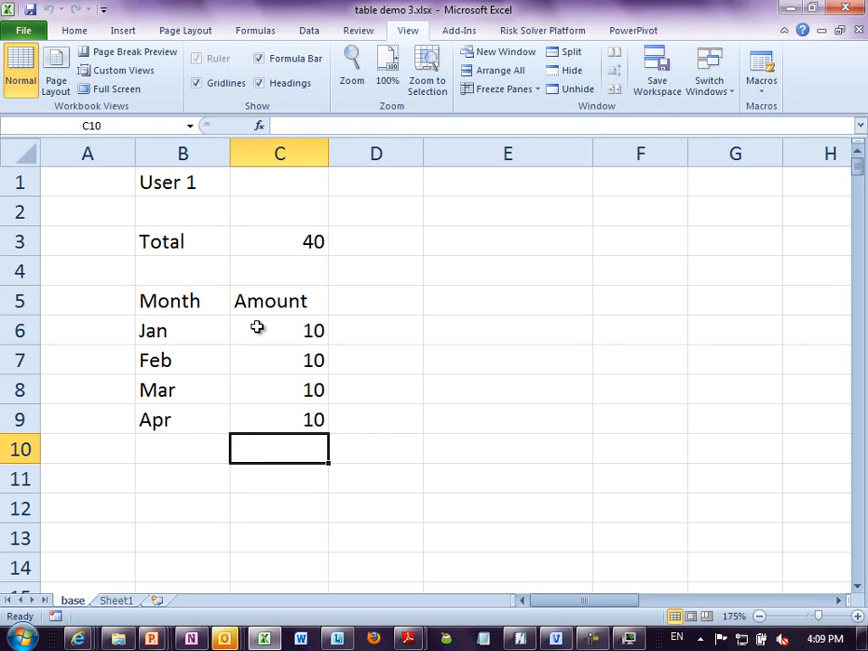
click(259, 328)
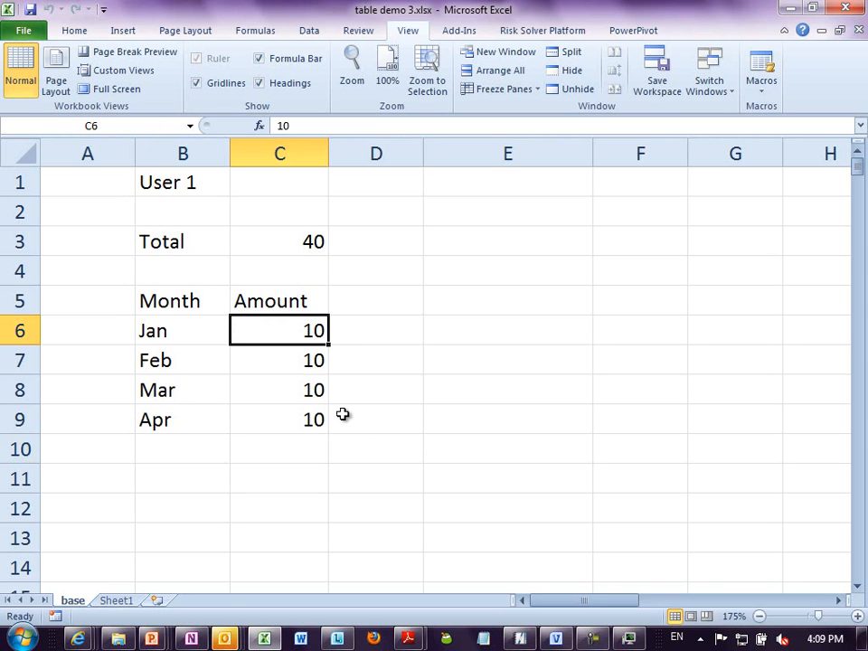
double_click(288, 249)
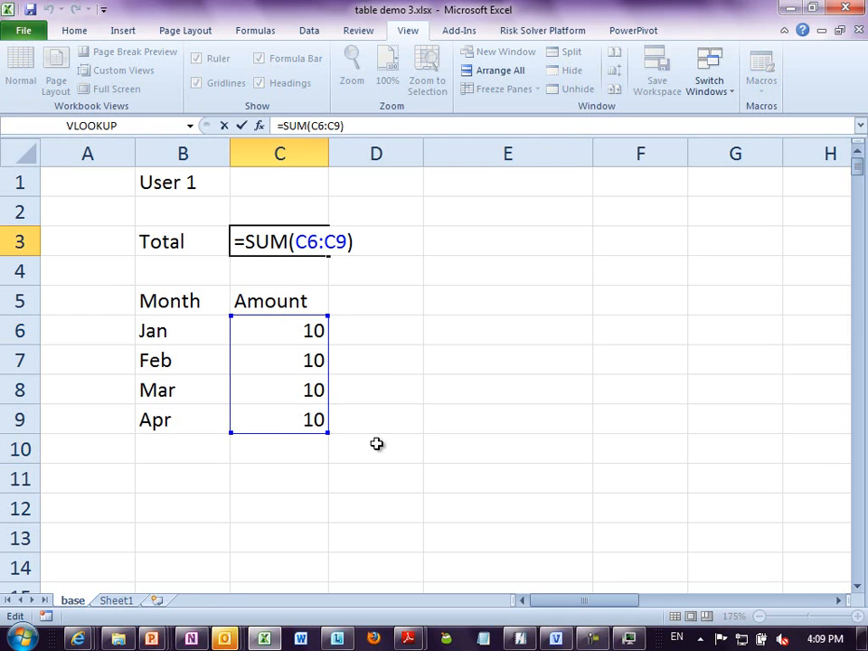
key(Escape)
- Find User 2's Average further down the base sheet and inspect its formula in F61
click(181, 187)
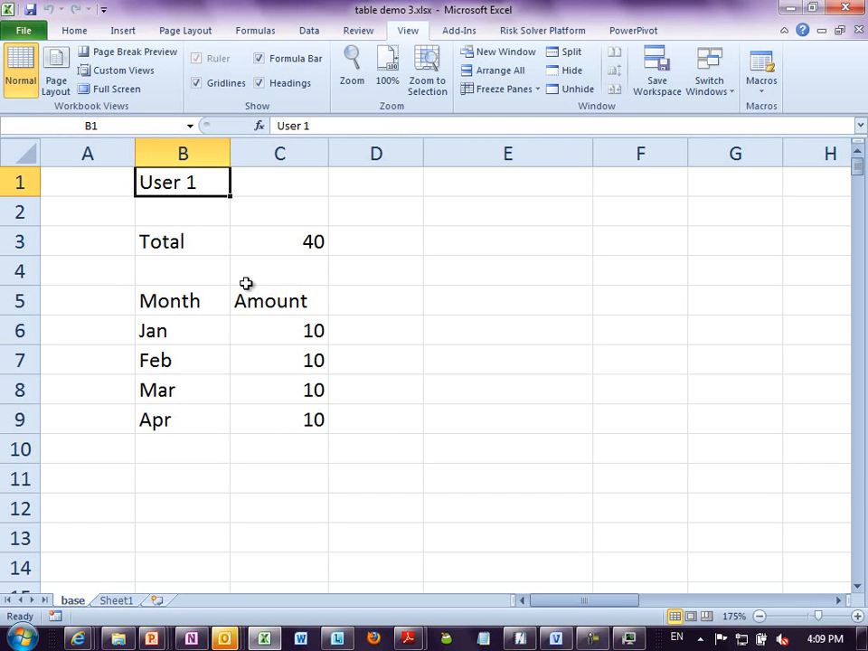
scroll(265, 277, down, 18)
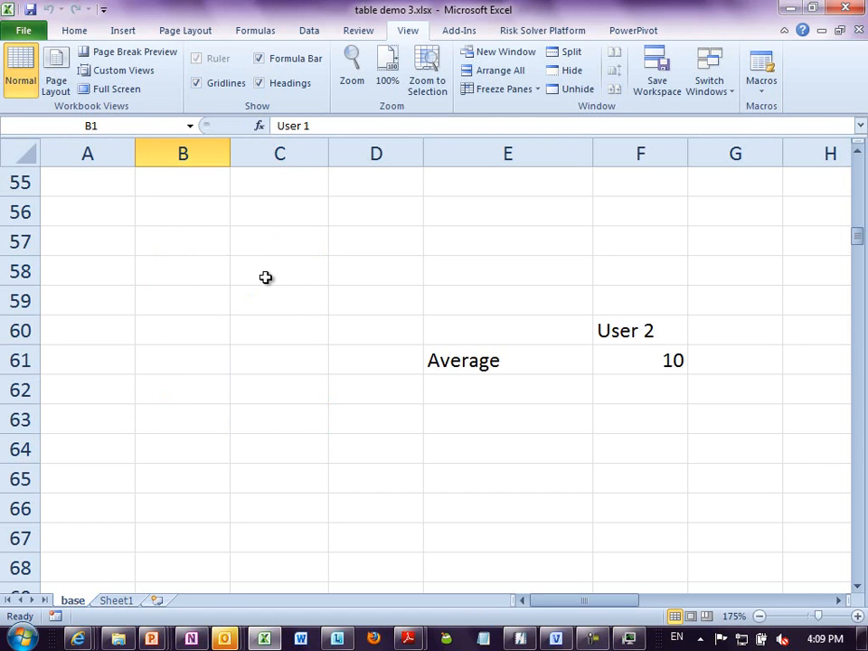
click(669, 360)
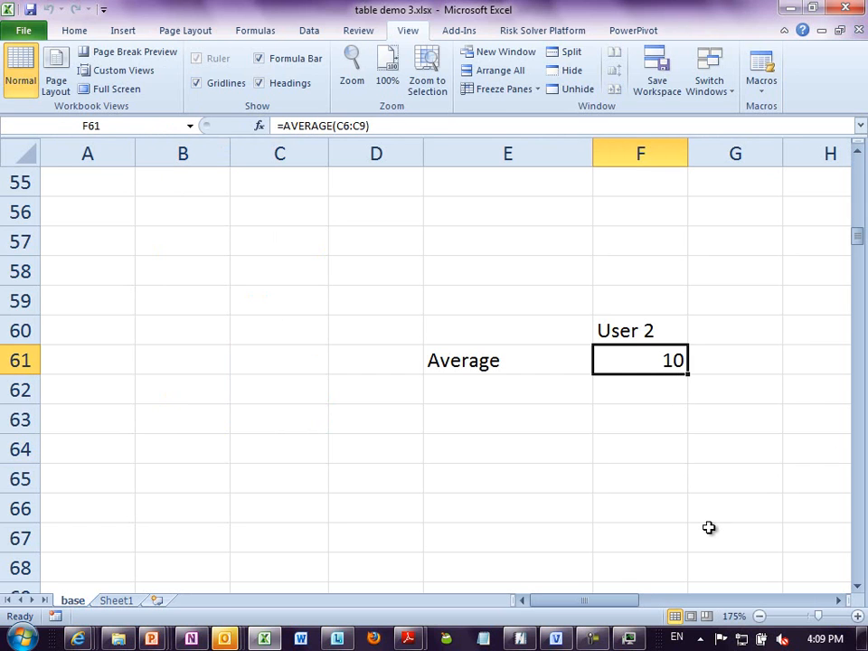
key(F2)
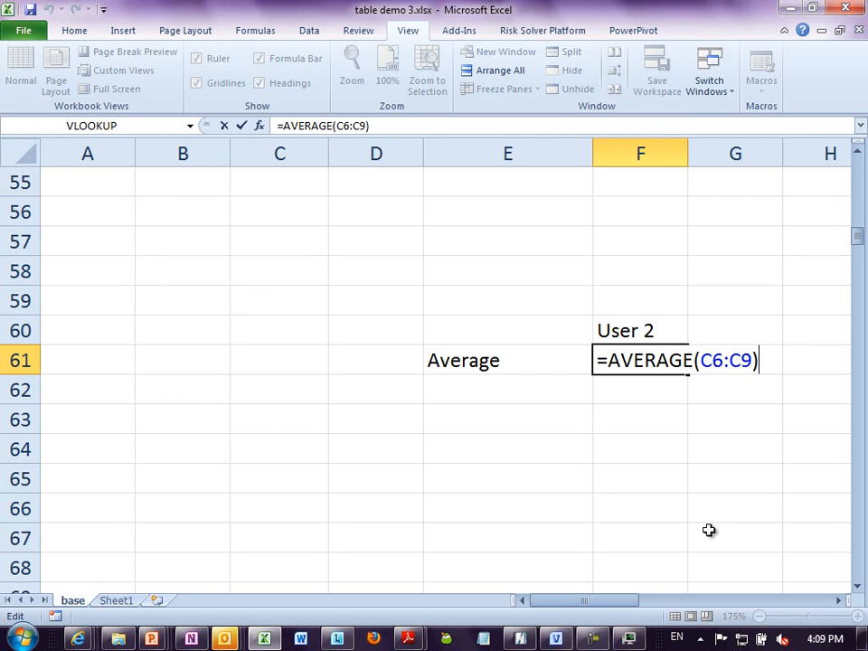
key(Escape)
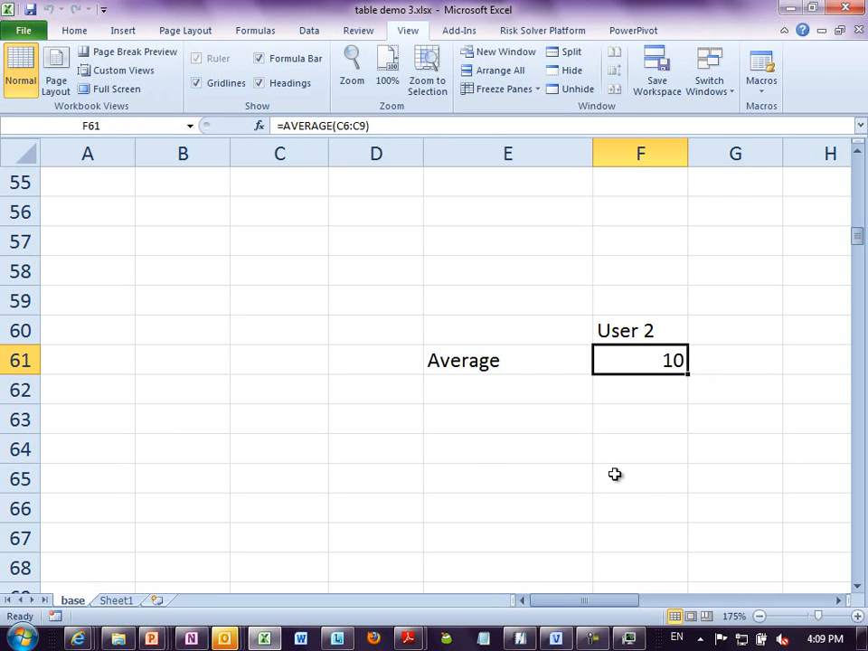
- Add a May row with the amount 1111 below April in User 1's monthly list
scroll(614, 475, up, 18)
click(178, 447)
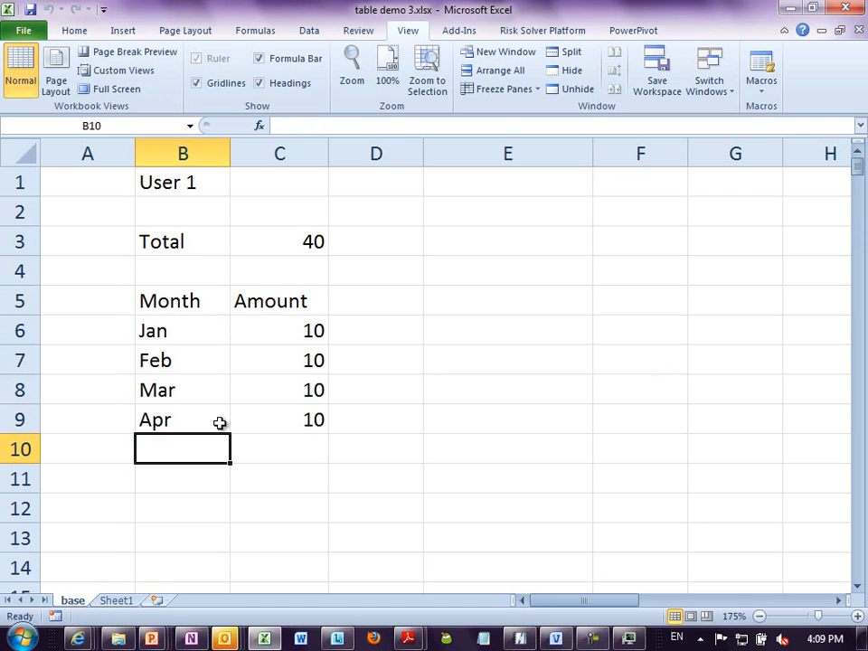
text(May)
key(Tab)
text(1111)
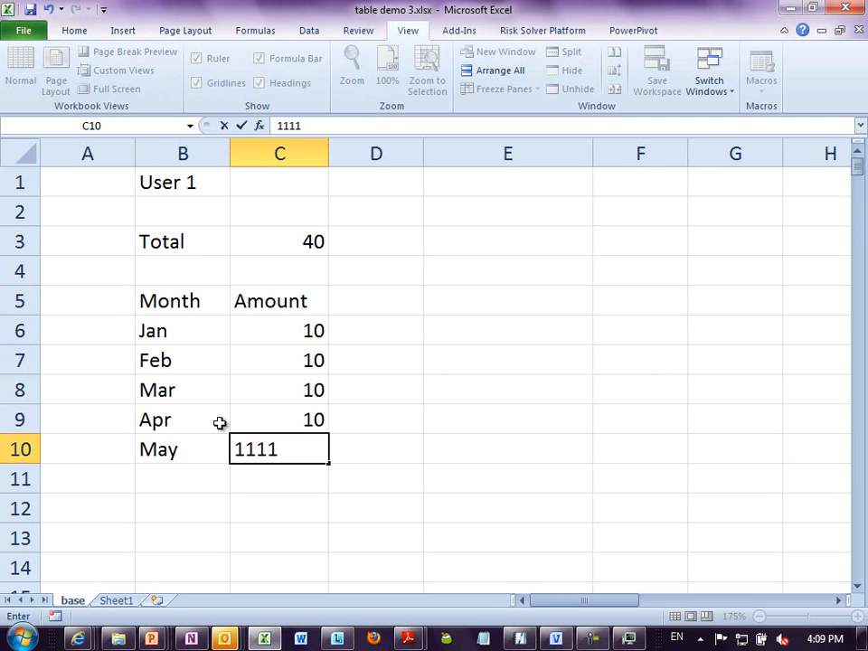
key(Return)
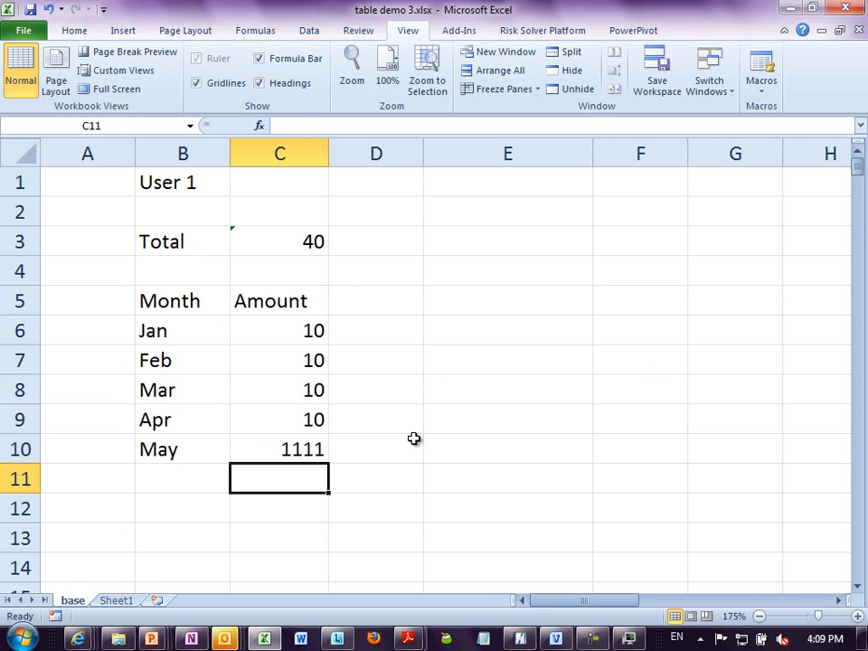
- Extend User 1's Total formula in C3 to =SUM(C6:C10) so that it includes May
click(310, 242)
key(F2)
key(BackSpace)
key(BackSpace)
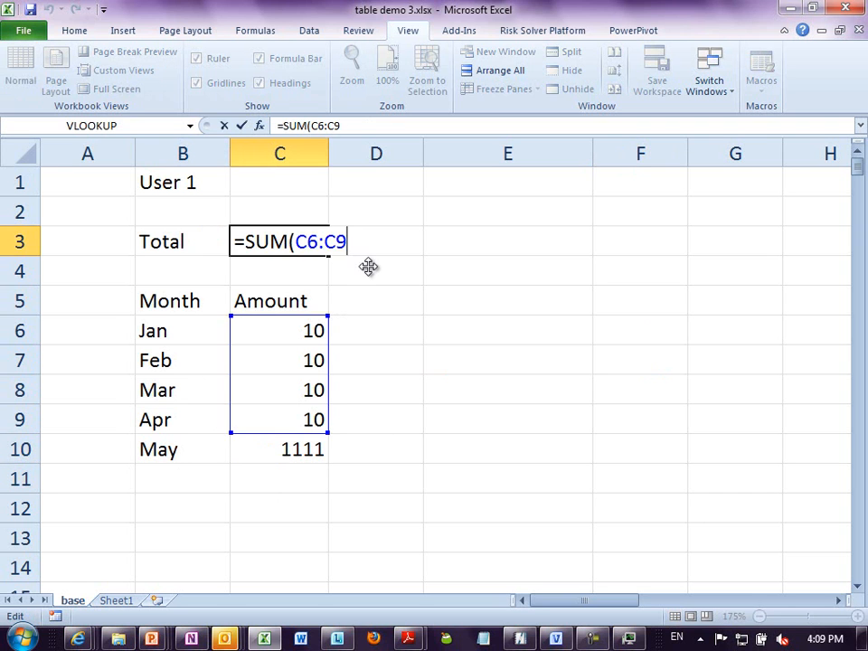
text(10))
key(Return)
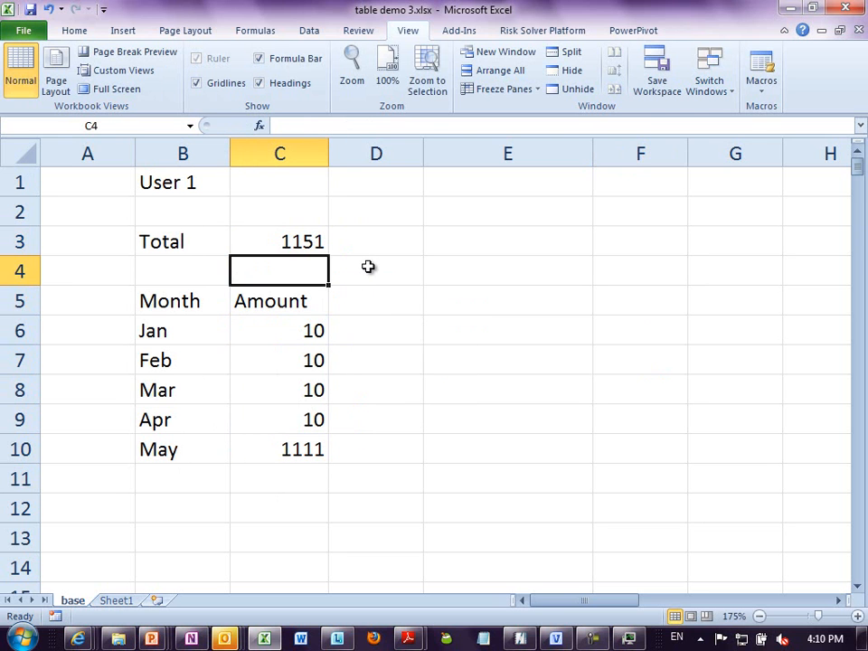
- Save and close table demo 3.xlsx, and reopen it from the recent workbooks
key(alt+f)
key(Escape)
key(alt+f)
key(c)
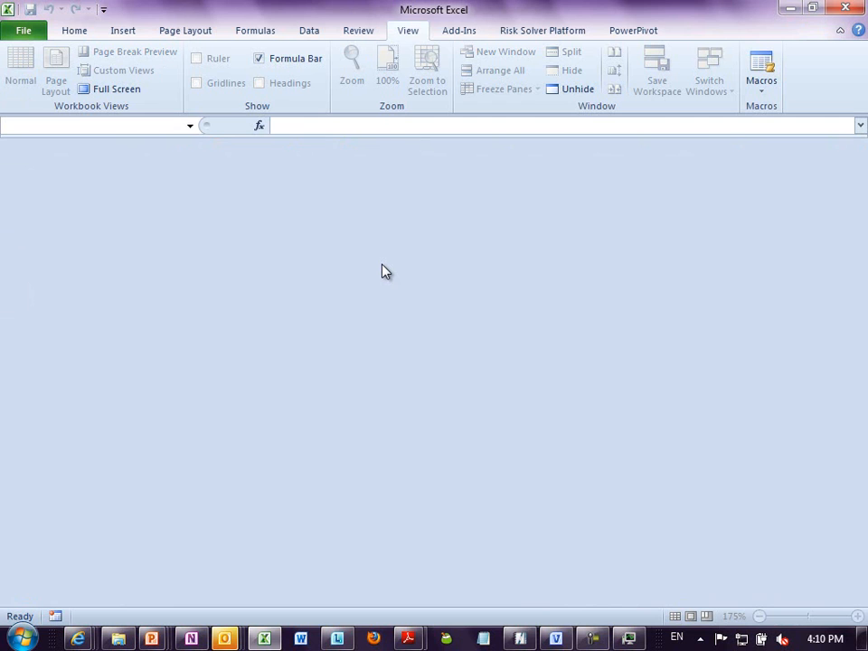
key(alt+f)
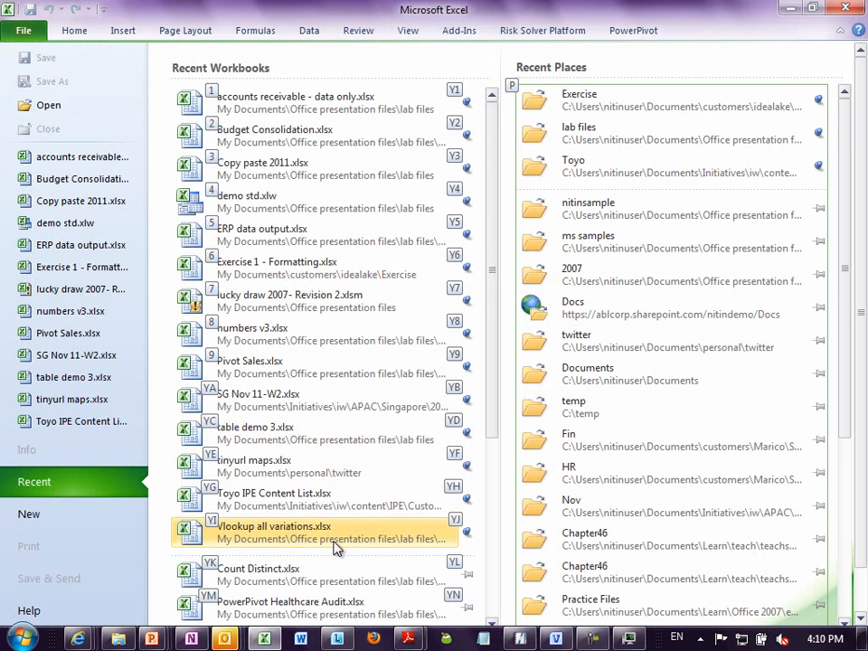
click(118, 378)
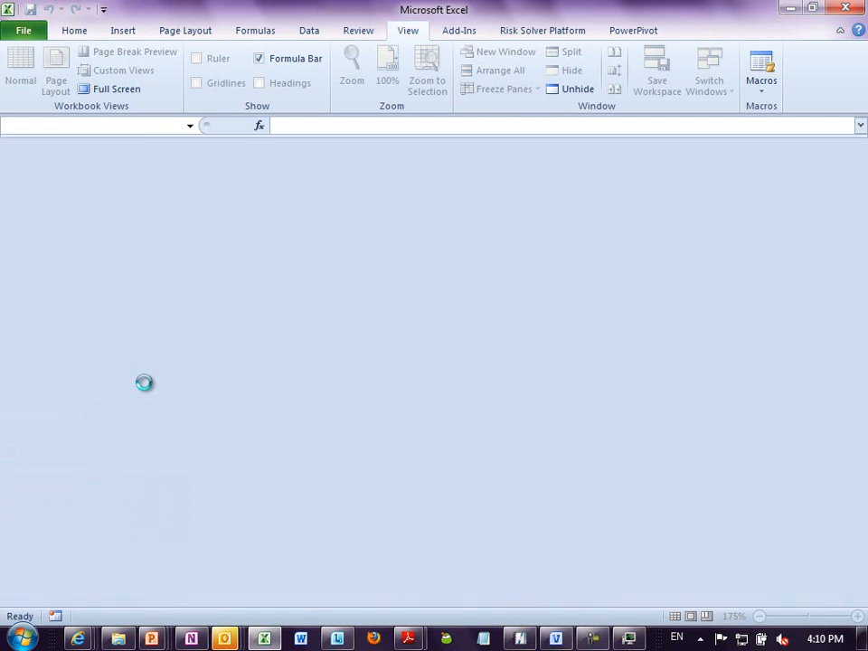
- Enter the heading Operational Risk in cell F58, two rows above the User 2 label
scroll(284, 289, down, 18)
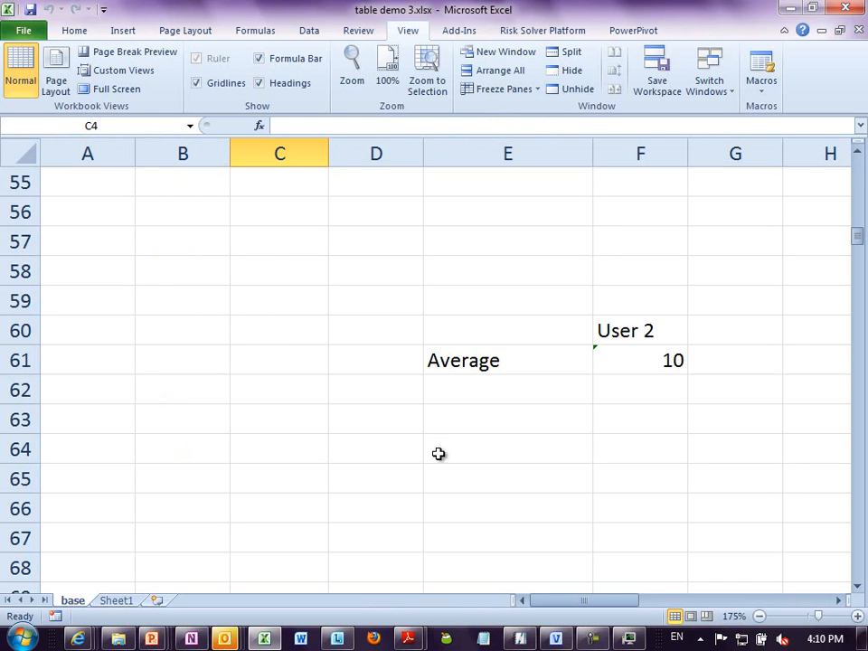
click(585, 468)
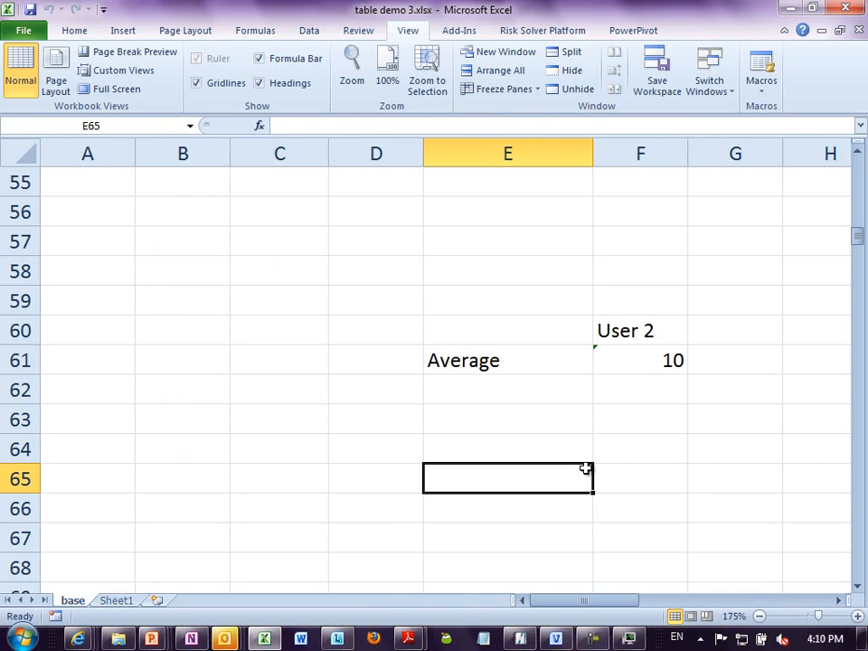
click(657, 440)
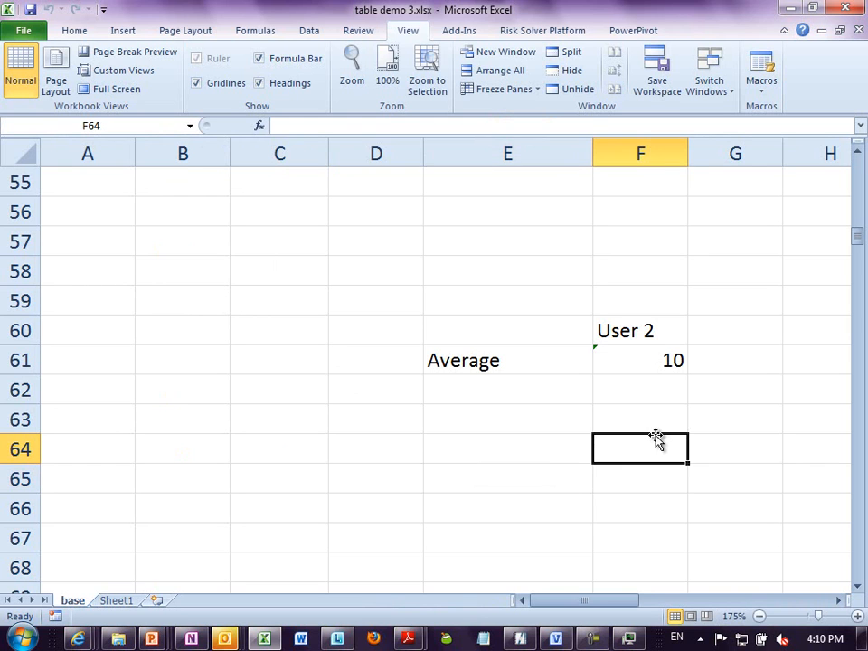
key(Right)
key(Right)
key(Right)
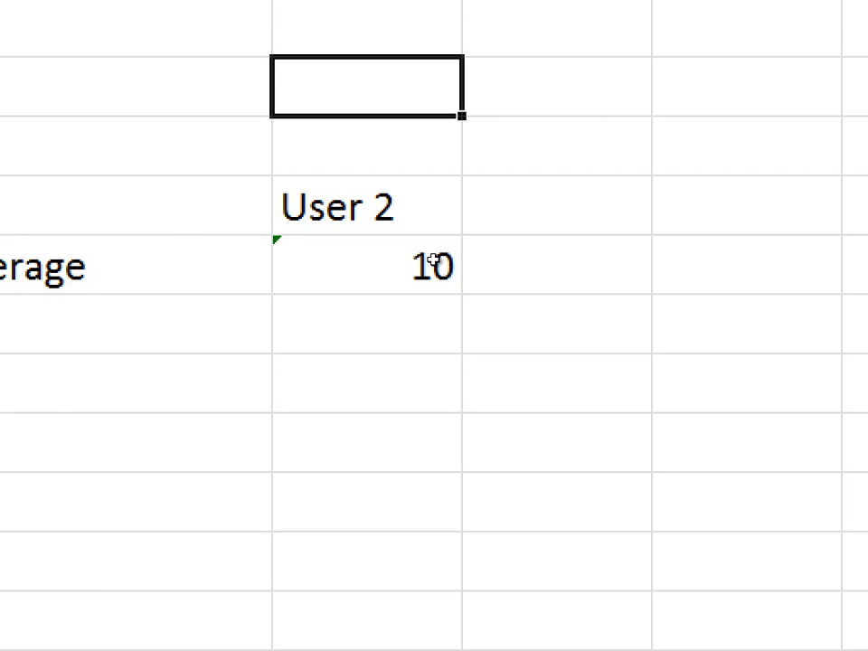
text(Operational Ri)
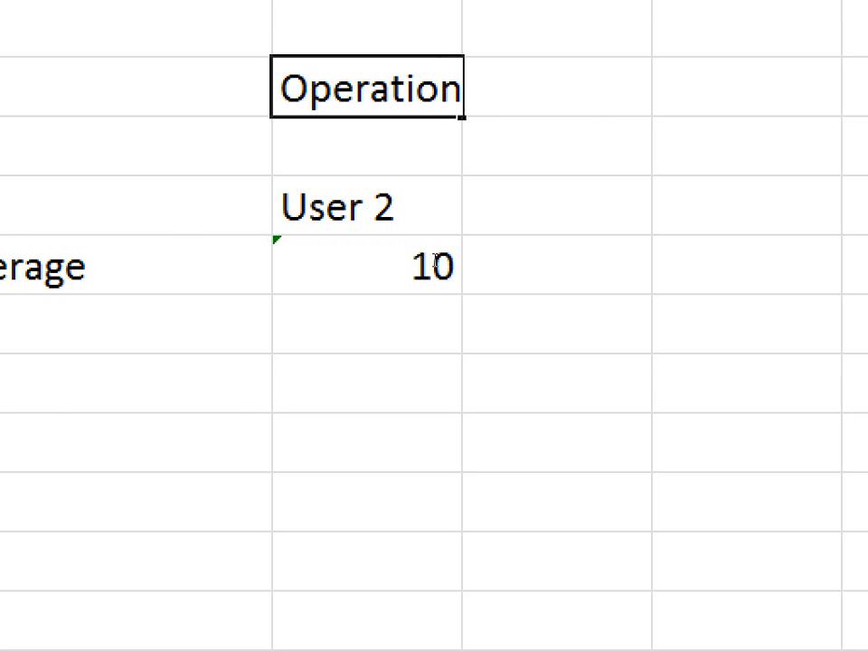
text(sk)
key(Return)
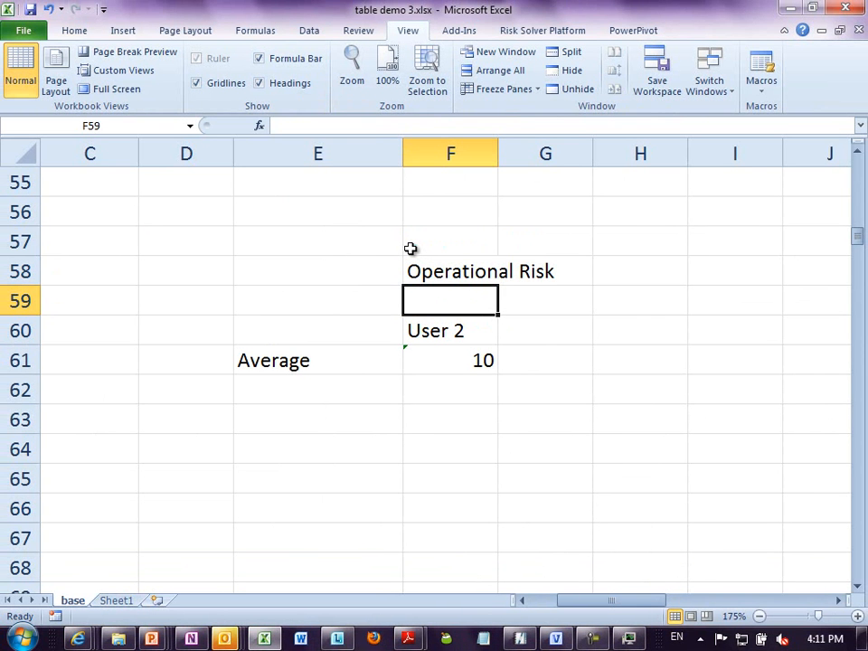
- Trace the precedents and dependents of User 2's Average in F61, dismissing the message
click(452, 359)
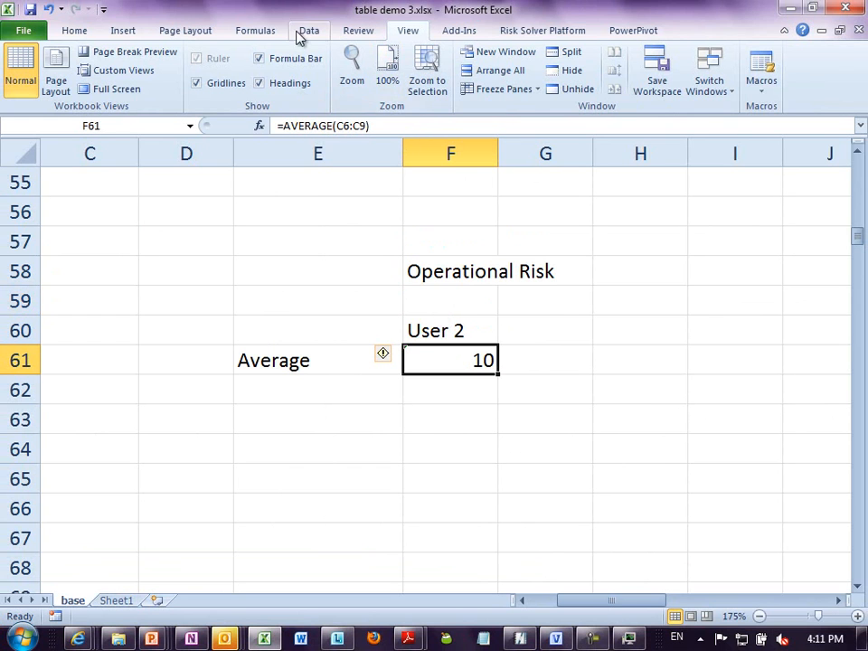
click(256, 33)
click(594, 72)
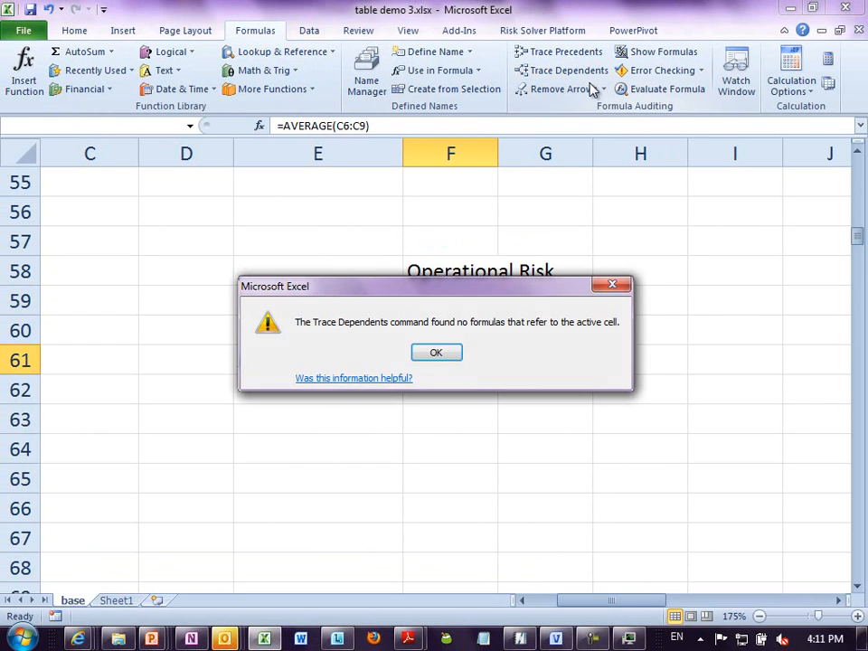
key(Return)
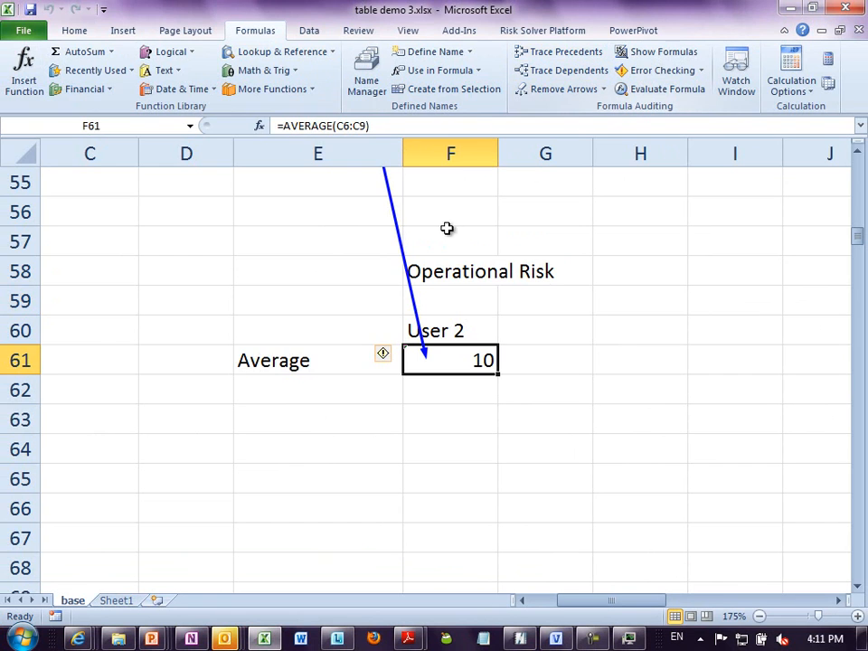
- Follow the tracer arrow from F61 to its precedent range C6:C9 and back, and remove the tracer arrows
double_click(409, 272)
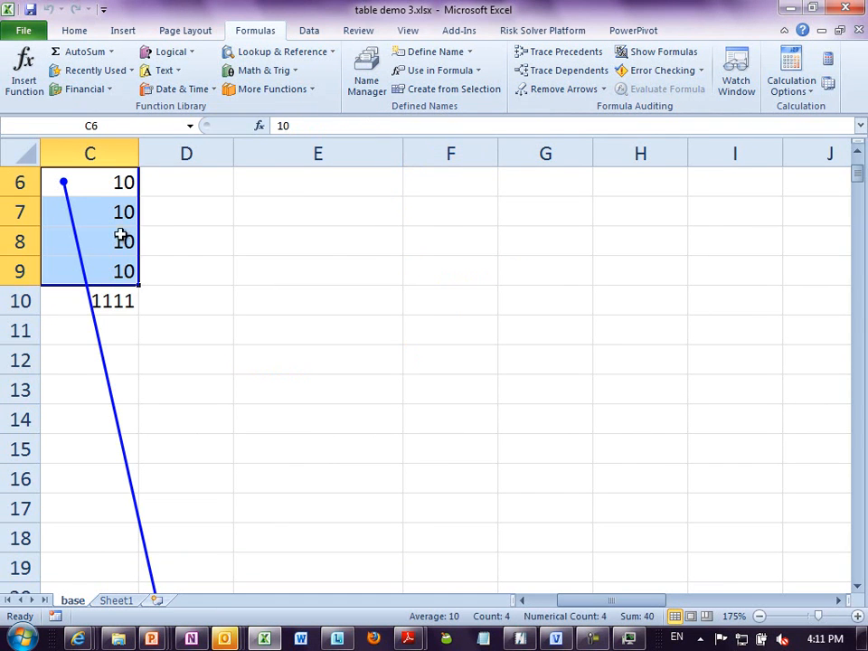
double_click(115, 417)
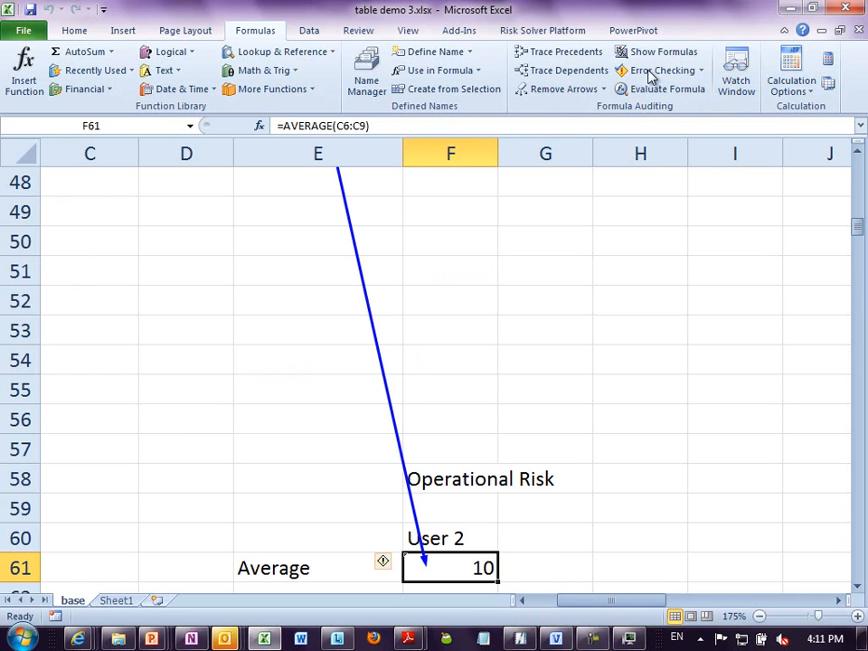
click(578, 90)
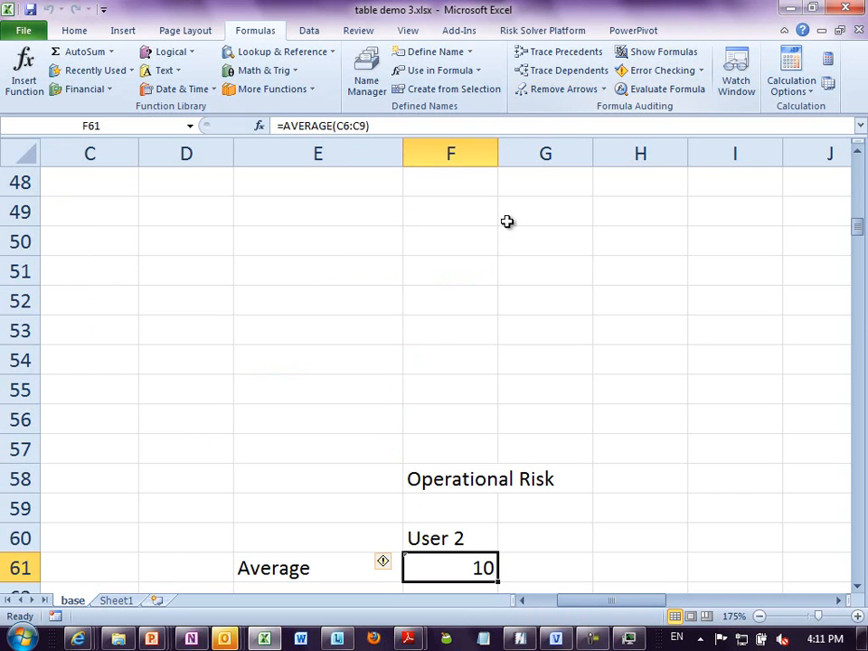
click(503, 221)
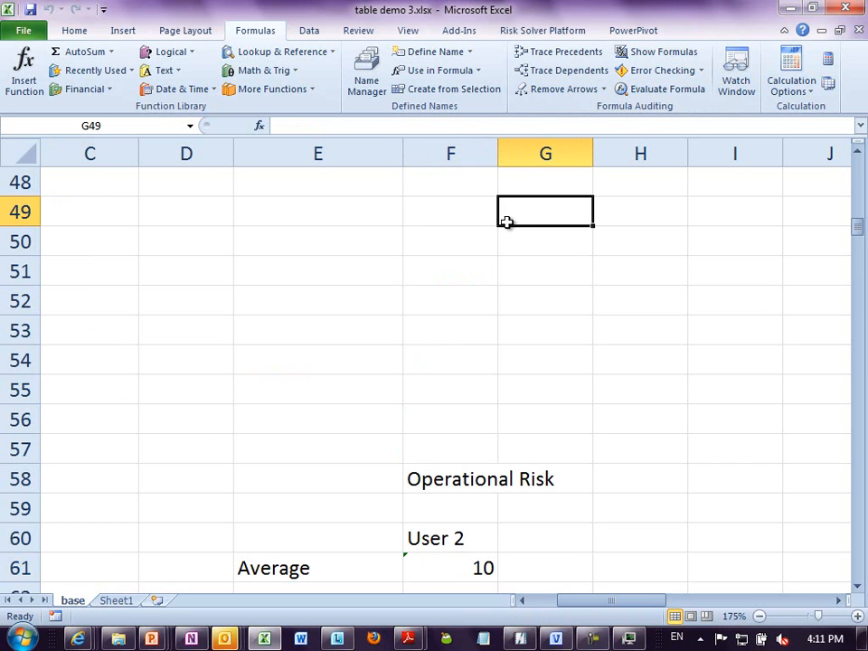
- Inspect the cell range used by User 2's Average formula in F61, leaving the formula as it is
click(857, 585)
click(858, 589)
click(857, 589)
click(858, 588)
click(857, 589)
click(858, 588)
click(858, 589)
click(857, 588)
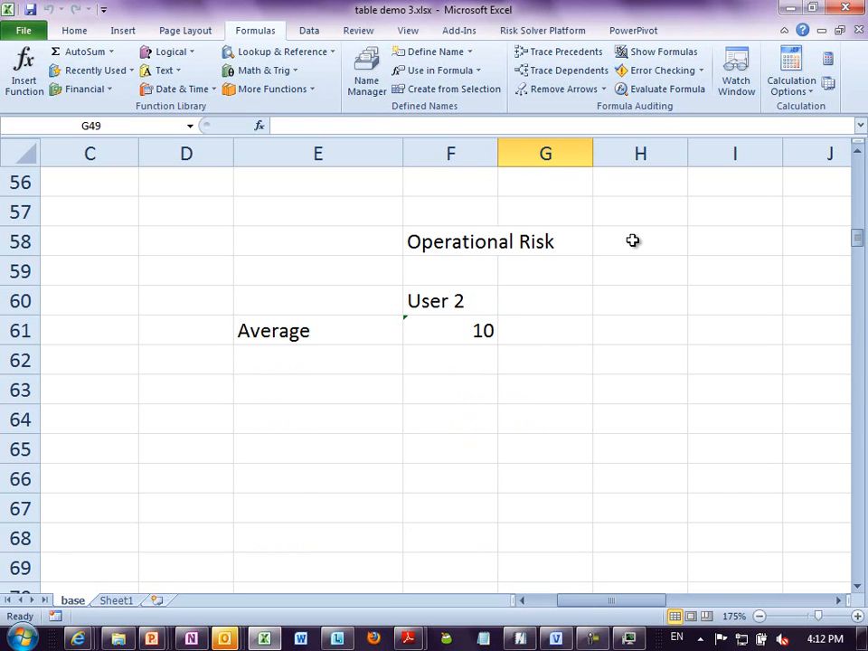
click(454, 319)
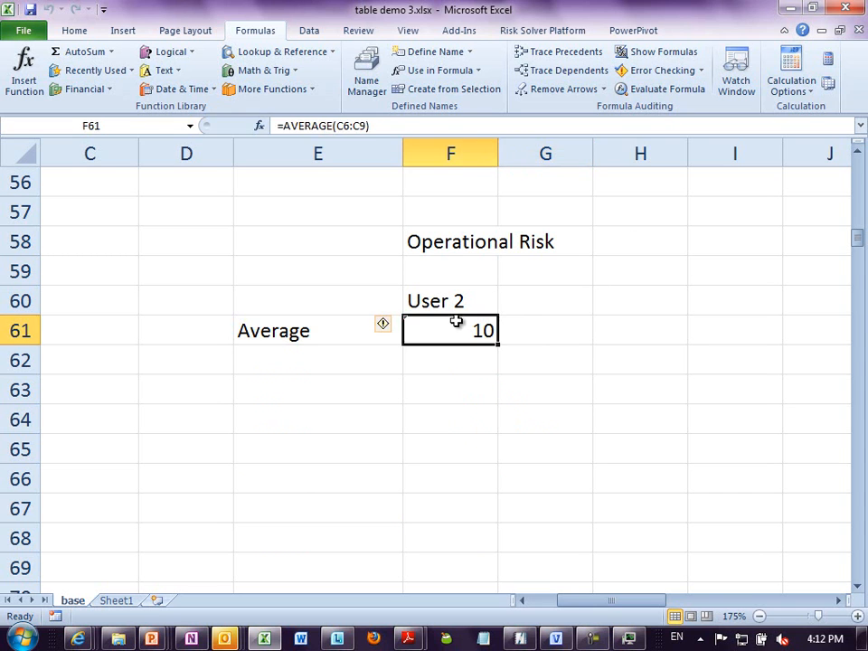
key(F2)
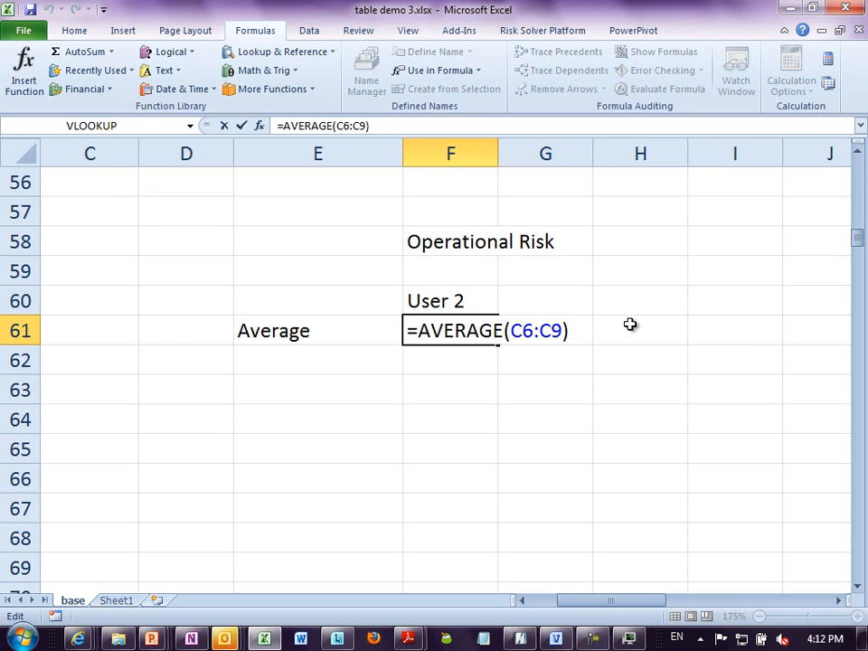
key(ctrl+Return)
- Enter the label Warning in cell F63, two rows below User 2's Average
click(544, 402)
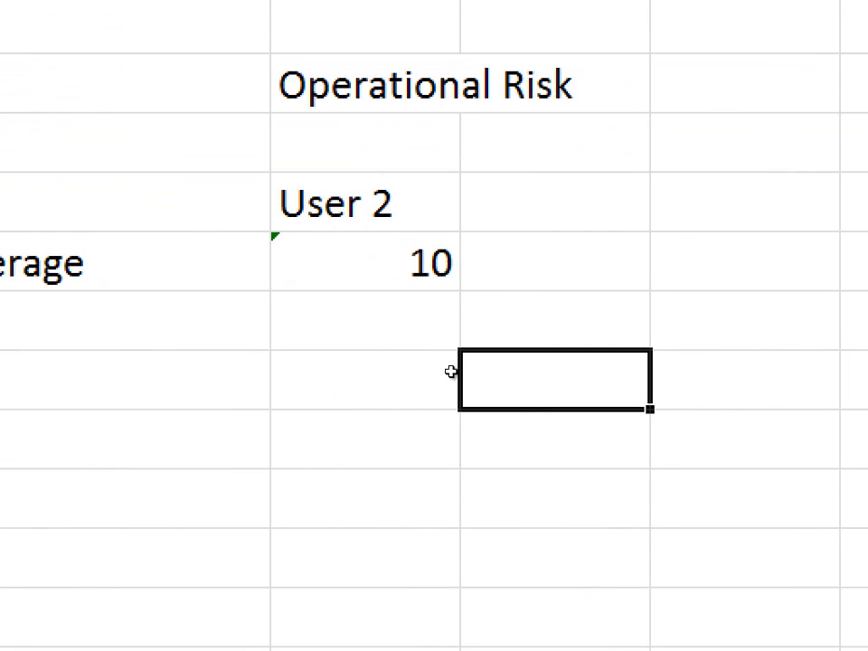
click(489, 392)
text(Warning)
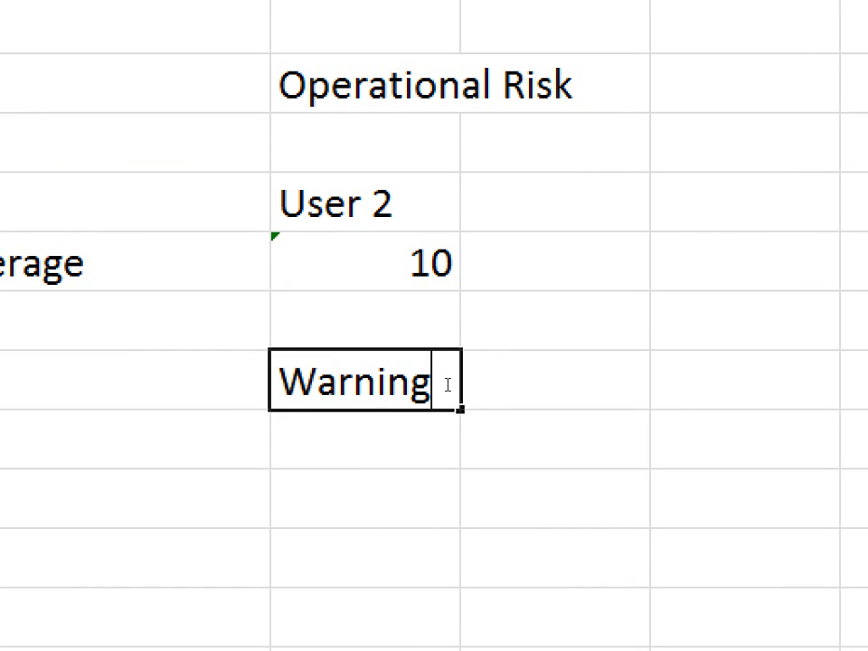
key(Return)
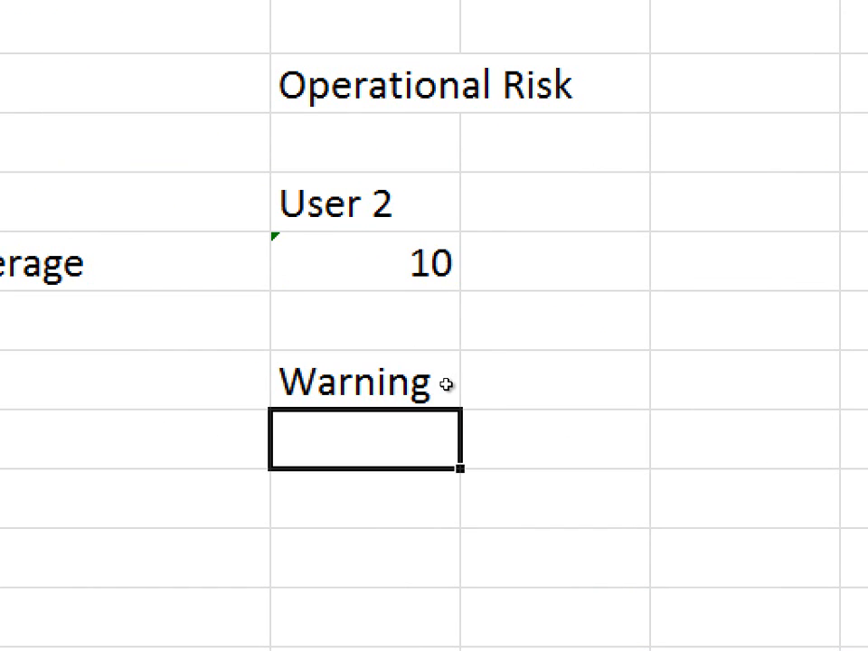
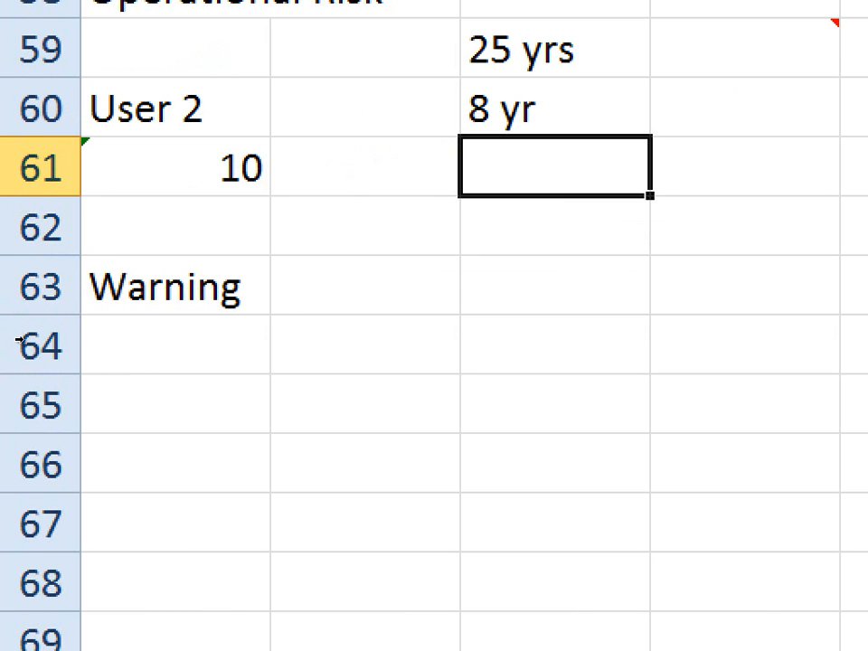
- Update User 2's Average formula in F61 through its error warning to include the omitted adjacent cells, and review the formula
key(Left)
key(Left)
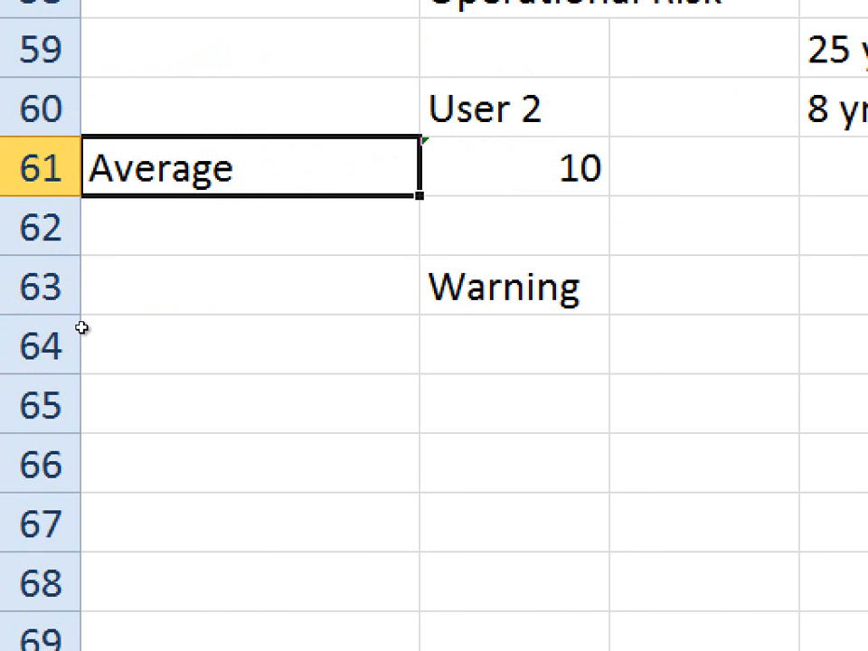
key(Down)
key(Down)
key(Right)
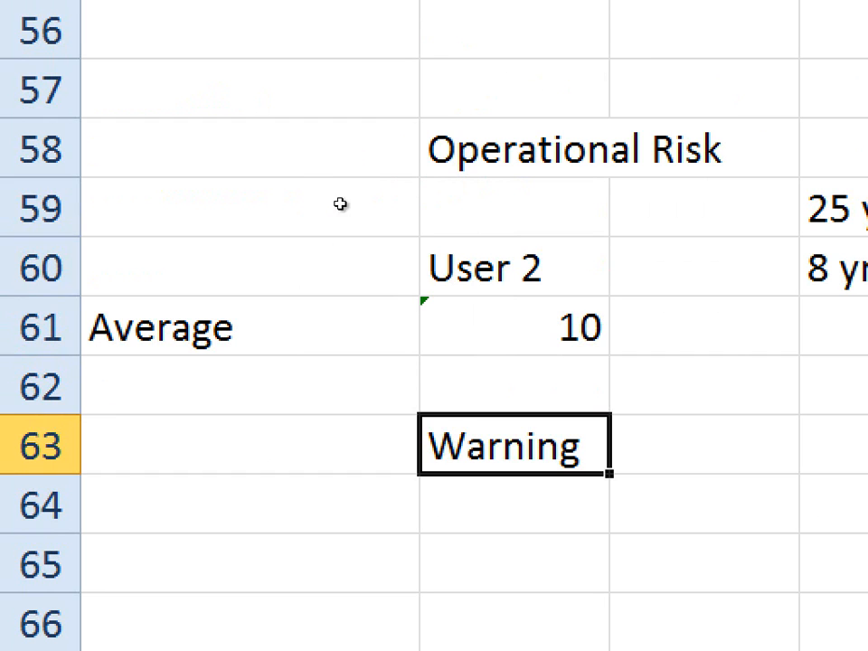
key(Up)
key(Up)
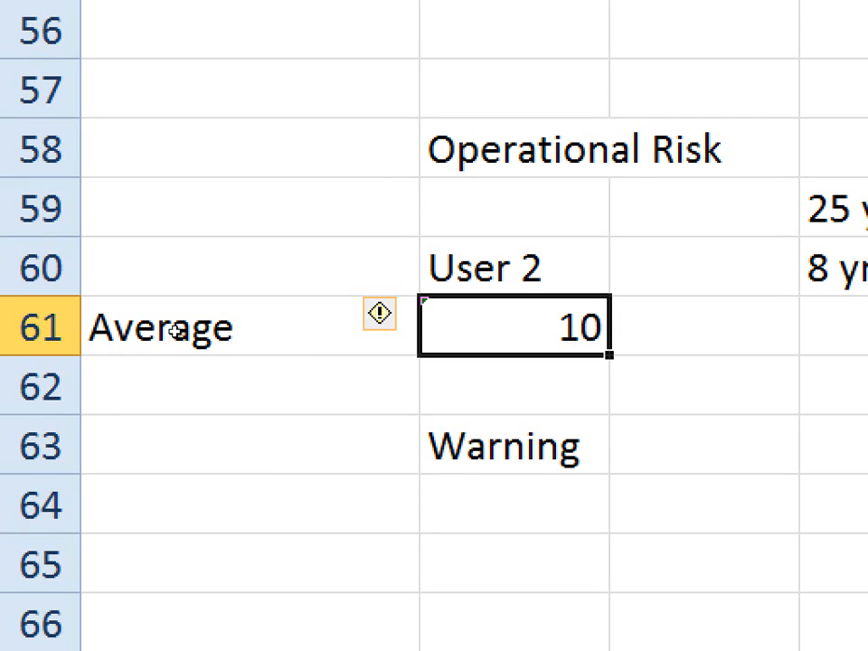
click(379, 313)
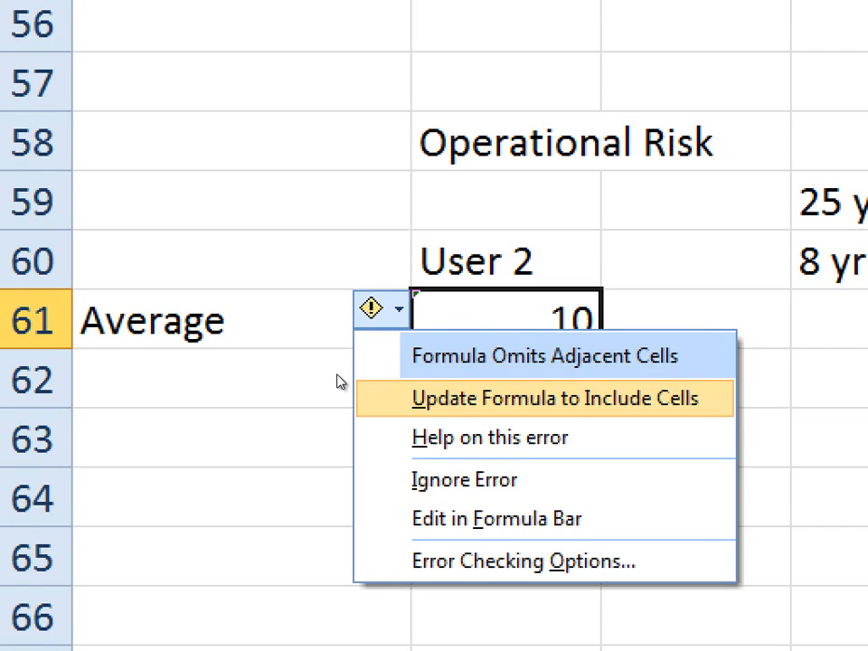
key(Return)
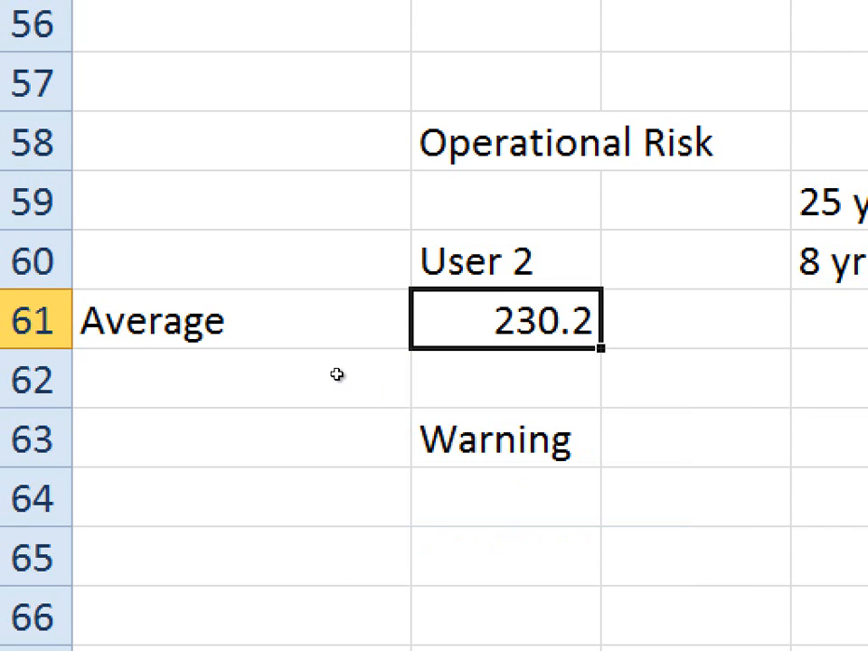
key(F2)
key(Return)
key(Return)
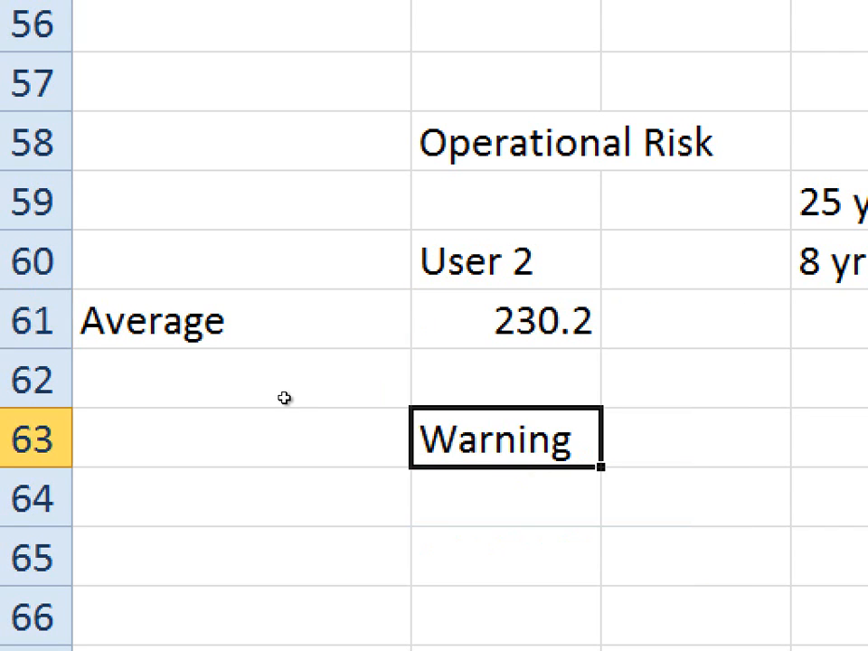
- Clear the Warning label from F63 and the Operational Risk label from F58
key(Delete)
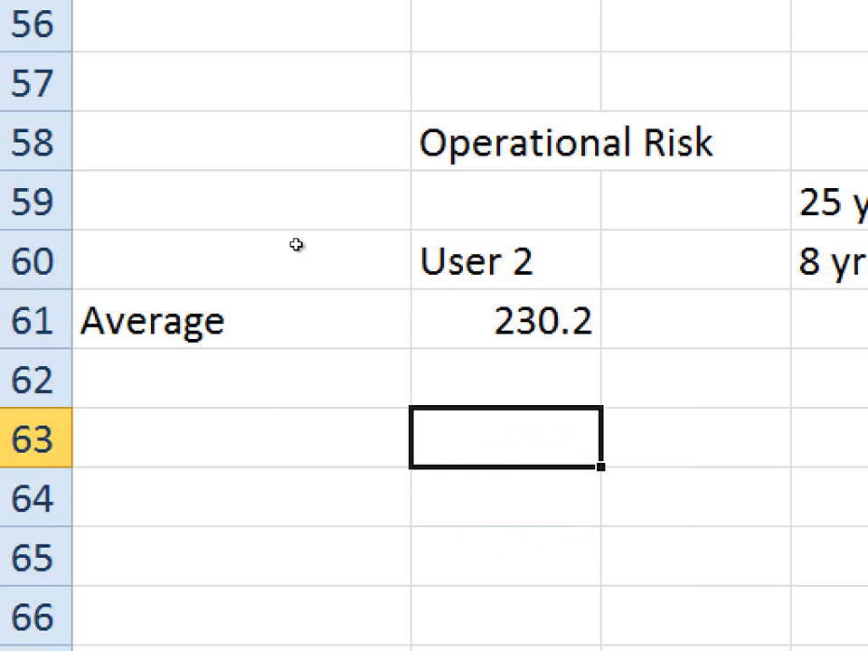
key(Up)
key(Up)
key(Up)
key(Up)
key(Up)
key(Delete)
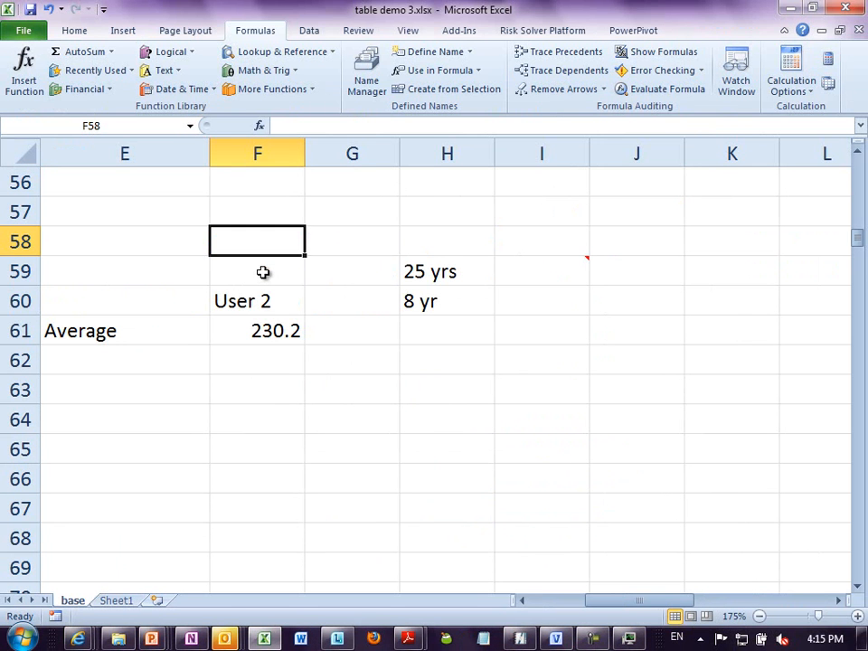
- Enter the amount 3333 in C11, directly below the May amount
click(284, 356)
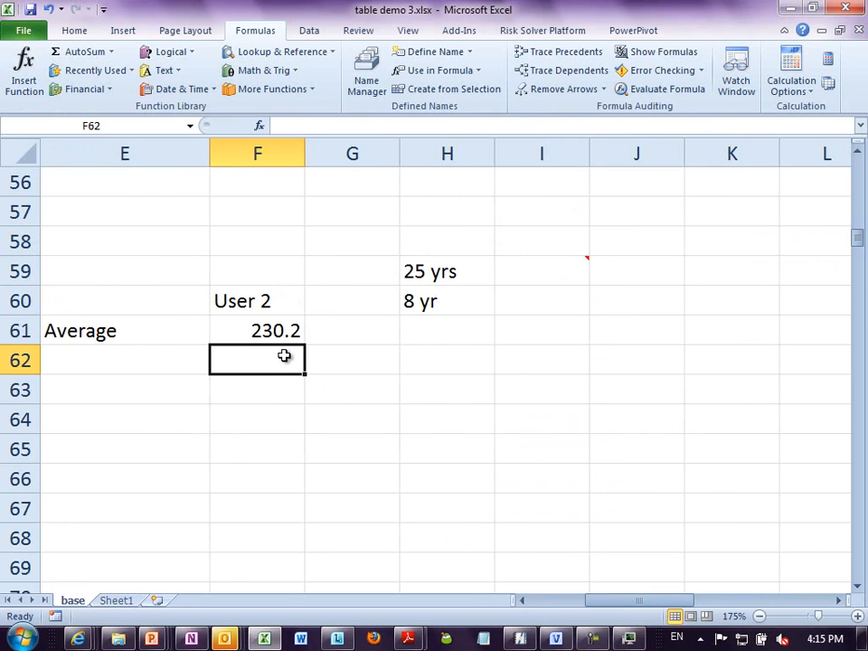
key(ctrl+Home)
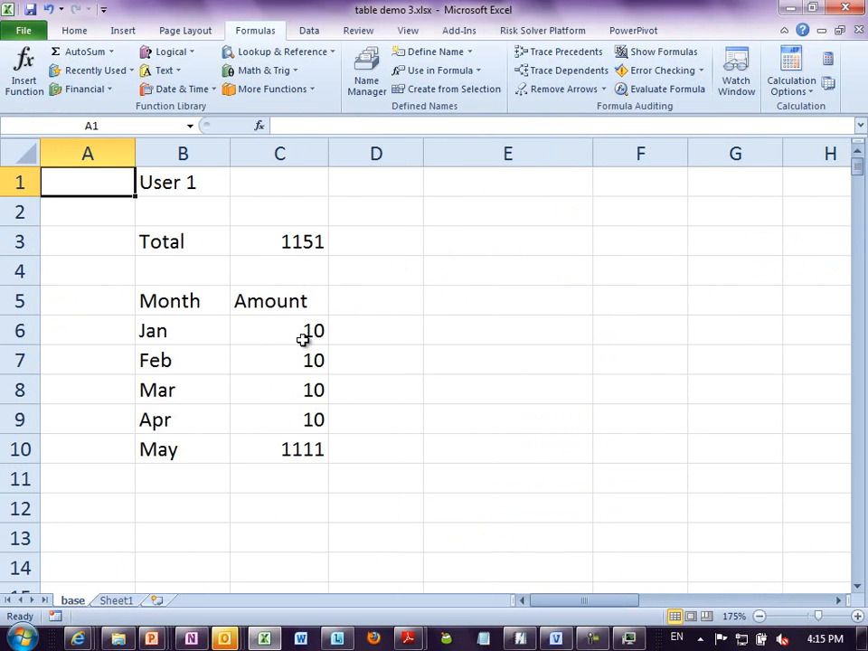
click(304, 336)
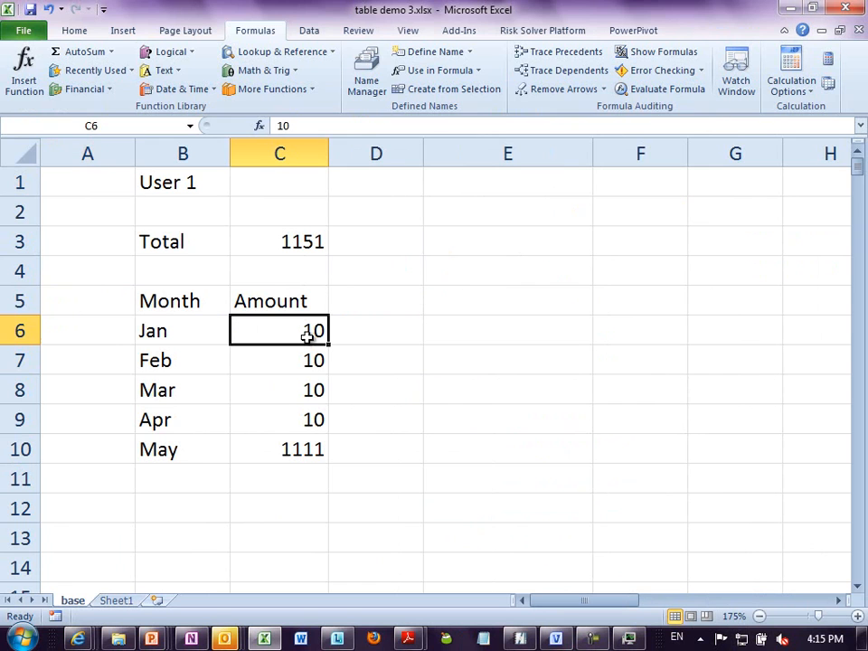
click(857, 585)
click(856, 585)
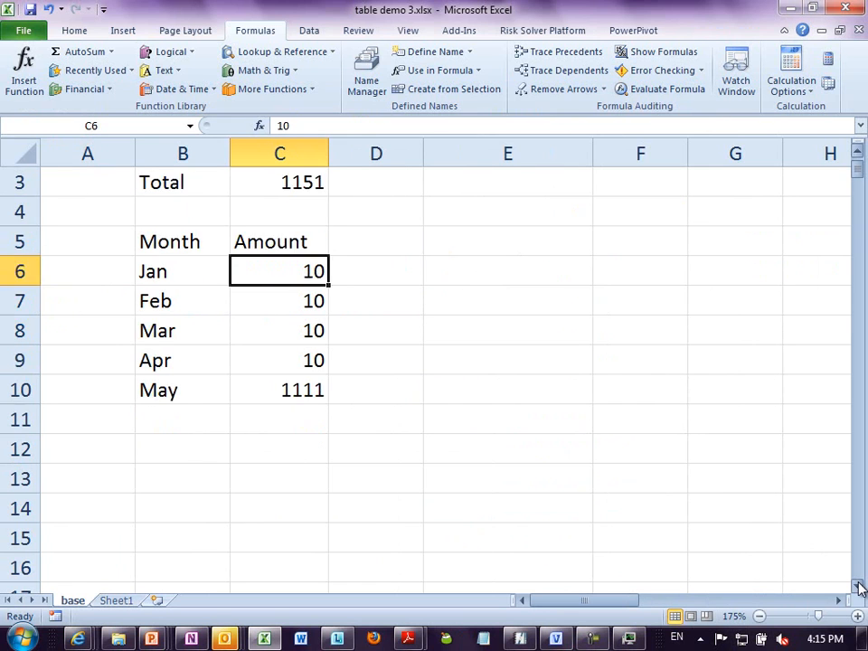
click(856, 585)
click(857, 585)
click(322, 366)
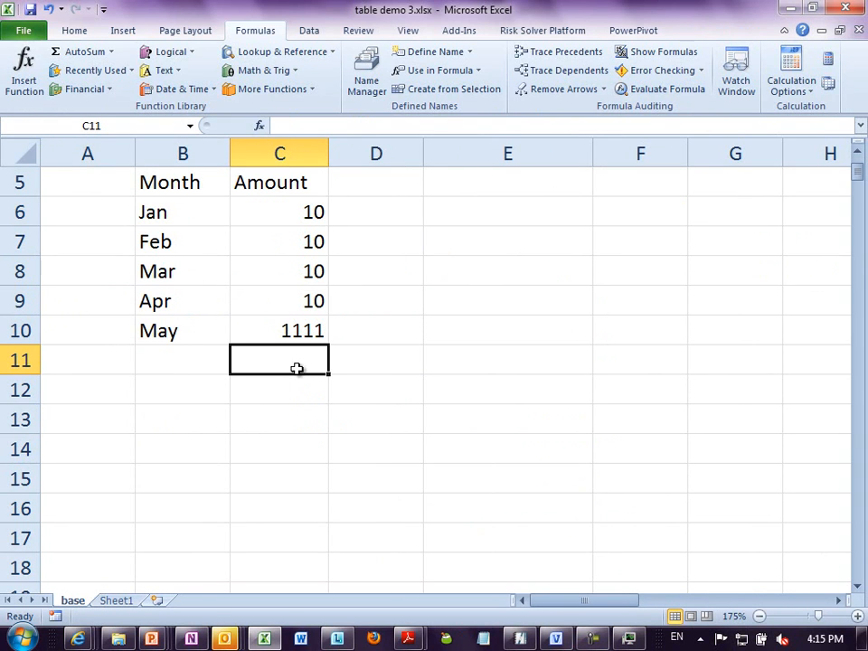
text(3333)
click(282, 412)
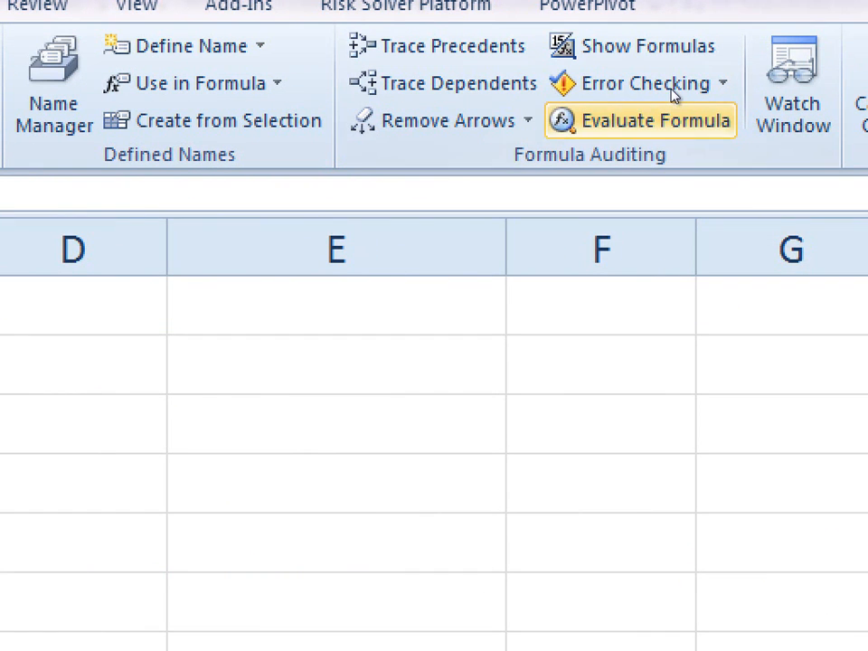
- Error-check the base sheet and update the flagged formulas in F61, C162, V327 and C3 to include the omitted adjacent cells
click(669, 74)
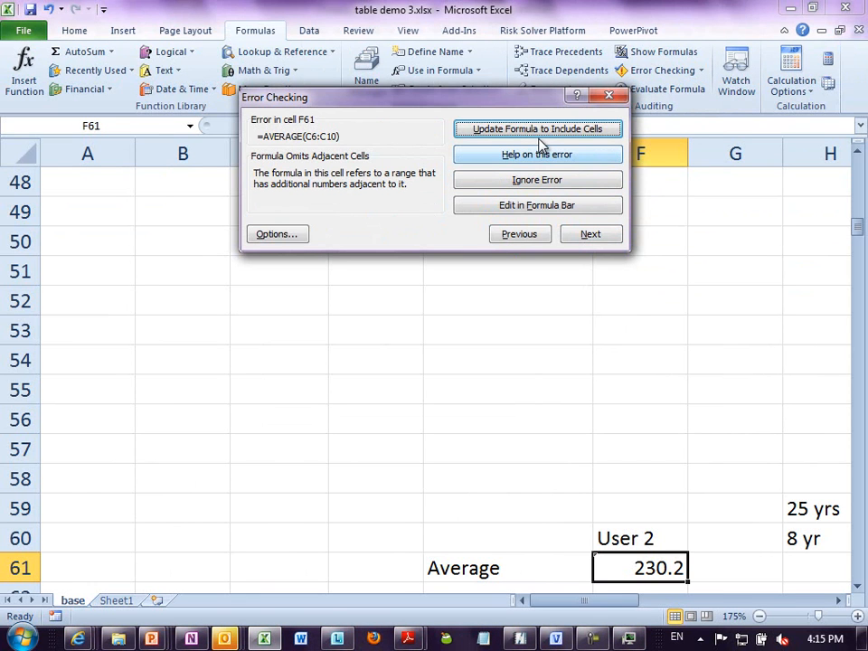
click(536, 130)
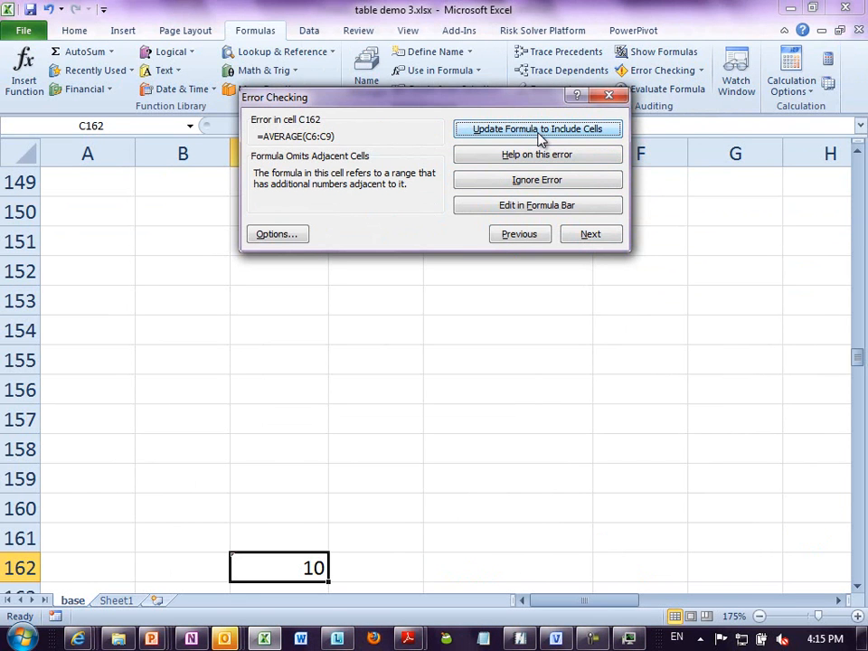
click(537, 129)
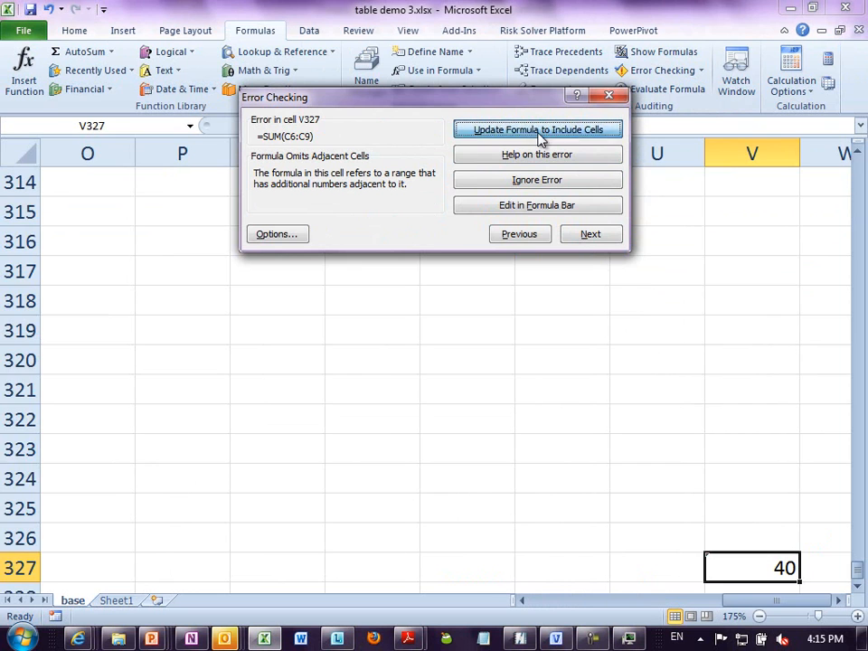
click(537, 130)
click(537, 129)
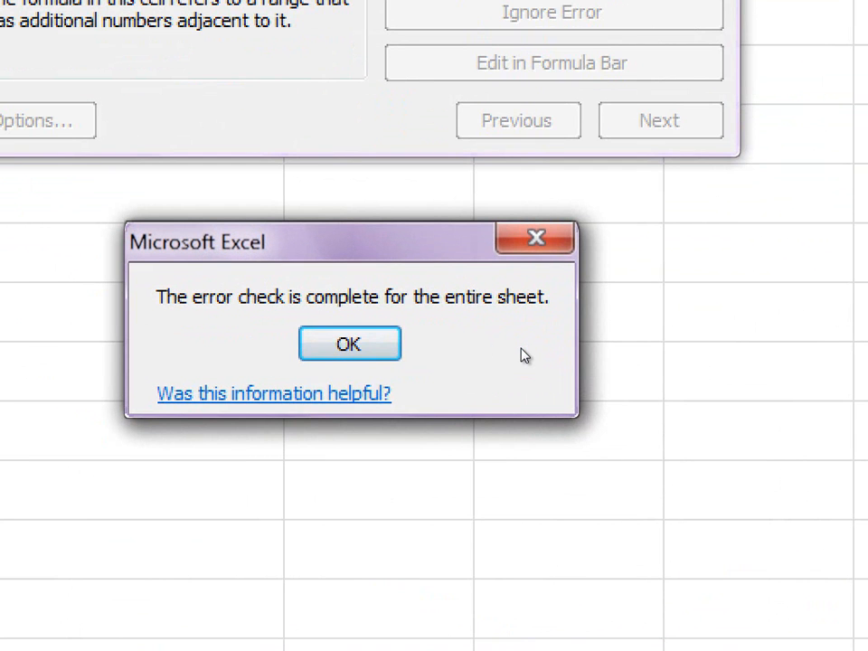
key(Return)
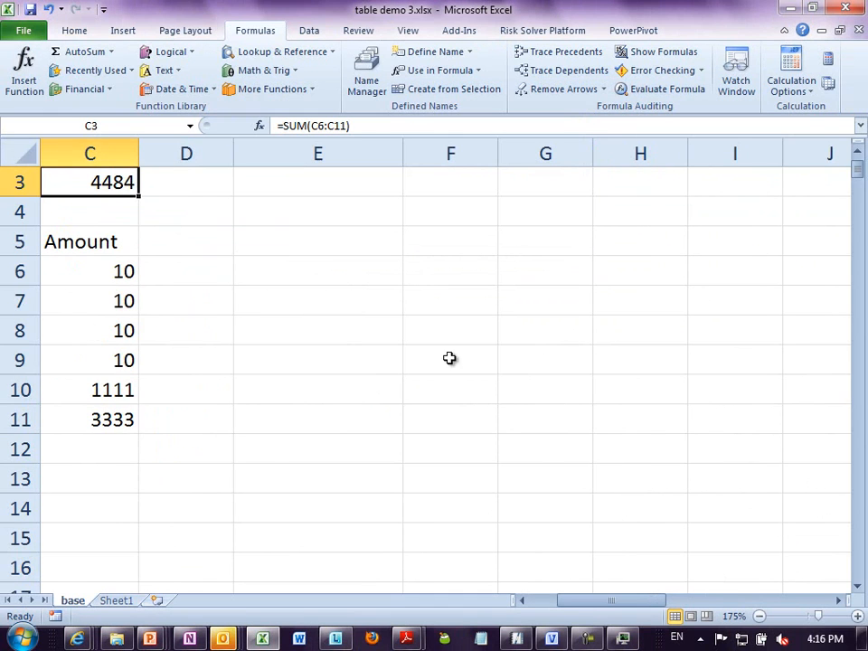
- Error-check Sheet1 and update the Total formula in C26 to include the omitted cells from the base sheet
click(131, 601)
click(293, 215)
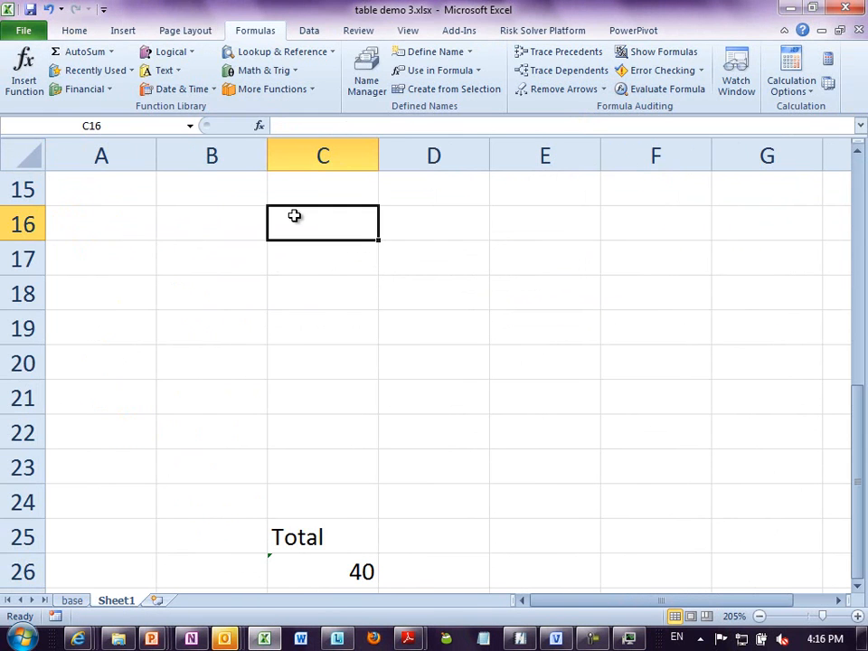
key(ctrl+Home)
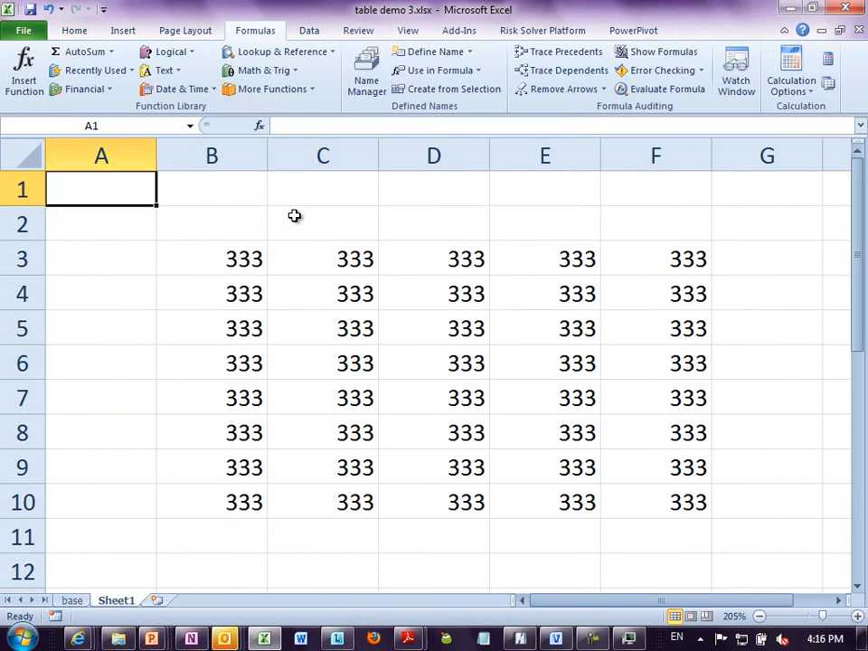
click(637, 72)
click(590, 133)
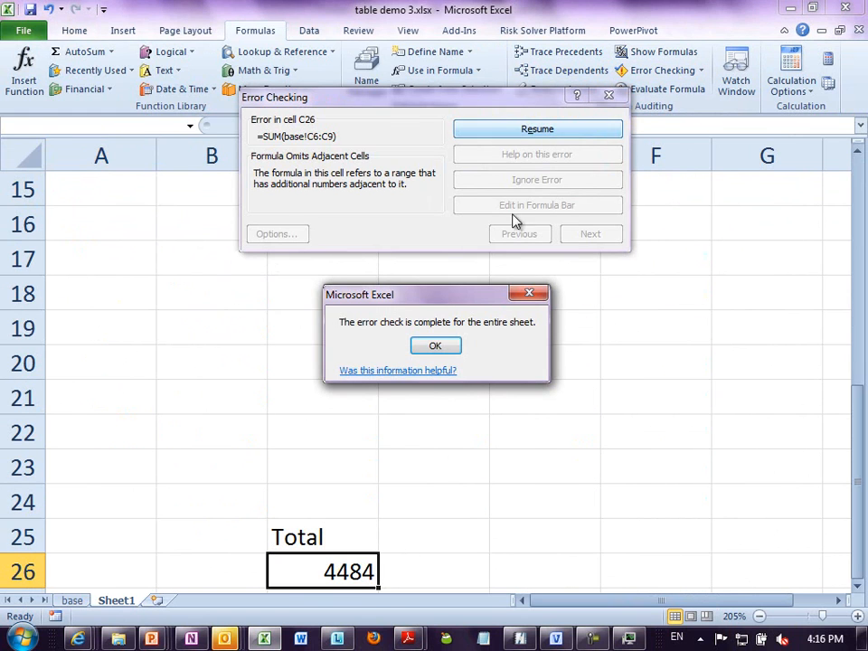
click(442, 349)
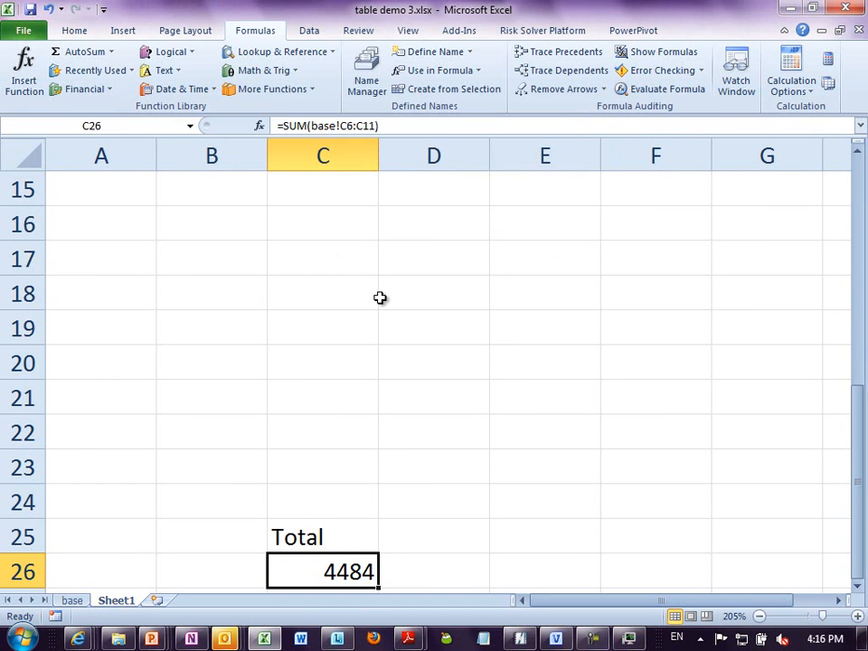
- Return to the base sheet and enter the month Jun in B11, beside the 3333 amount
key(ctrl+Home)
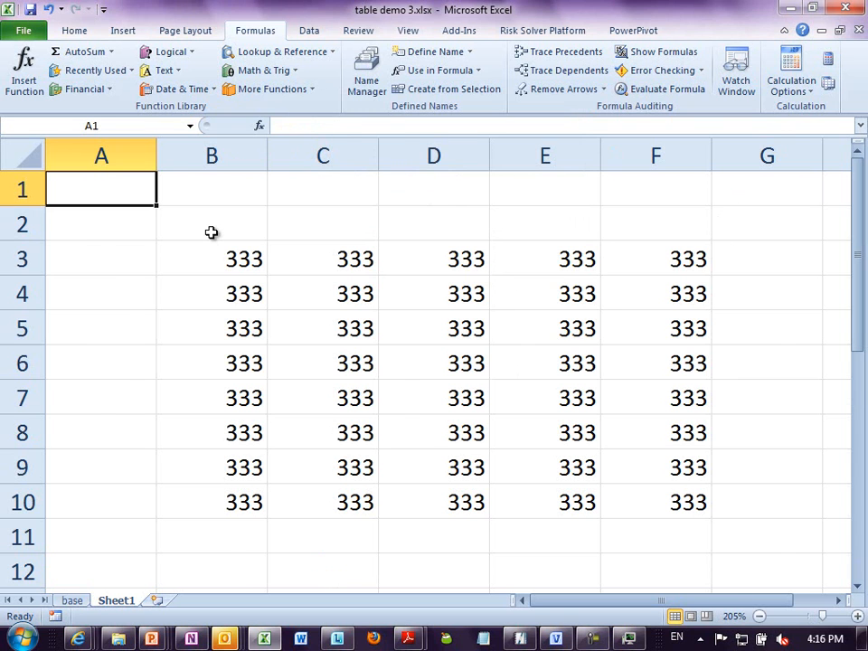
key(ctrl+Page_Up)
key(ctrl+Home)
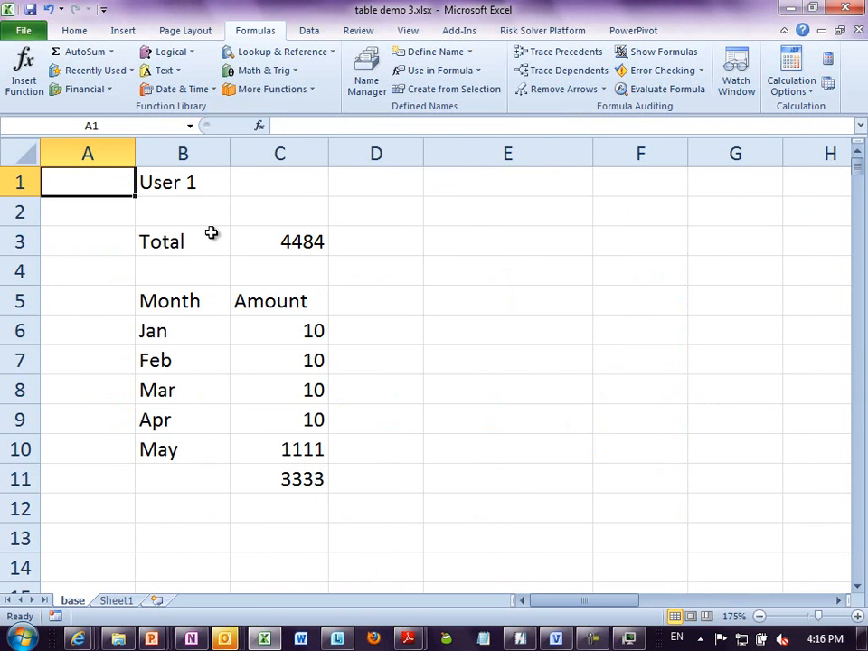
click(257, 336)
click(201, 476)
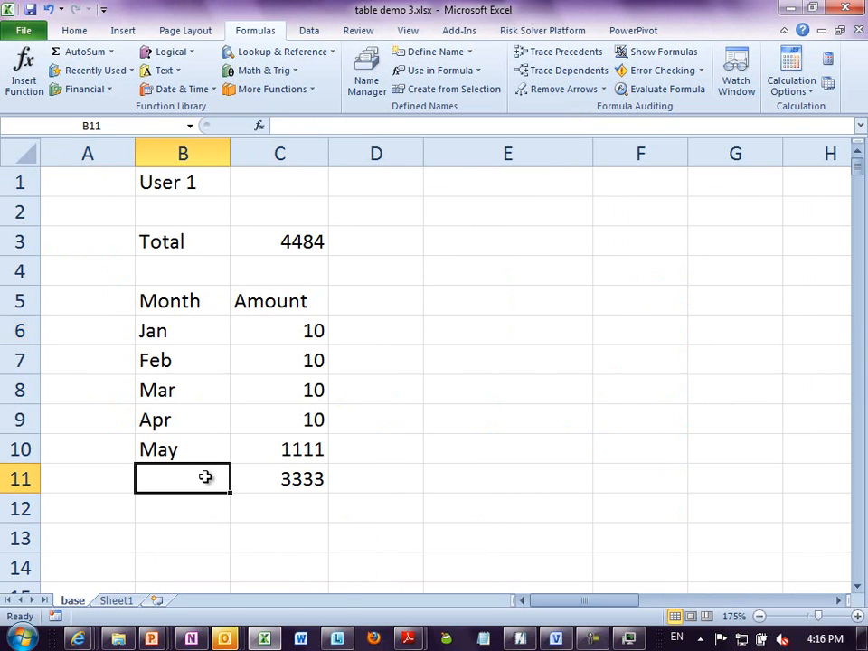
text(Jun)
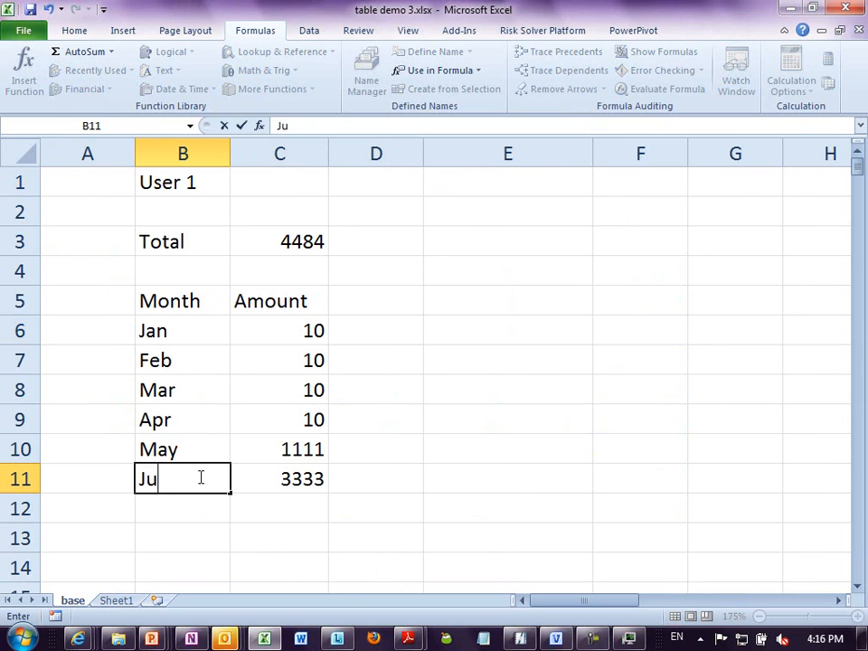
key(Return)
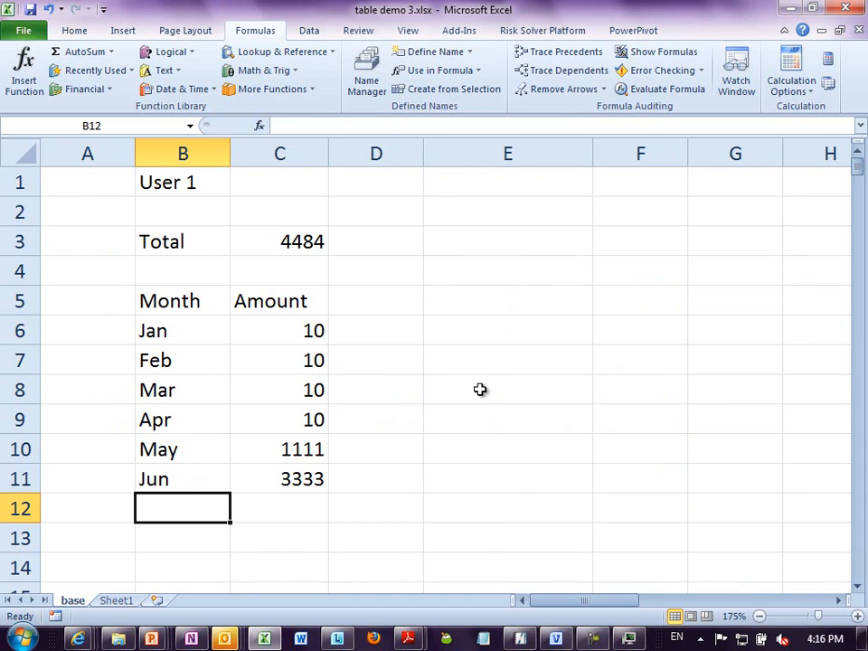
- Enter the labels Reactive, Proactive and Preventive down column E, in cells E5 to E7
click(316, 504)
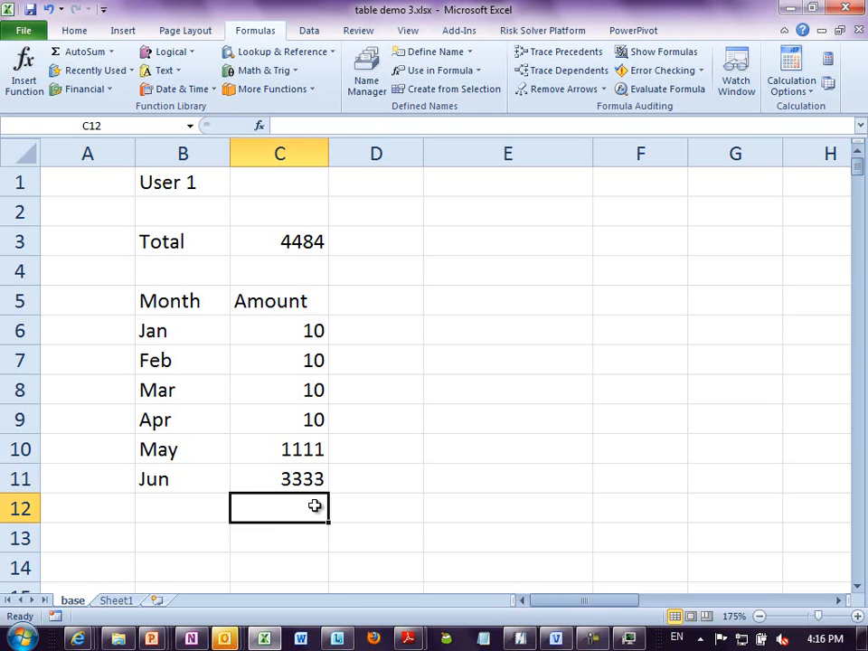
key(Right)
key(Right)
key(Up)
key(Up)
key(Up)
key(Up)
key(Up)
key(Up)
key(Up)
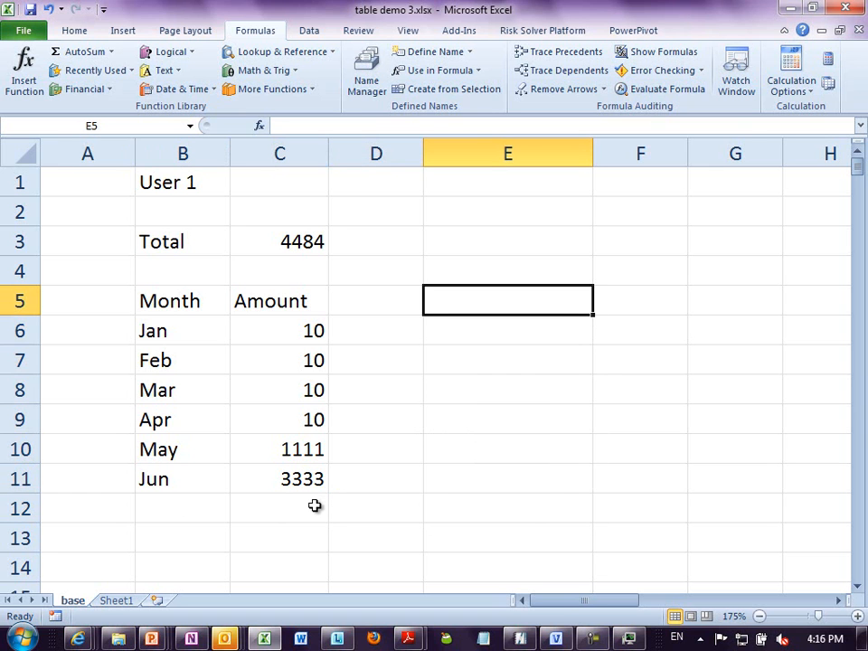
text(Reactive)
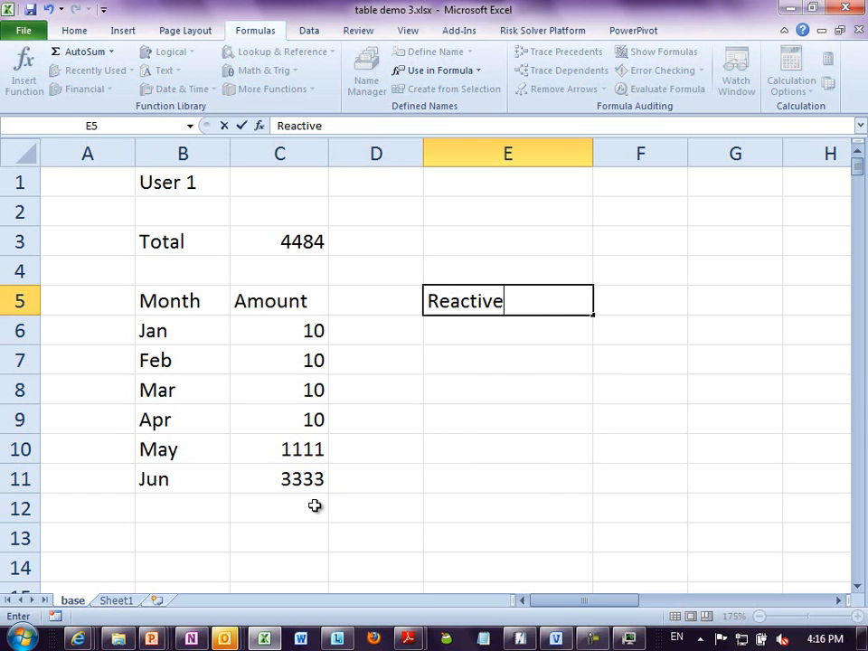
key(Return)
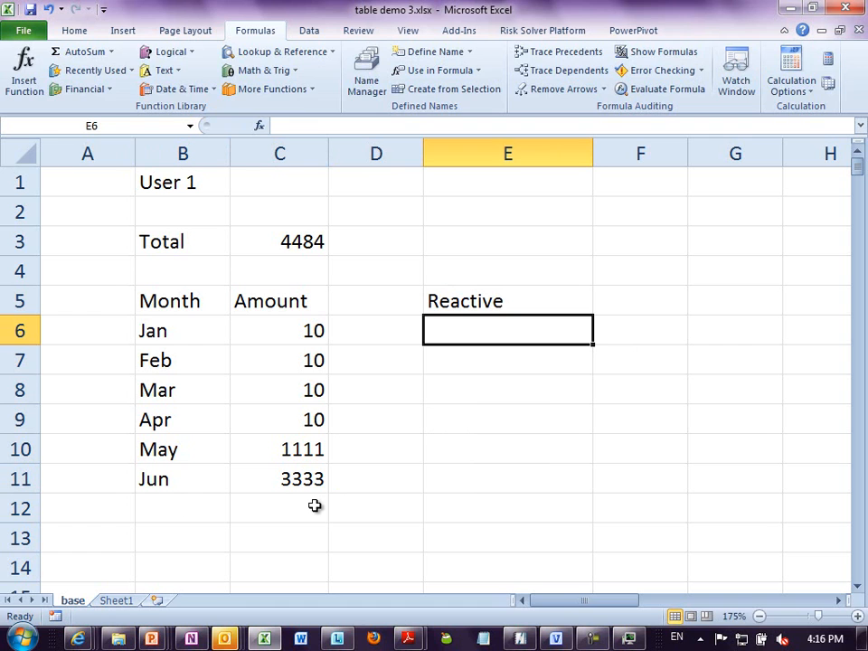
text(Proactive)
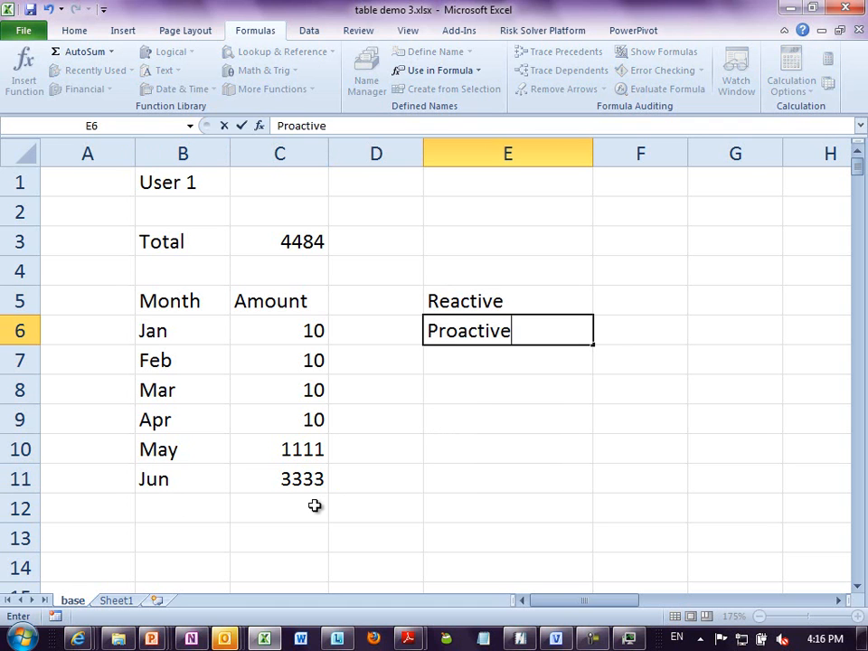
key(Return)
text(Preventive)
key(Return)
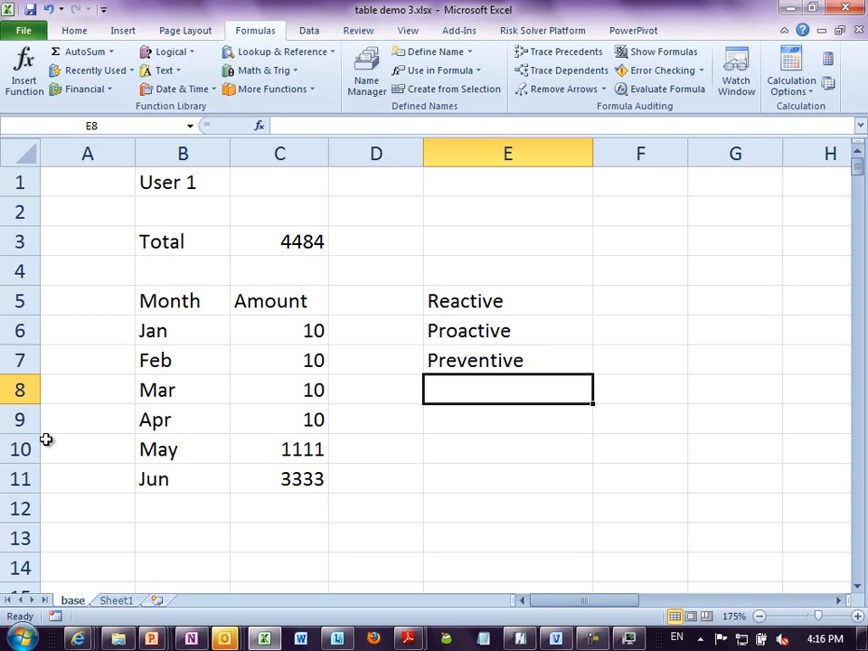
- Convert the Month and Amount data in B5:C11 on the base sheet into a table with headers
drag(168, 302, 258, 475)
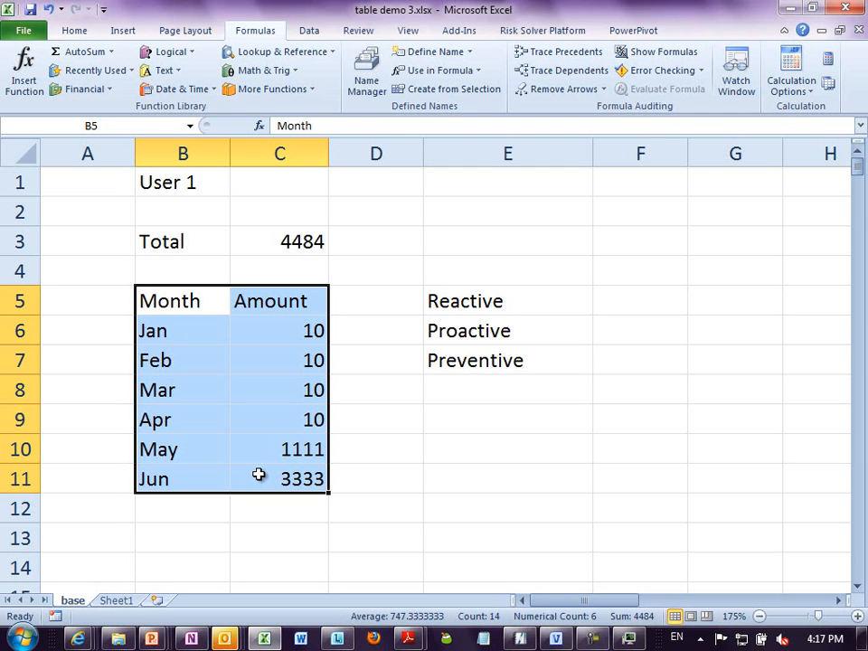
click(123, 31)
click(69, 65)
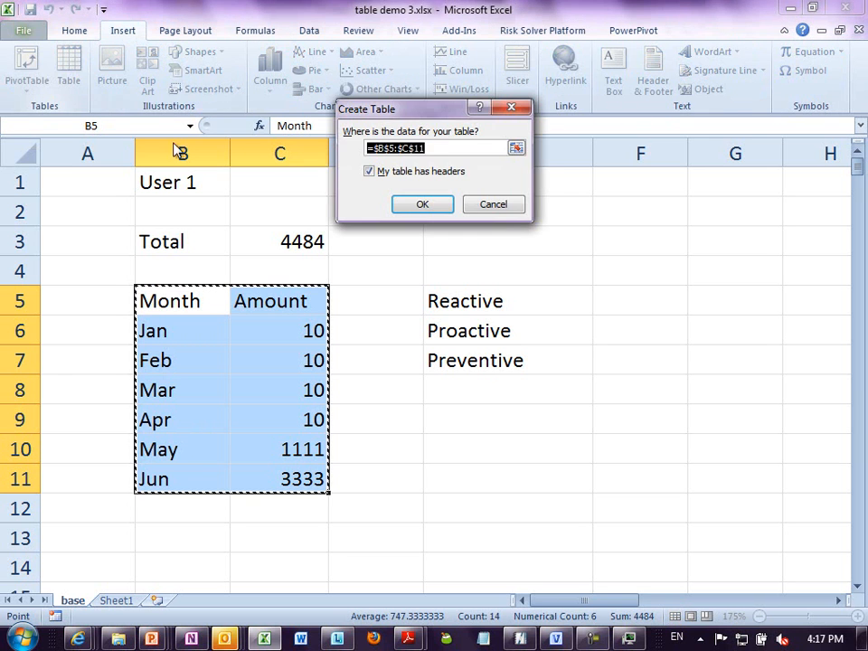
click(404, 207)
click(395, 443)
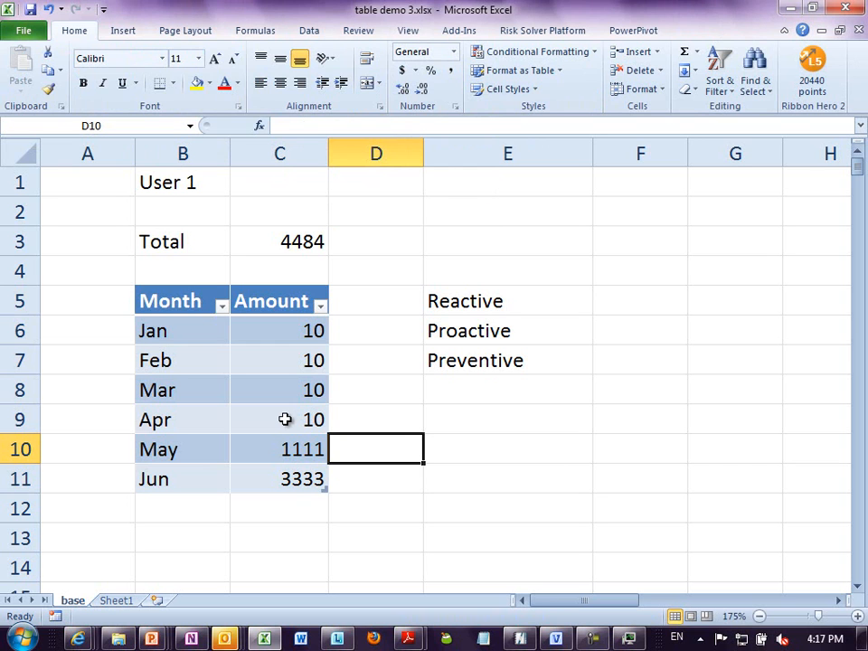
- Add the amount 33333 in C12, directly below the table's Jun row
click(284, 419)
click(288, 507)
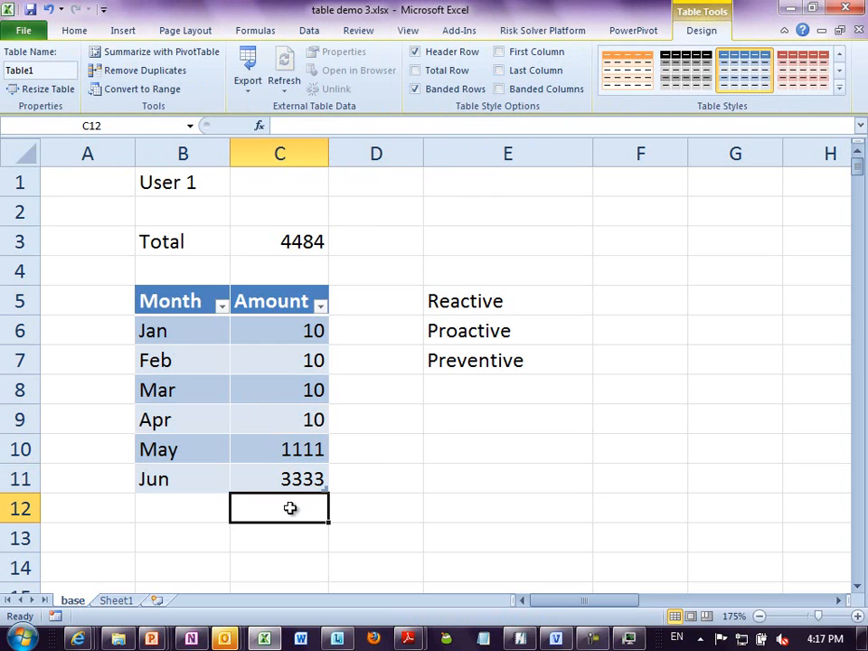
text(33333)
click(448, 454)
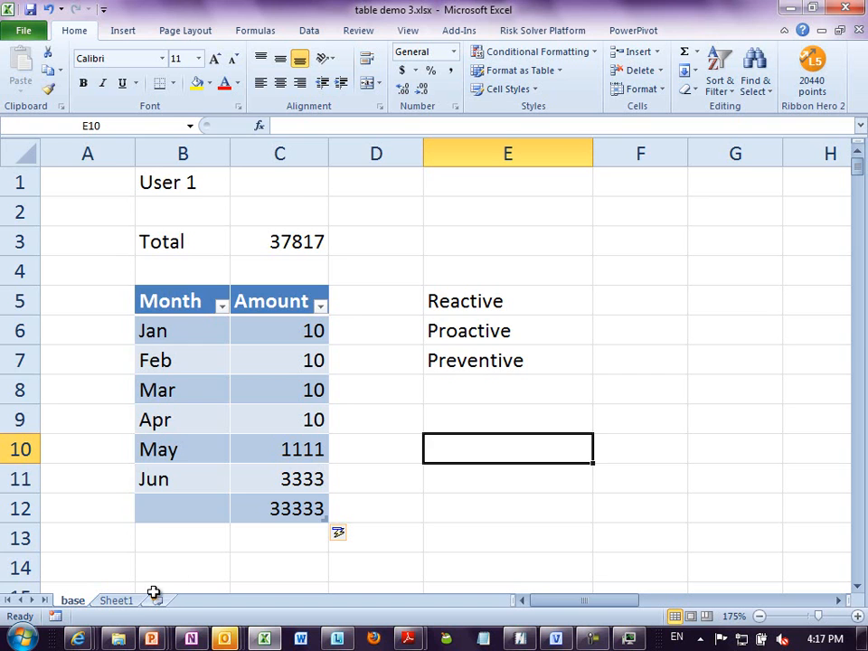
- Inspect the Total formula in C26 of Sheet1 without changing it, and return to the base sheet
click(126, 602)
scroll(270, 483, down, 6)
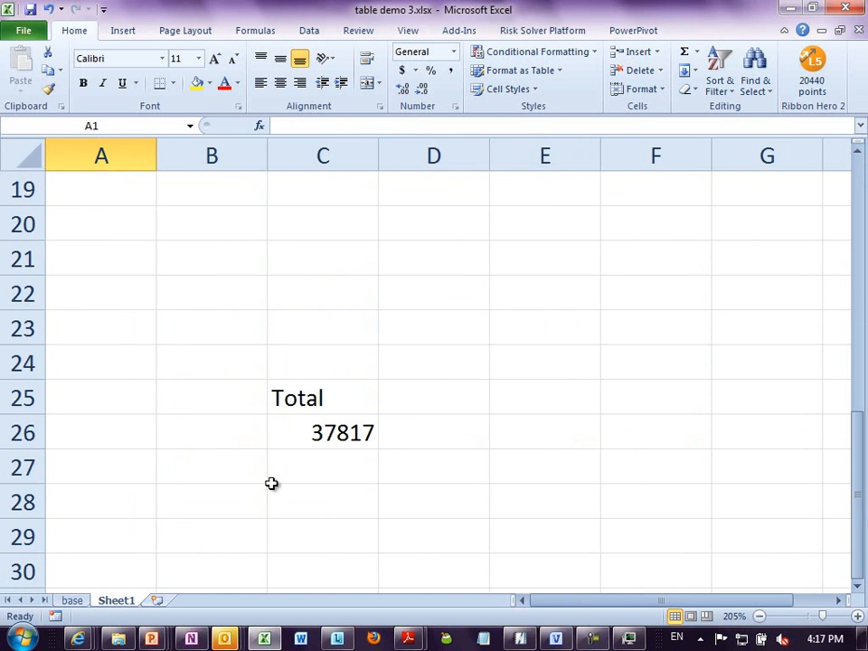
click(304, 435)
key(F2)
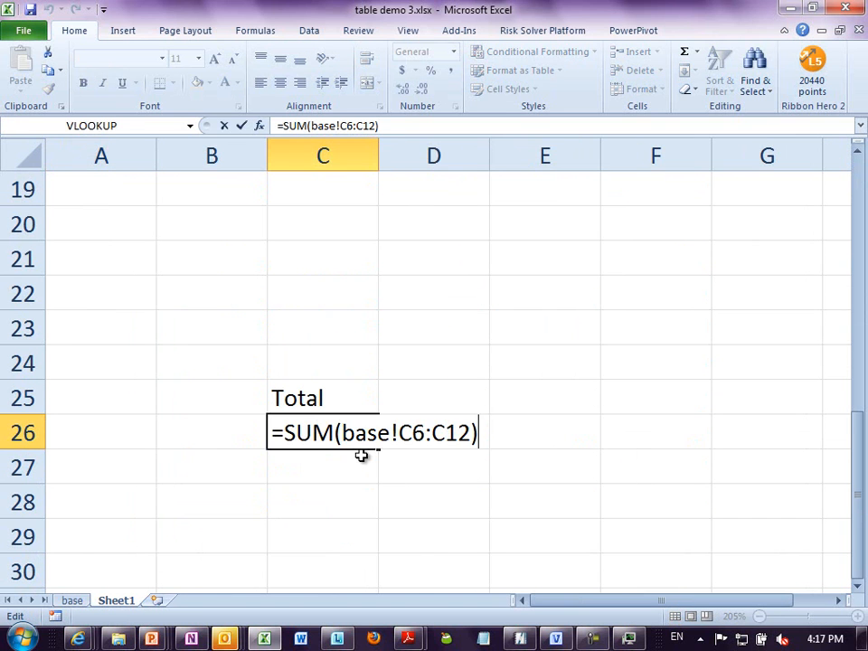
key(Escape)
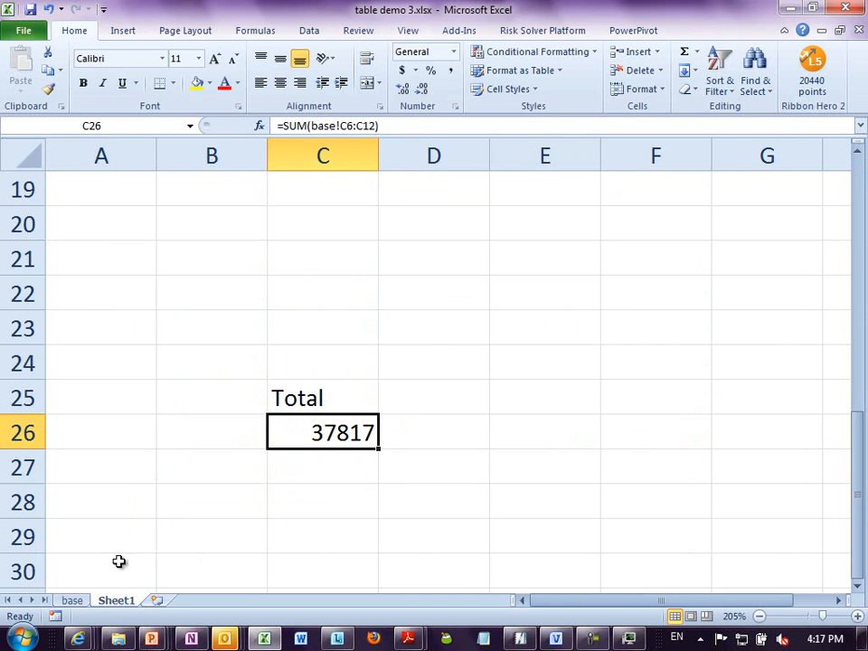
click(76, 601)
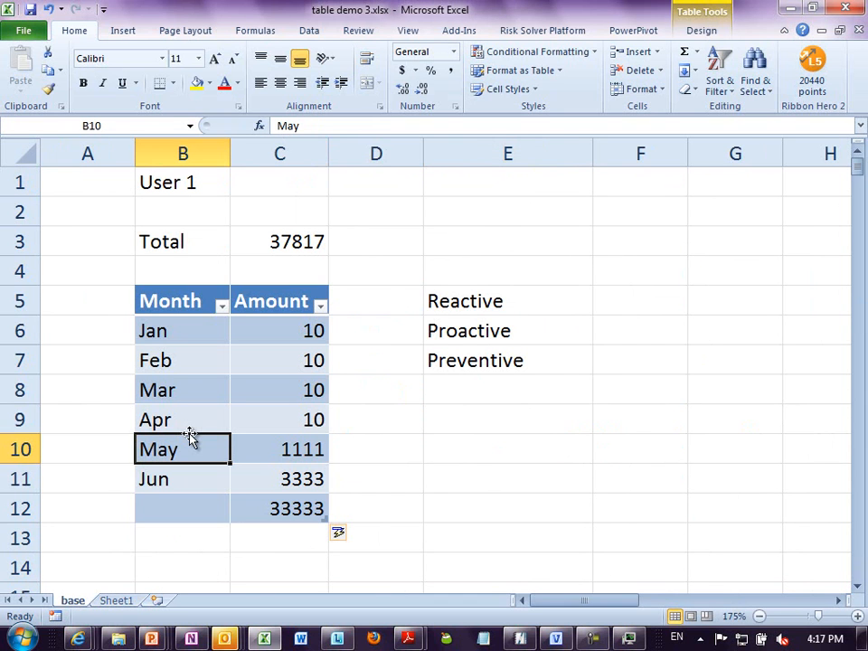